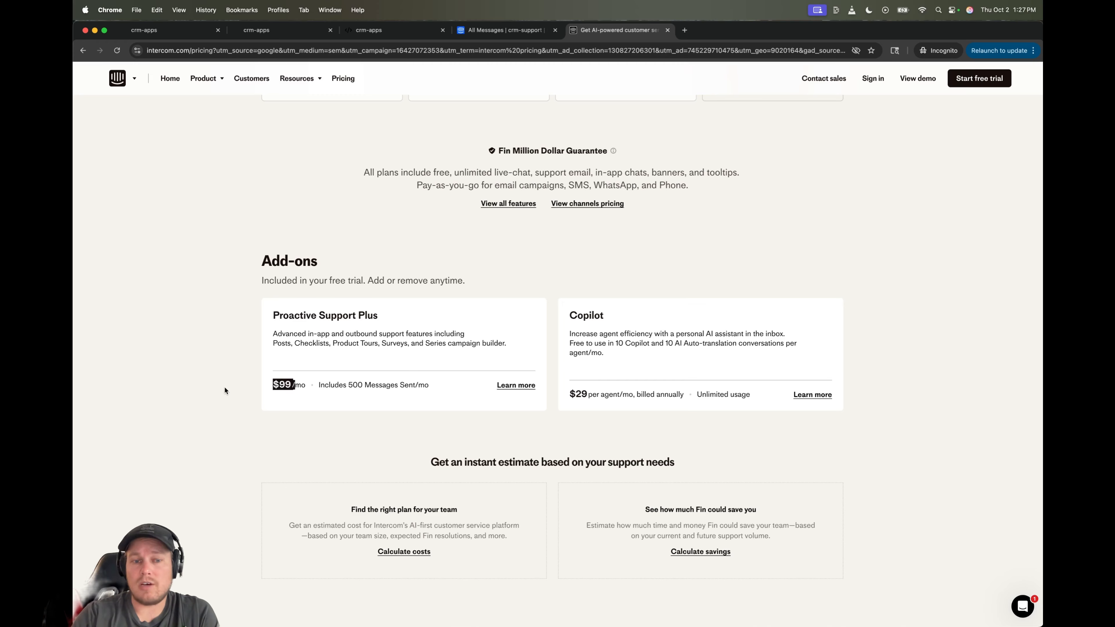
- On Intercom's pricing page, clear the $99 highlight and highlight the Essential plan's $29 price
left_click(186, 479)
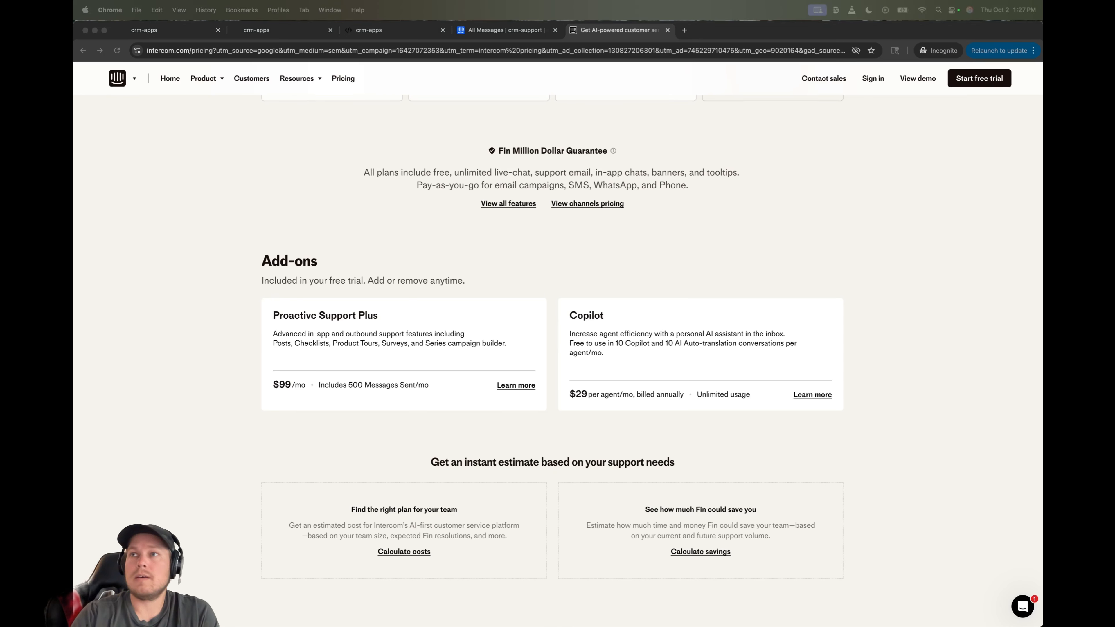
left_click(266, 416)
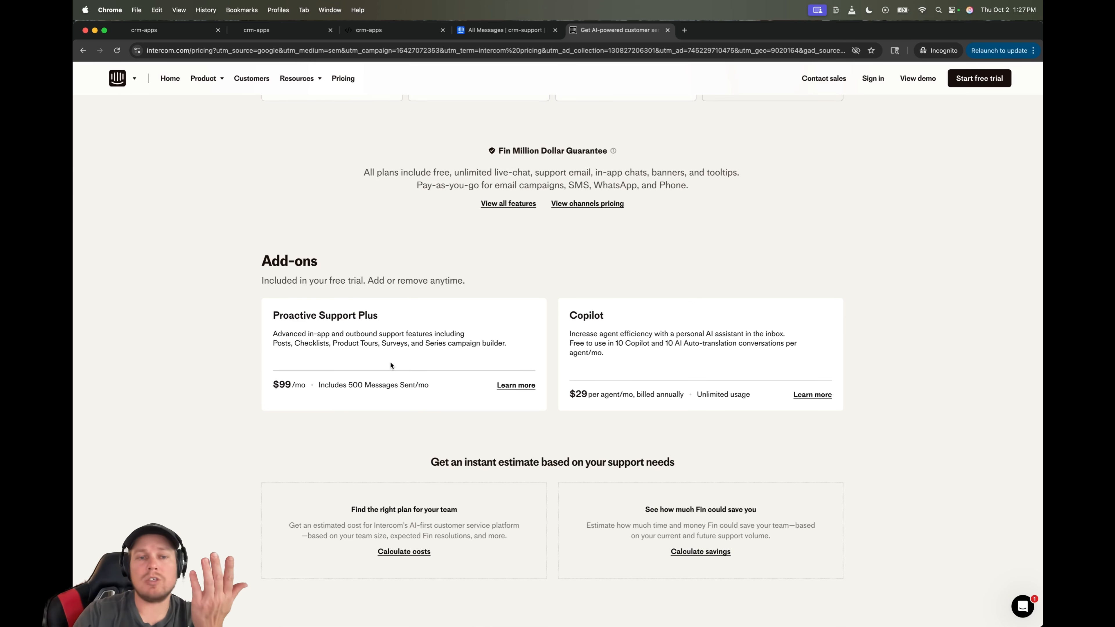
scroll(390, 361, "up", 10)
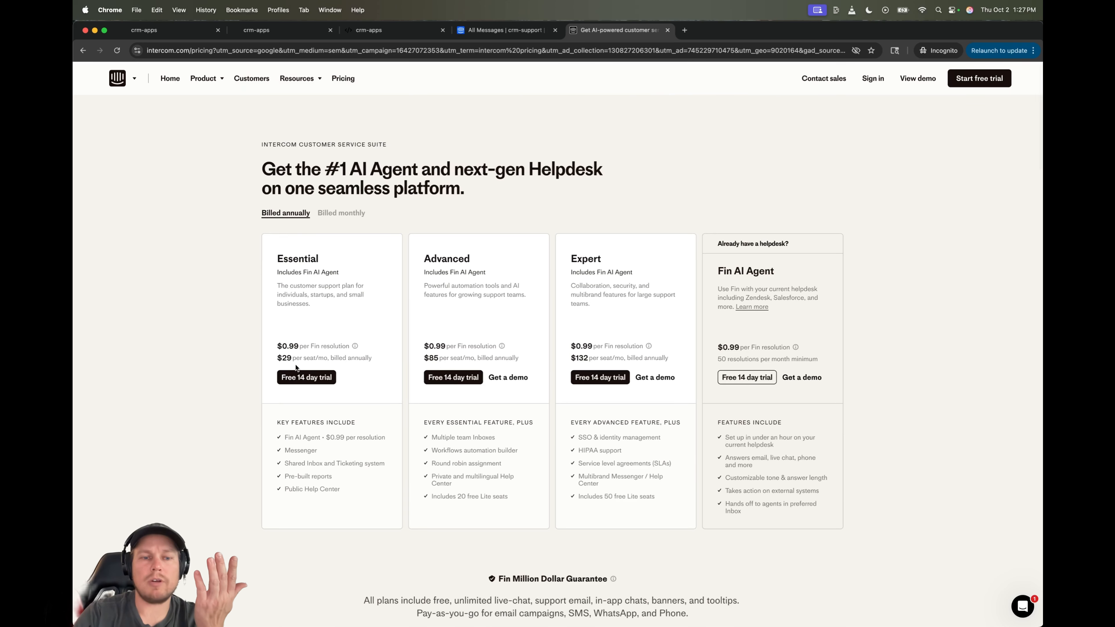
double_click(283, 358)
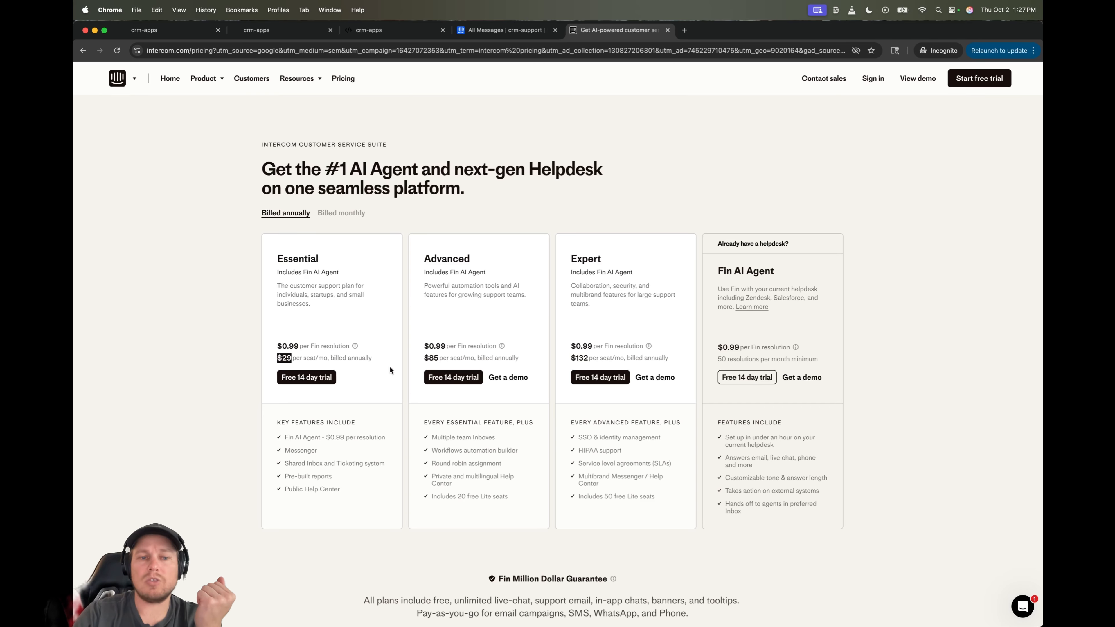
scroll(303, 471, "down", 2)
scroll(303, 471, "down", 5)
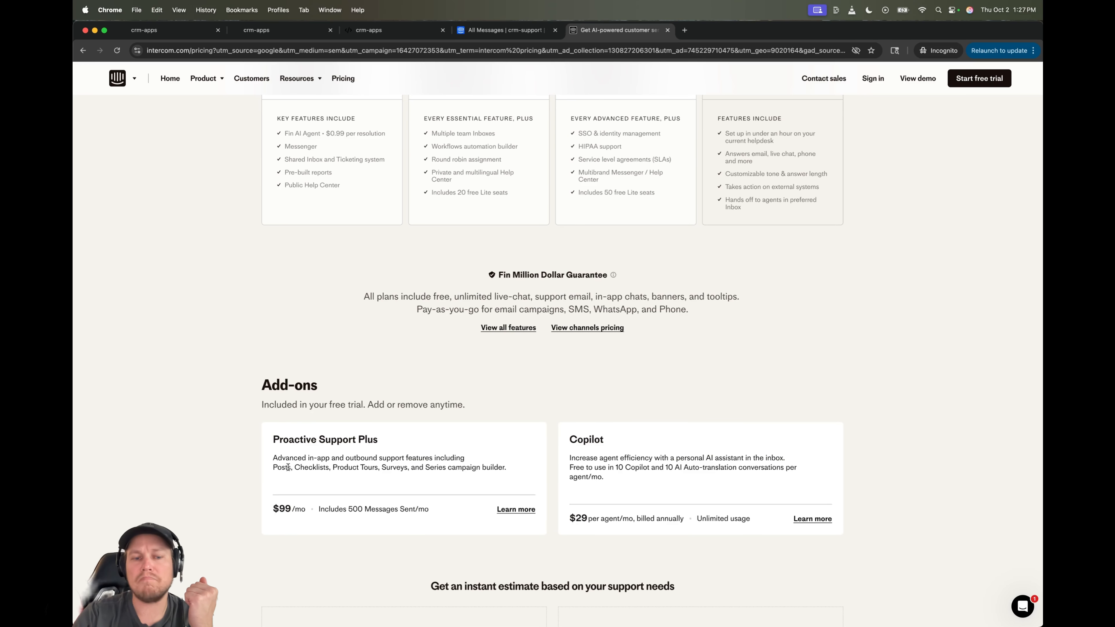
- Highlight Checklists, Product Tours and Surveys in the Proactive Support Plus add-on description
left_click_drag(291, 467, 330, 468)
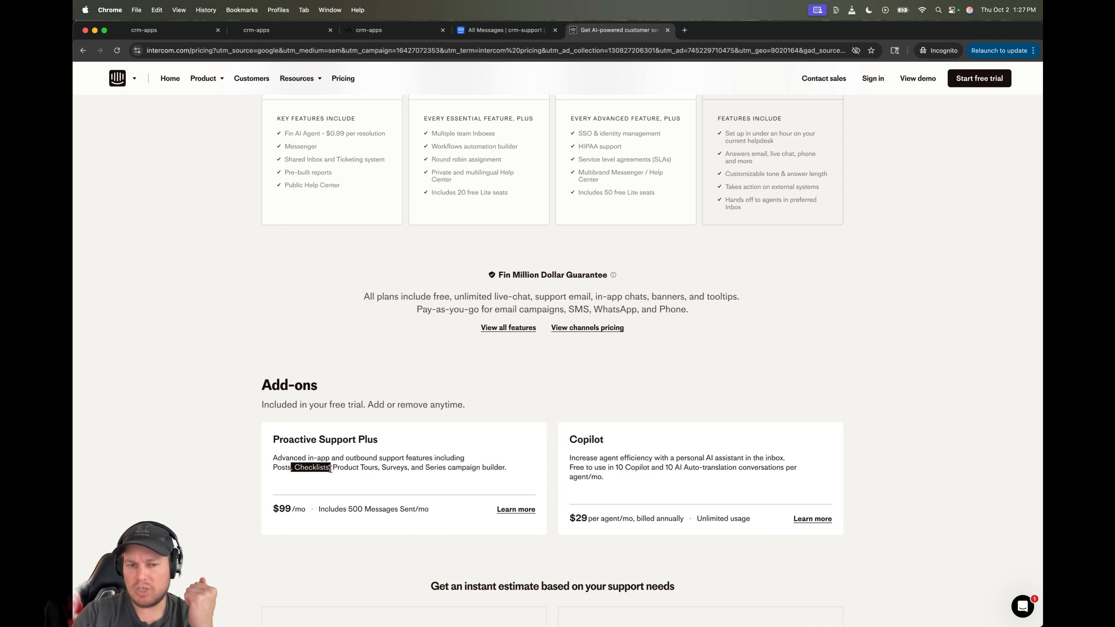
left_click(329, 478)
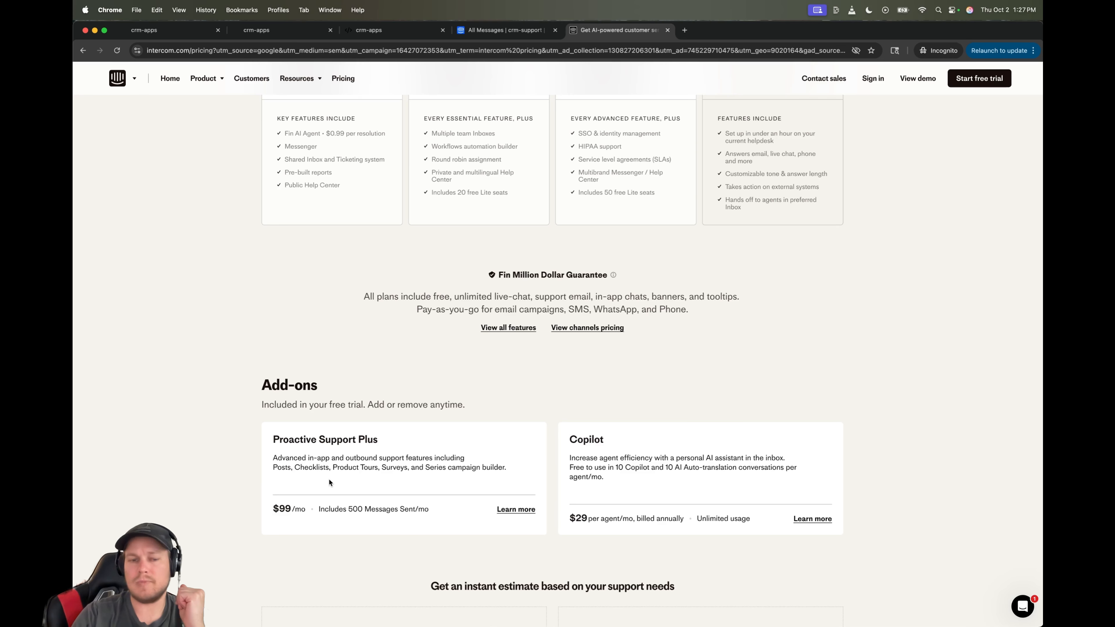
left_click_drag(339, 468, 425, 470)
left_click(336, 560)
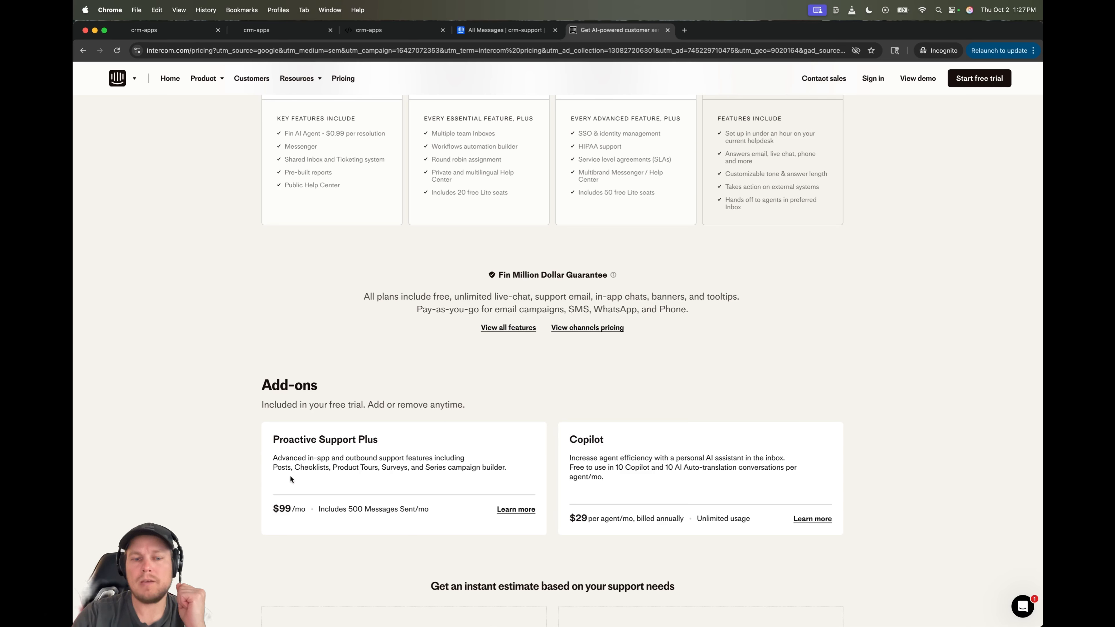
left_click_drag(296, 467, 323, 468)
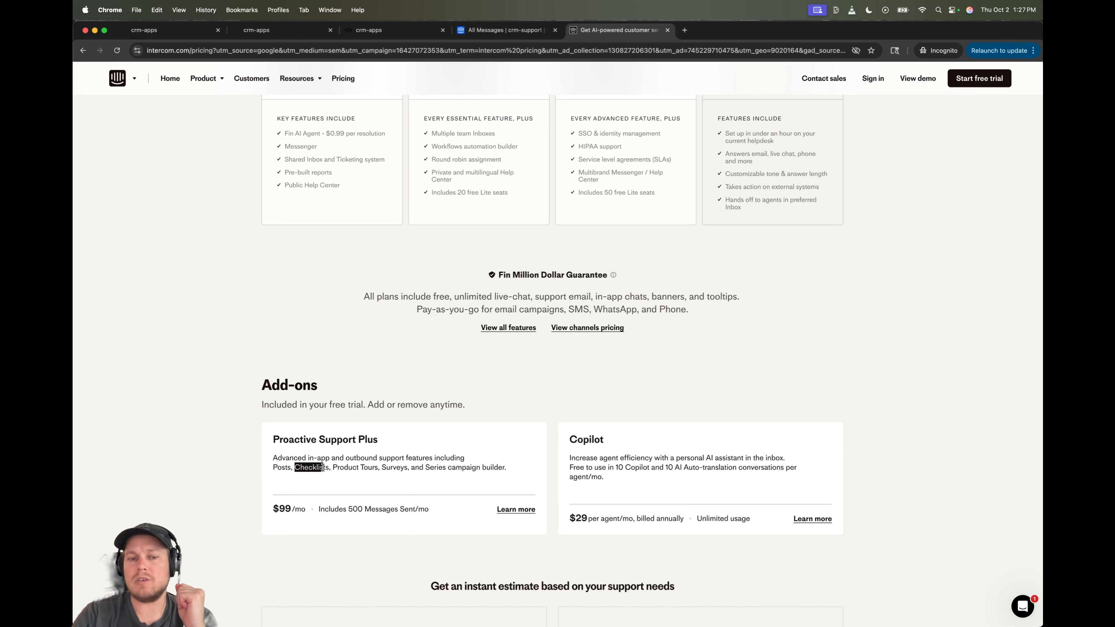
left_click(286, 508)
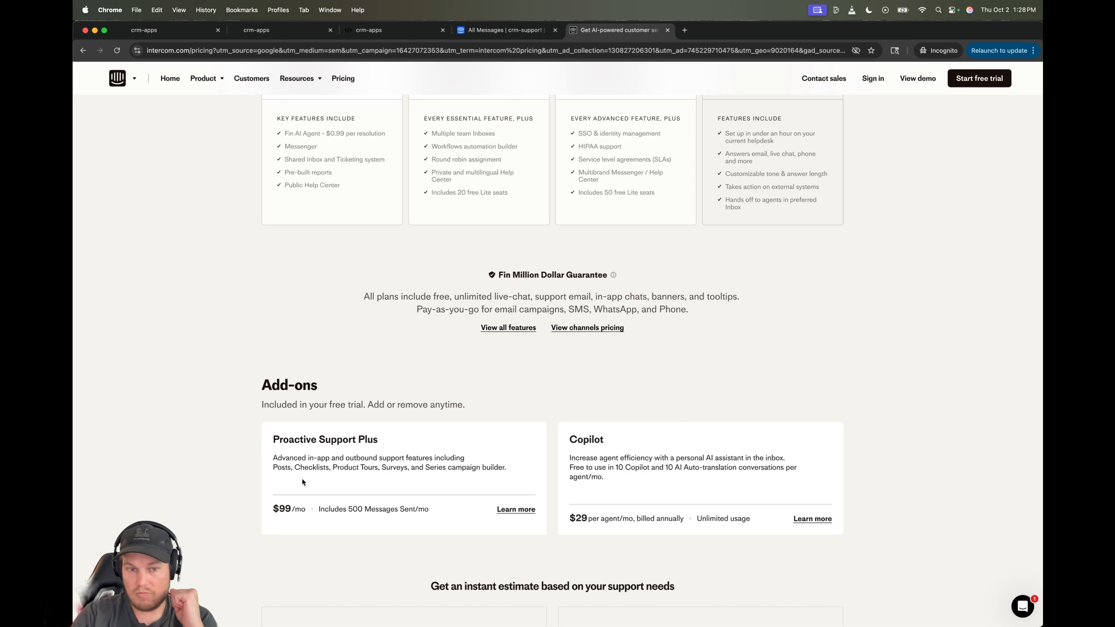
left_click_drag(297, 466, 317, 469)
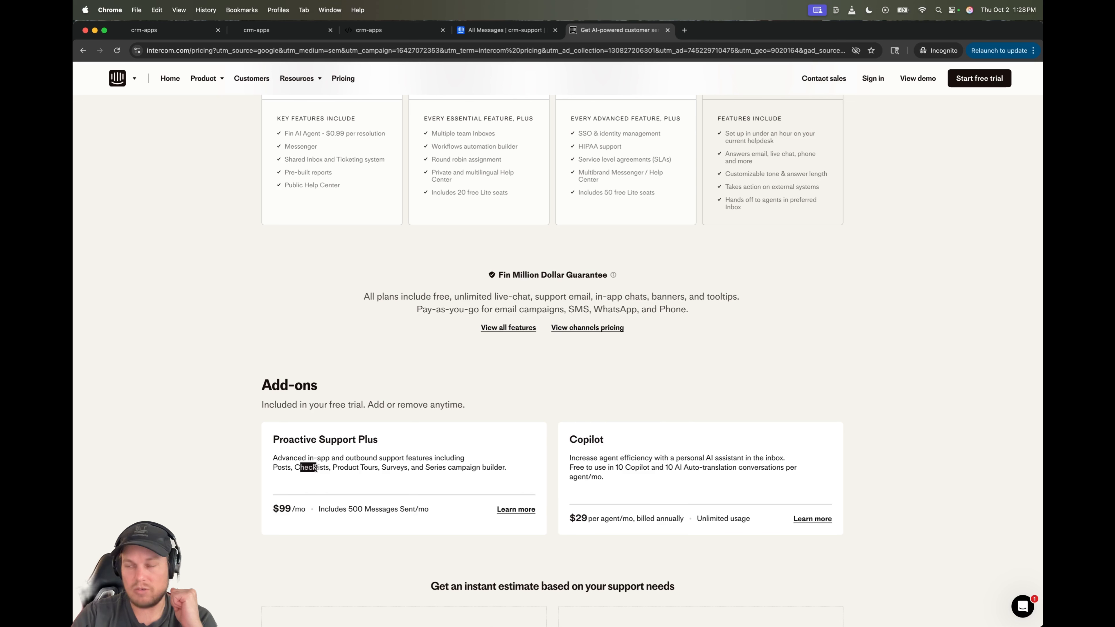
left_click(317, 469)
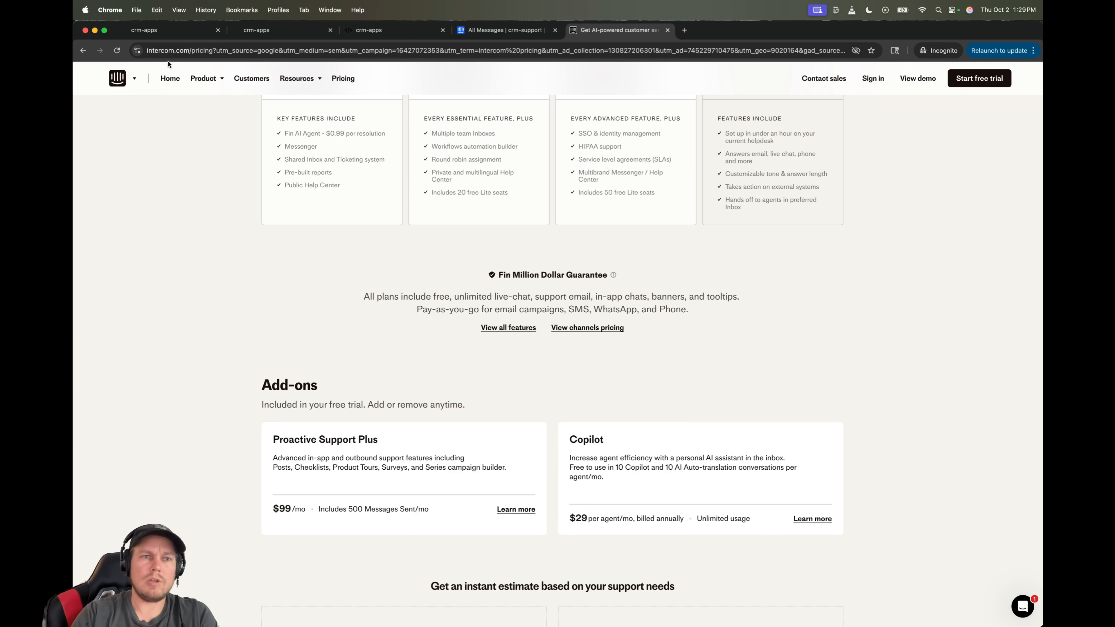
- Select the pricing URL, highlight the $99 add-on price, then switch to the GoHighLevel Launchpad tab
left_click(168, 49)
left_click(165, 271)
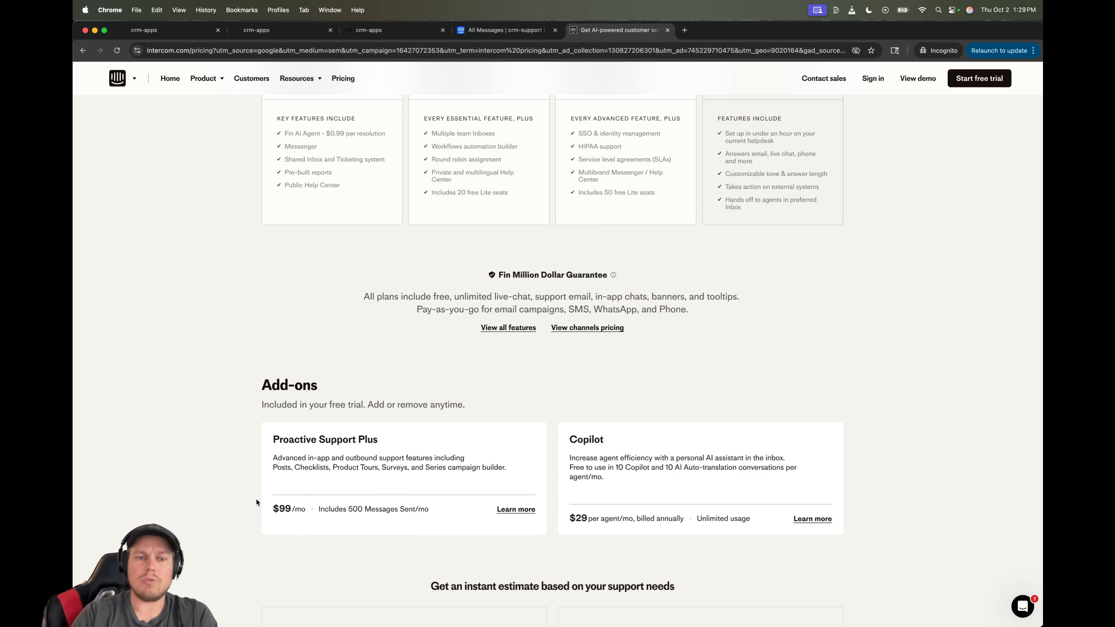
left_click_drag(259, 501, 293, 510)
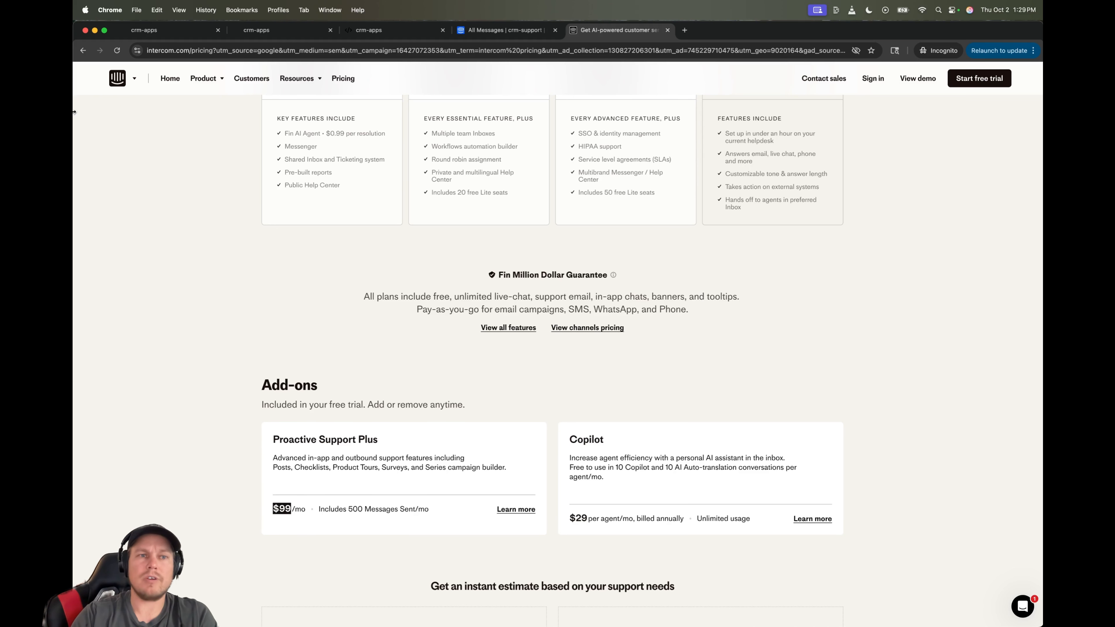
left_click(145, 30)
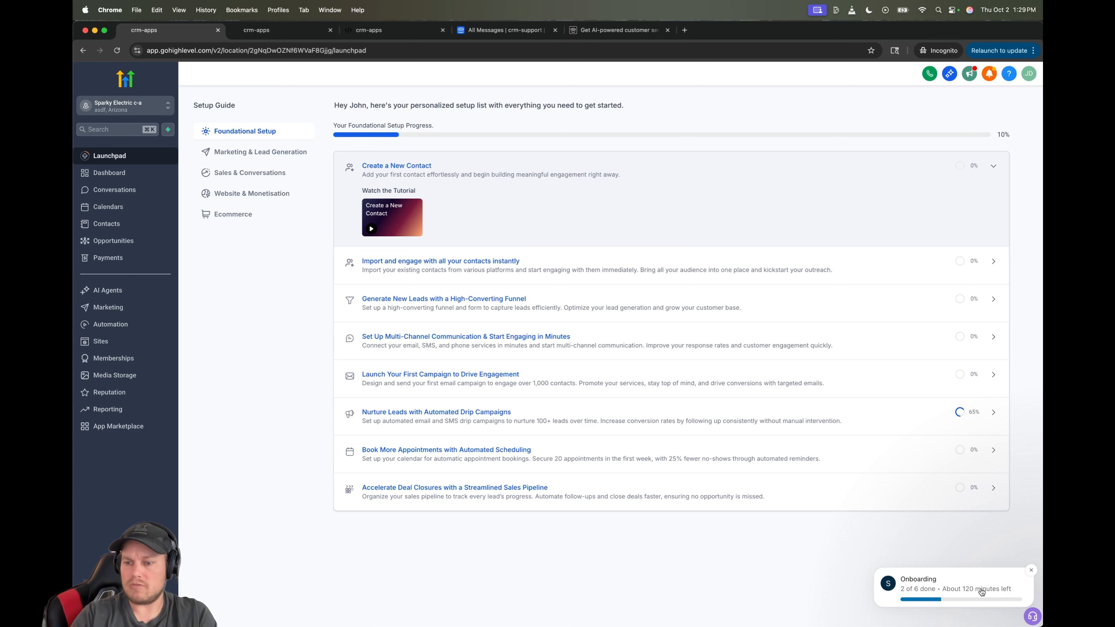
- In the GoHighLevel support messenger, view the Onboarding tasks and expand Review Business Profile
left_click(1033, 616)
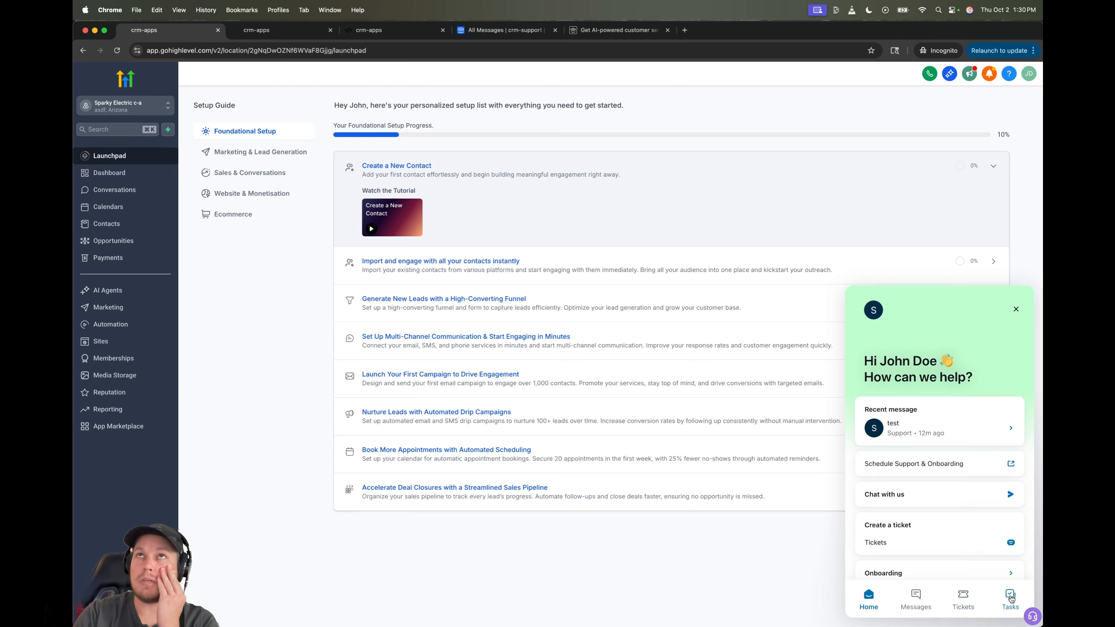
left_click(1011, 598)
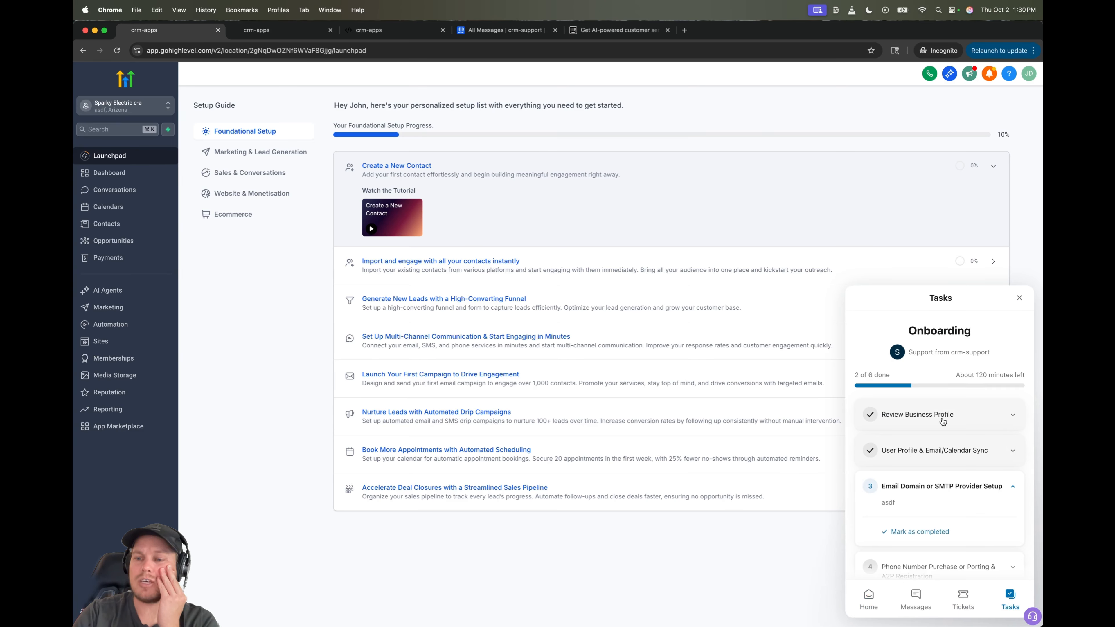
left_click(942, 424)
scroll(929, 453, "down", 1)
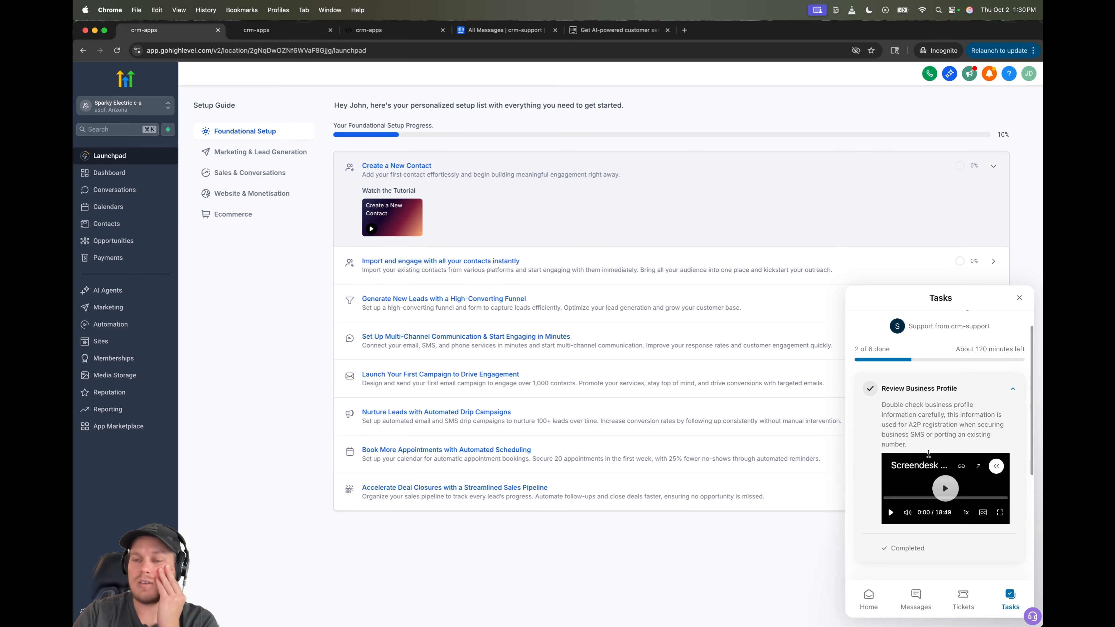
scroll(928, 454, "up", 1)
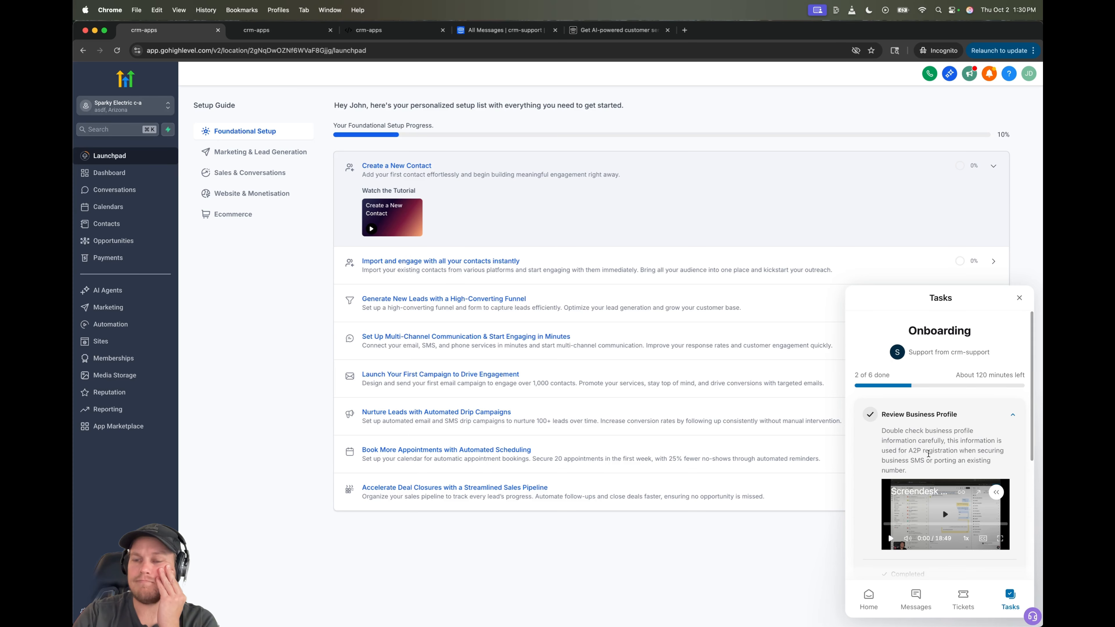
scroll(929, 456, "down", 5)
scroll(928, 455, "up", 5)
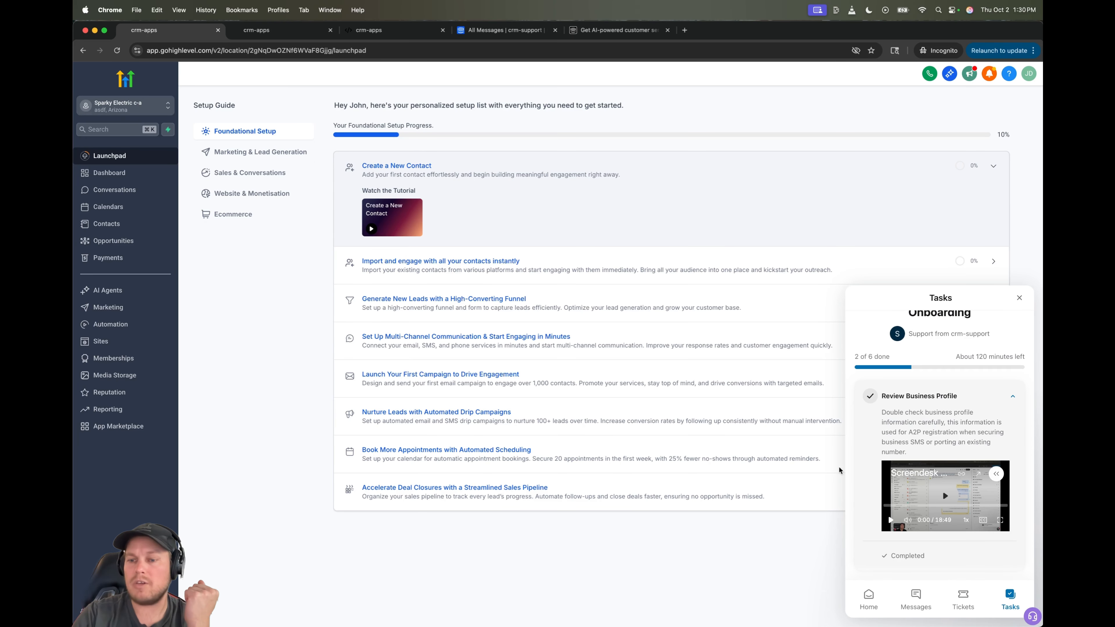
scroll(931, 458, "down", 5)
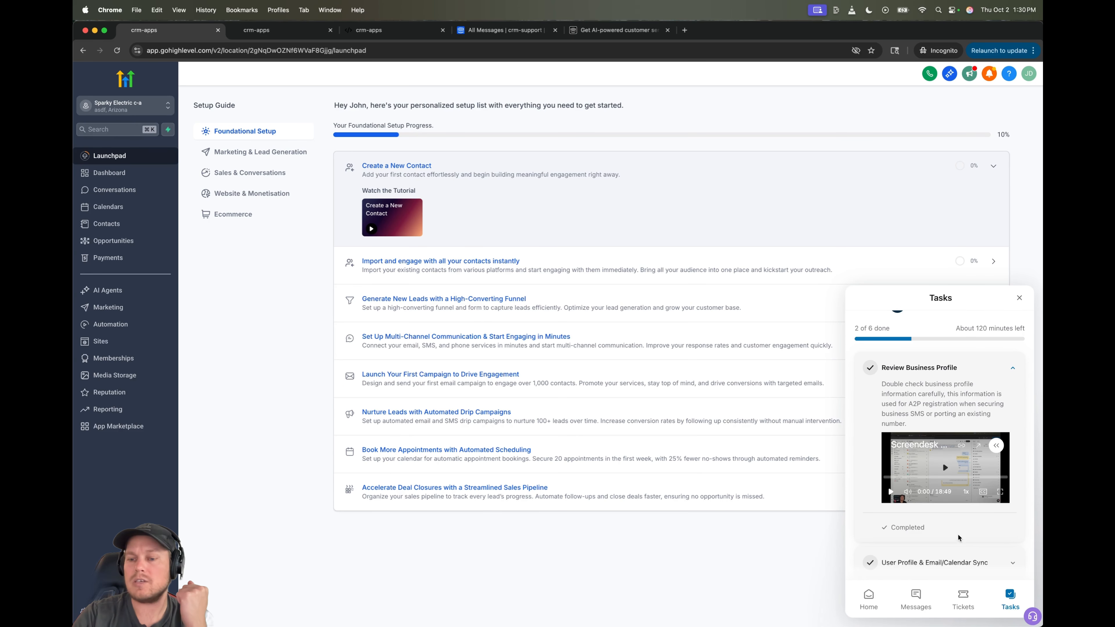
scroll(914, 566, "up", 2)
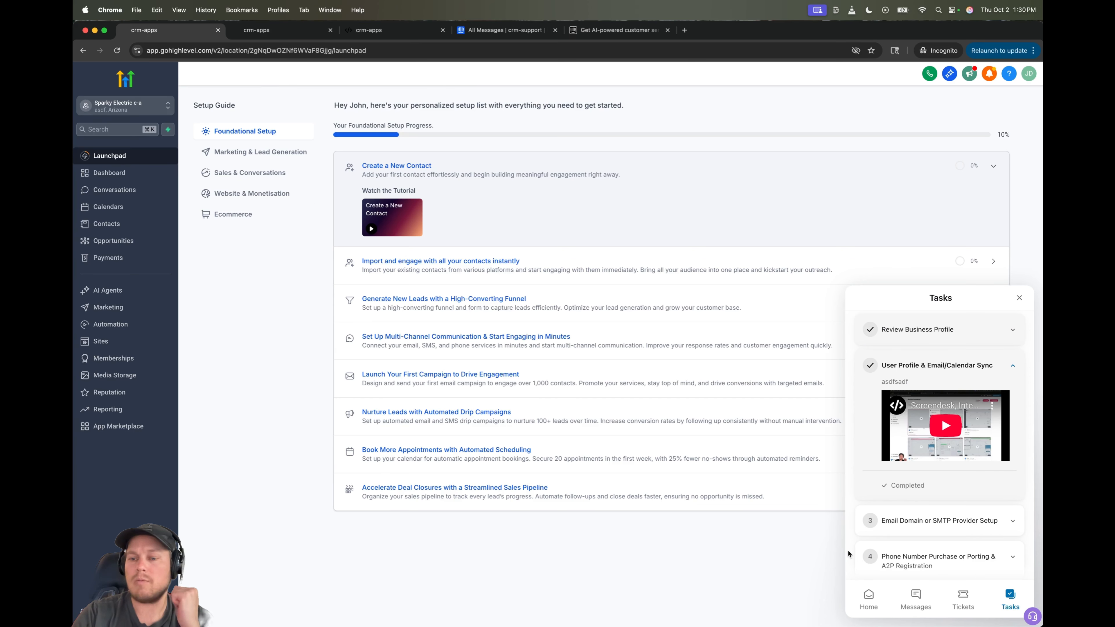
- Mark the Email Domain or SMTP Provider Setup task completed and return to Intercom
left_click(907, 523)
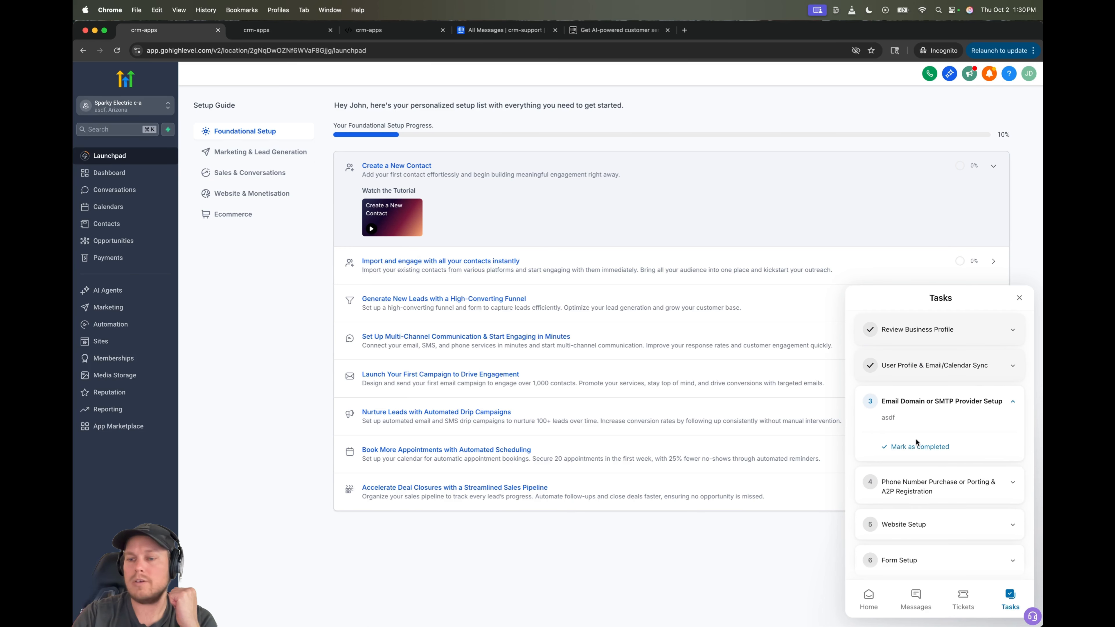
left_click(950, 446)
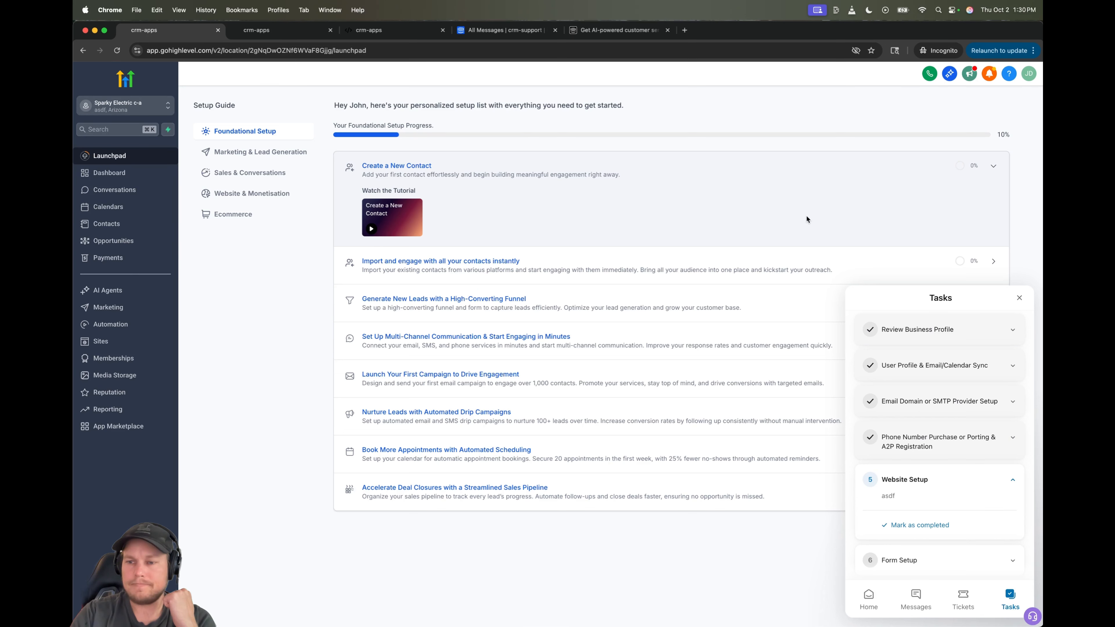
key("super+4")
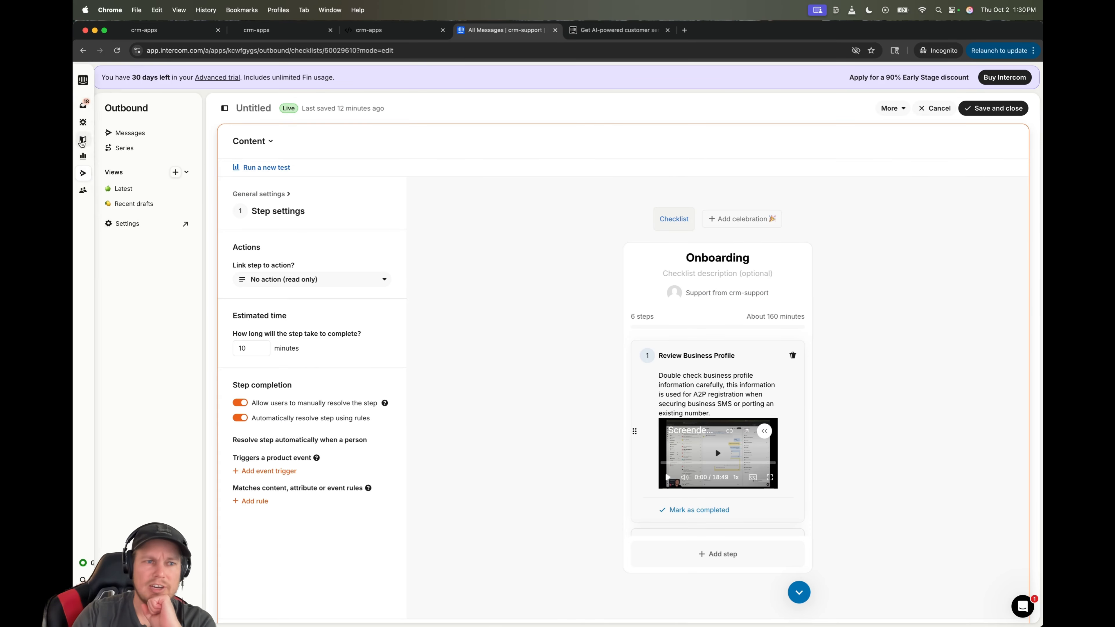
- Expand step 2 of the Onboarding checklist preview and add an untitled seventh step after Form Setup
mouse_move(88, 184)
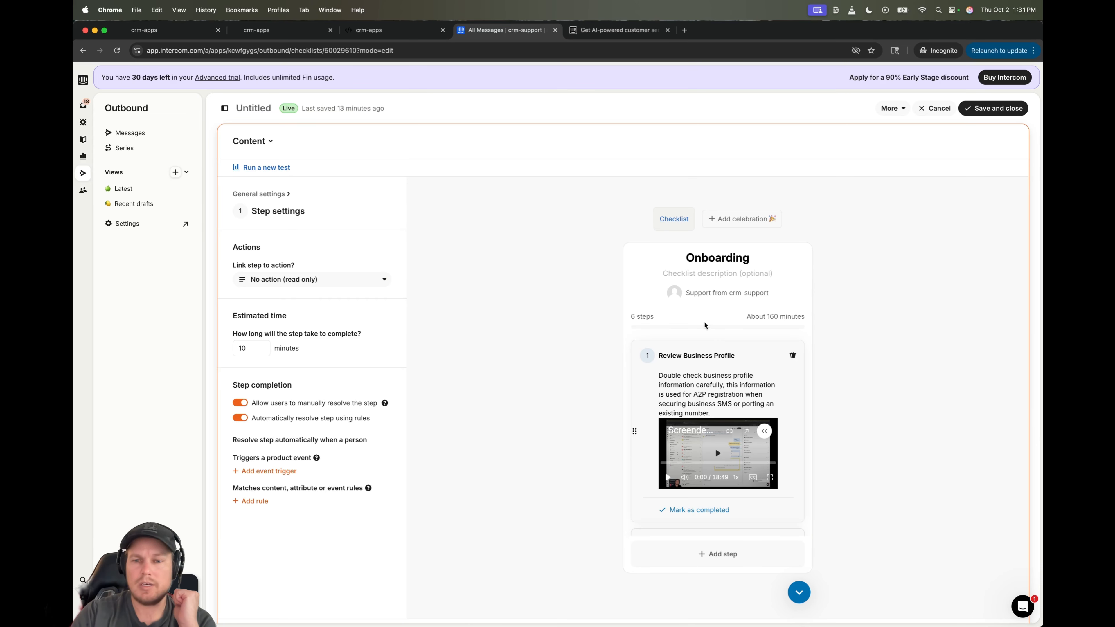
scroll(704, 325, "down", 5)
scroll(704, 325, "up", 4)
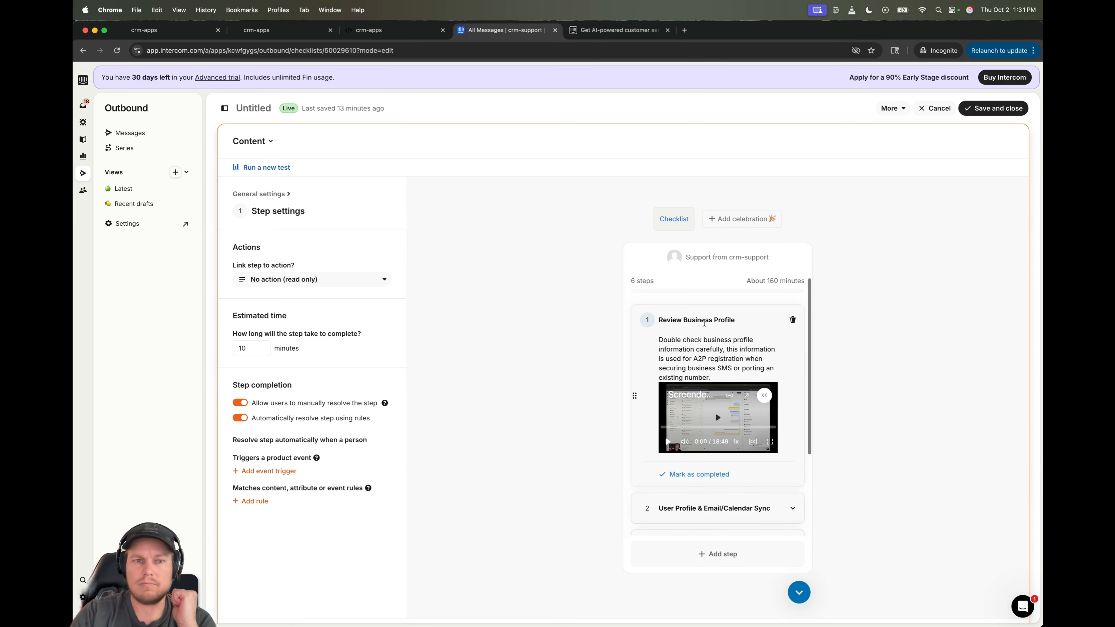
scroll(704, 323, "up", 3)
scroll(742, 381, "down", 5)
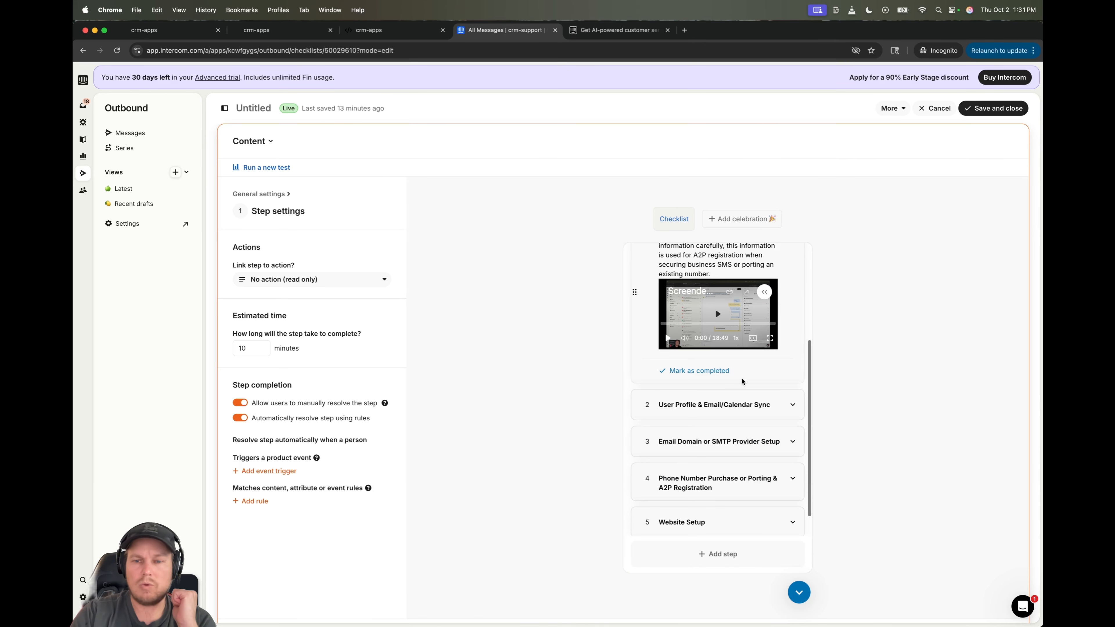
left_click(746, 404)
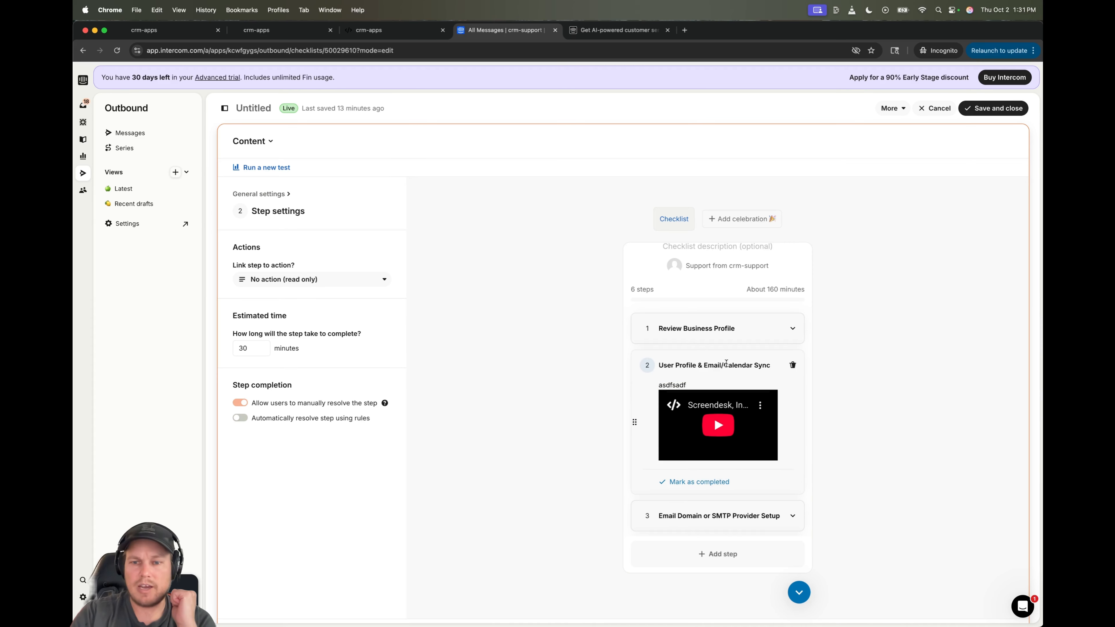
scroll(719, 439, "down", 3)
left_click(710, 560)
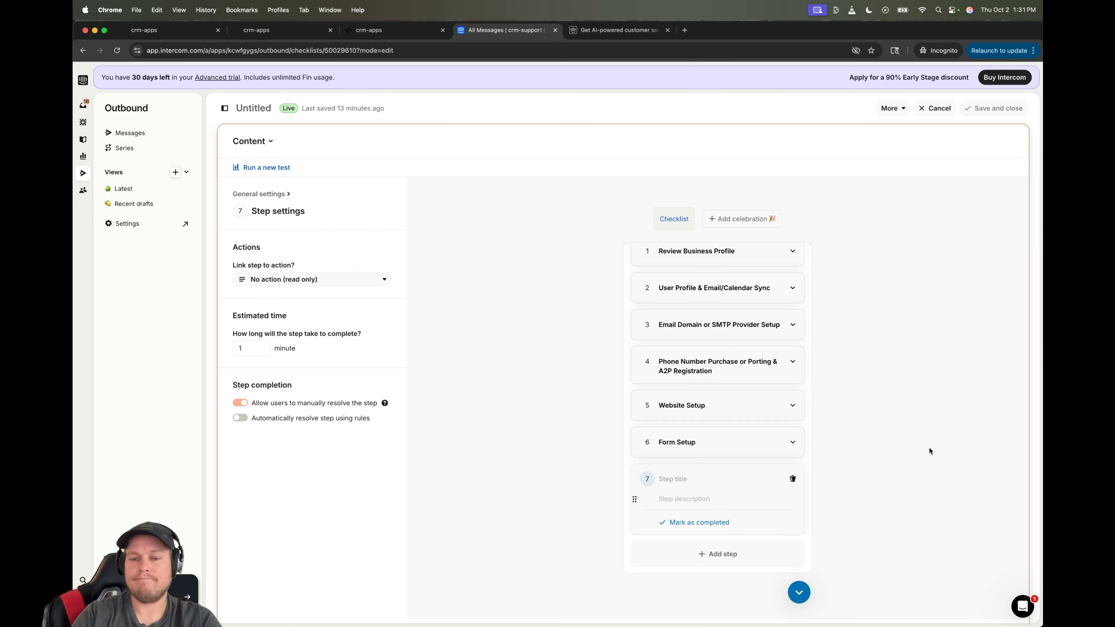
- Title step 7 'Repitation Management' and give it the placeholder description 'asdfasdfasdfsadf'
type("Rep")
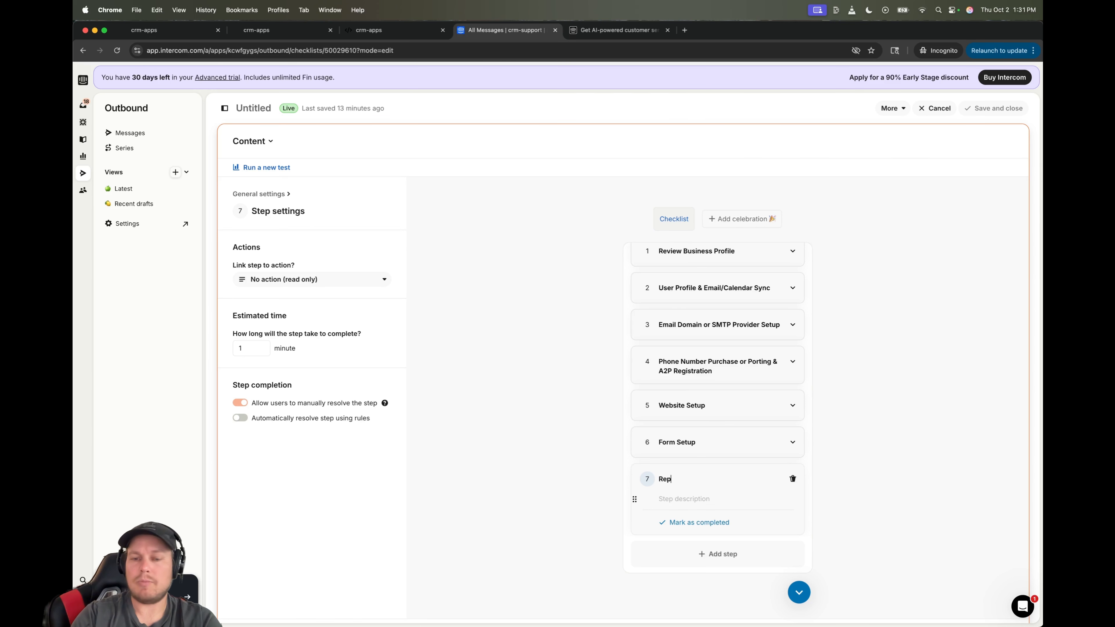
type("it")
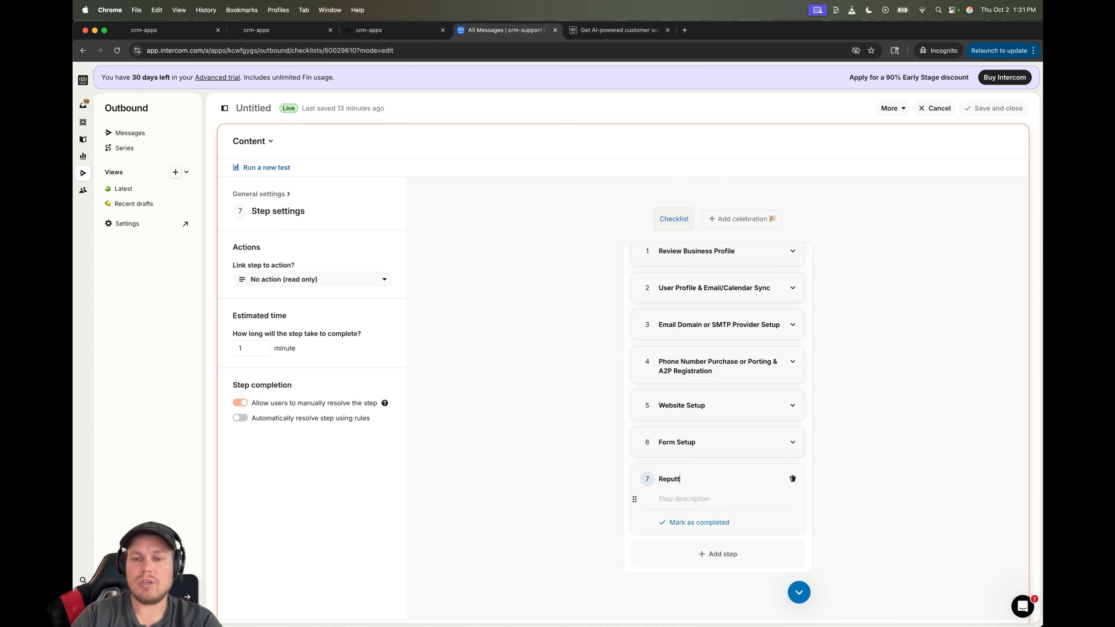
type("ation Man")
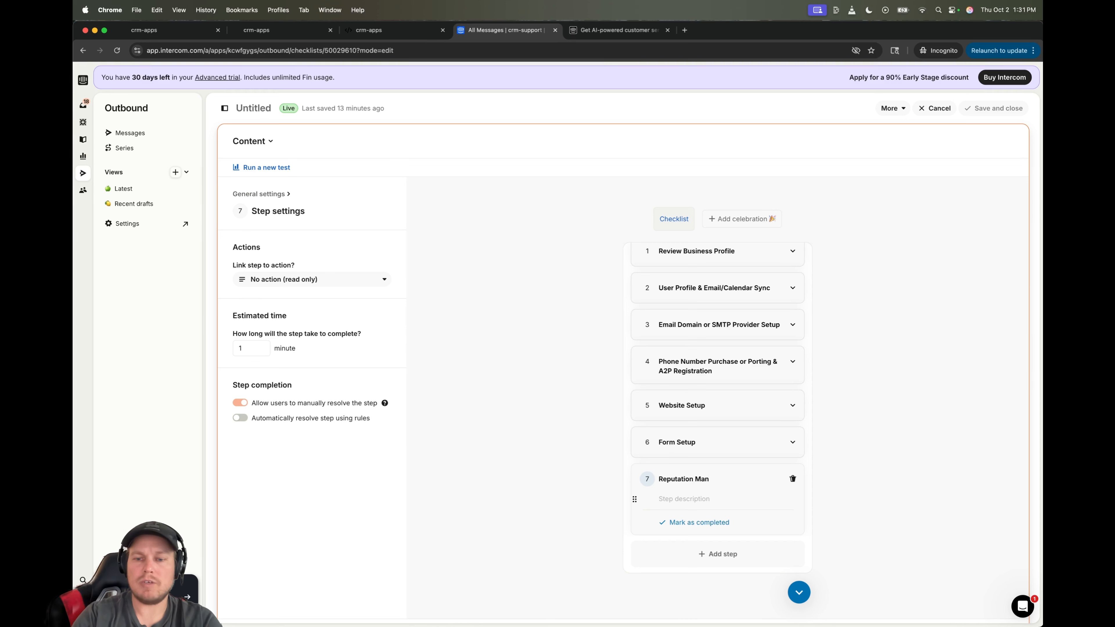
type("agement")
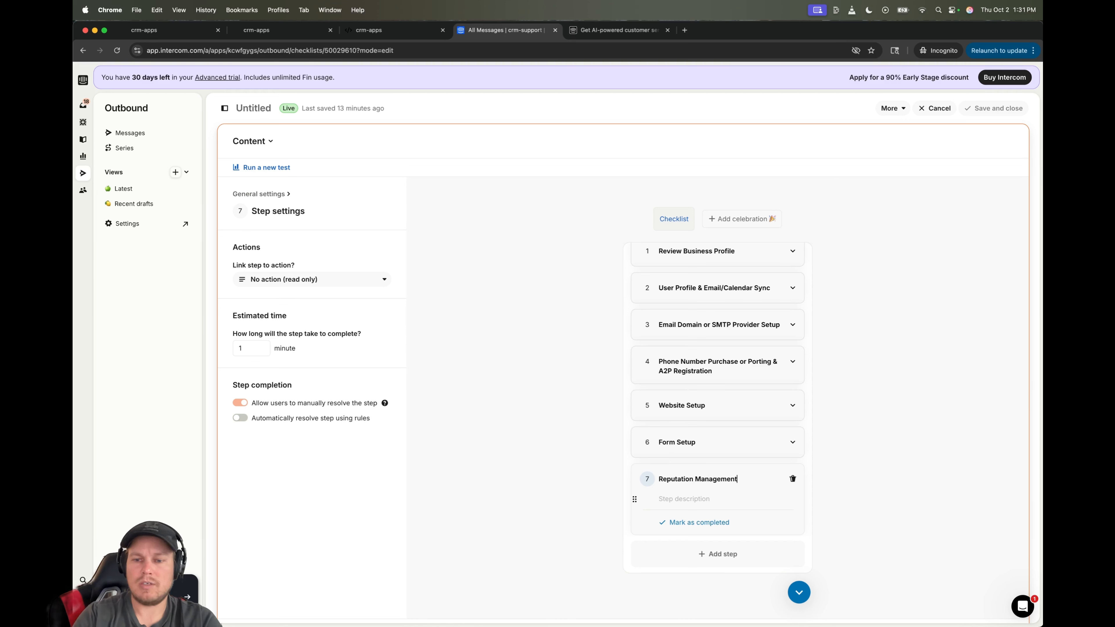
left_click(679, 499)
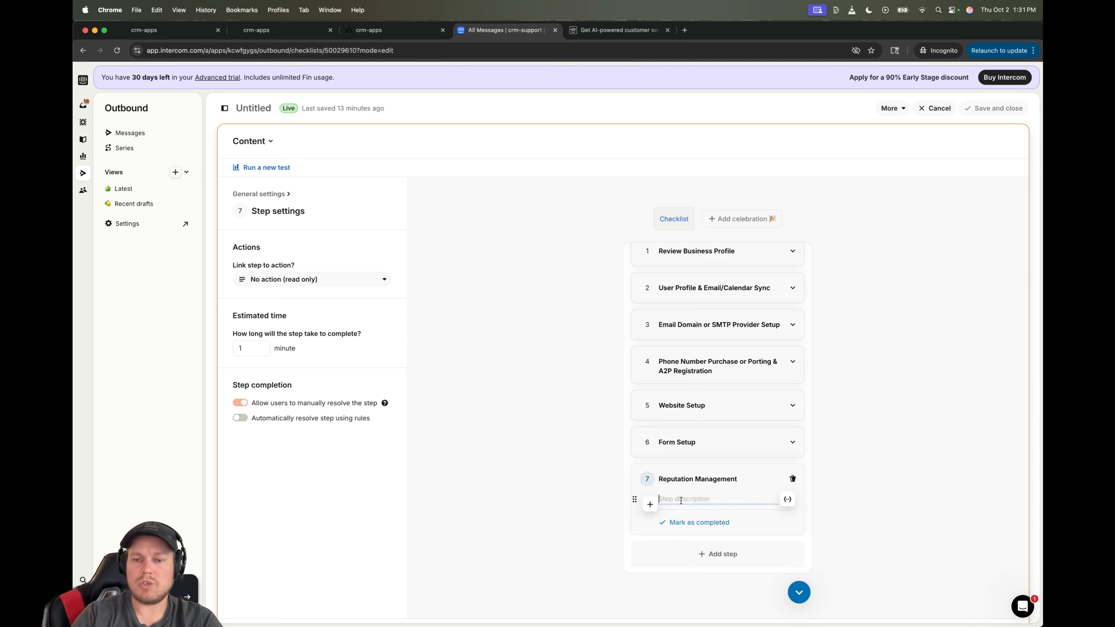
type("asdfasdfasdfsadf")
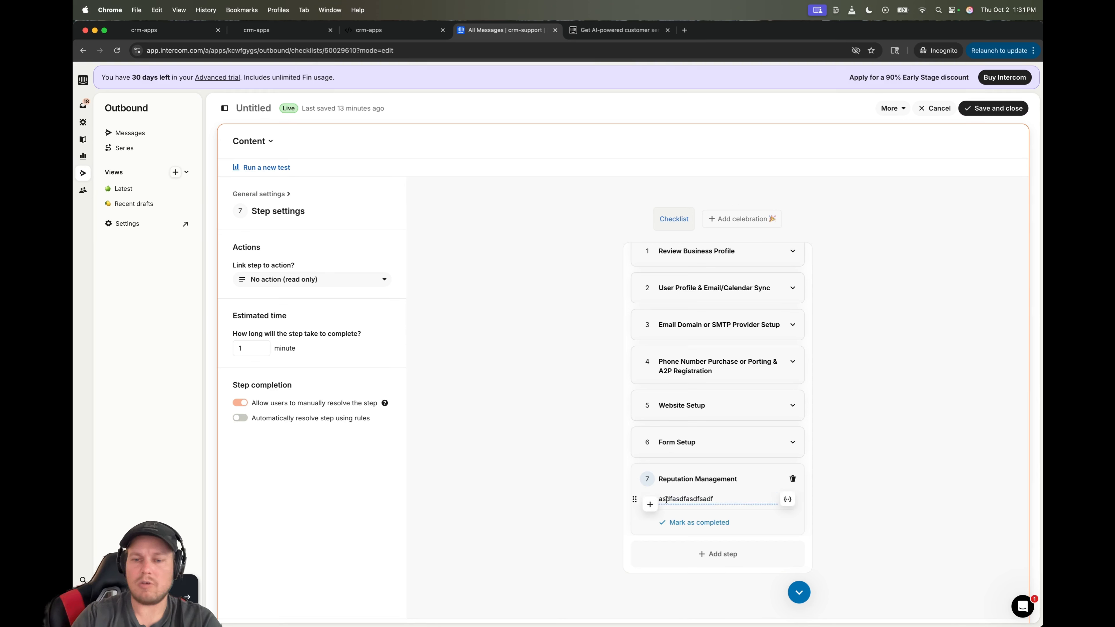
- Look over the media and link-to-action options, then raise the step's estimated time to 8 minutes
left_click(650, 504)
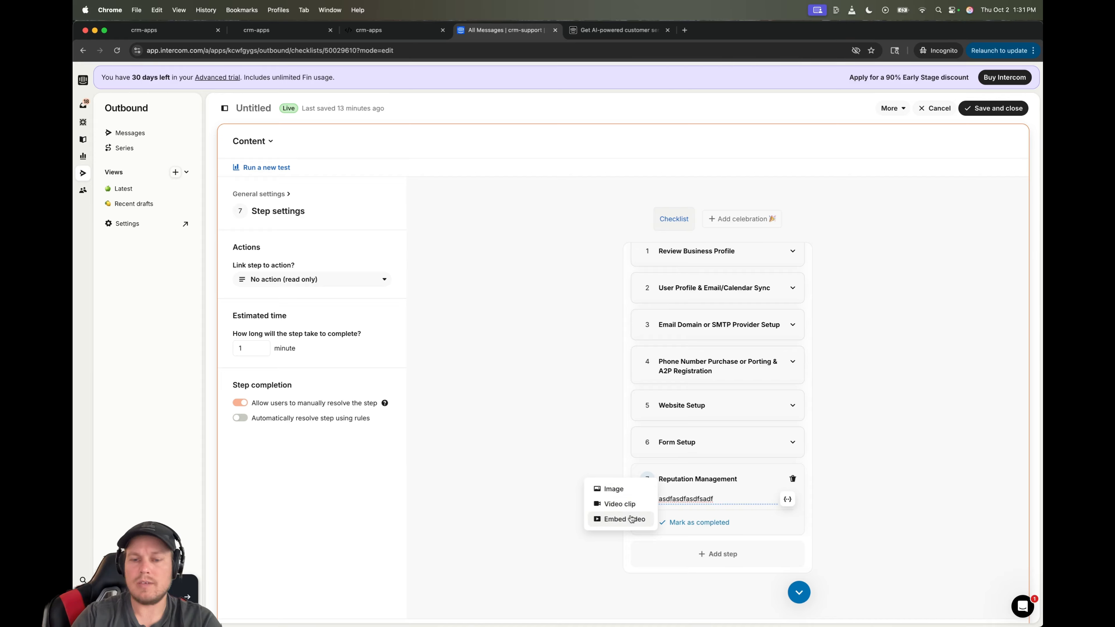
left_click(571, 396)
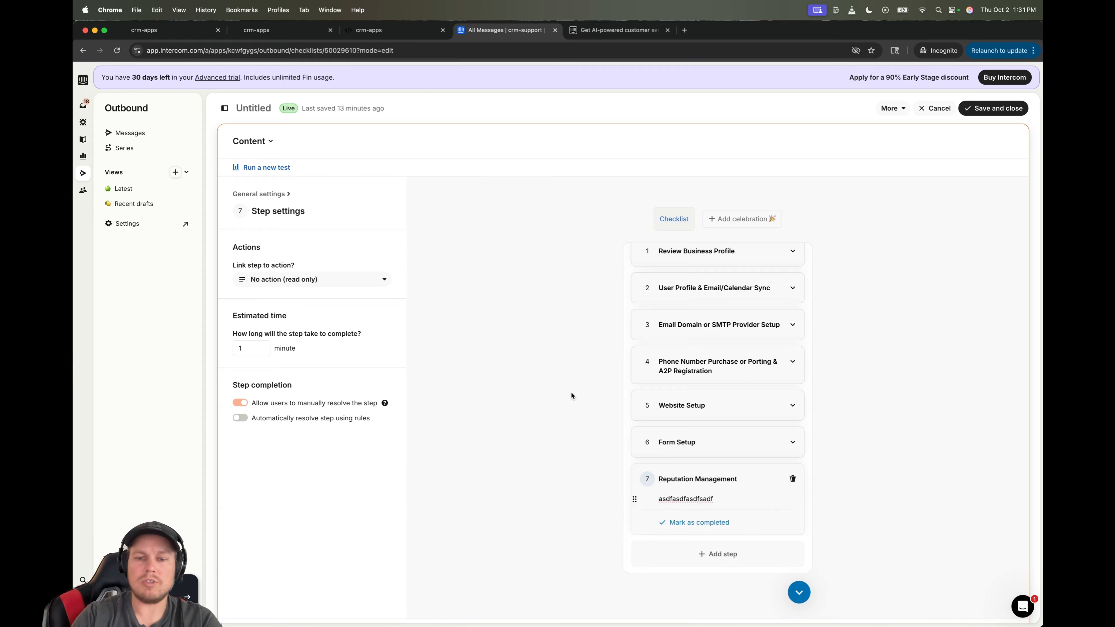
left_click(354, 283)
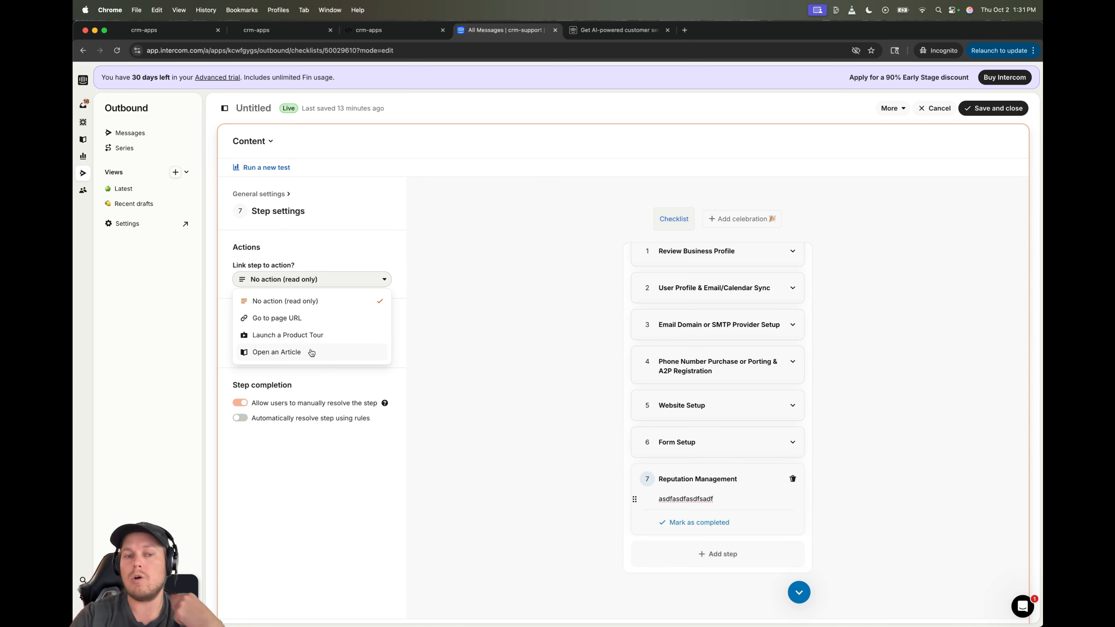
left_click(421, 347)
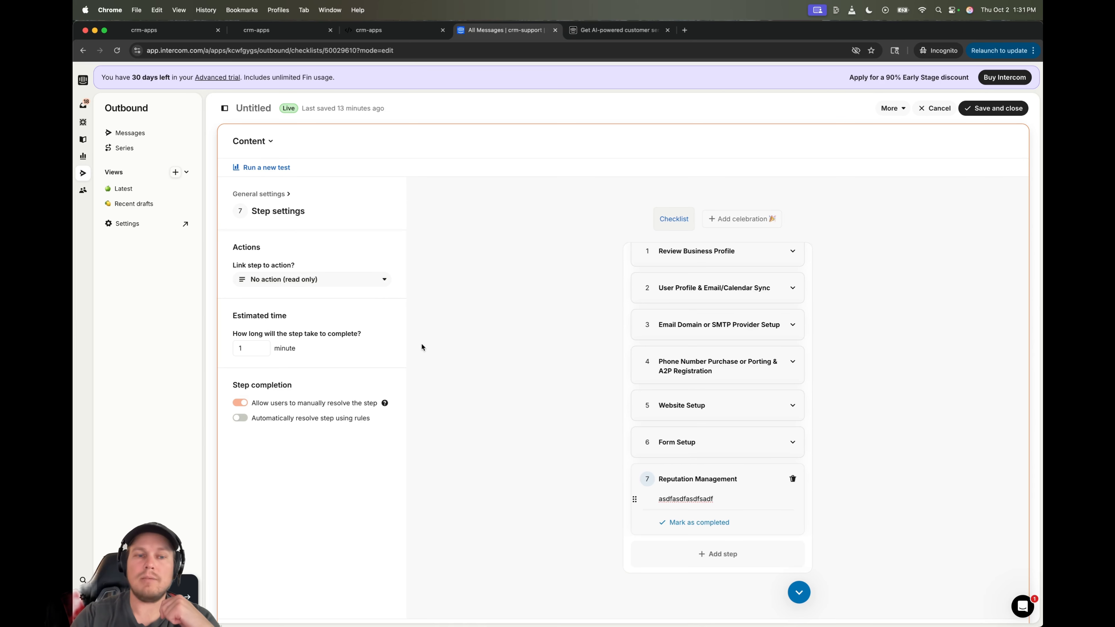
left_click(261, 346)
left_click(261, 346)
left_click(261, 347)
left_click(260, 346)
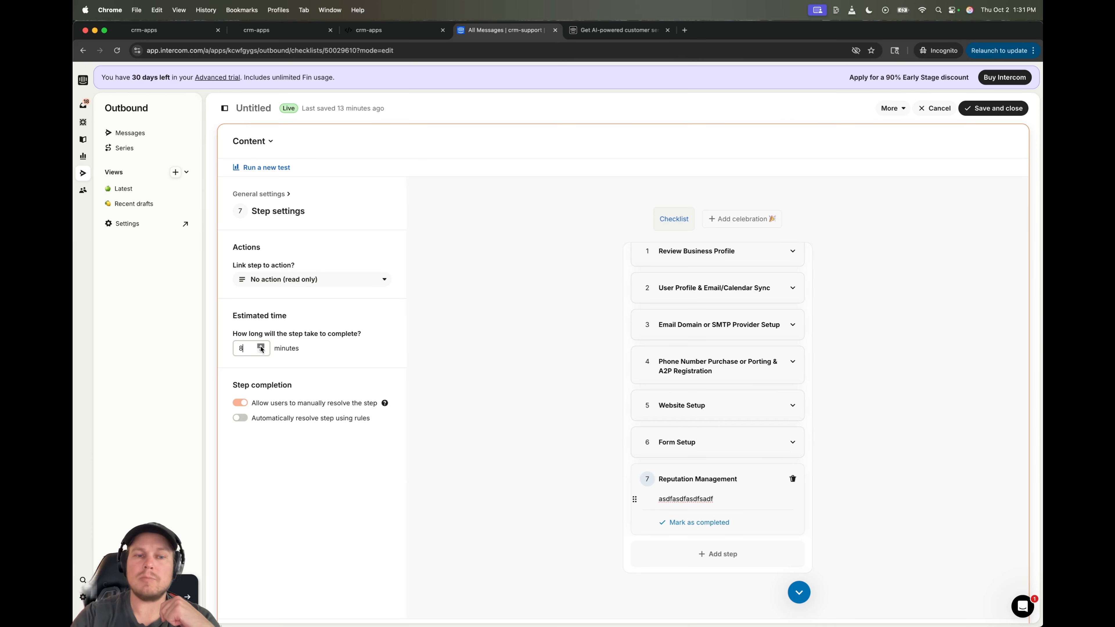
left_click(261, 346)
left_click(260, 346)
left_click(261, 347)
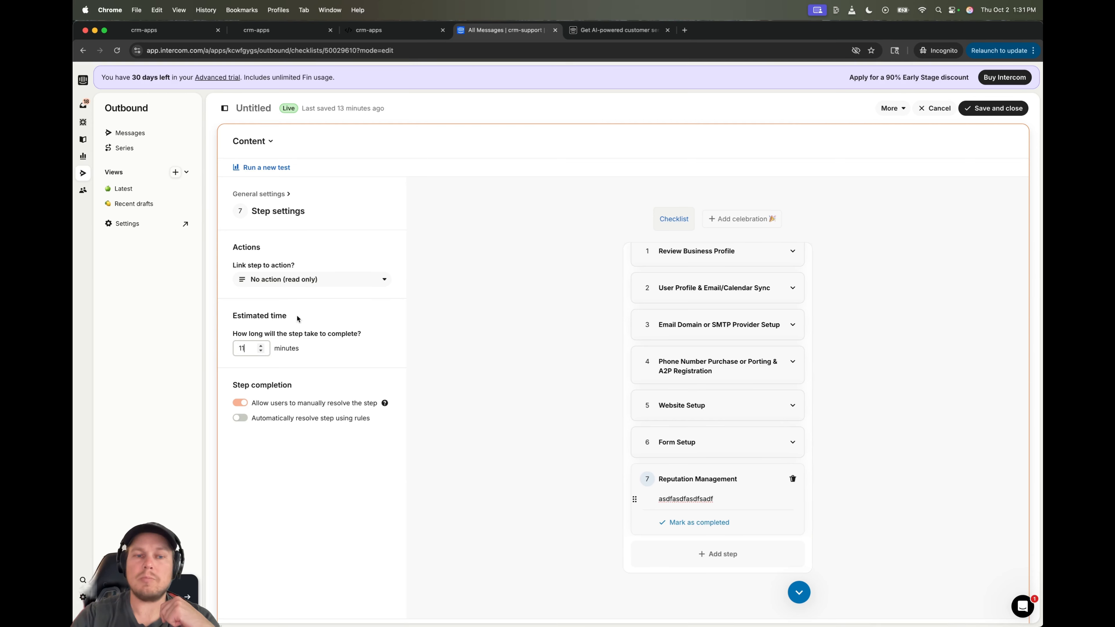
- Link step 7 to Launch a Product Tour, edit its button text, and open the product tour list
left_click(362, 280)
left_click(342, 338)
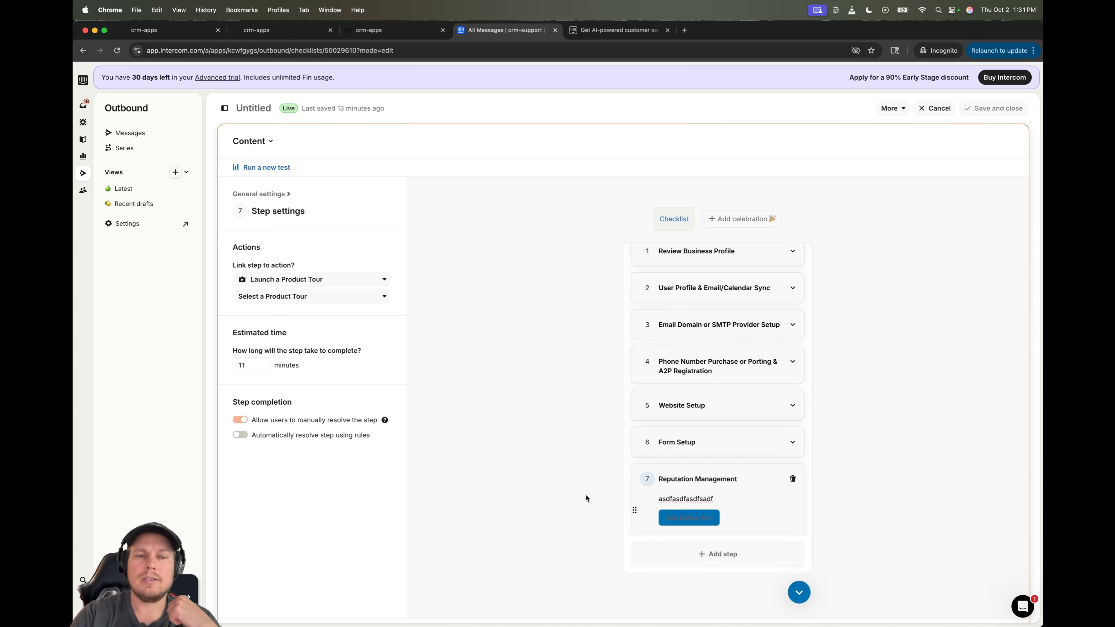
left_click(691, 517)
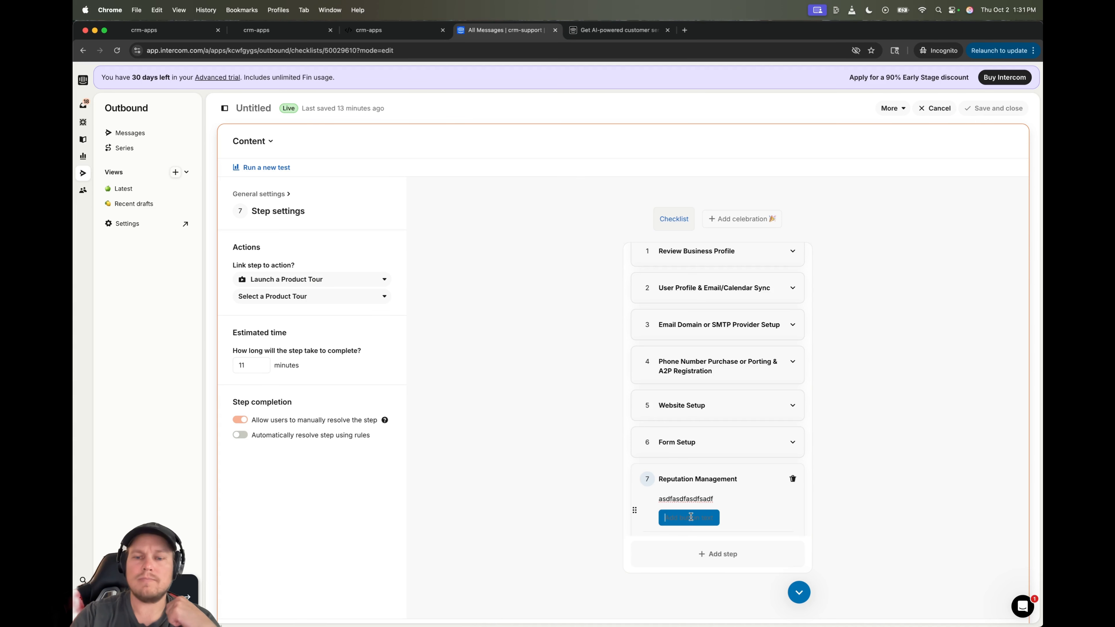
scroll(499, 475, "down", 2)
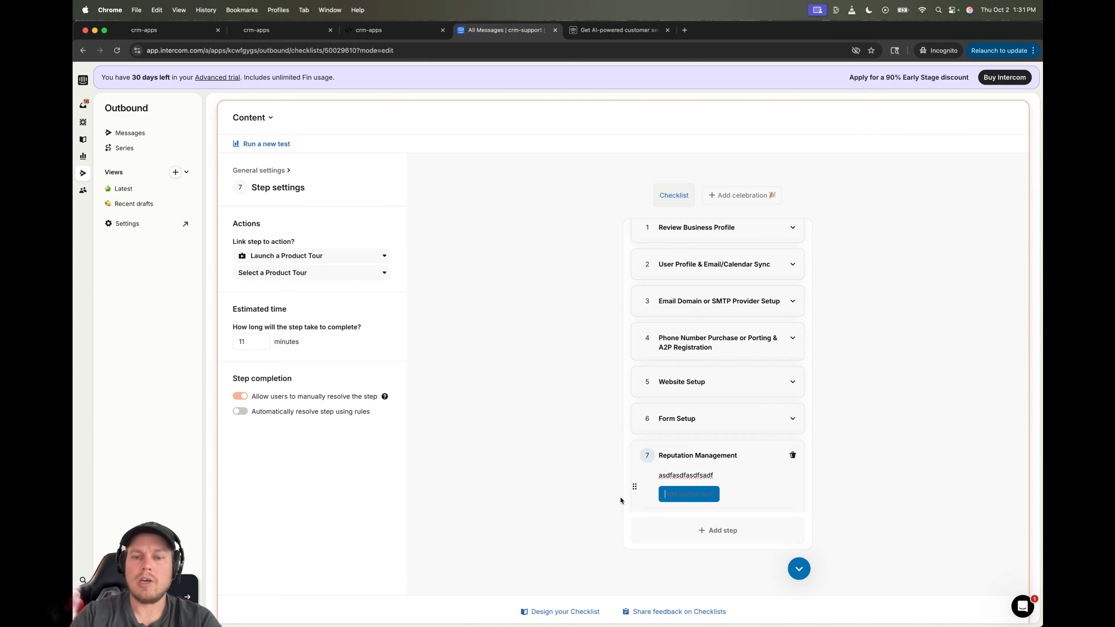
left_click(342, 272)
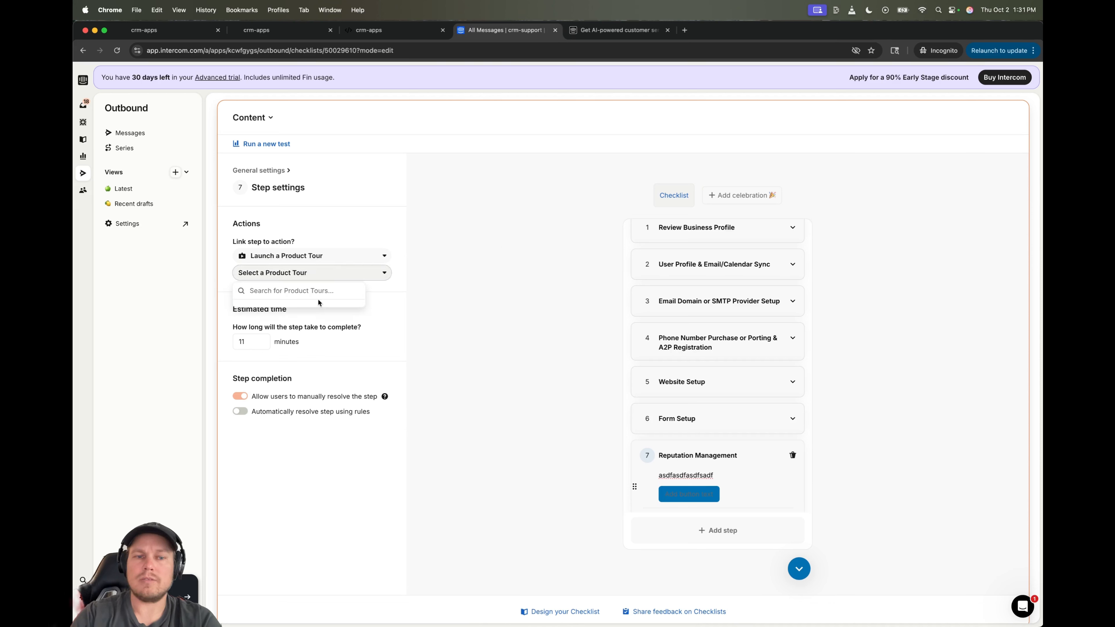
left_click(453, 294)
left_click(372, 279)
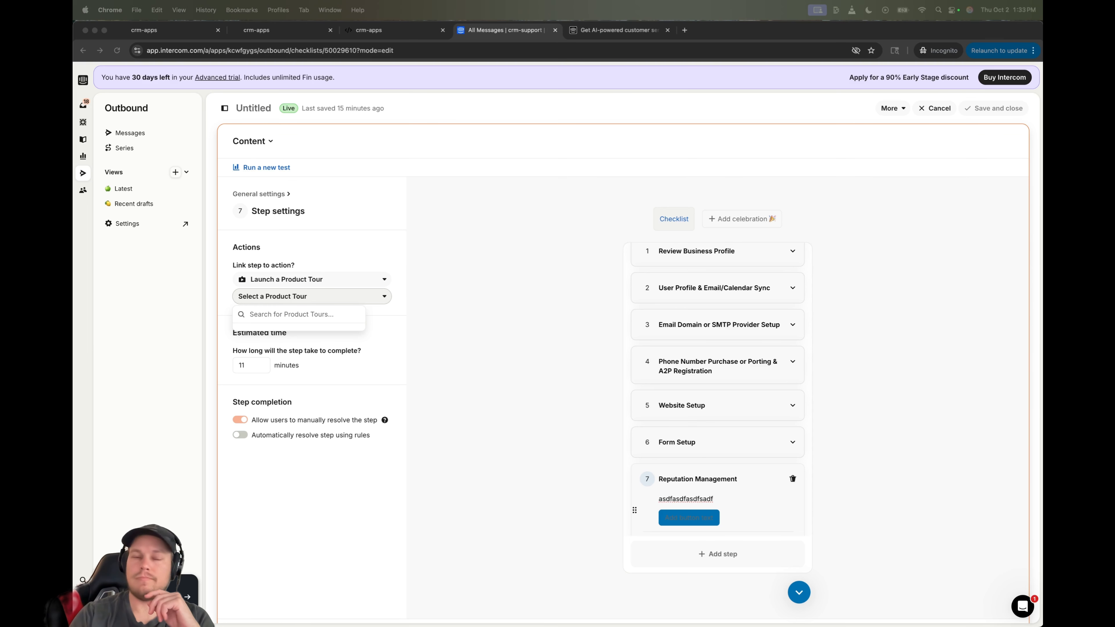
left_click(685, 182)
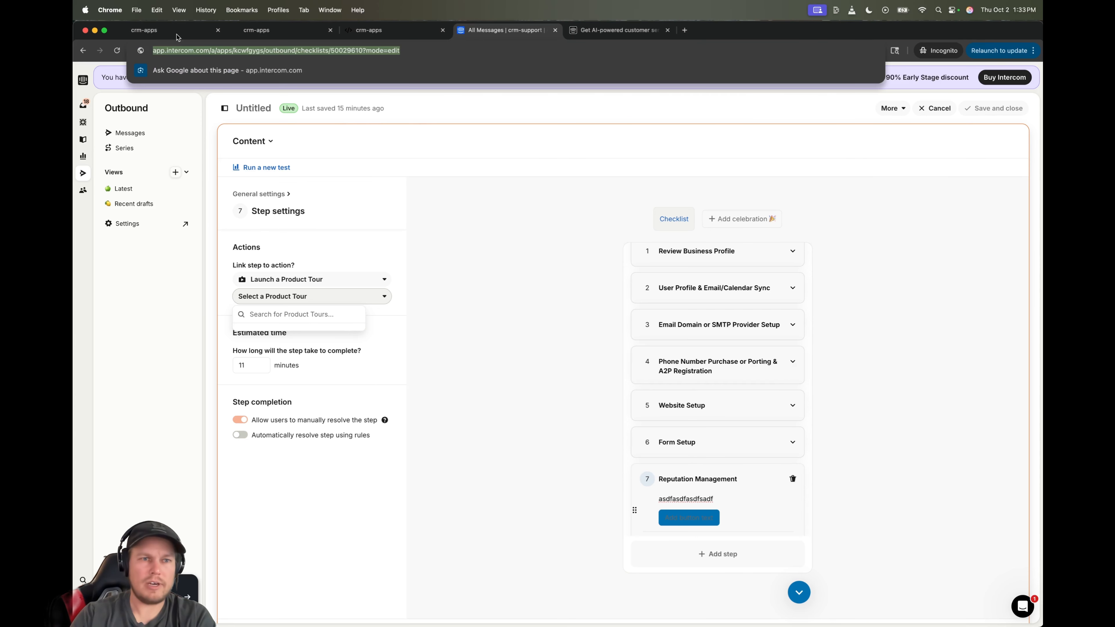
- On GoHighLevel's integrations page, inspect the first integration's management panel, then go to the sub-accounts list
left_click(248, 31)
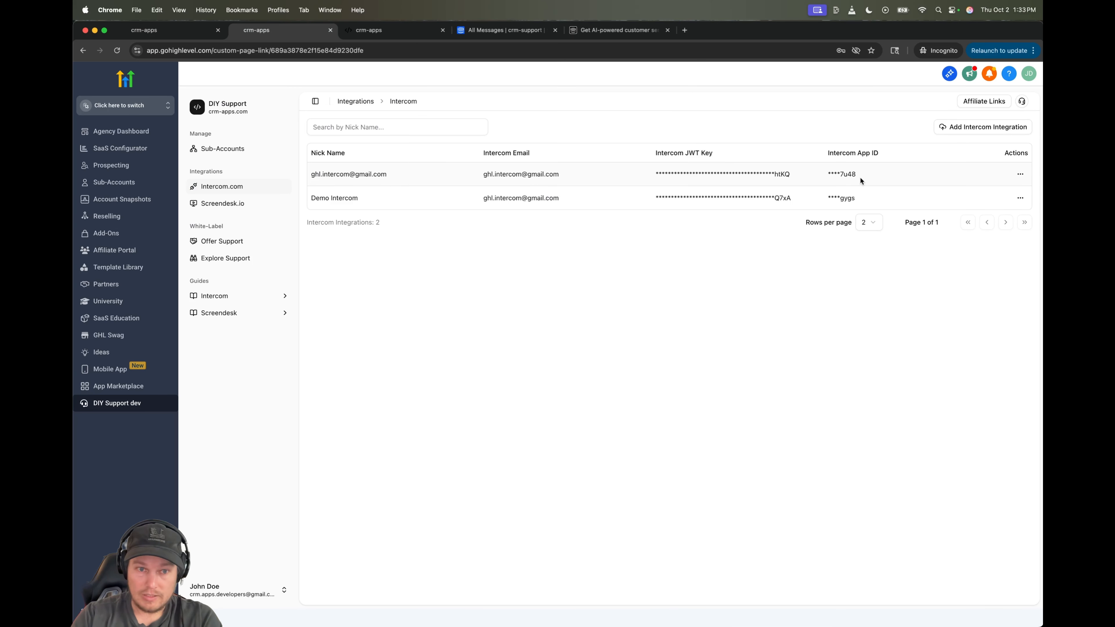
left_click(1019, 175)
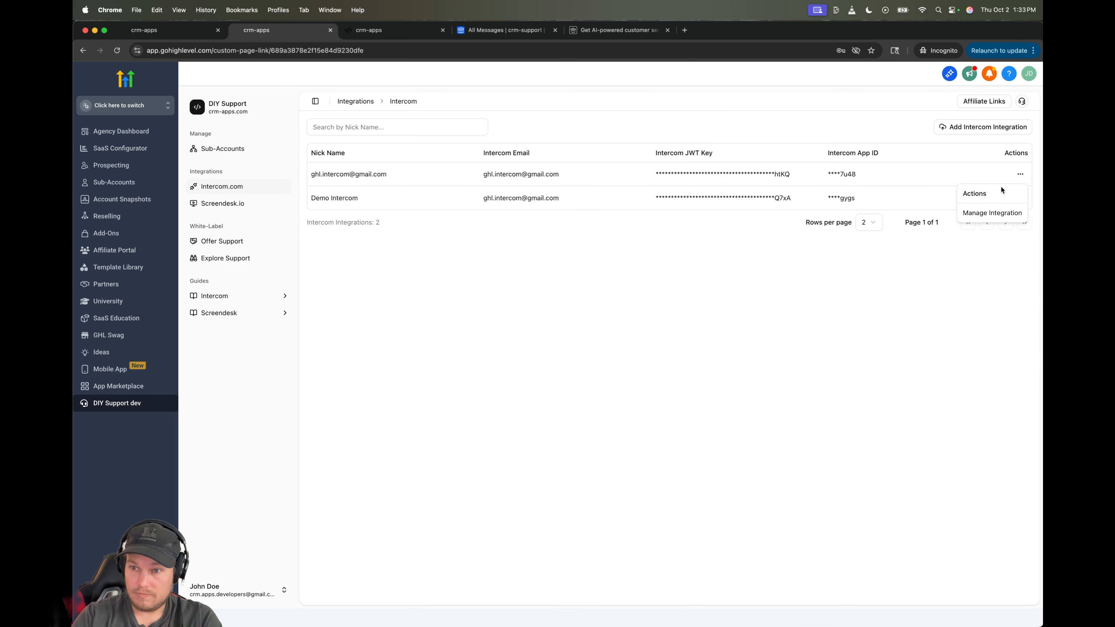
left_click(987, 212)
left_click(771, 398)
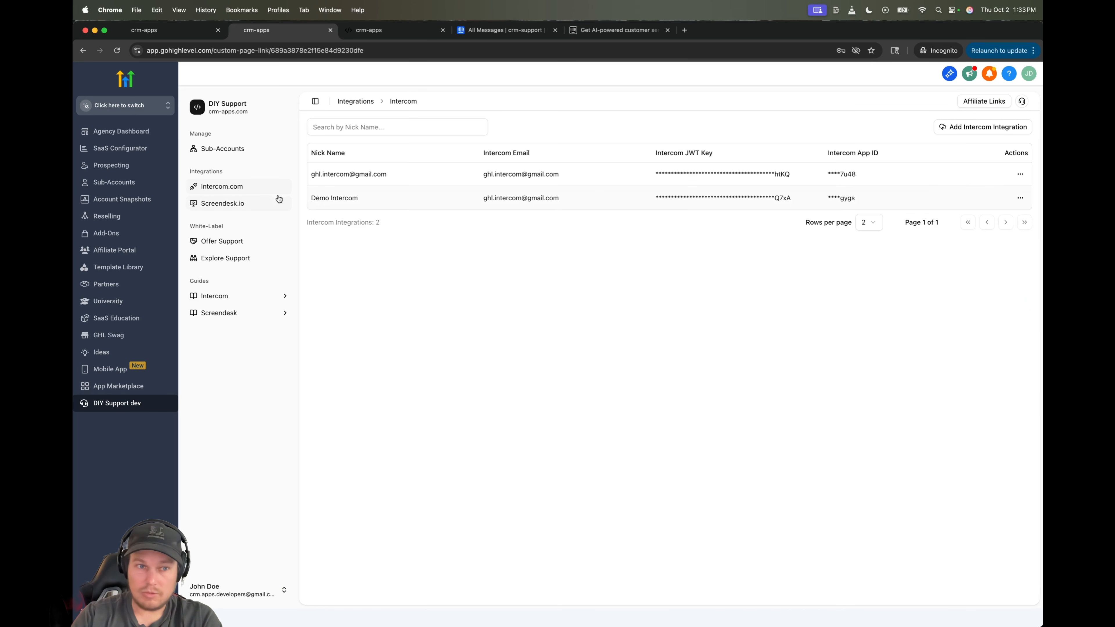
left_click(219, 149)
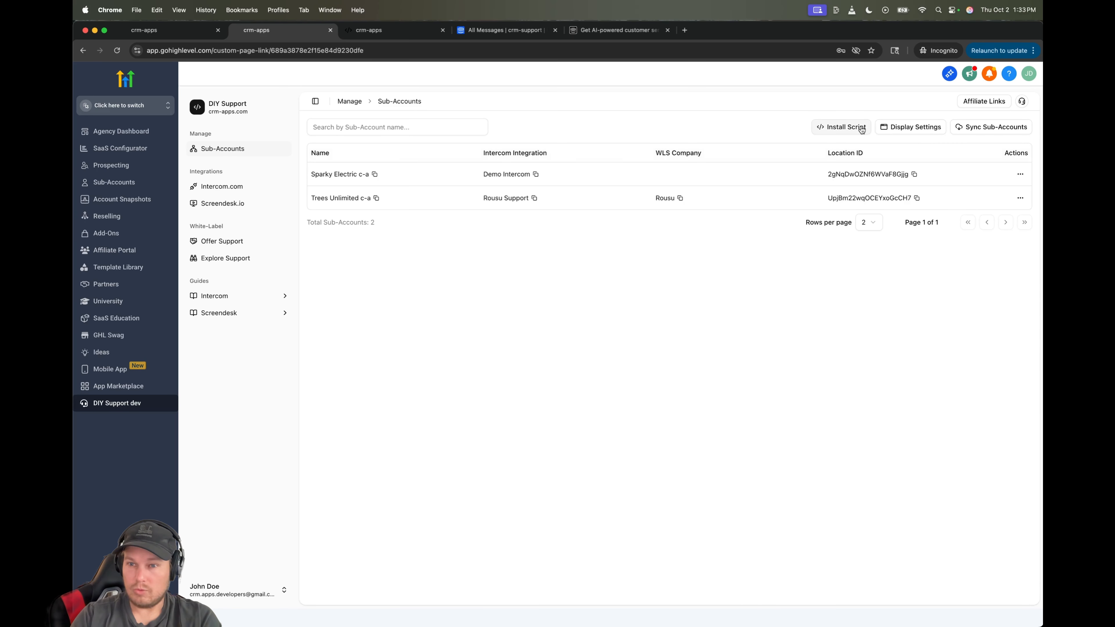
- Set Sparky Electric's Intercom integration to Rousu Support and save
left_click(1020, 173)
left_click(985, 215)
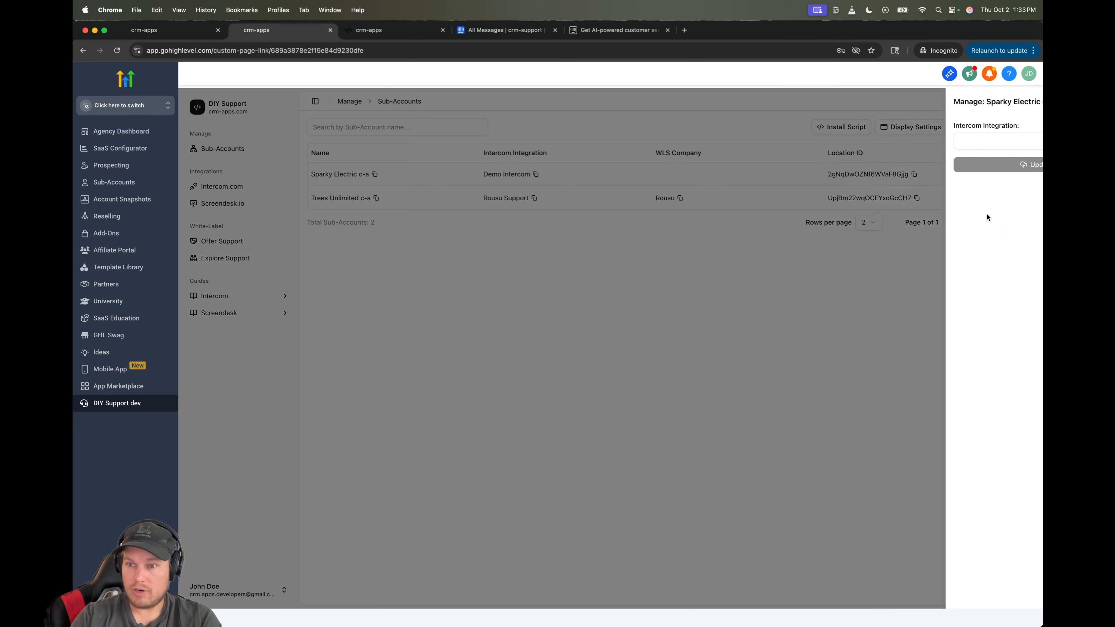
left_click(935, 144)
left_click(921, 234)
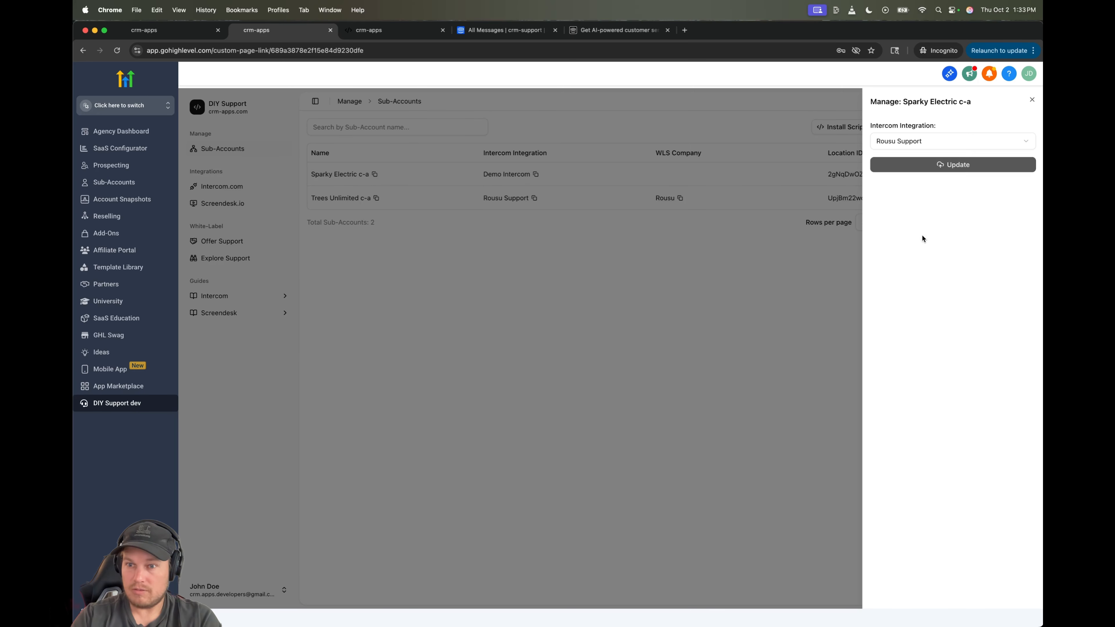
left_click(983, 163)
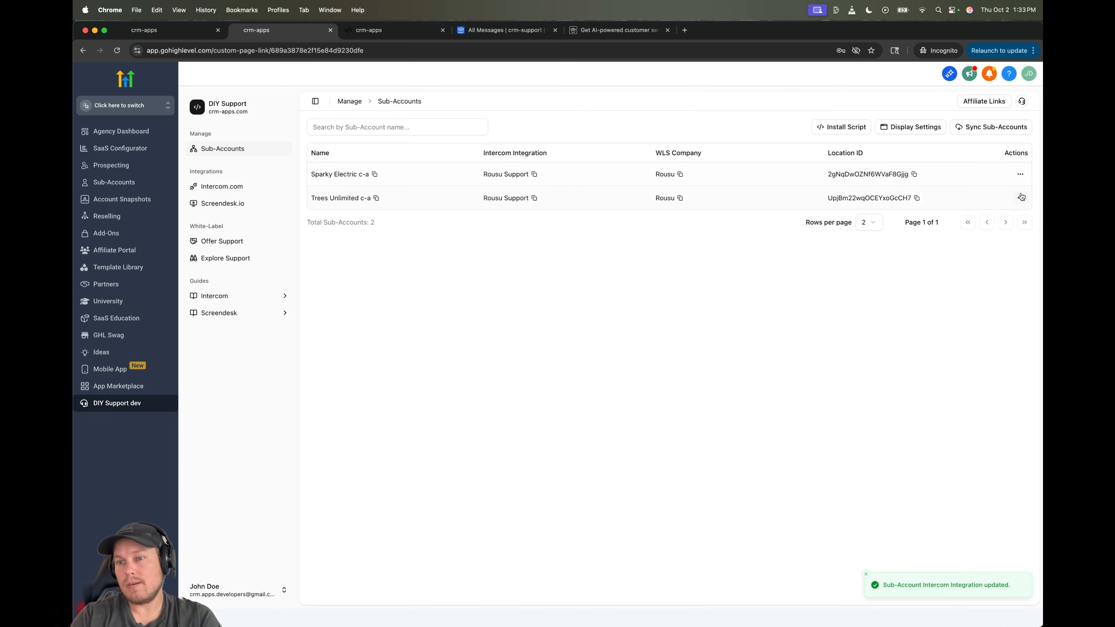
- Assign Rousu Support as the Trees Unlimited sub-account's Intercom integration
left_click(1020, 198)
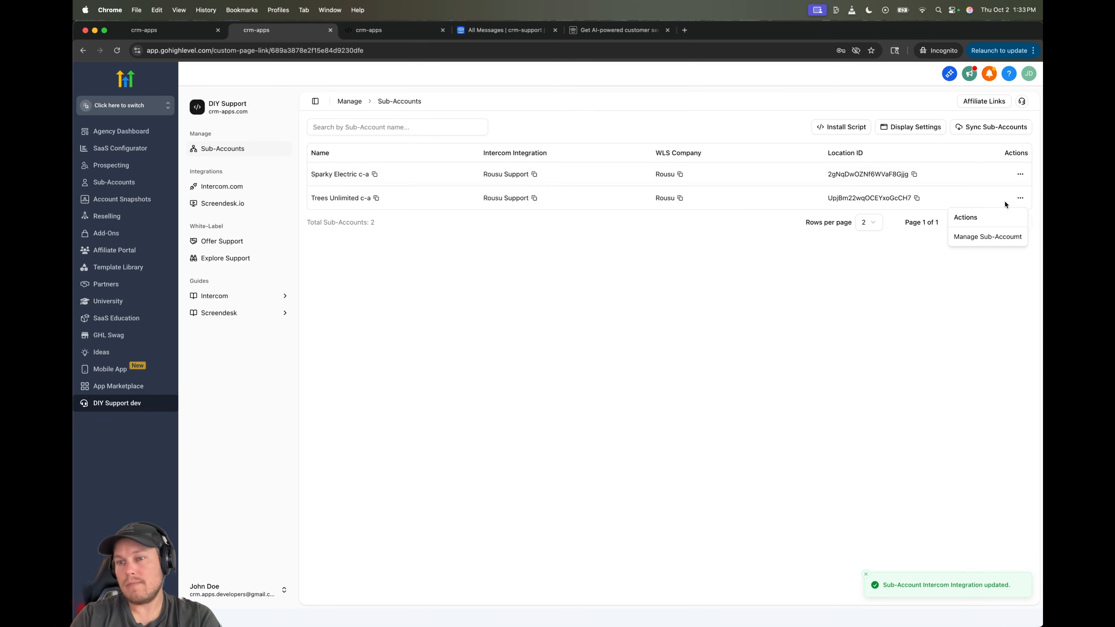
left_click(987, 237)
left_click(908, 142)
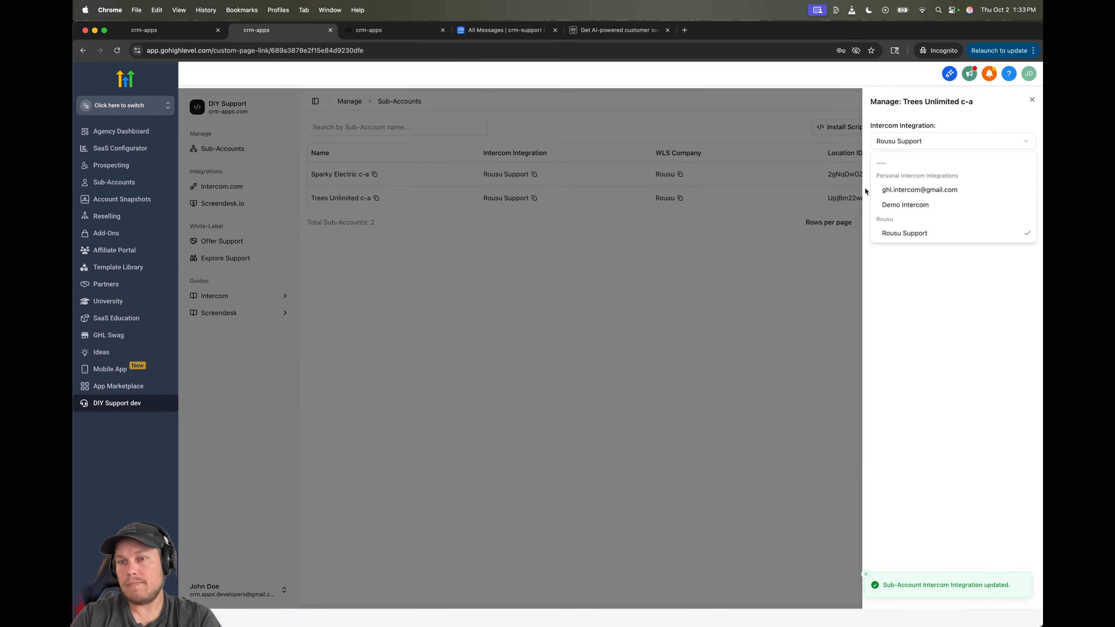
left_click(904, 233)
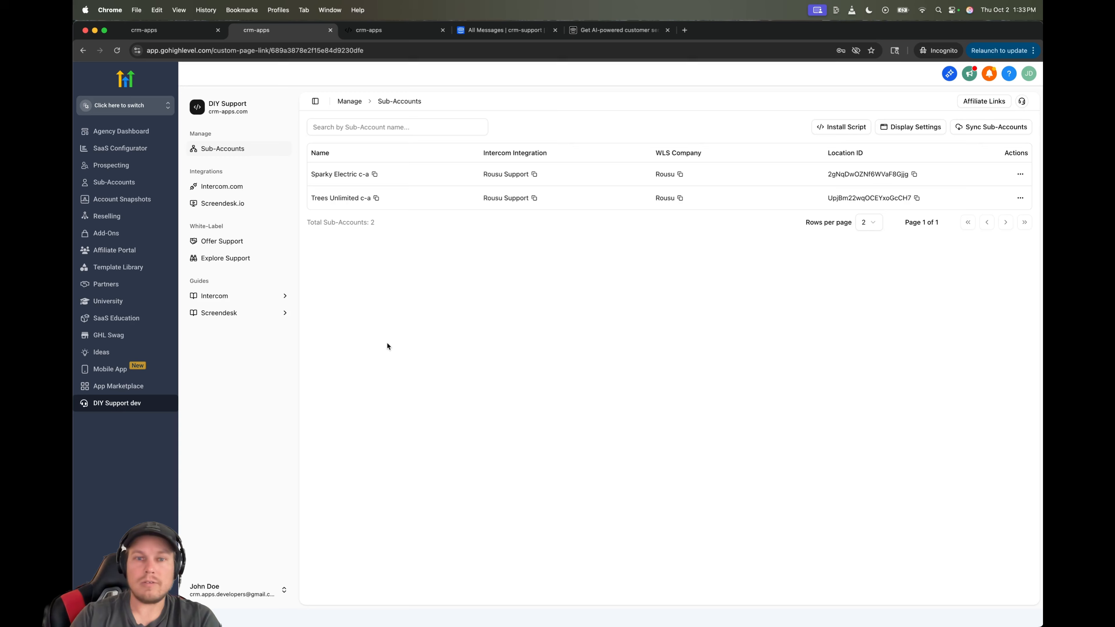
left_click(147, 110)
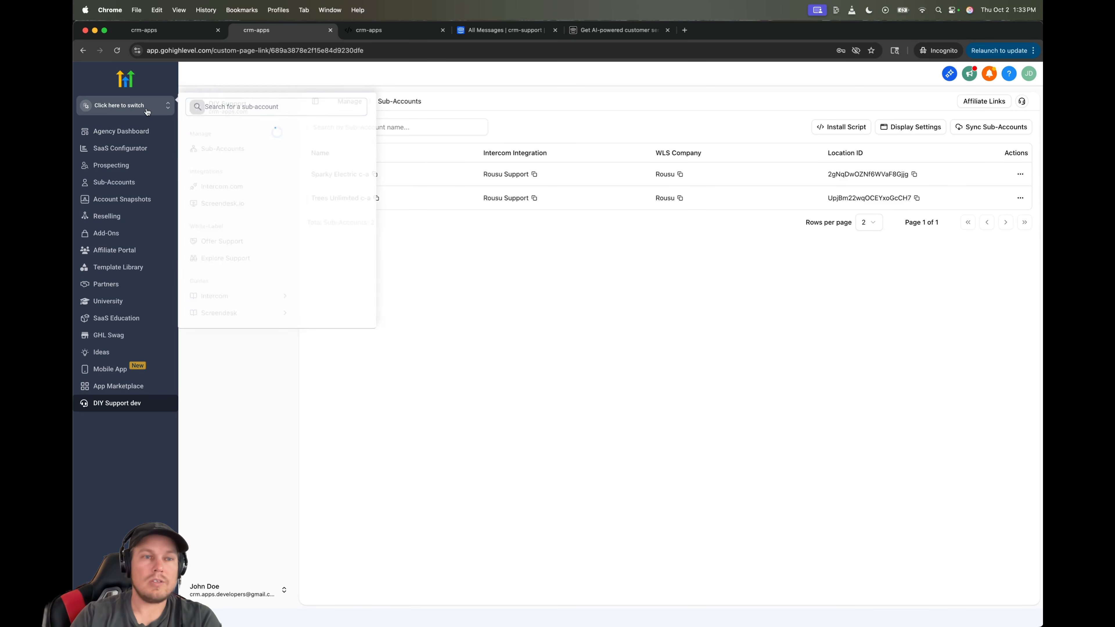
- Enter Sparky Electric, open the messenger's Help section, and browse AA > BB > CC to the article and back
left_click(287, 158)
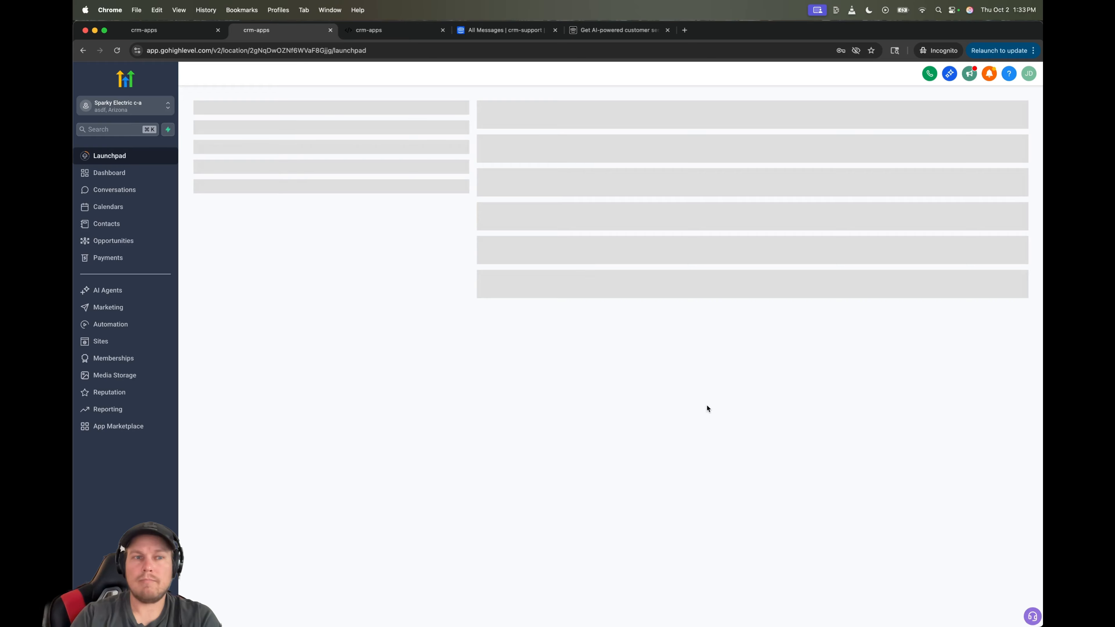
left_click(1033, 621)
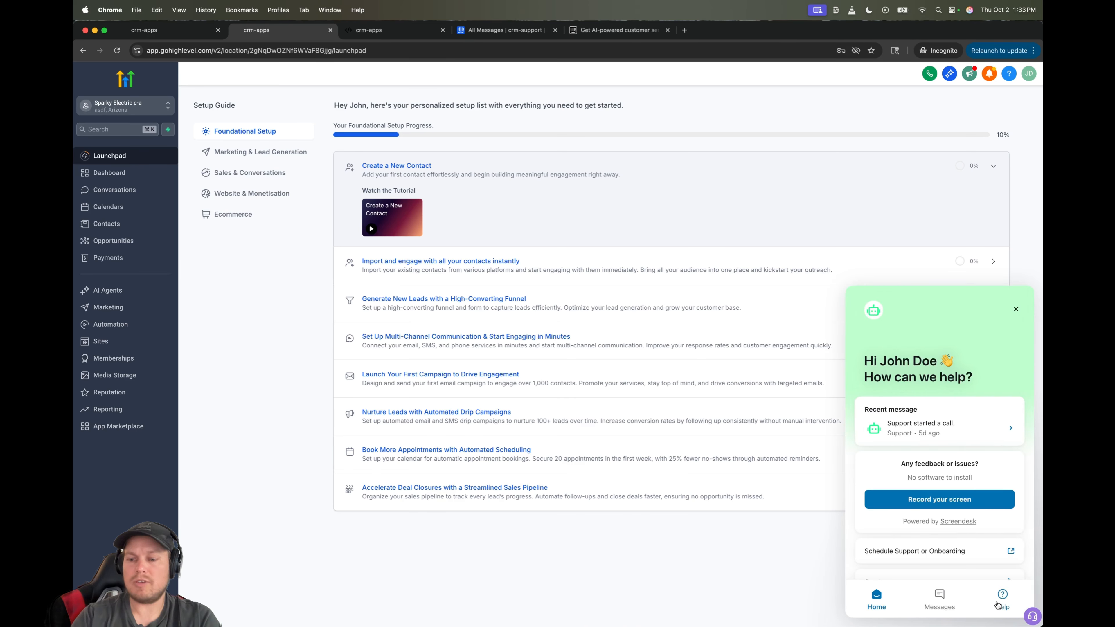
left_click(999, 604)
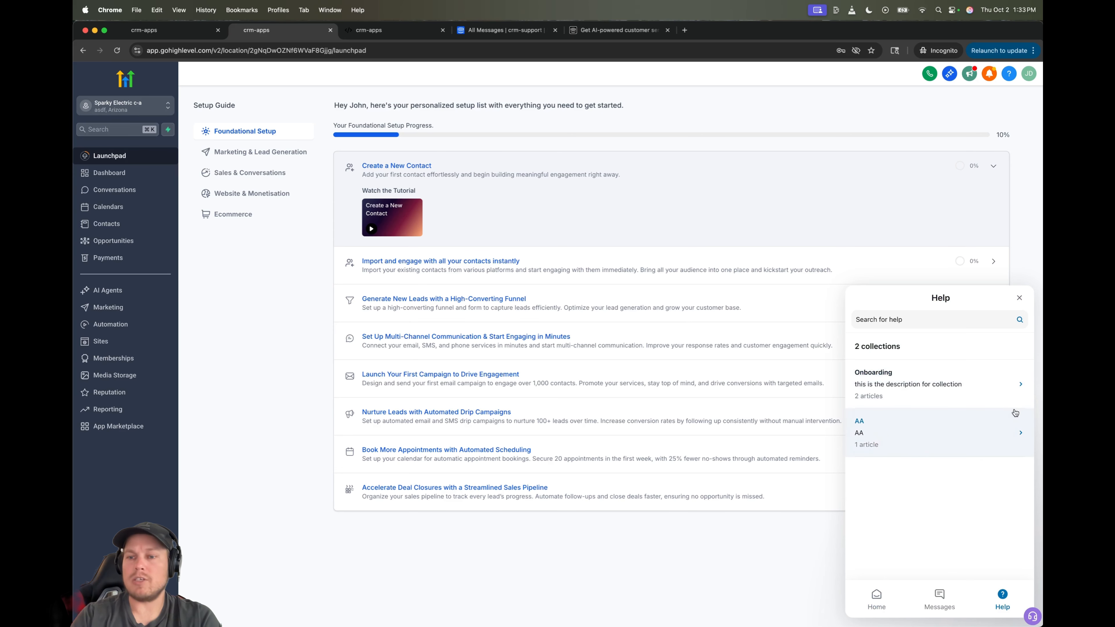
left_click(939, 424)
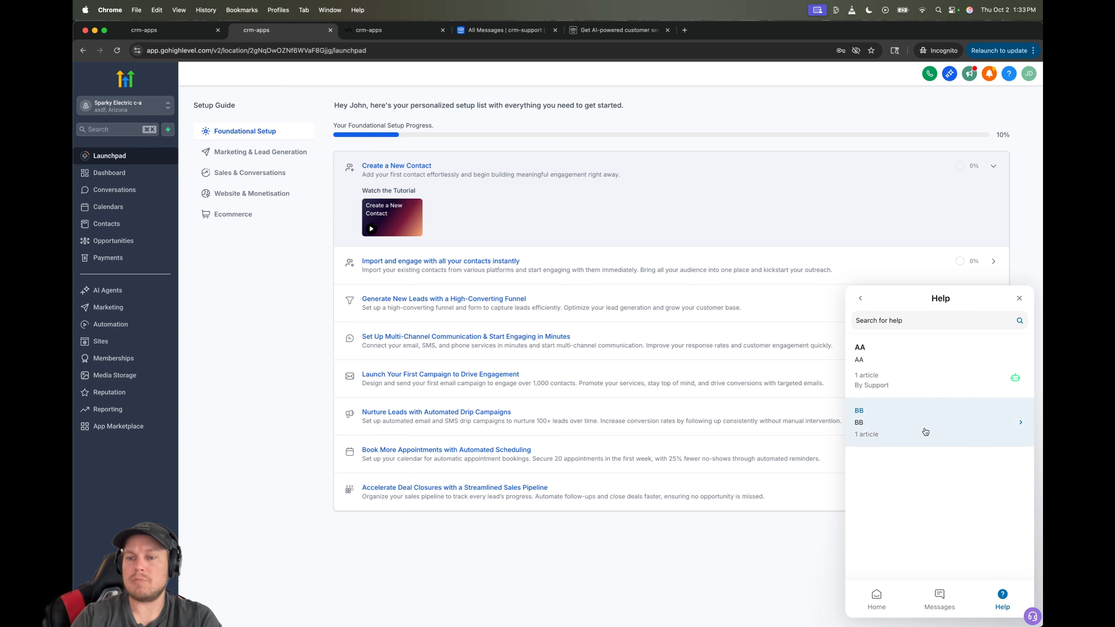
left_click(923, 431)
left_click(912, 417)
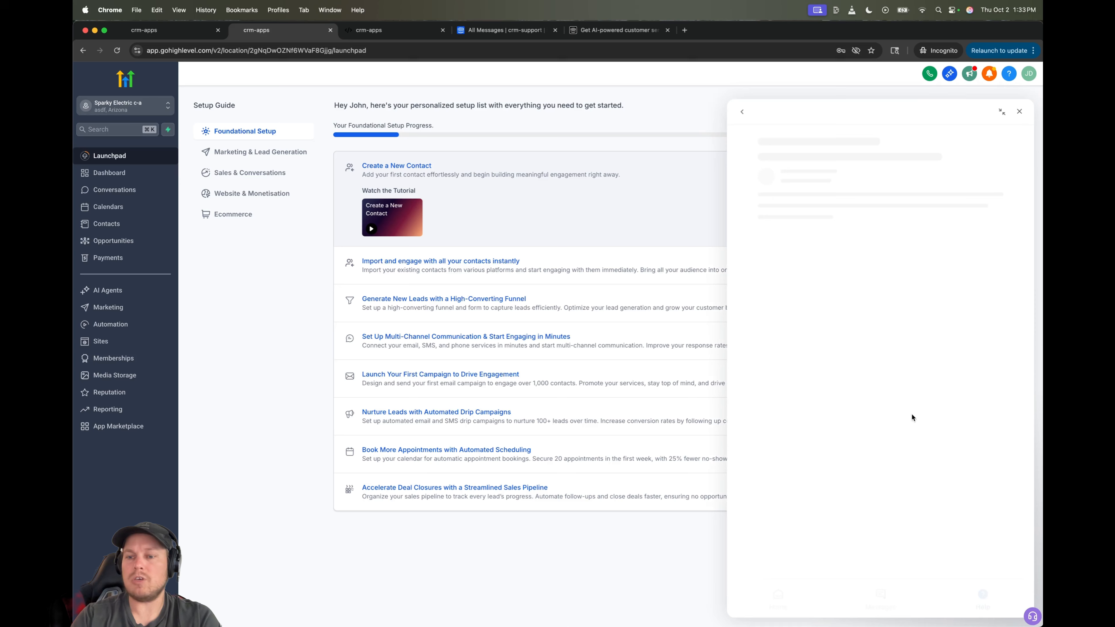
left_click(731, 112)
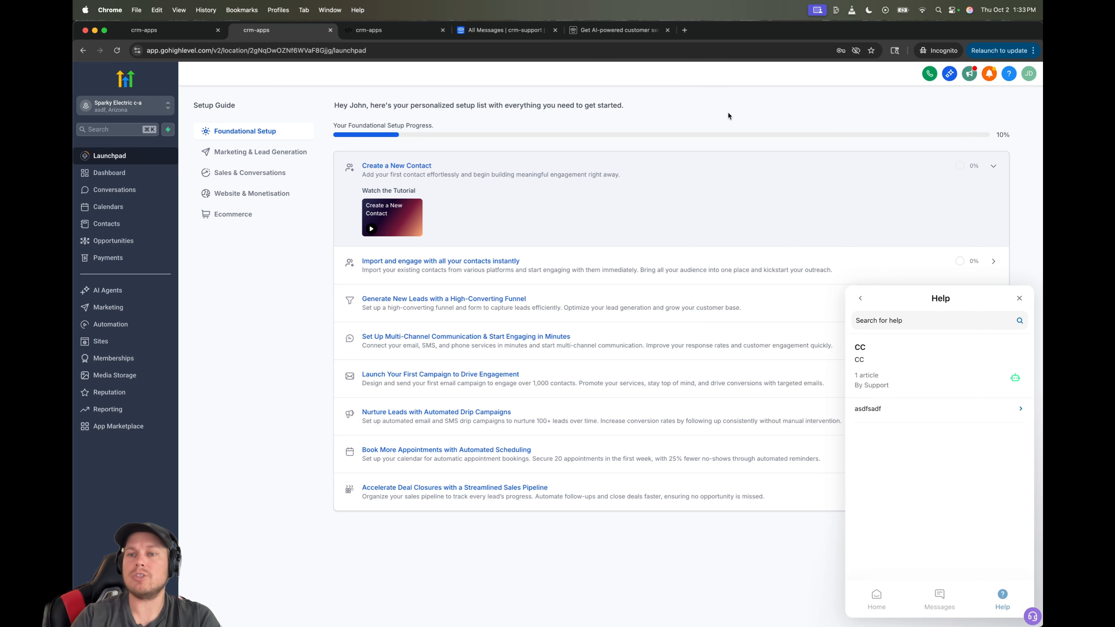
left_click(862, 299)
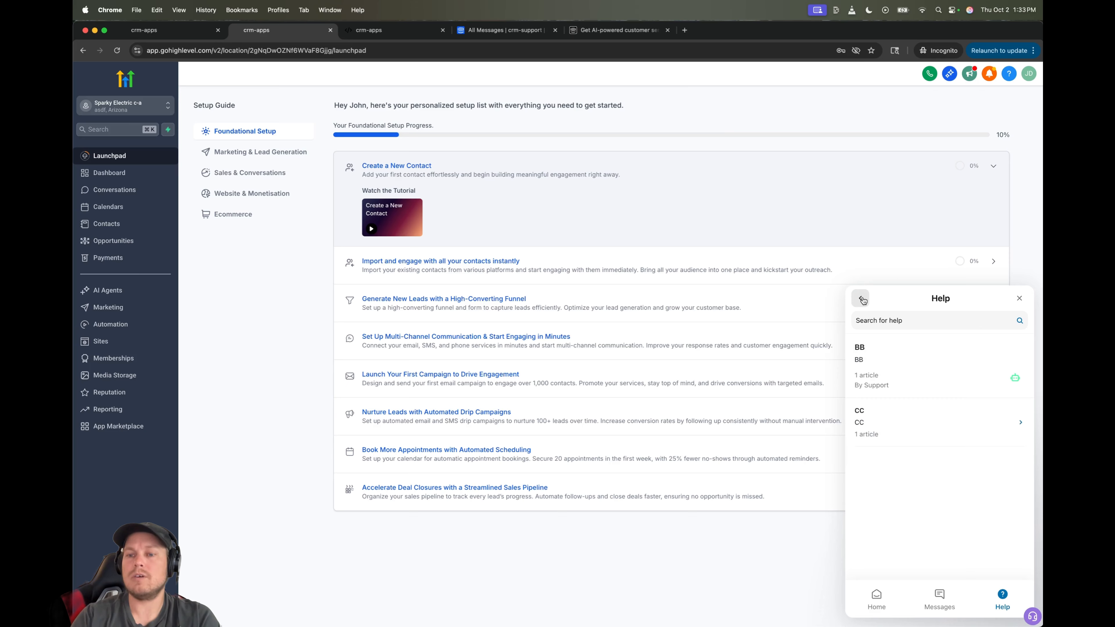
left_click(861, 300)
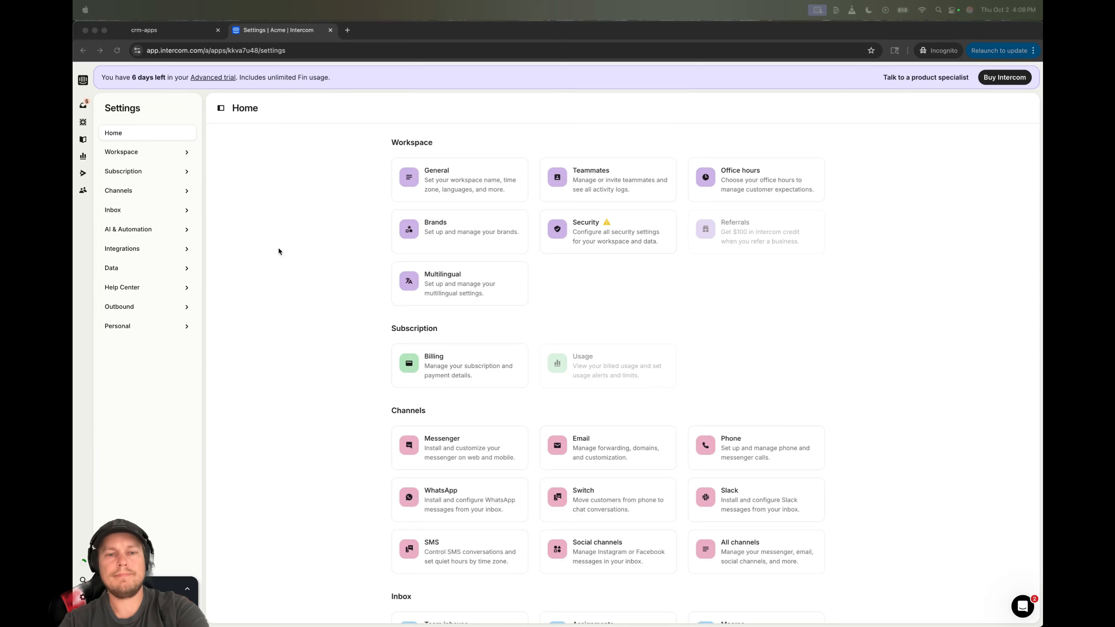
left_click(300, 166)
left_click(175, 35)
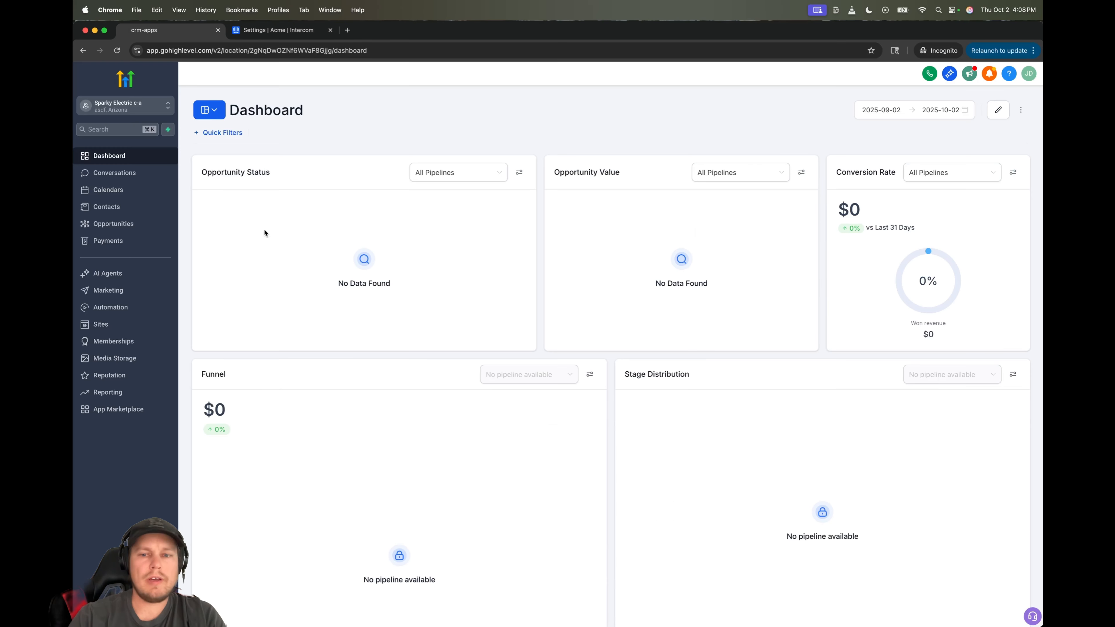
left_click(1031, 616)
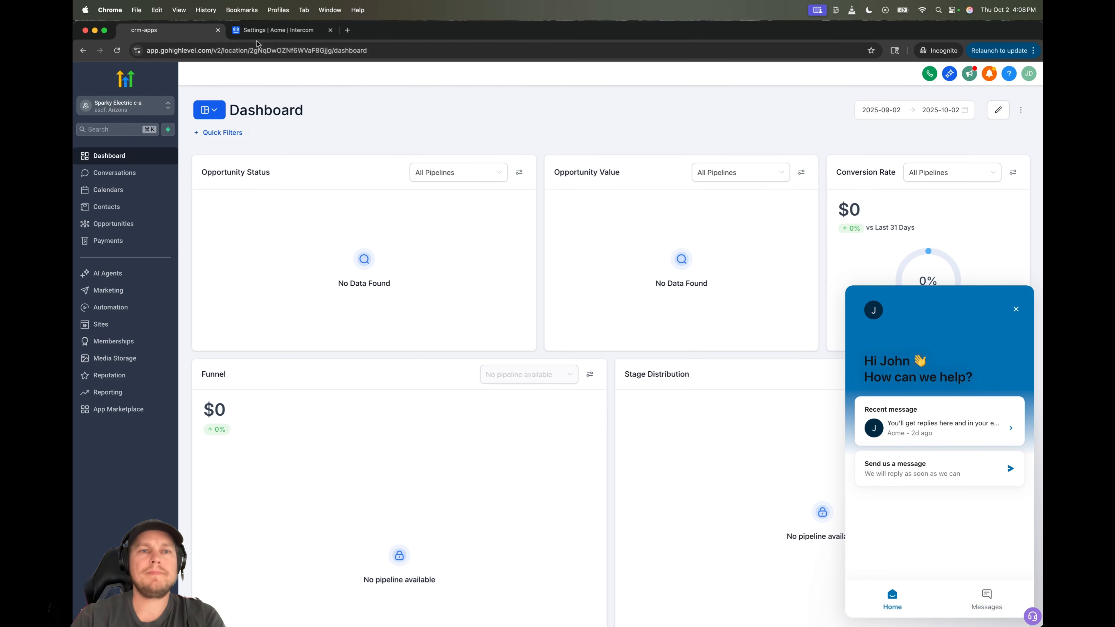
left_click(263, 38)
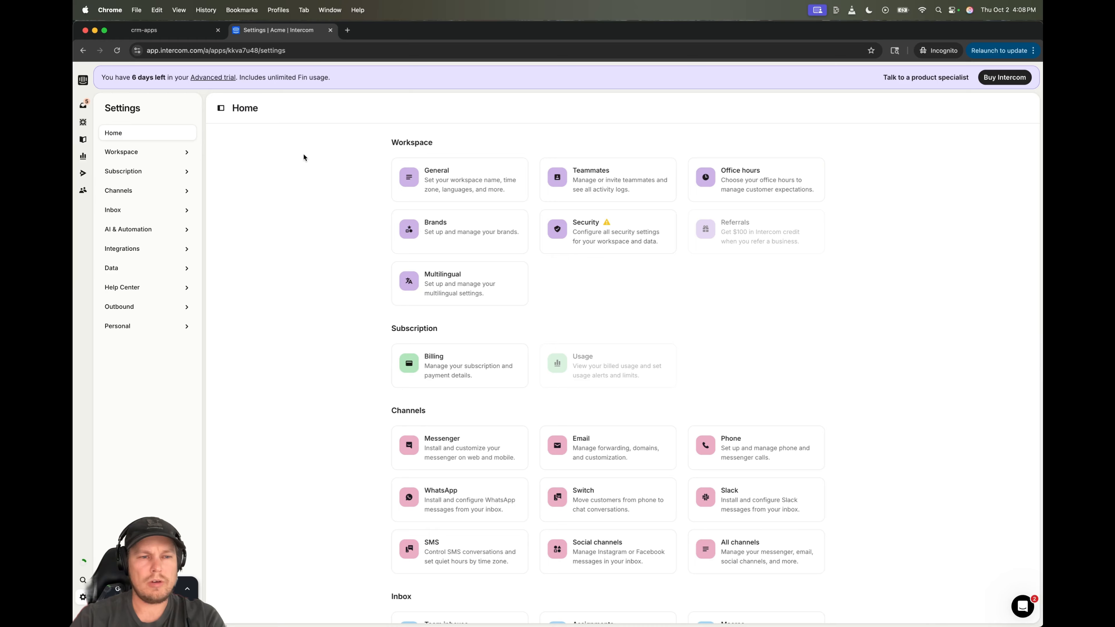
- Open Acme Help Center from the Help Center settings and start its Set up Help Center dialog
mouse_move(80, 595)
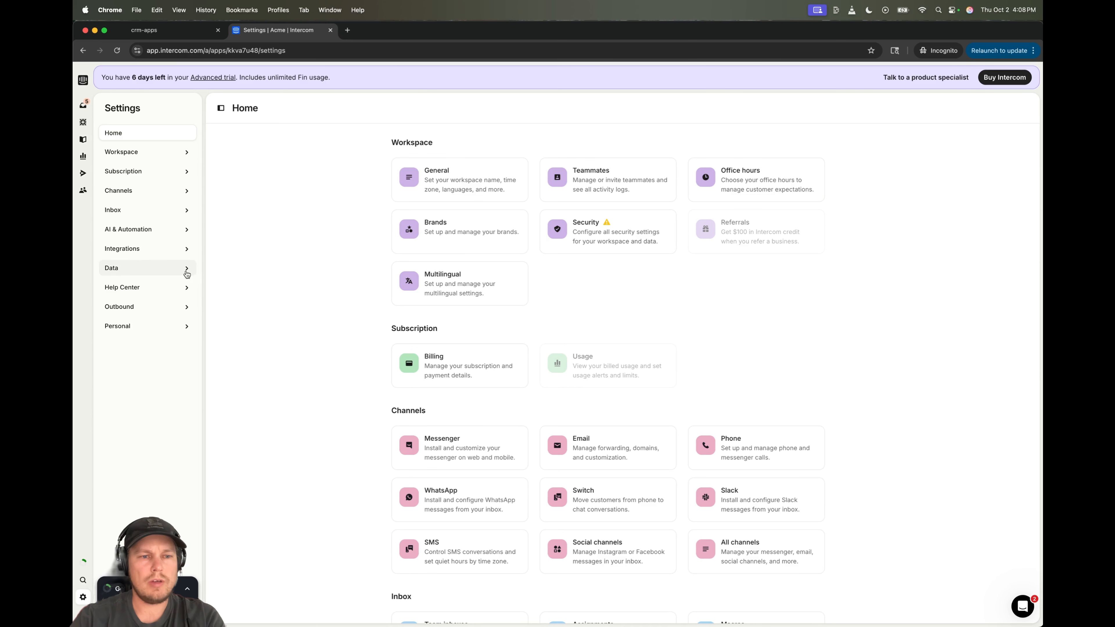
left_click(185, 288)
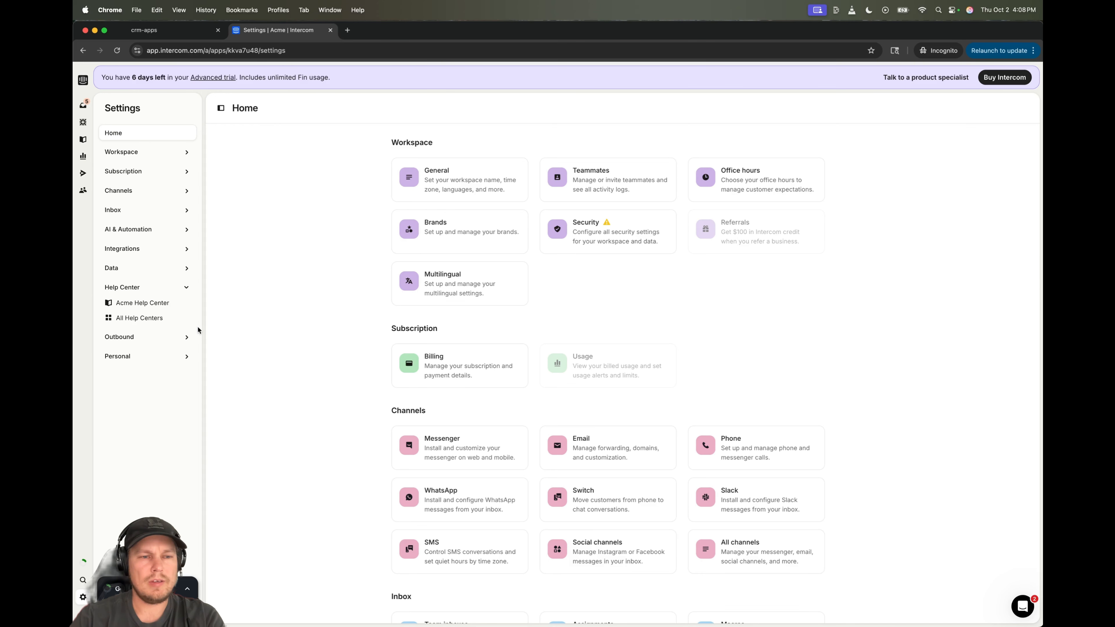
left_click(143, 305)
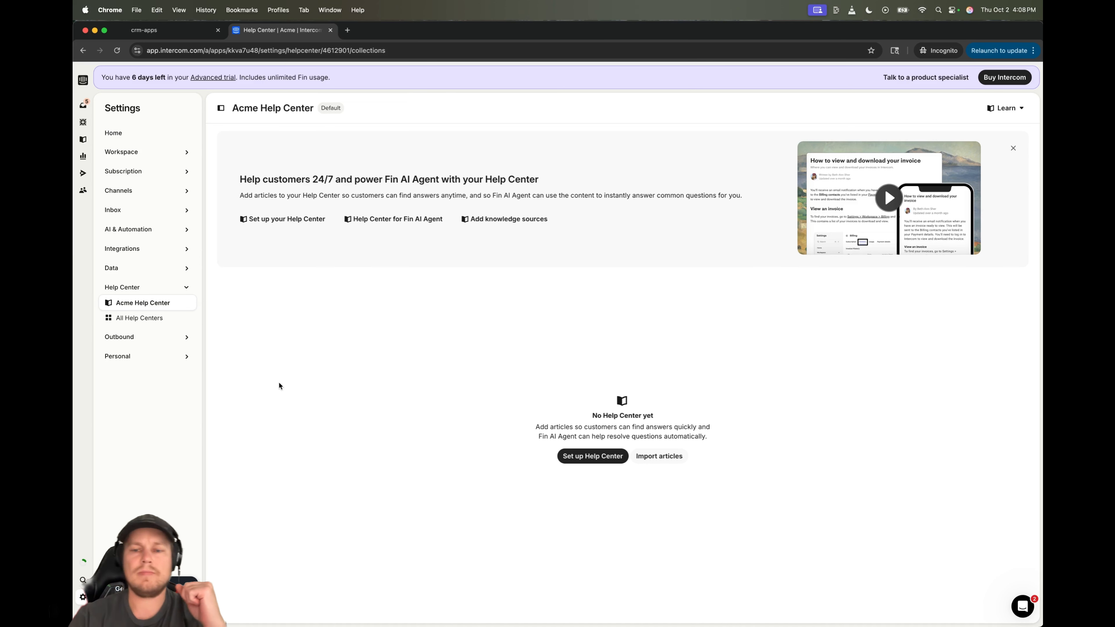
left_click(597, 457)
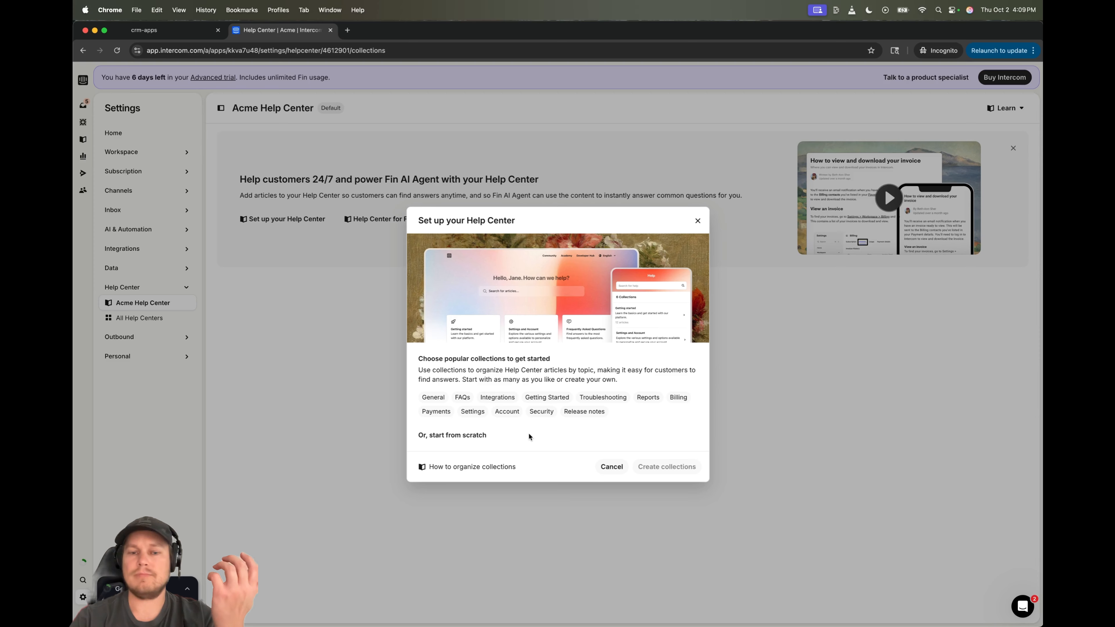
- Start a new collection from scratch with the info icon and the title 'Onboarding'
left_click(487, 435)
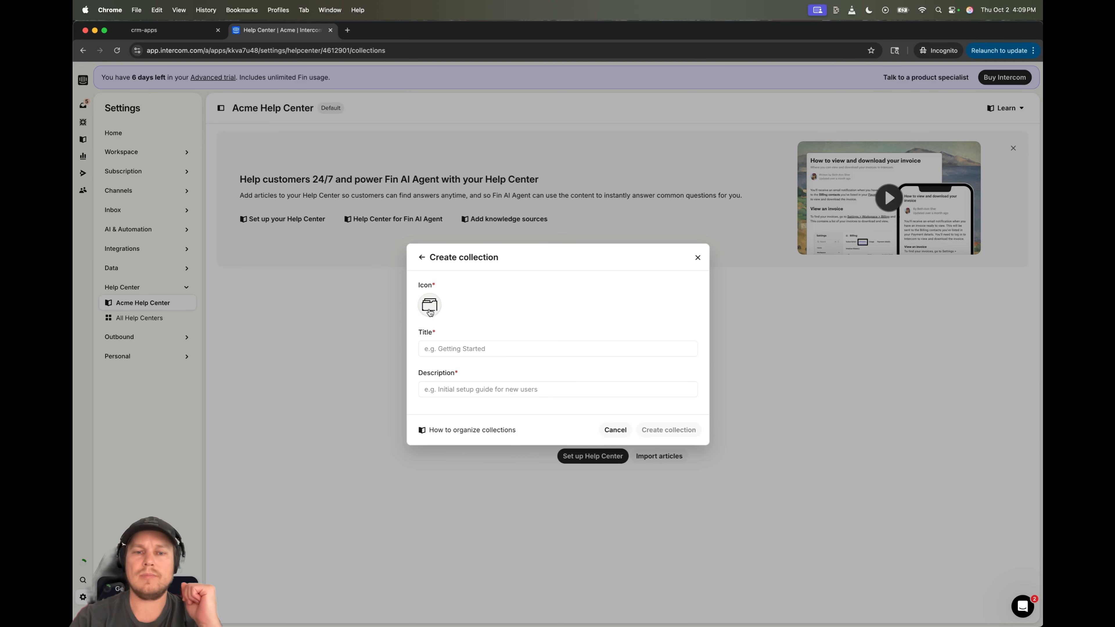
left_click(430, 304)
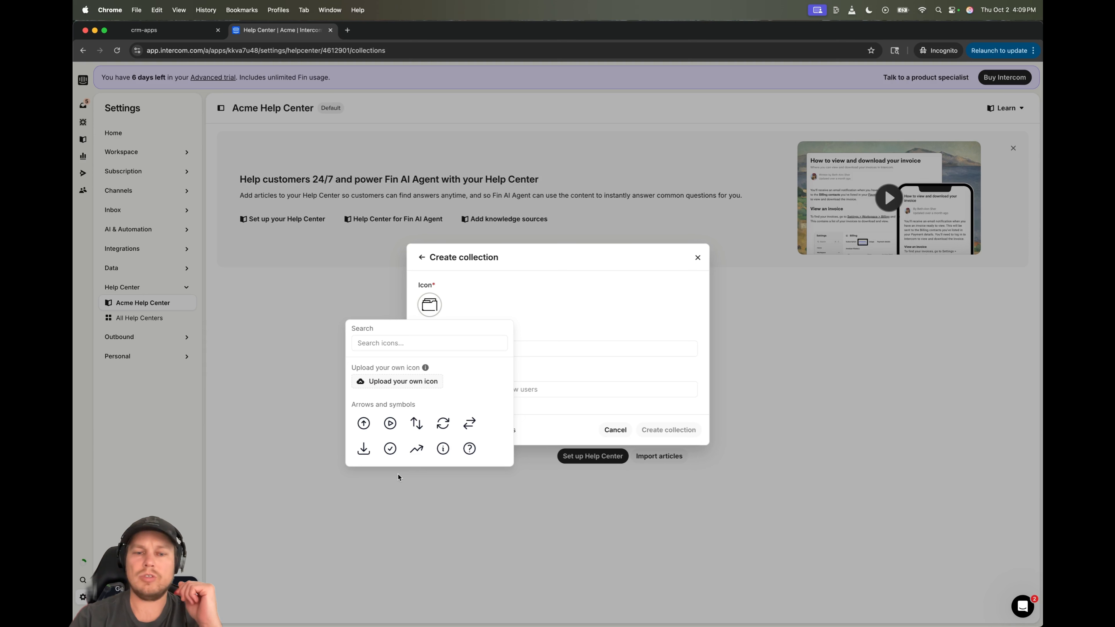
left_click(442, 448)
left_click(545, 348)
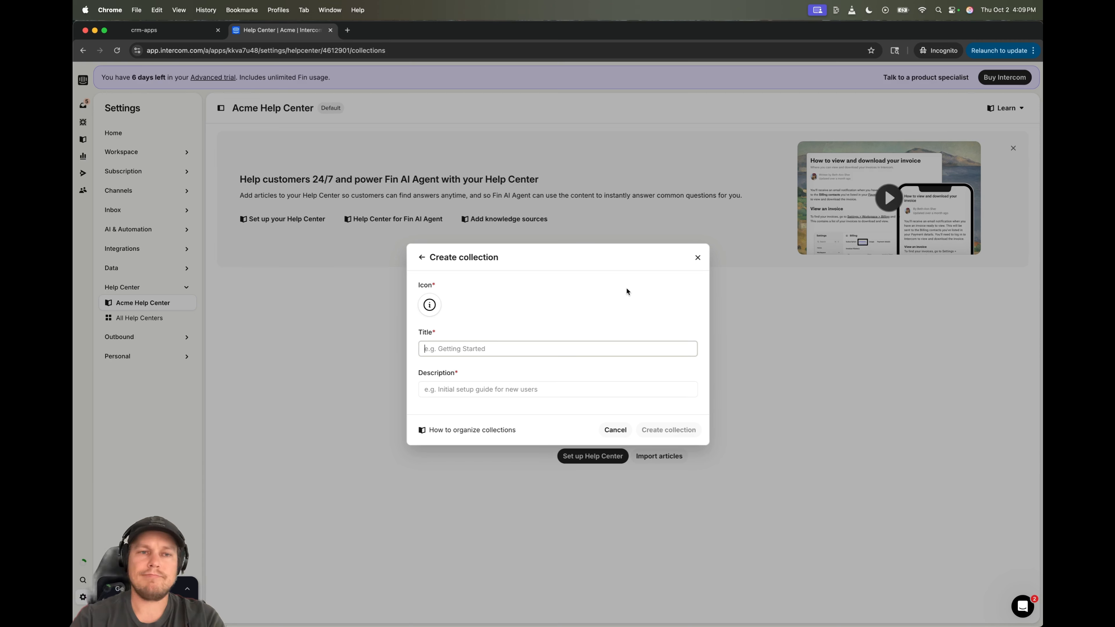
type("Onboa")
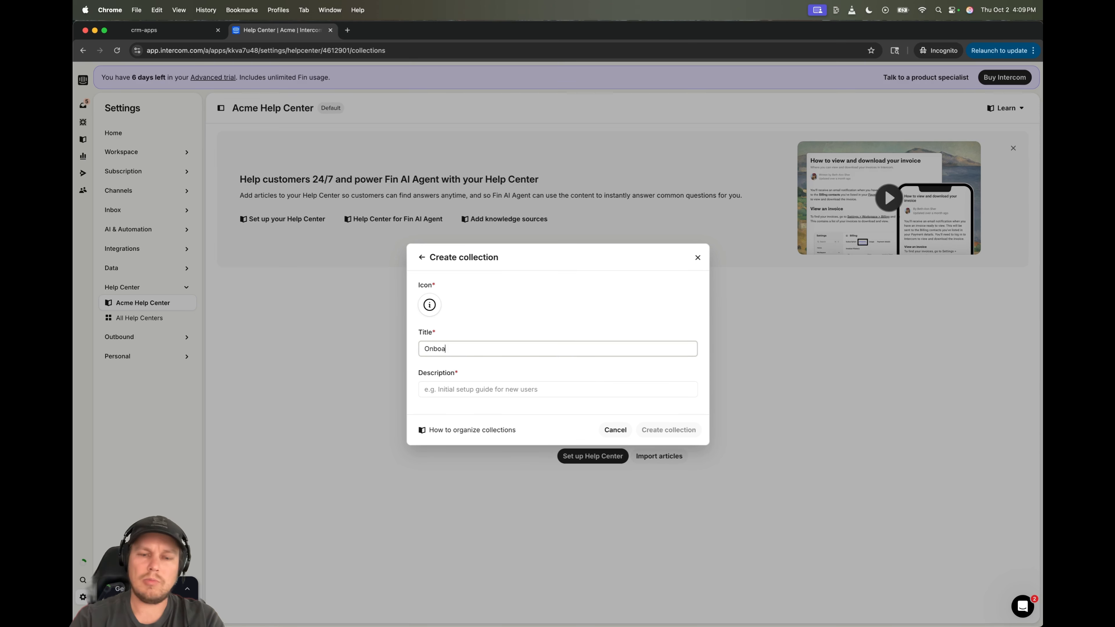
type("rding")
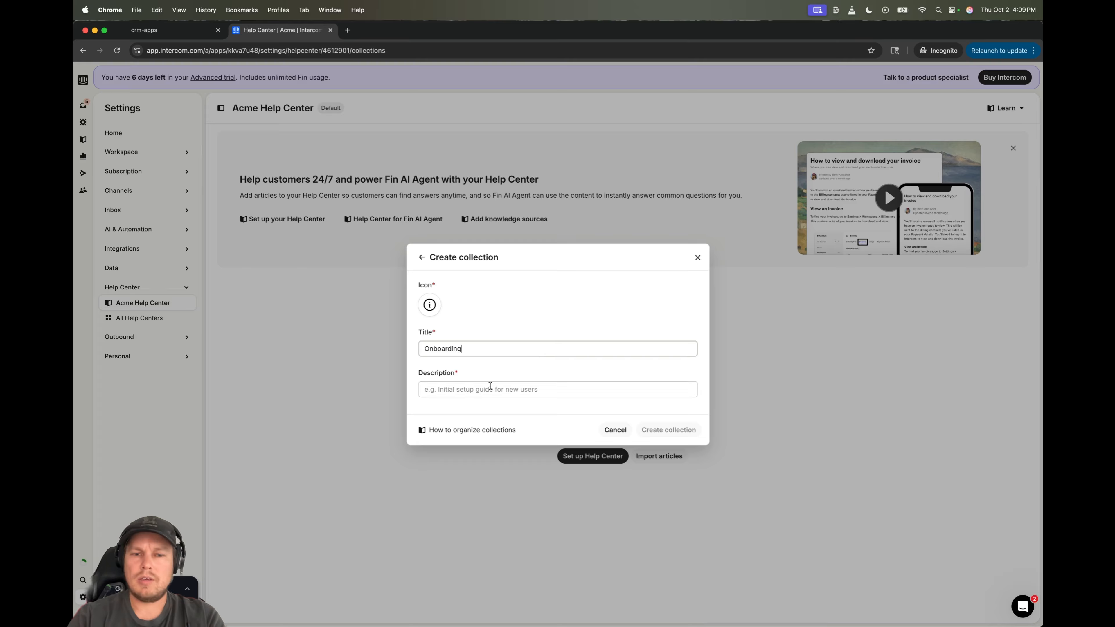
- Describe it as 'Essential steps to get up and running' and create the collection
left_click(478, 391)
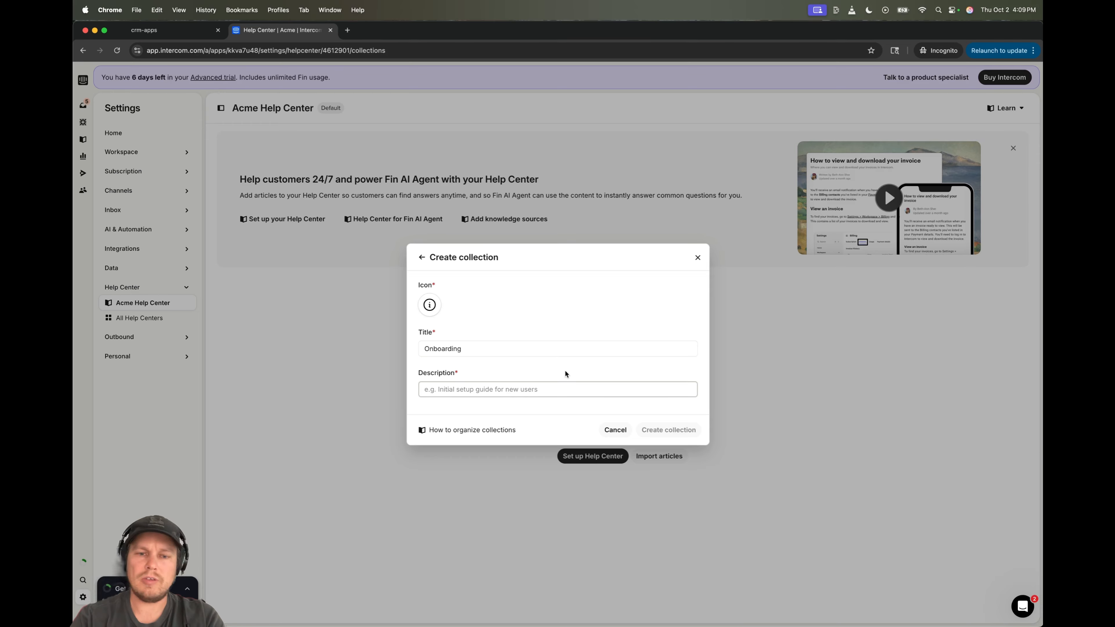
type("Inti")
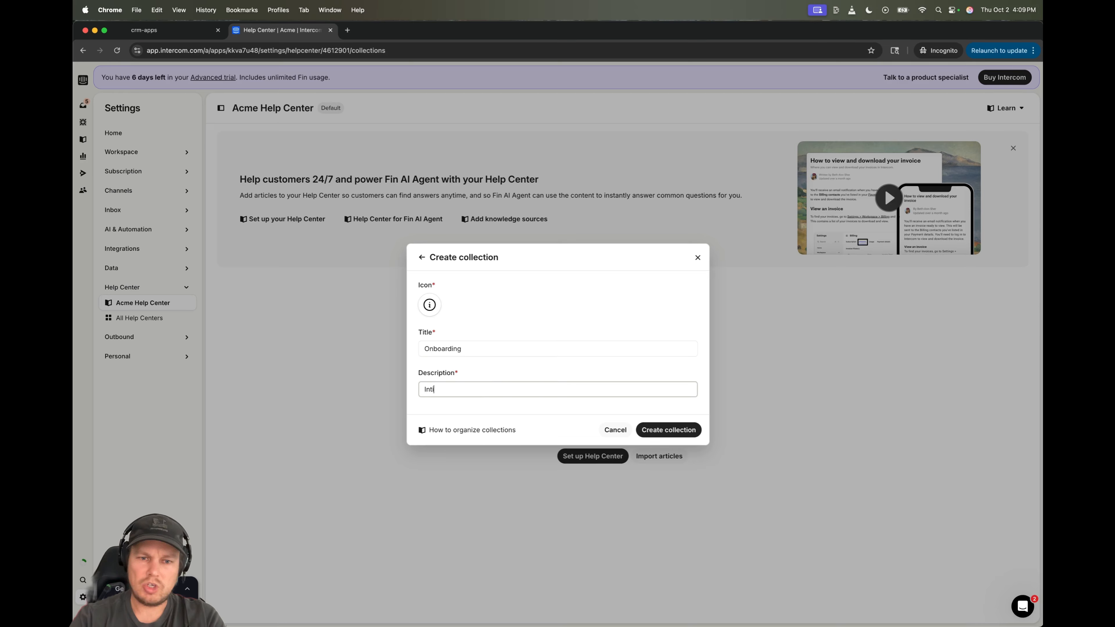
key("BackSpace")
key("BackSpace")
key("BackSpace")
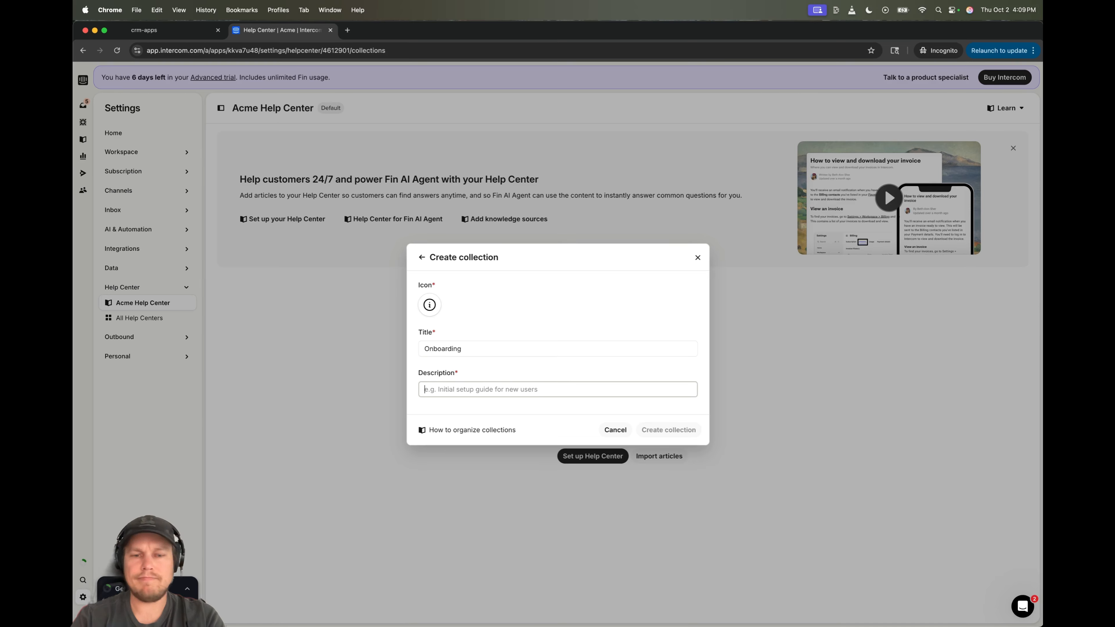
type("Essent")
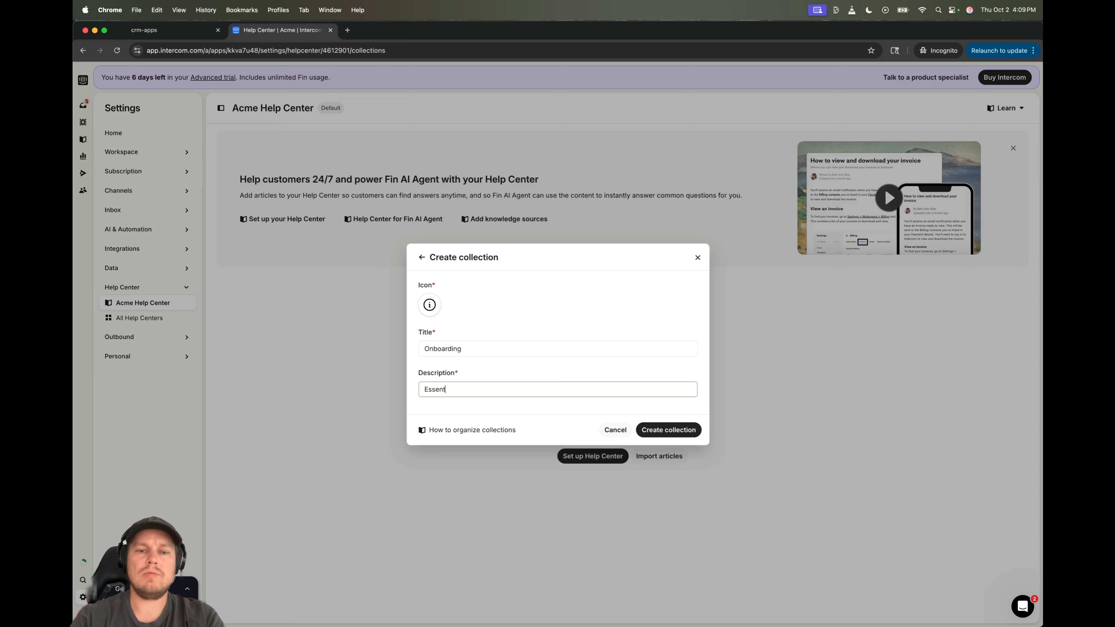
type("ial steps")
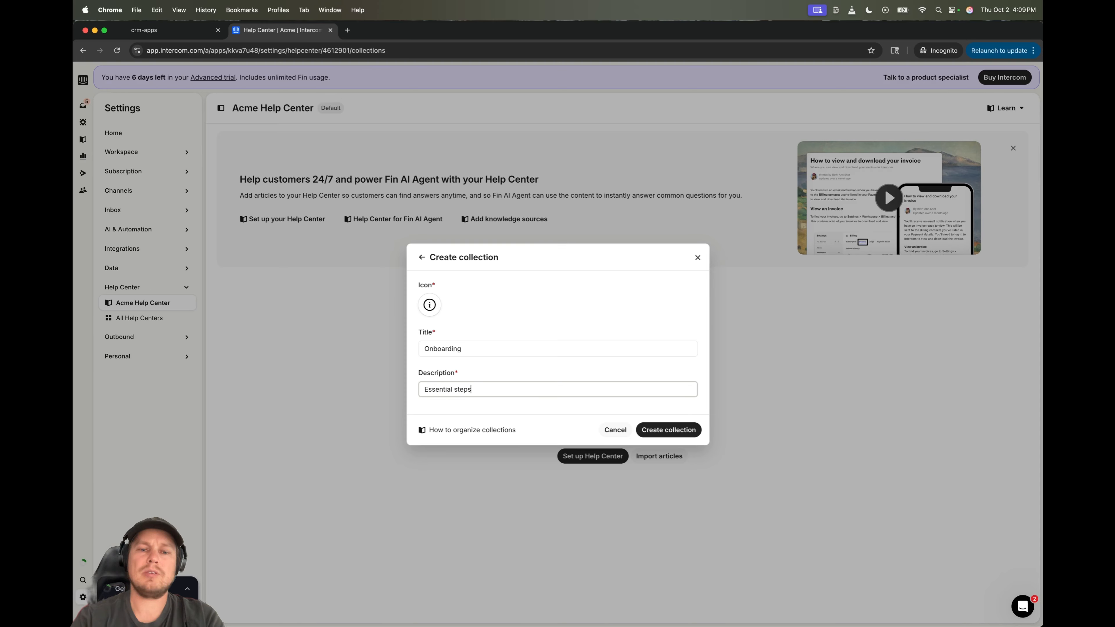
type(" to get up a")
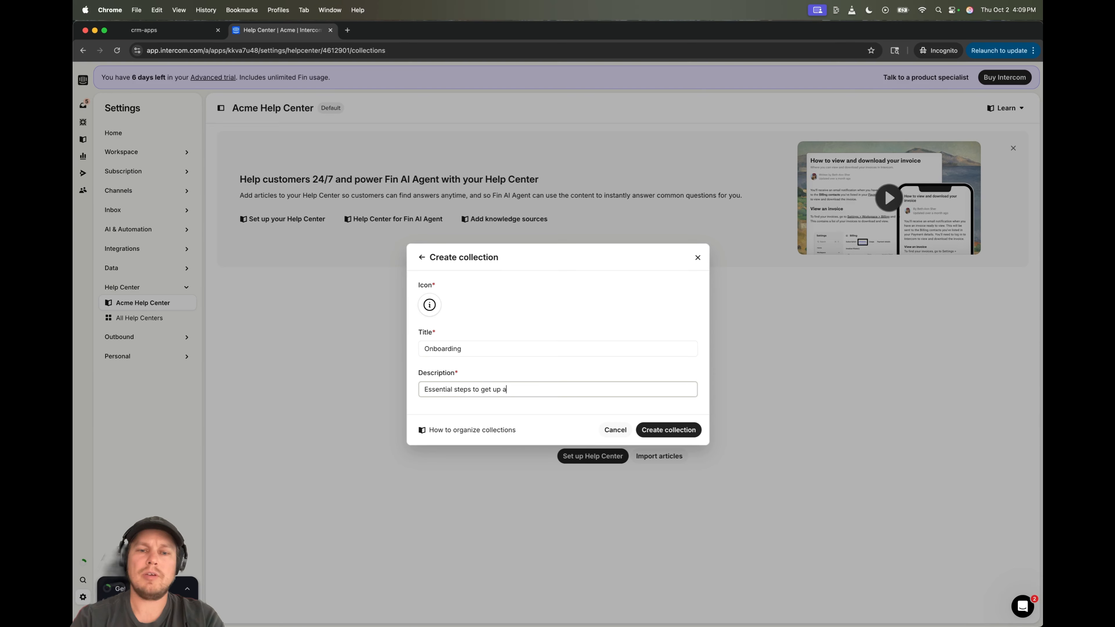
type("nd running")
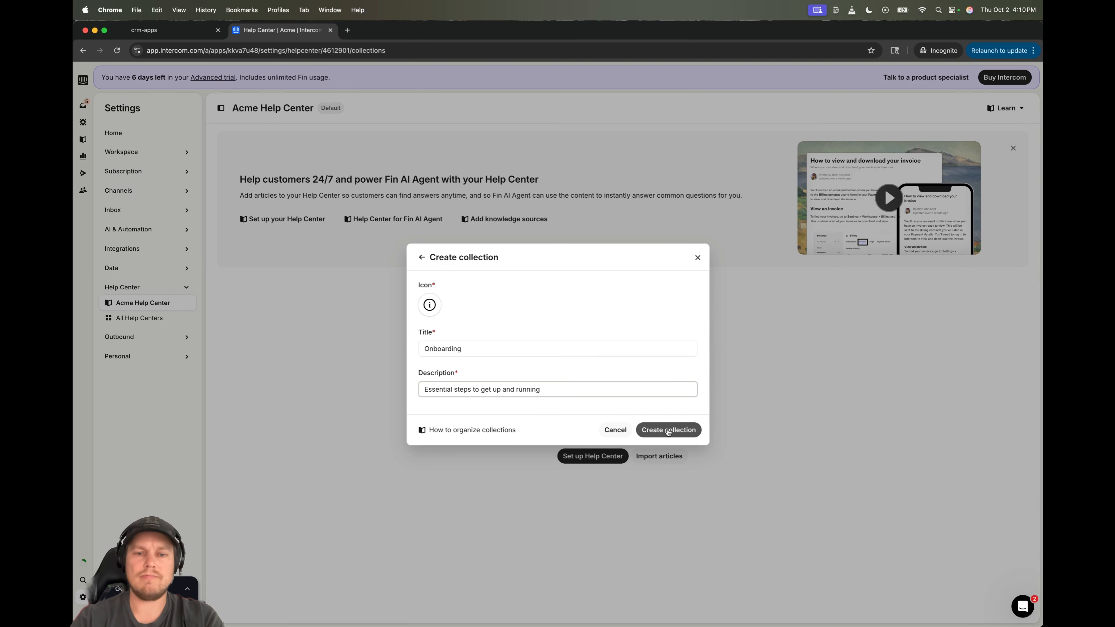
left_click(668, 430)
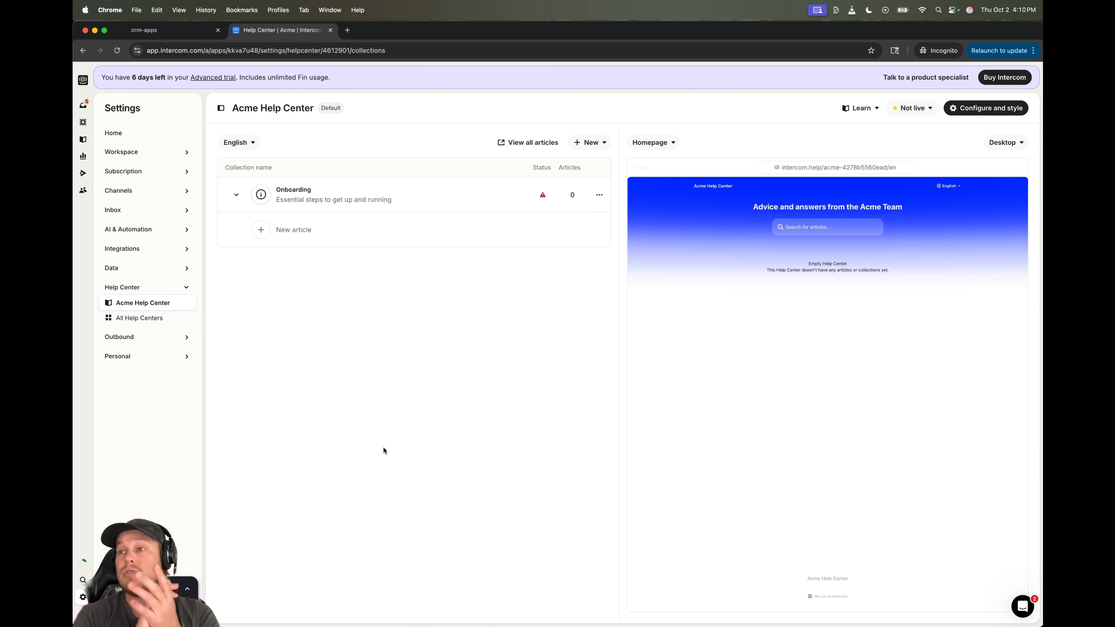
- Change the Acme Help Center's status from Not live to Live
left_click(169, 34)
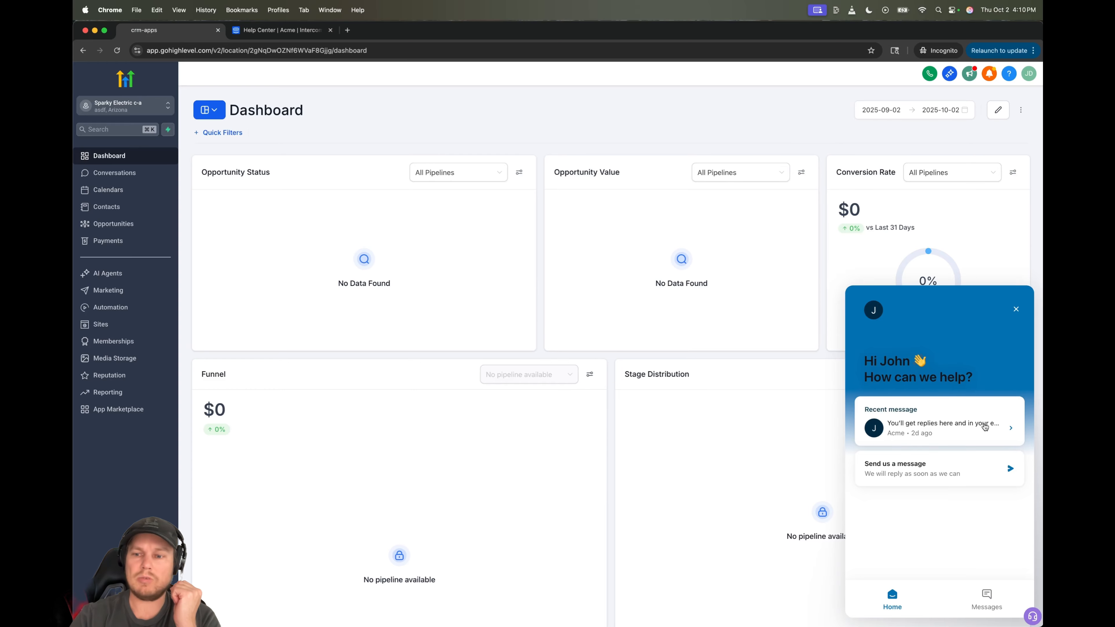
left_click(281, 34)
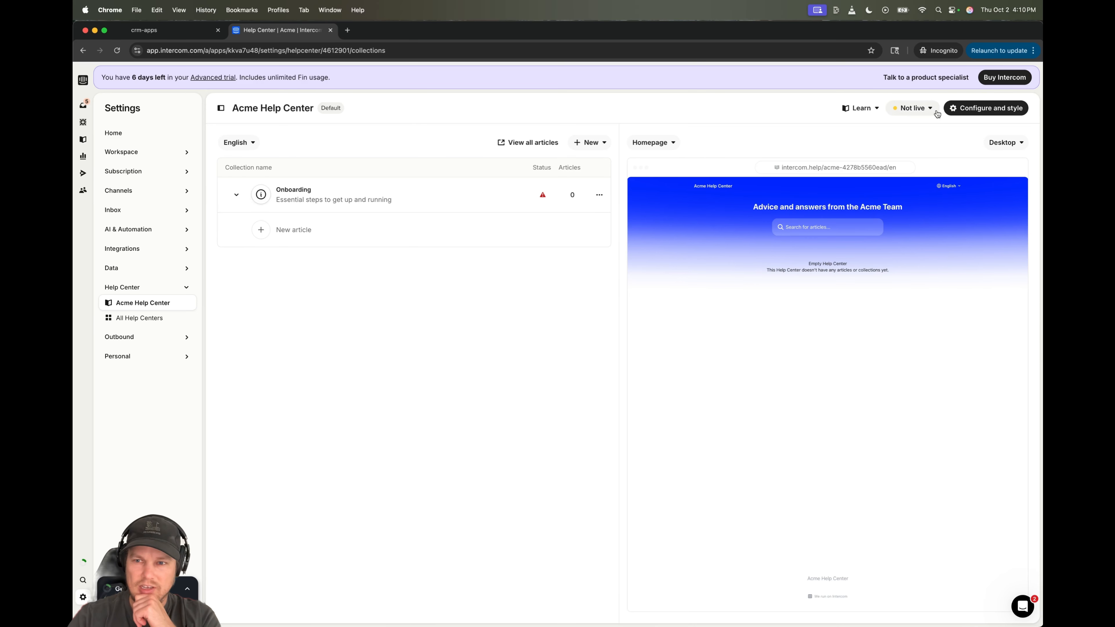
left_click(913, 108)
left_click(912, 177)
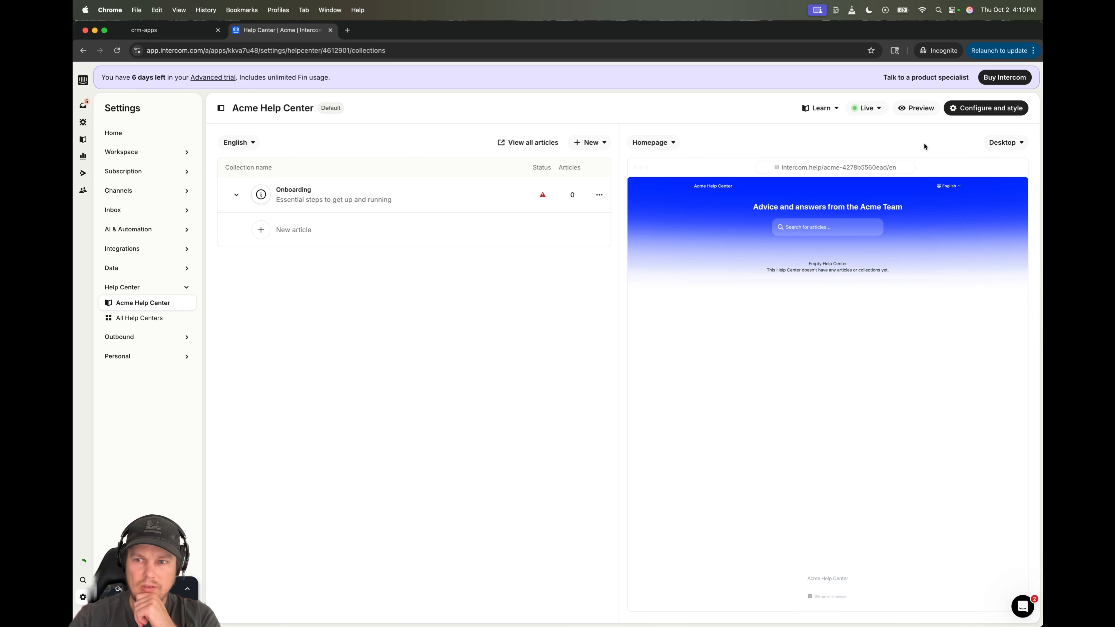
- Preview the public Help Center page, then view the Configure and style Domains settings
left_click(915, 108)
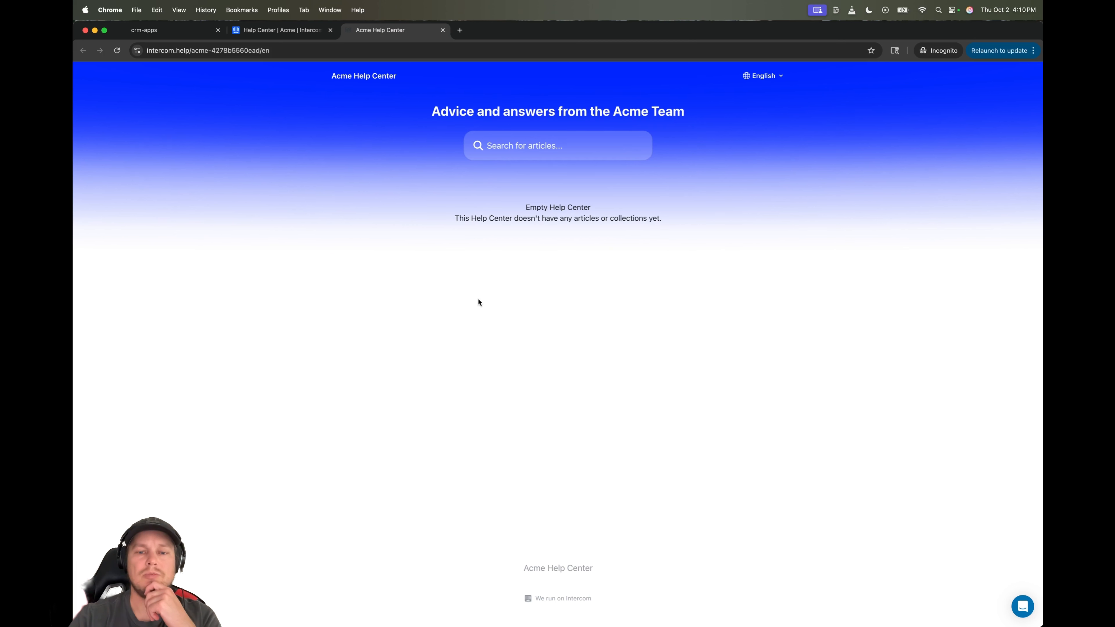
left_click(294, 49)
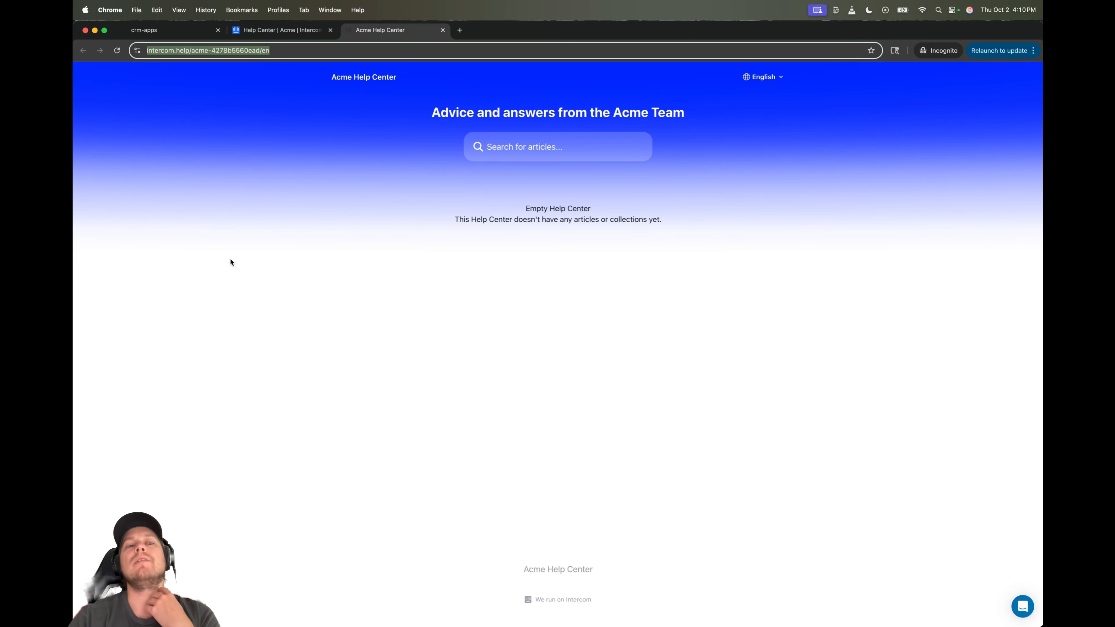
left_click(270, 32)
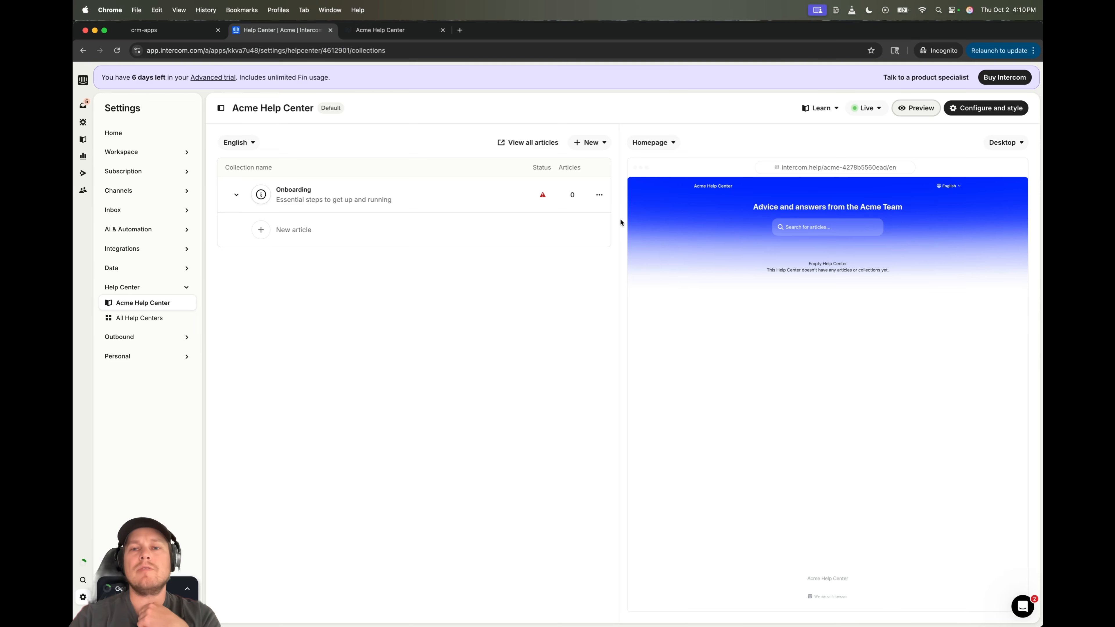
left_click(983, 107)
left_click(399, 212)
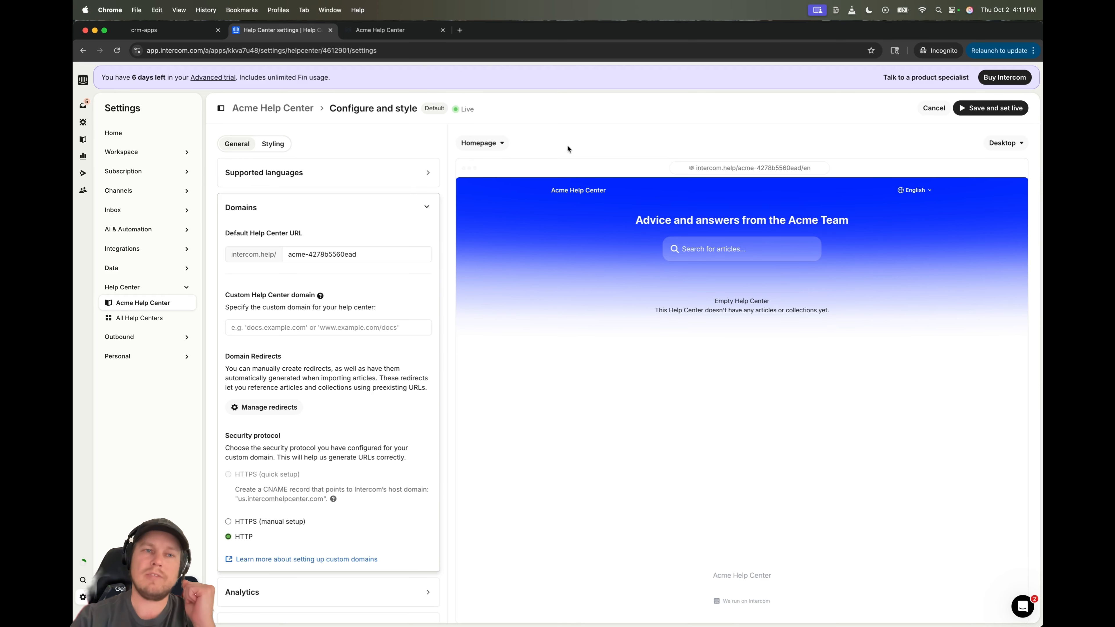
- Collapse Domains, check the public help center, then cancel Configure and style without saving
left_click(159, 31)
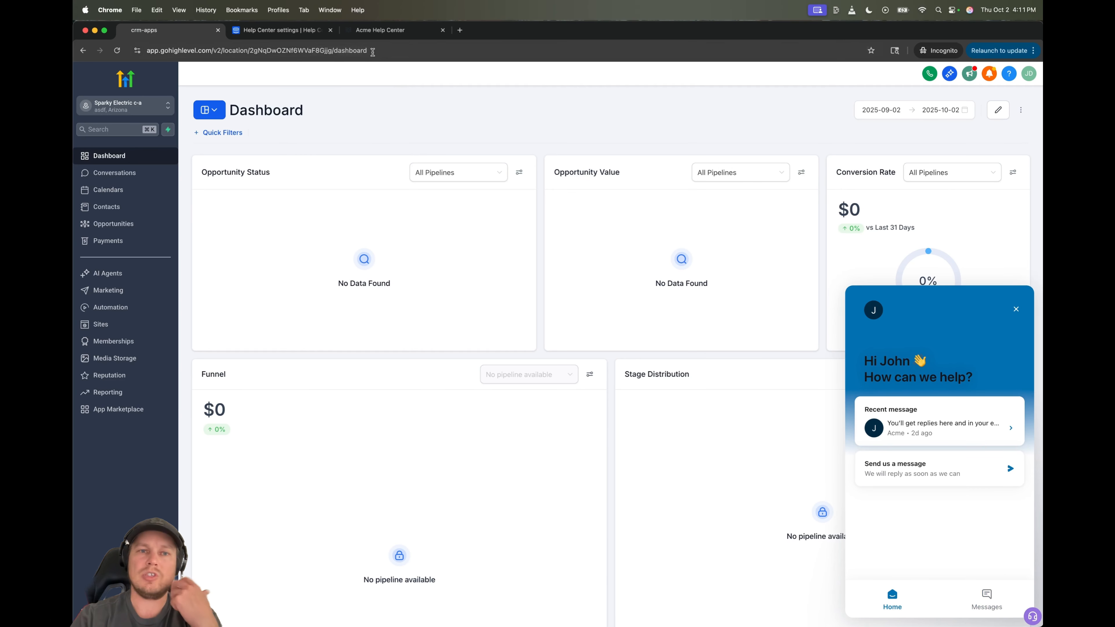
left_click(273, 33)
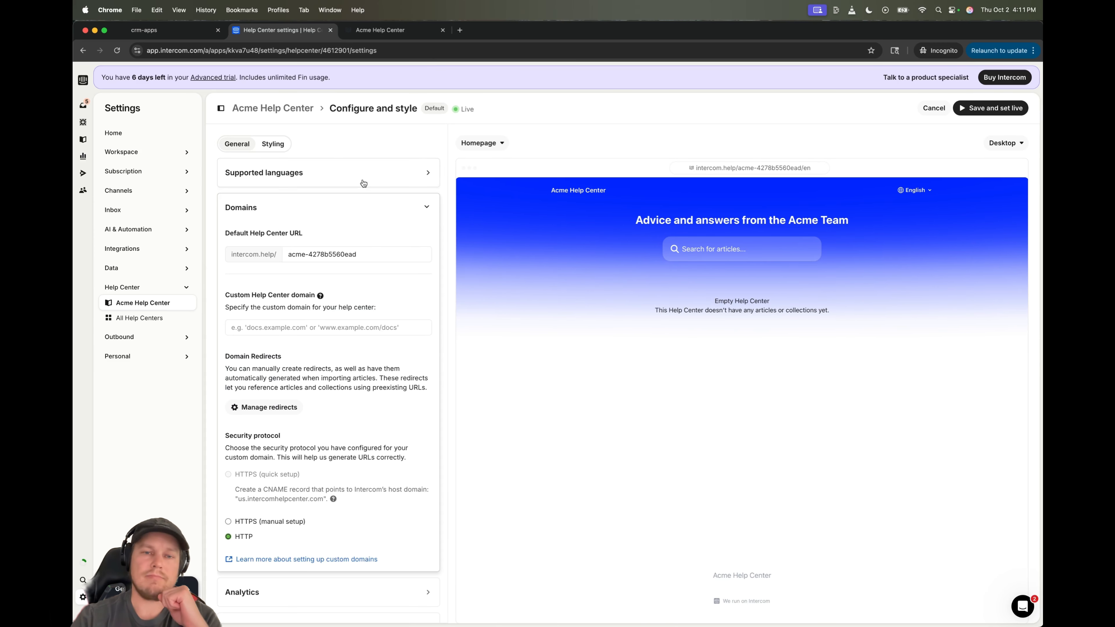
left_click(405, 203)
left_click(407, 32)
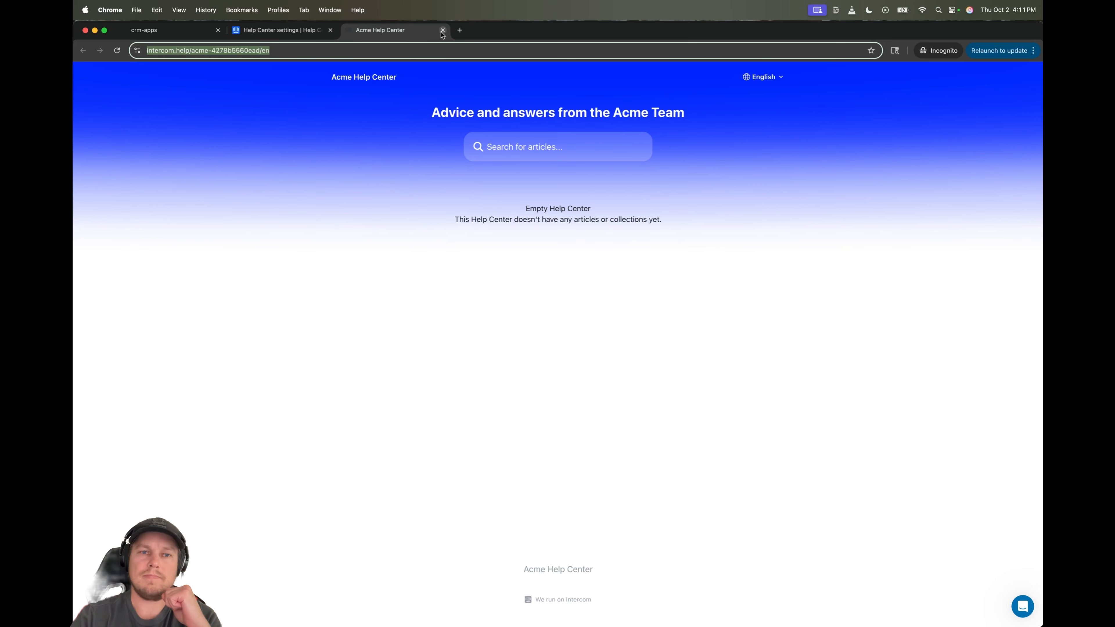
left_click(280, 29)
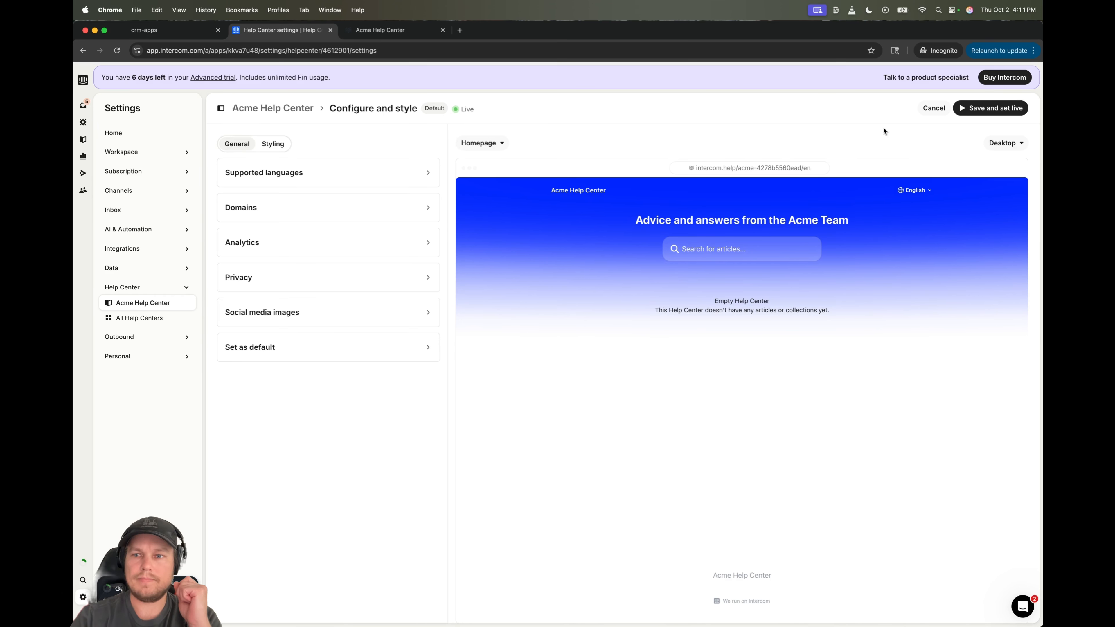
left_click(943, 106)
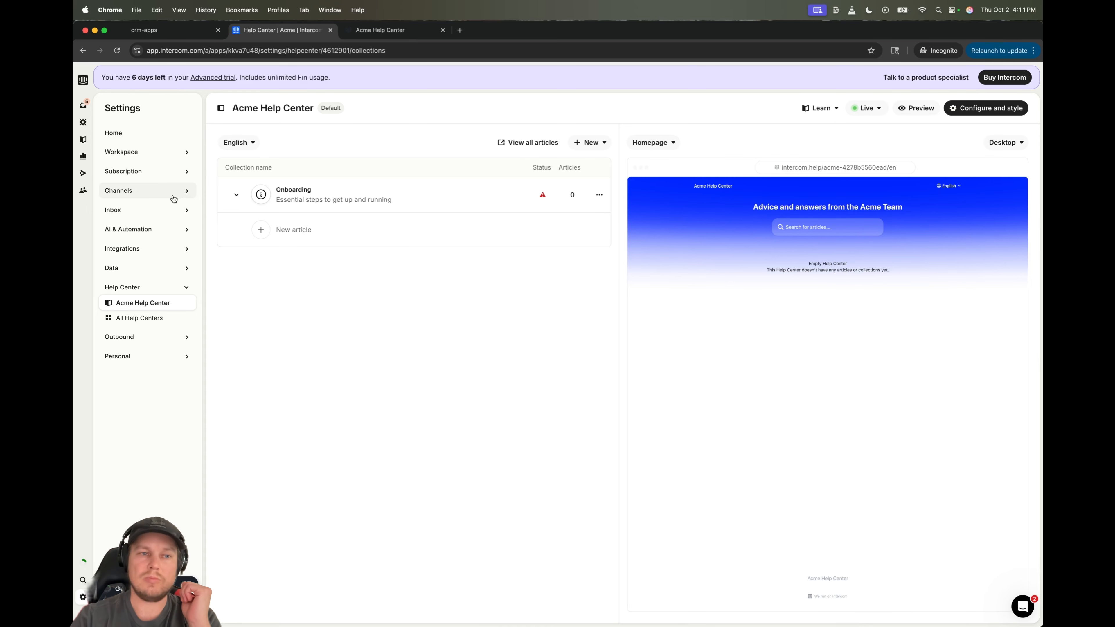
- From Messenger's Users spaces, follow the Help space's link to the Articles list
left_click(166, 190)
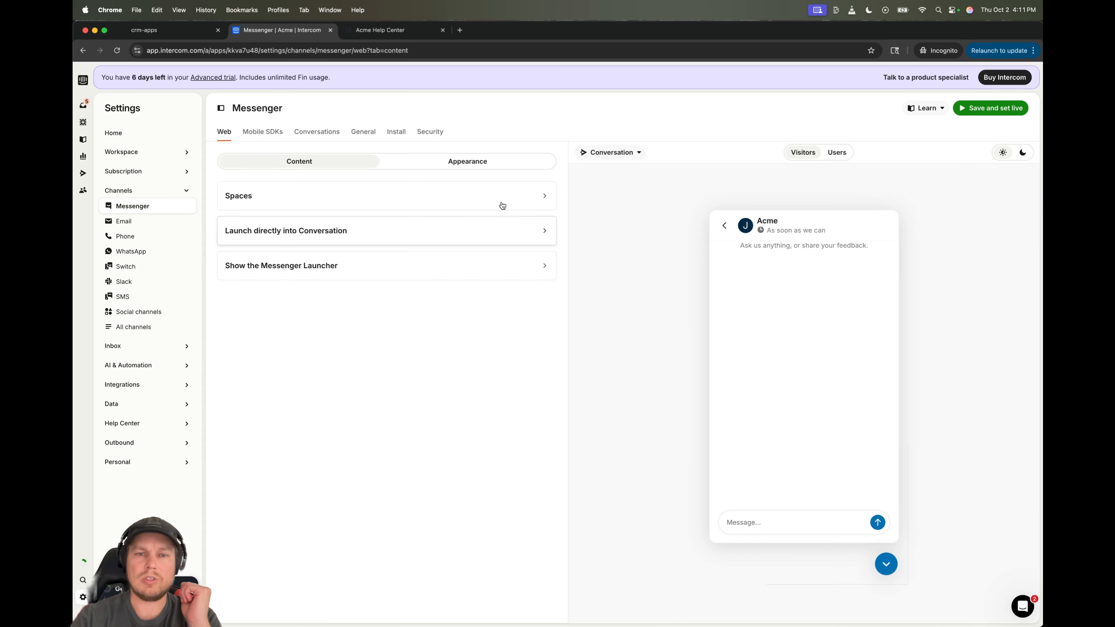
left_click(331, 207)
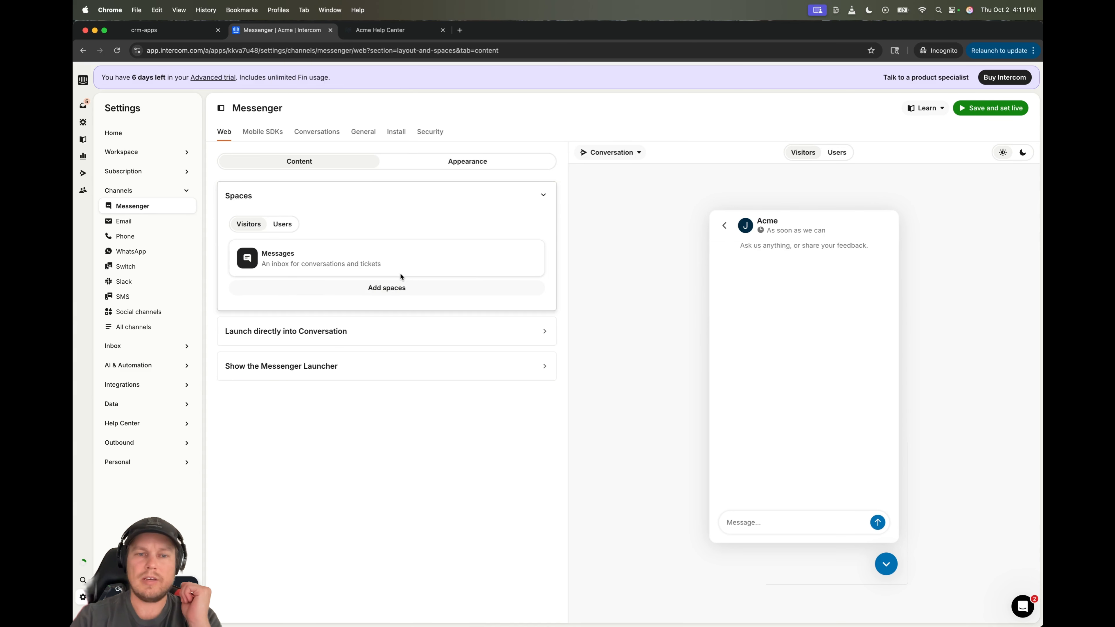
left_click(836, 153)
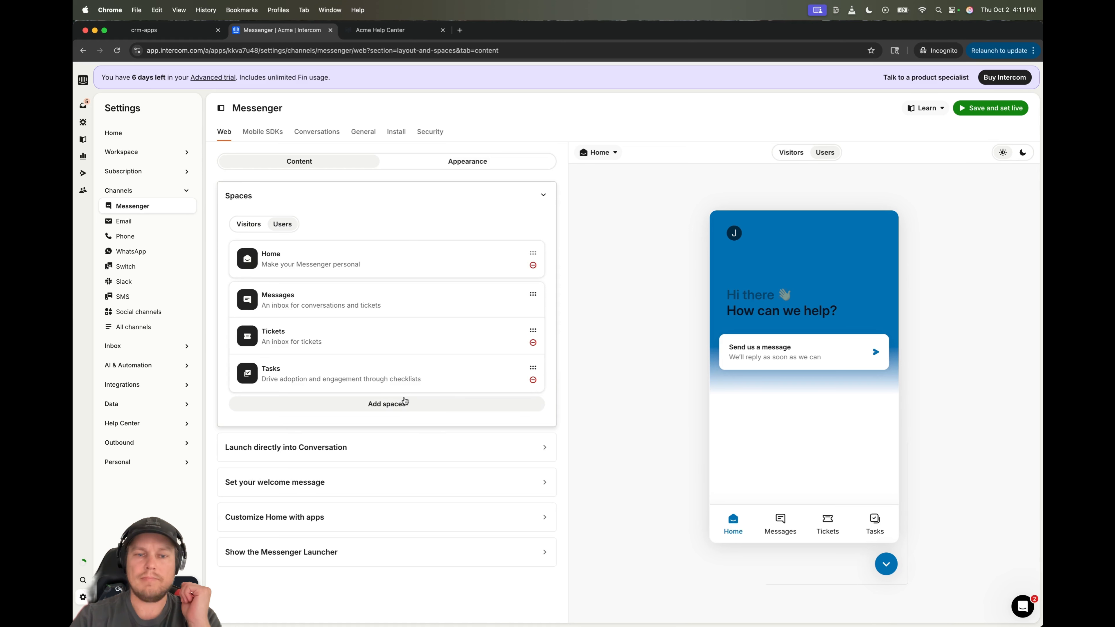
left_click(404, 402)
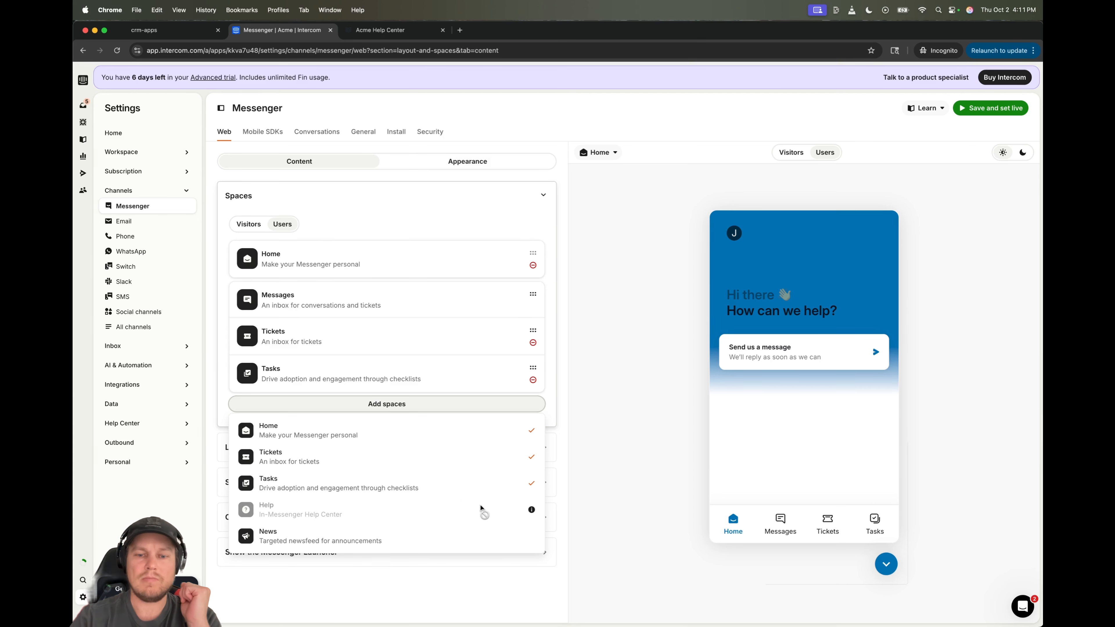
mouse_move(532, 511)
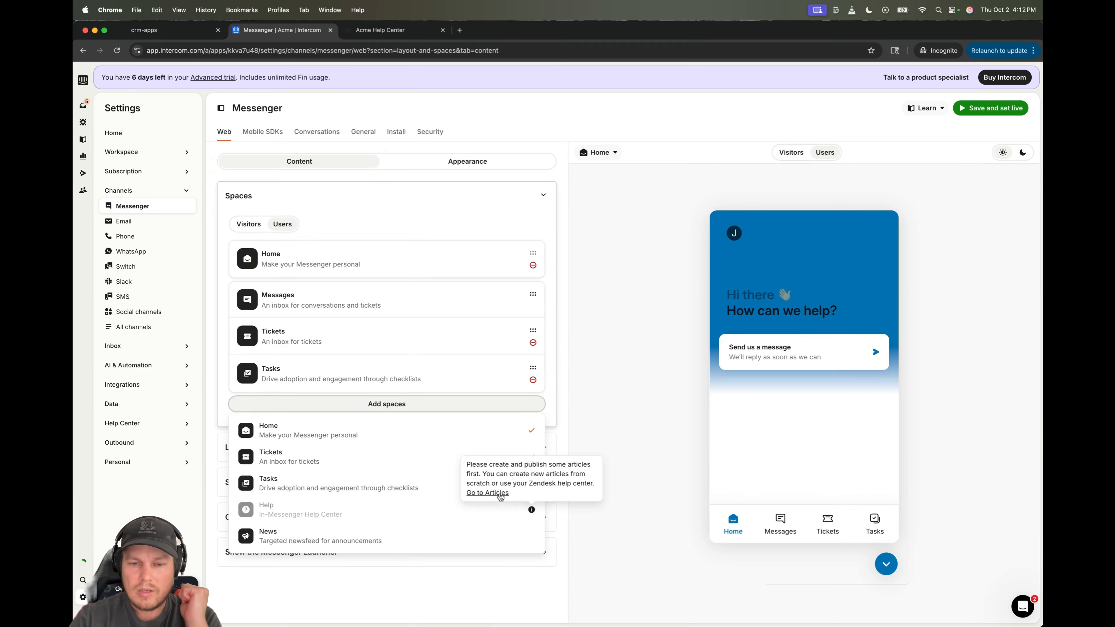
left_click(495, 493)
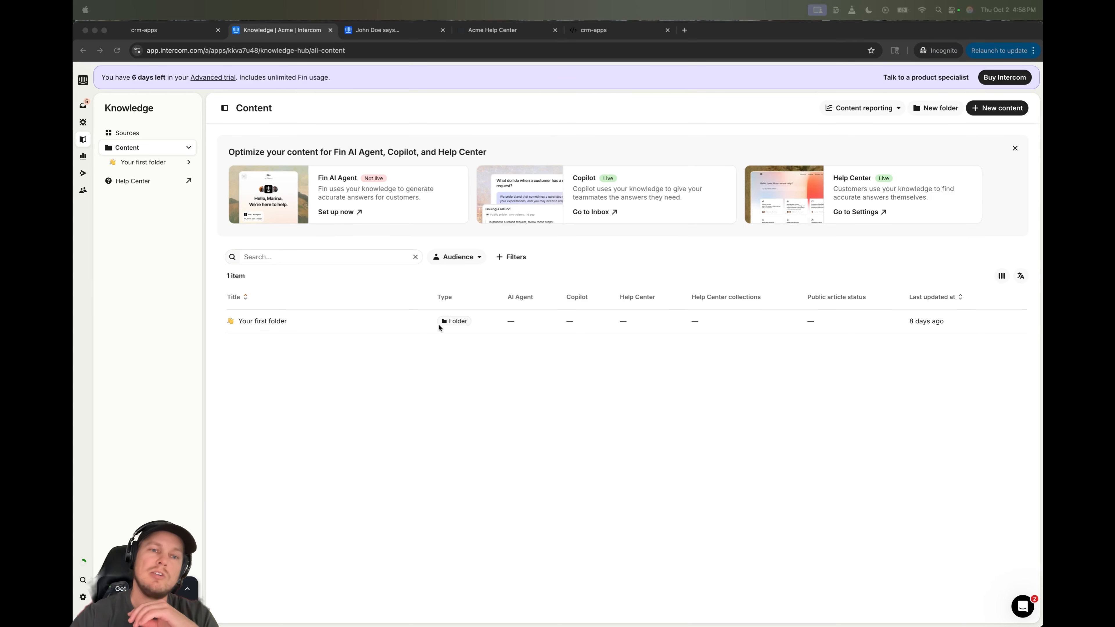
- Show the Knowledge Sources overview with its public and internal article sources
left_click(131, 148)
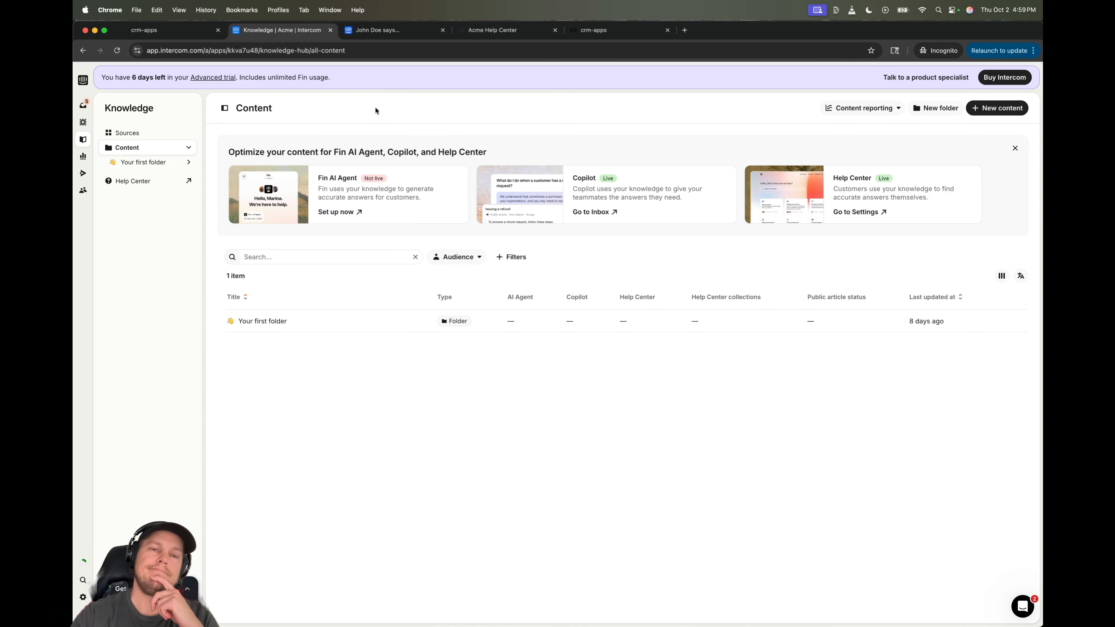
left_click(151, 134)
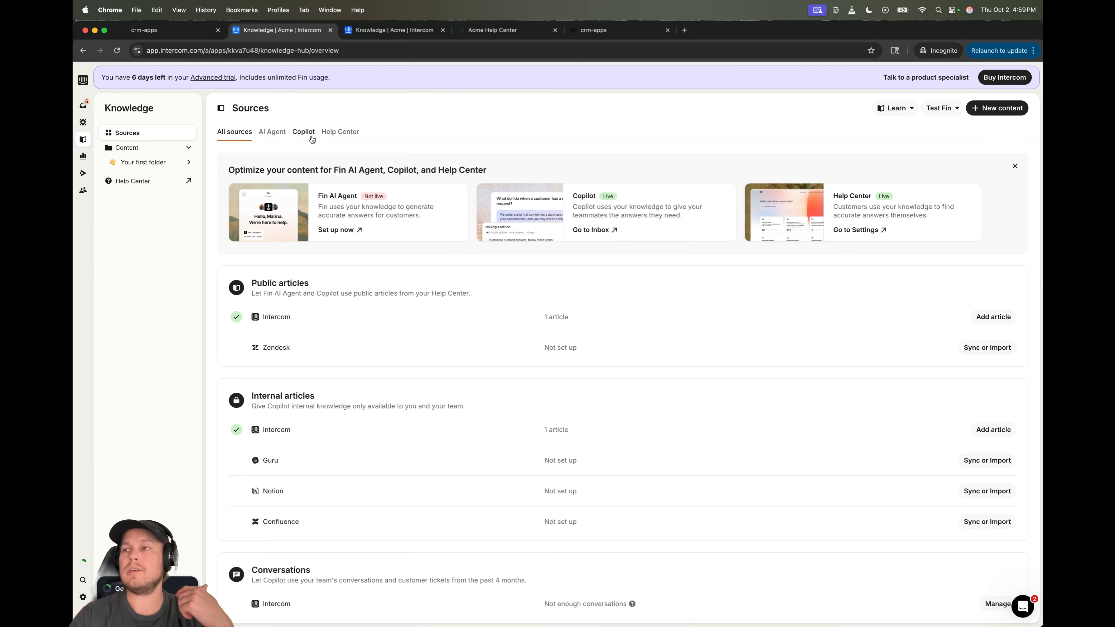
left_click(334, 131)
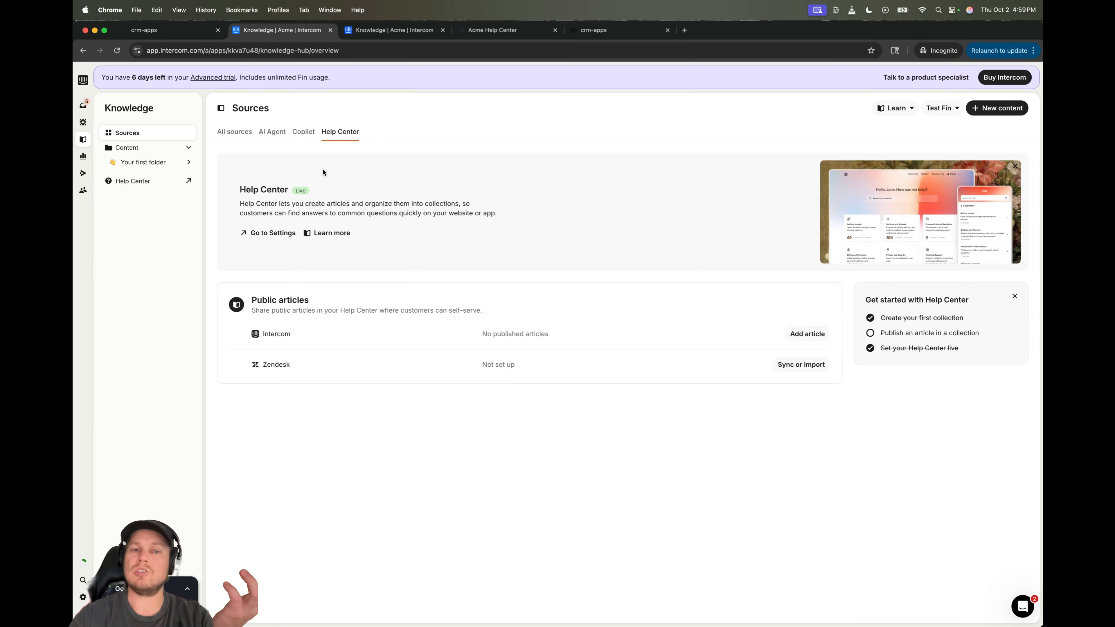
left_click(303, 131)
scroll(264, 188, "down", 5)
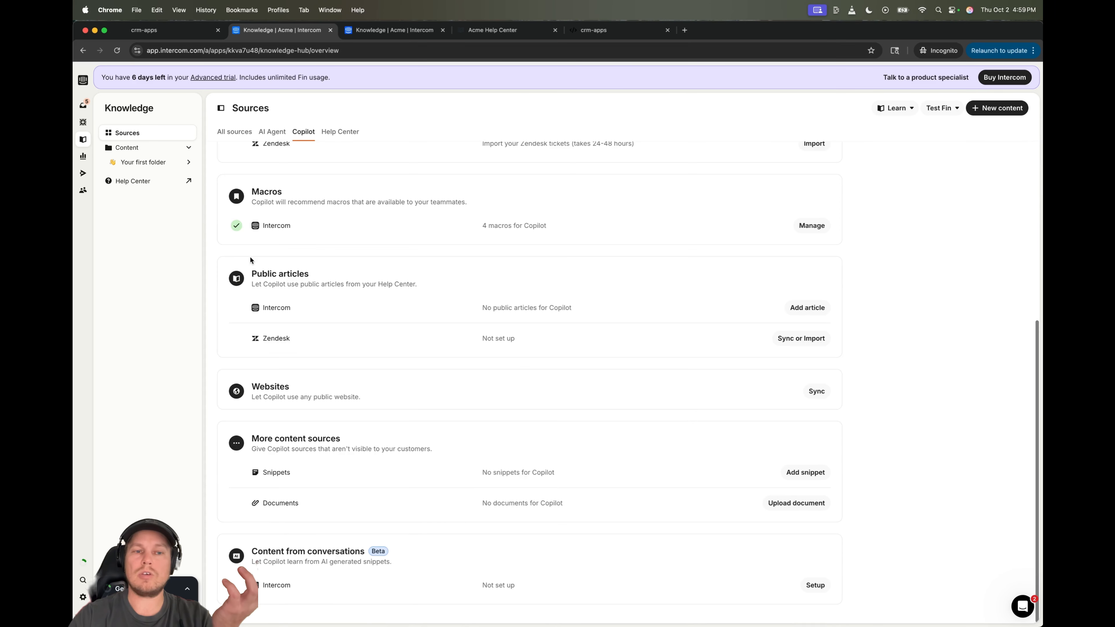
scroll(272, 167, "up", 5)
left_click(280, 133)
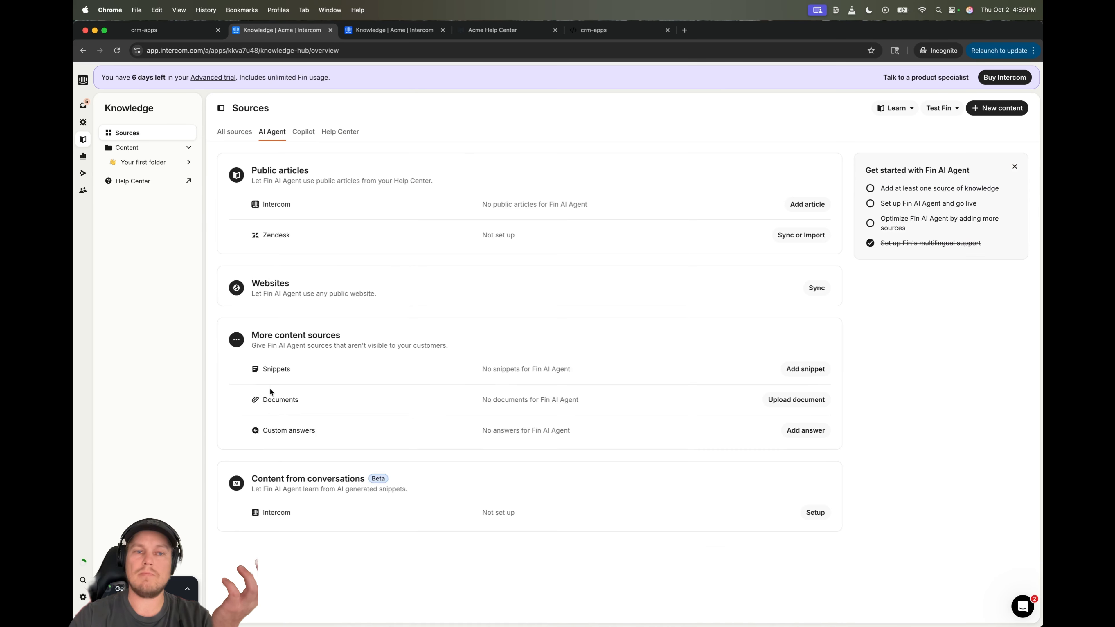
scroll(474, 223, "down", 2)
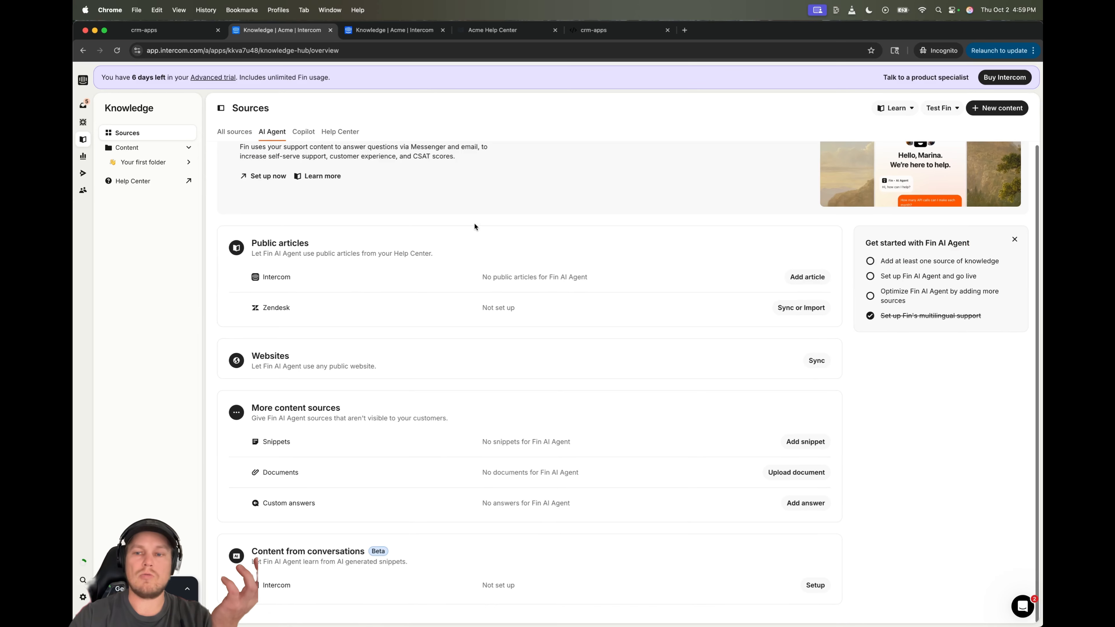
scroll(474, 223, "up", 2)
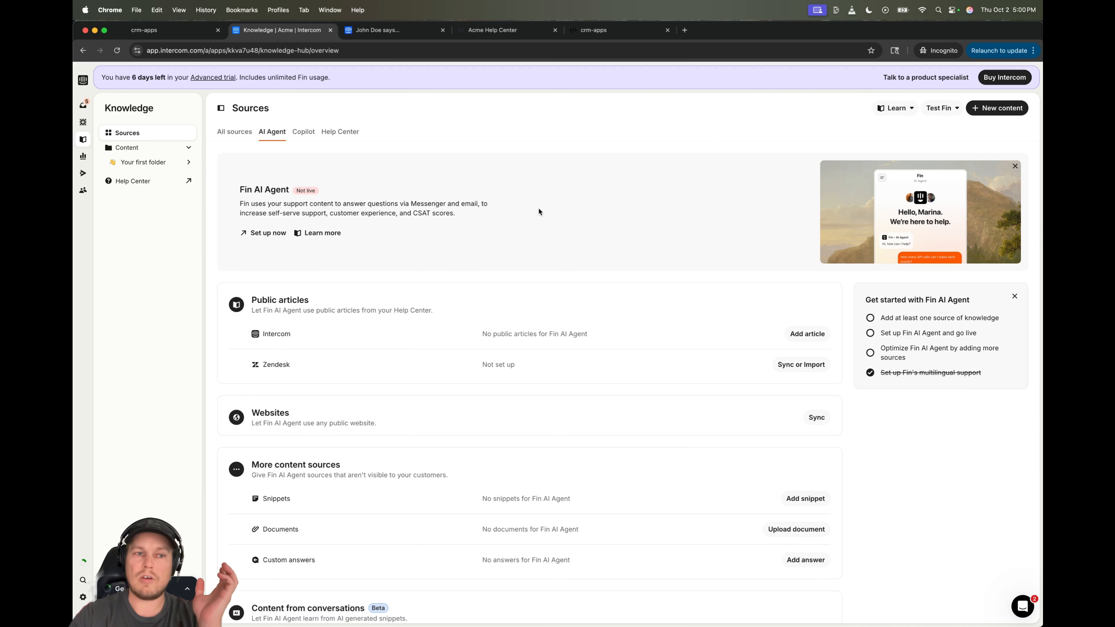
scroll(490, 246, "down", 2)
scroll(490, 246, "up", 2)
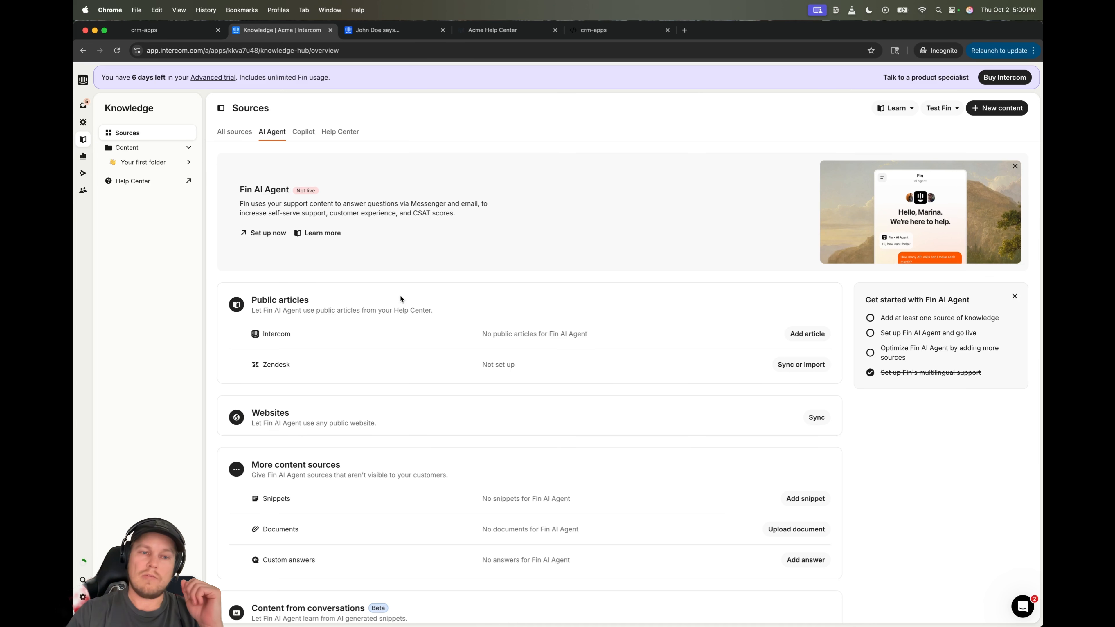
scroll(337, 317, "down", 1)
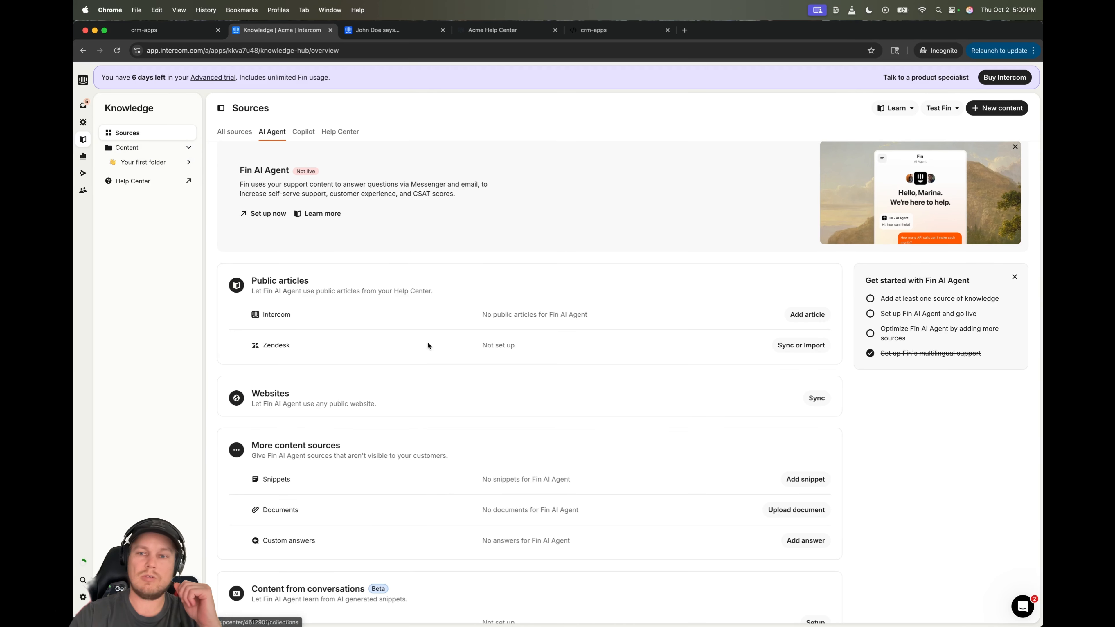
scroll(451, 363, "down", 2)
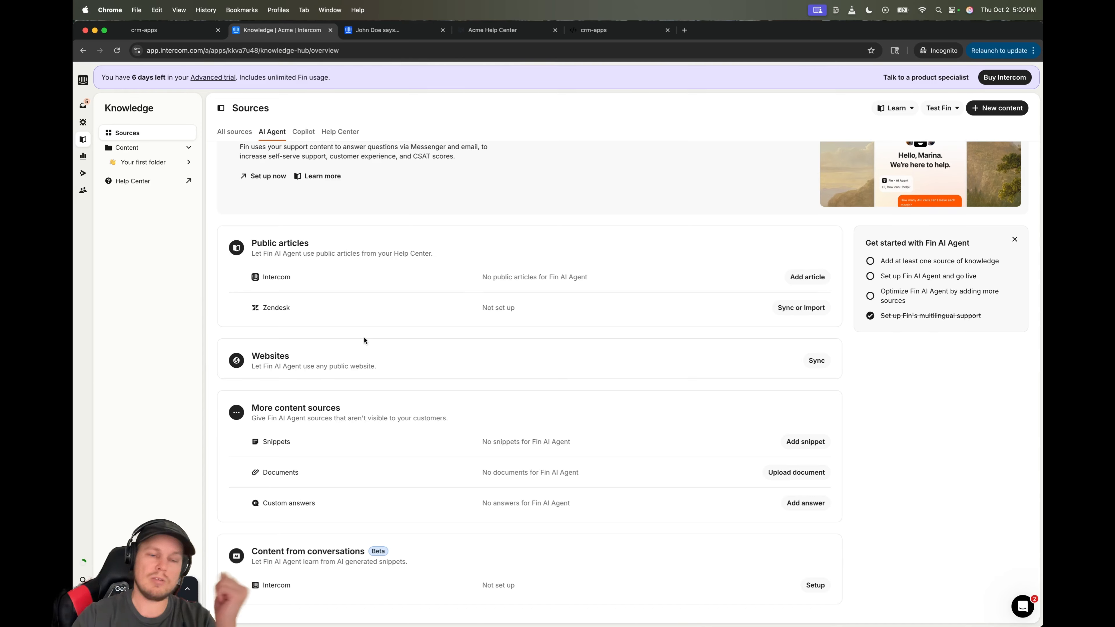
left_click_drag(260, 356, 335, 365)
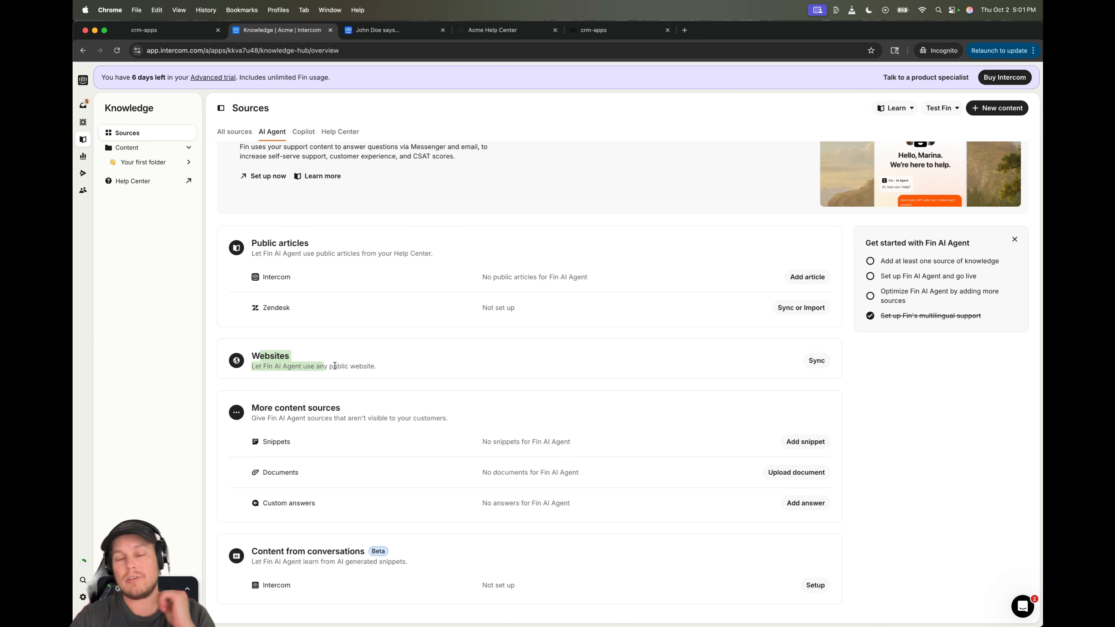
left_click(424, 369)
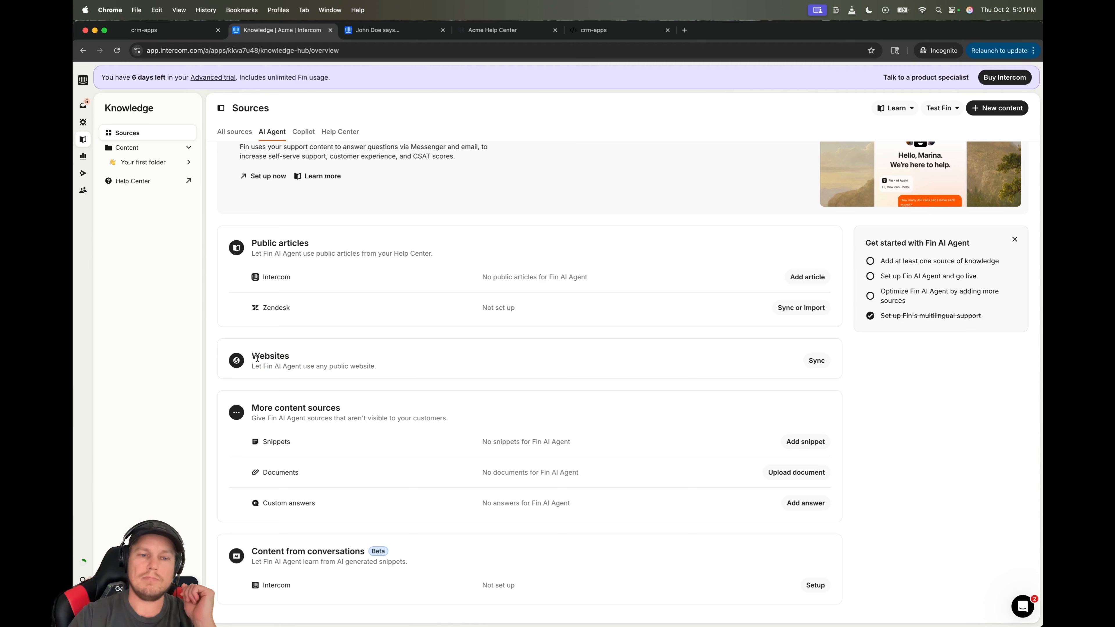
mouse_move(257, 357)
left_mouse_down()
mouse_move(302, 364)
mouse_move(263, 366)
left_mouse_up()
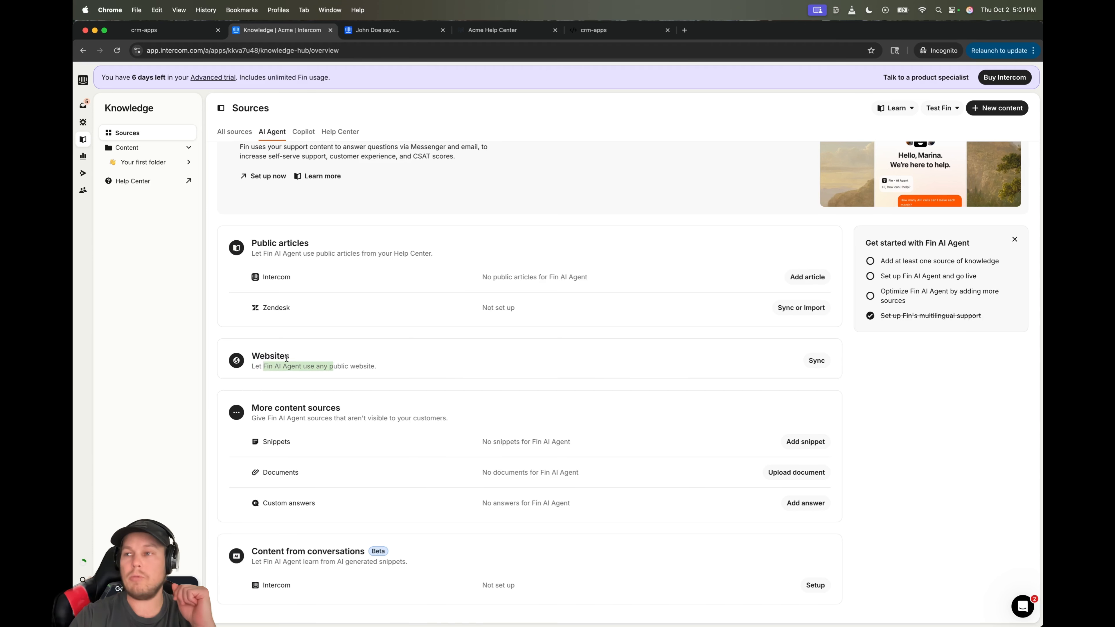
left_click(377, 371)
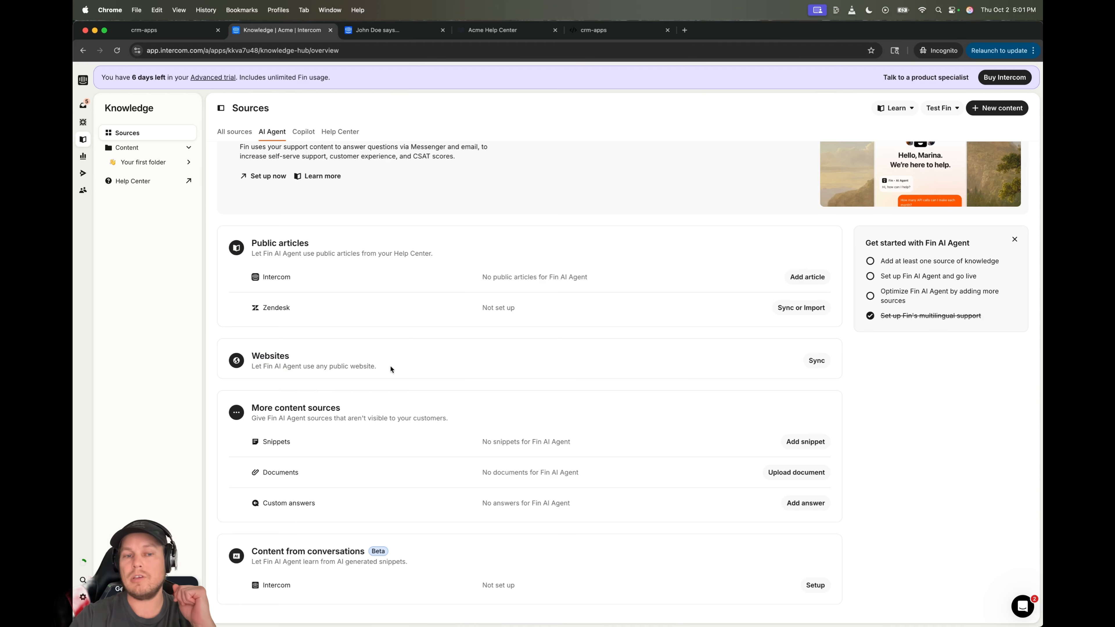
left_click_drag(391, 365, 255, 357)
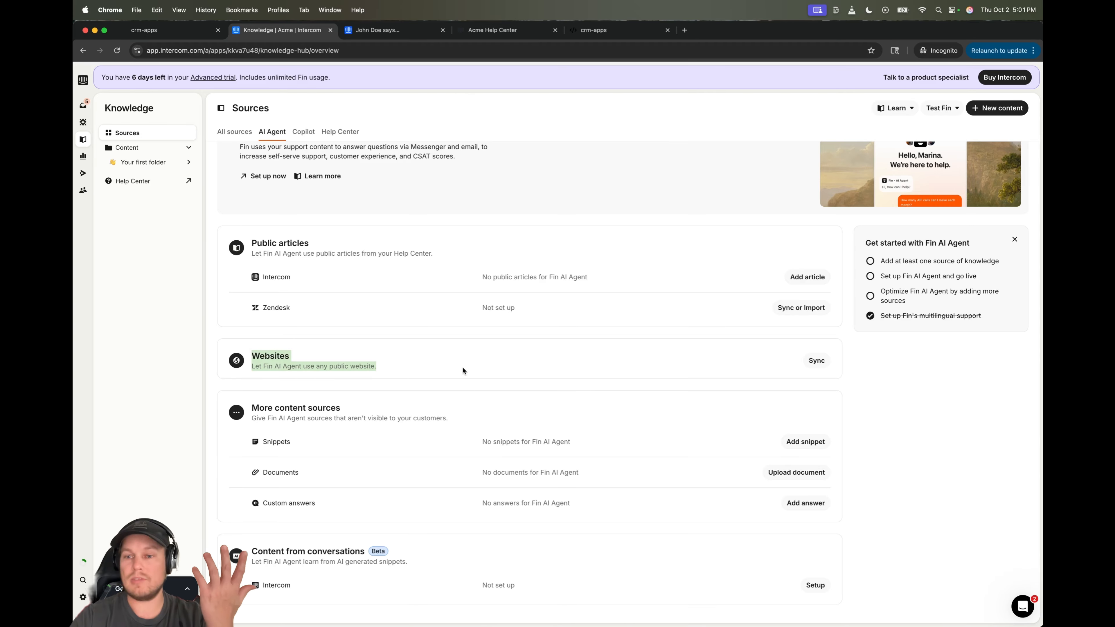
left_click(440, 370)
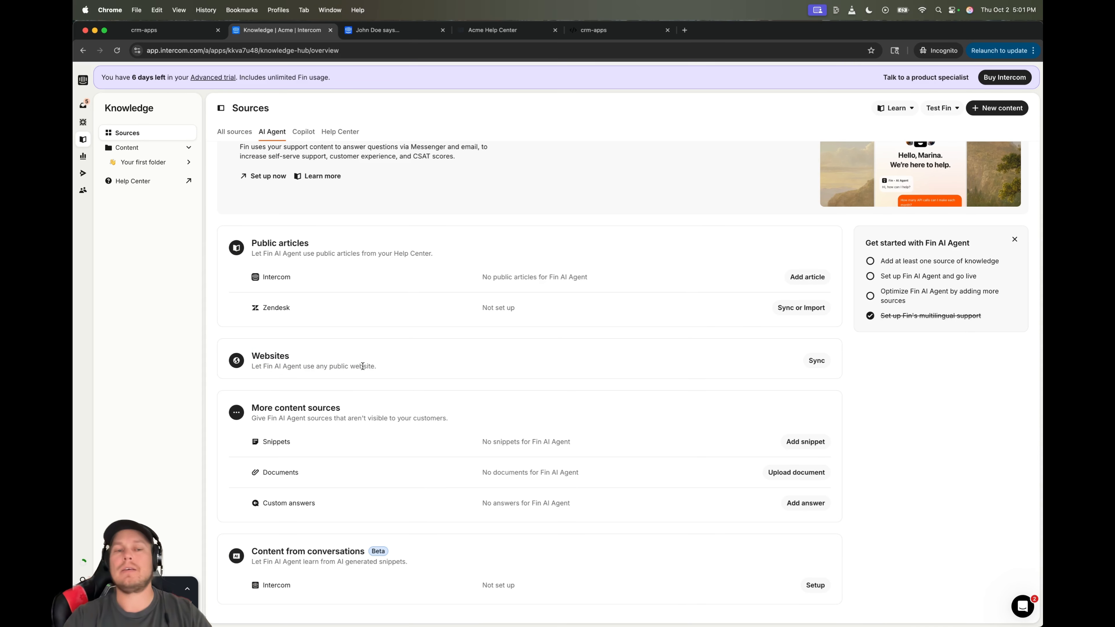
left_click_drag(261, 356, 289, 356)
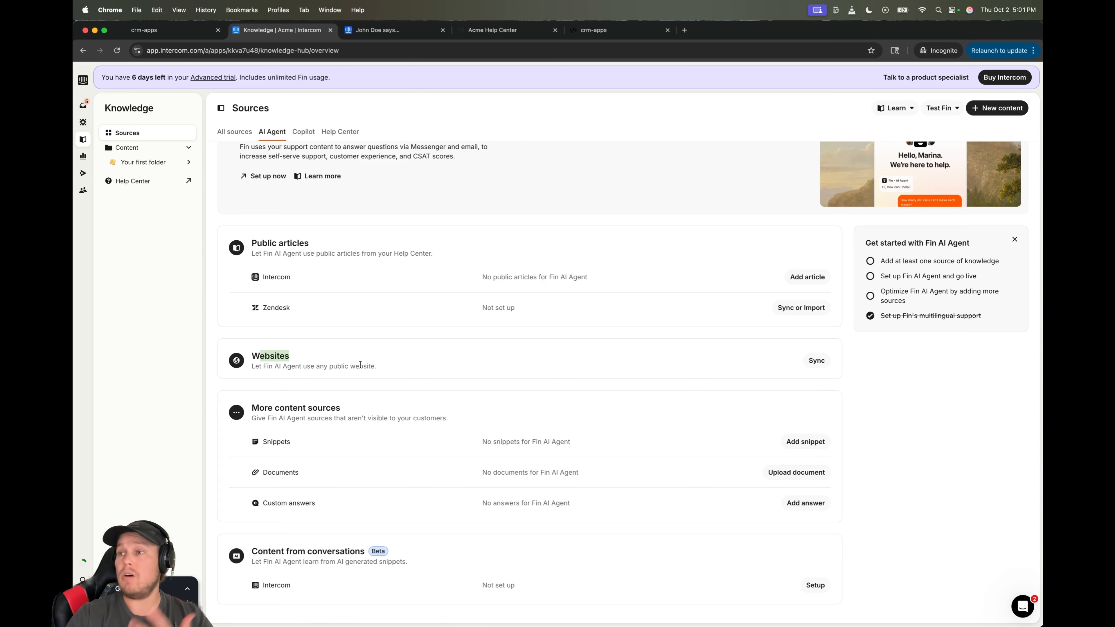
left_click(401, 362)
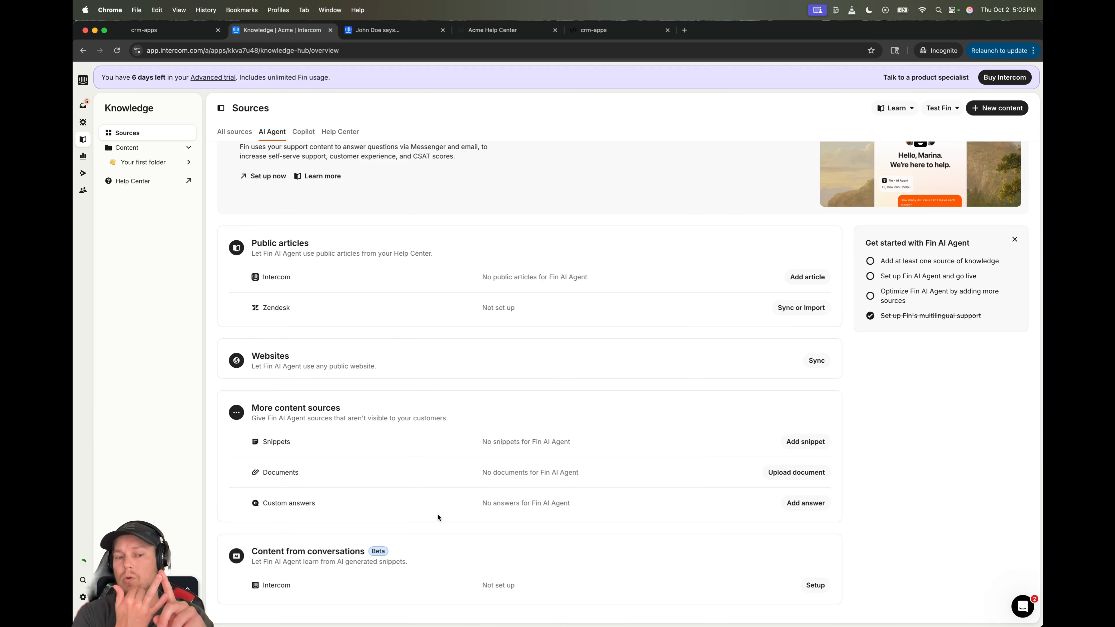
left_click_drag(325, 549, 222, 549)
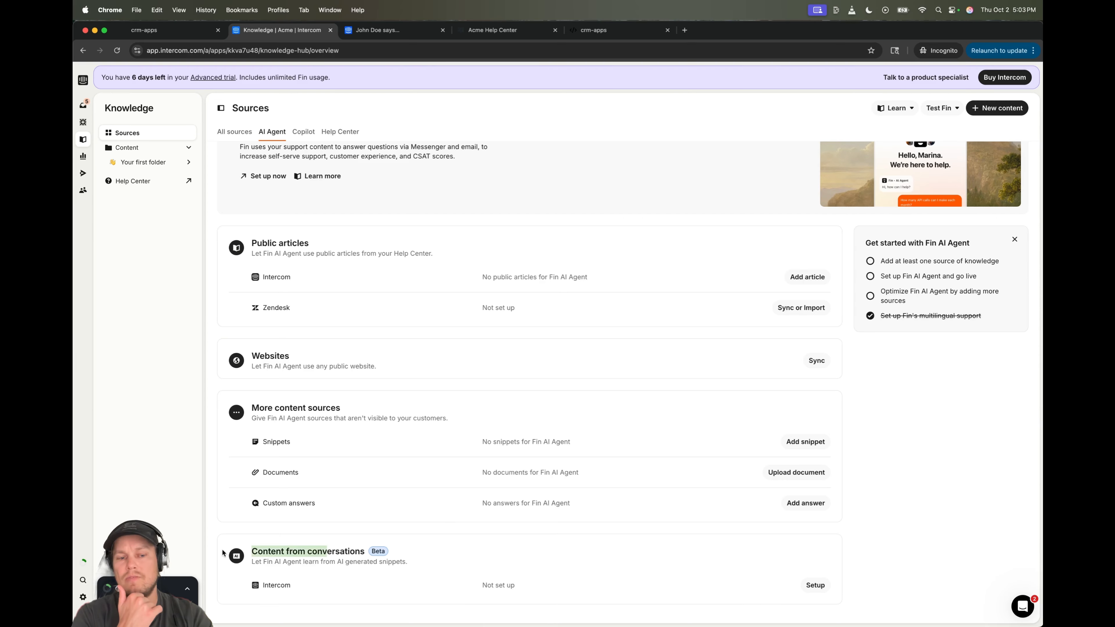
left_click(356, 567)
left_click_drag(269, 551, 460, 551)
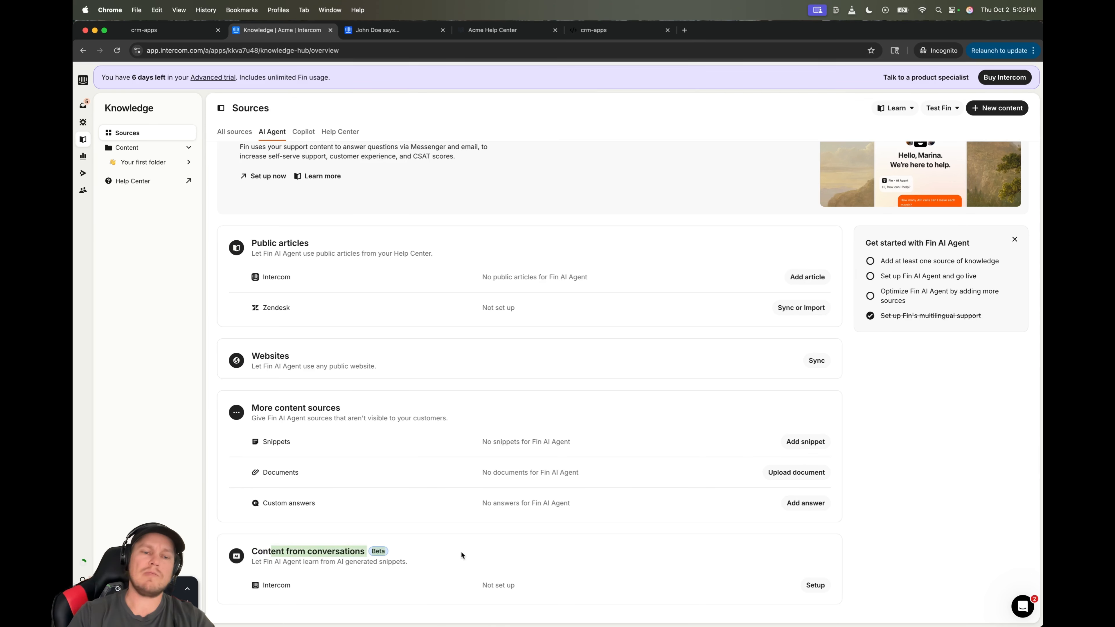
left_click(420, 553)
left_click_drag(397, 562, 310, 562)
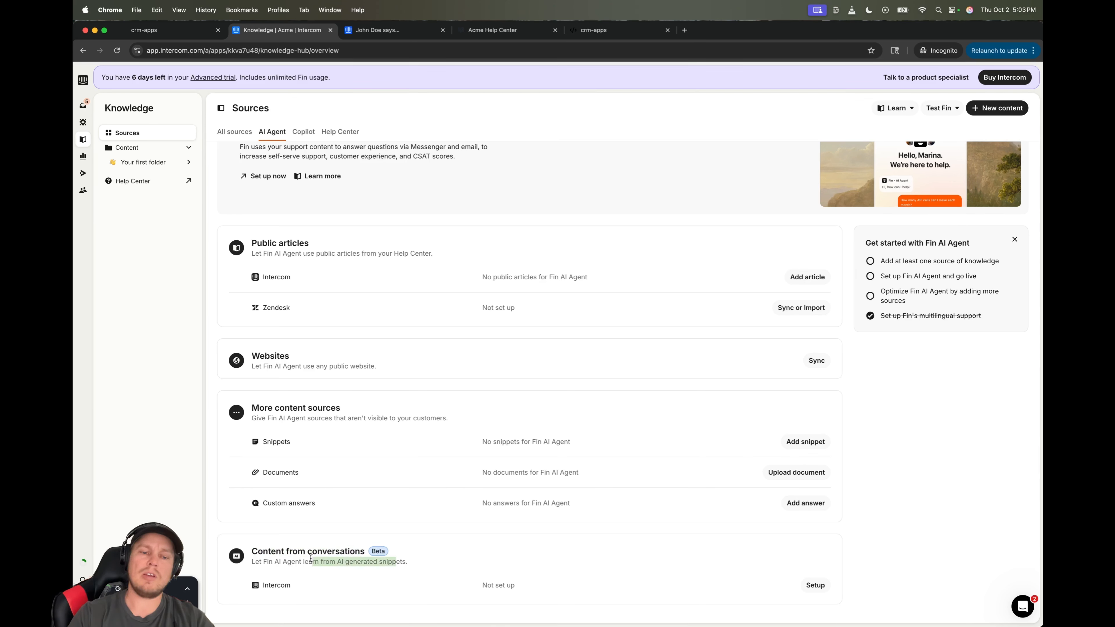
left_click(466, 564)
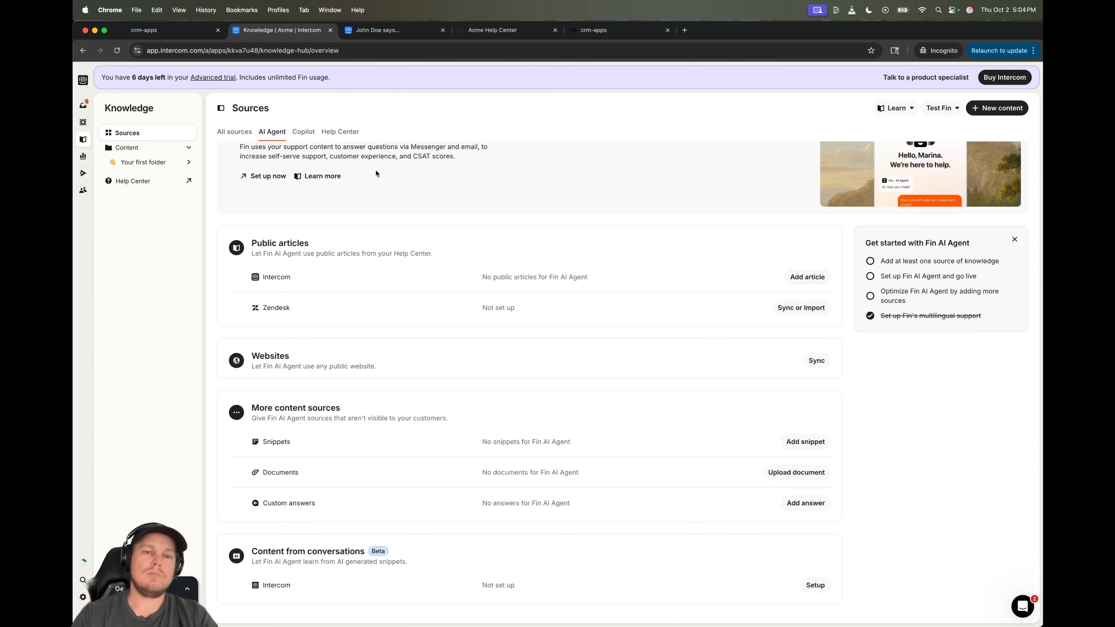
scroll(374, 172, "up", 2)
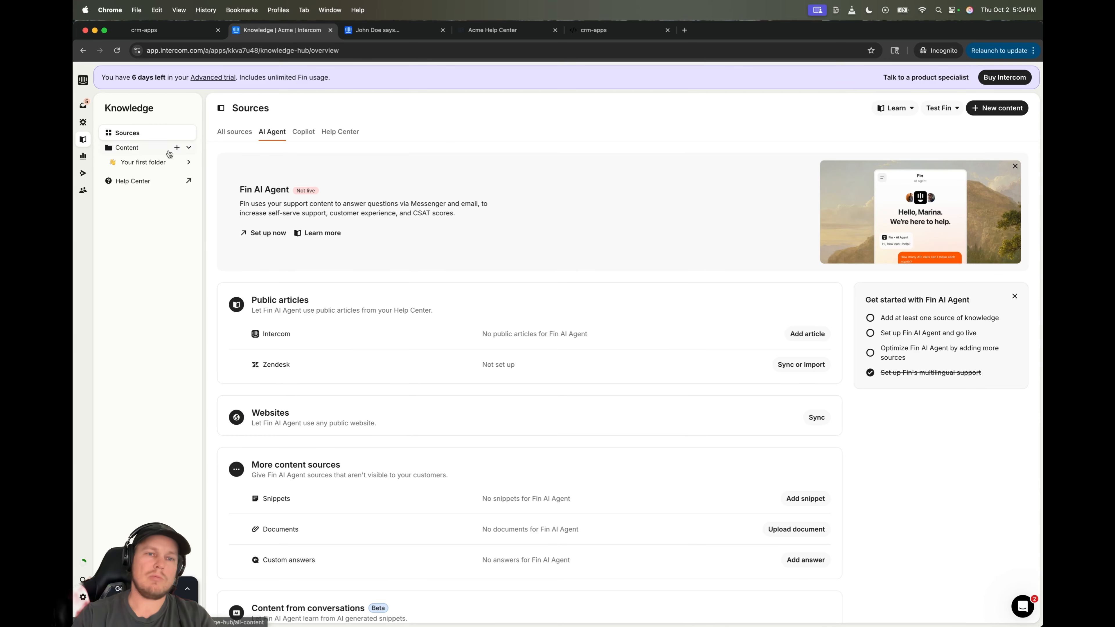
- Create a subfolder named 'Onboarding' inside Your first folder
left_click(339, 133)
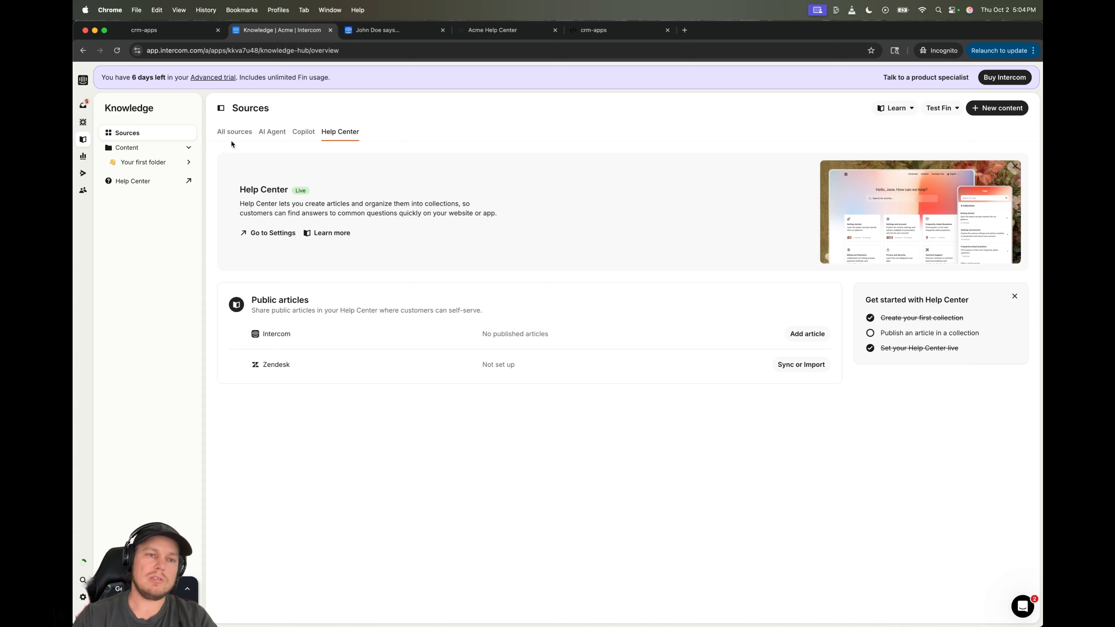
left_click(137, 162)
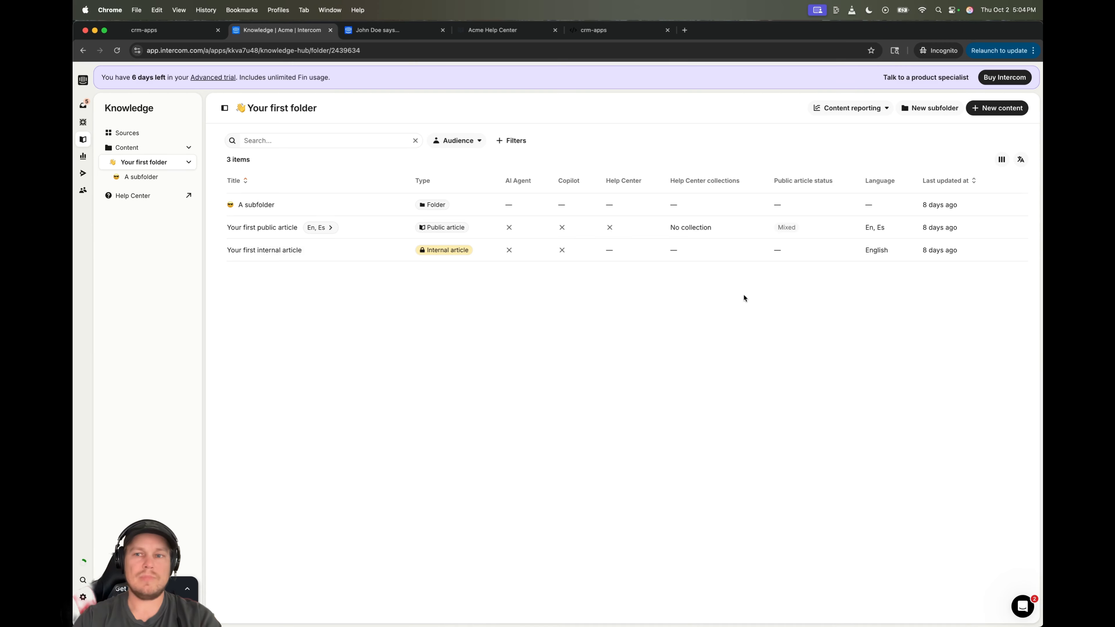
left_click(922, 109)
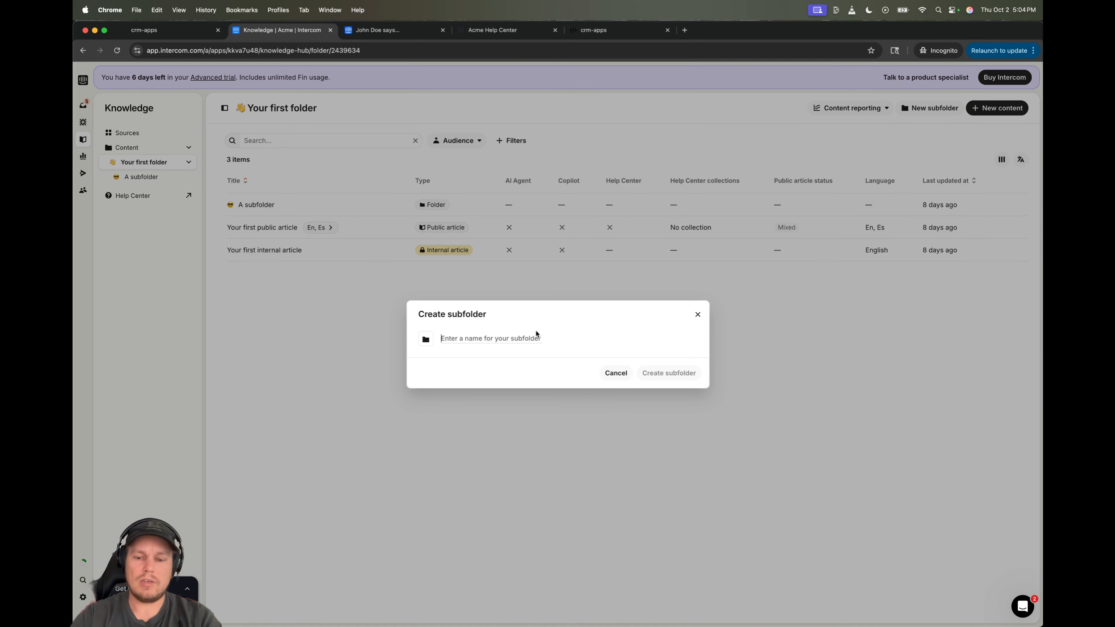
type("Onboarding")
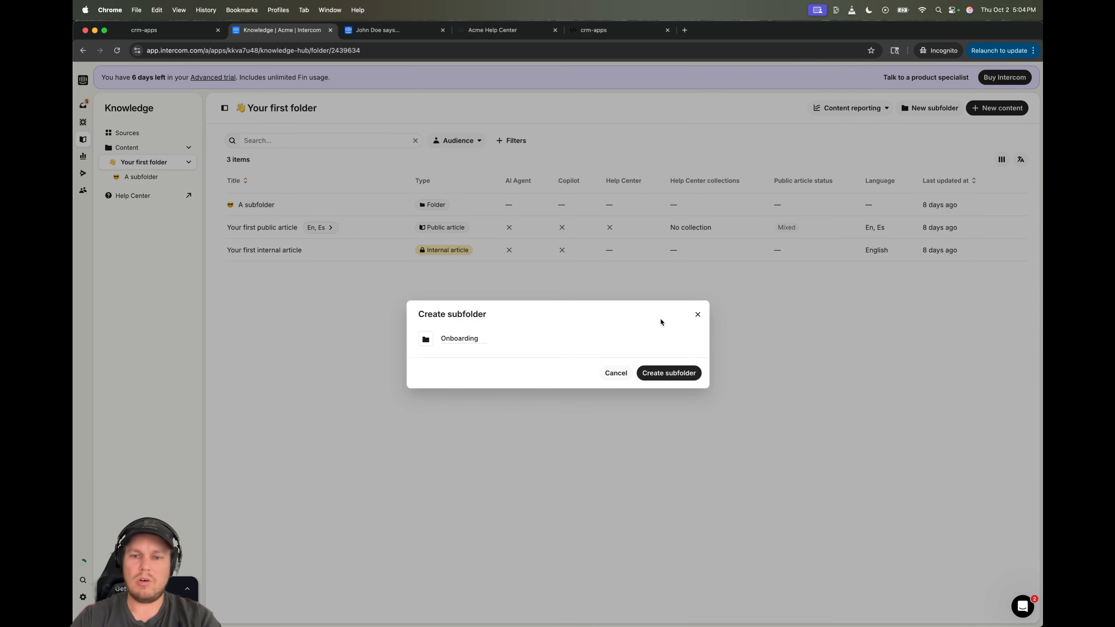
left_click(669, 372)
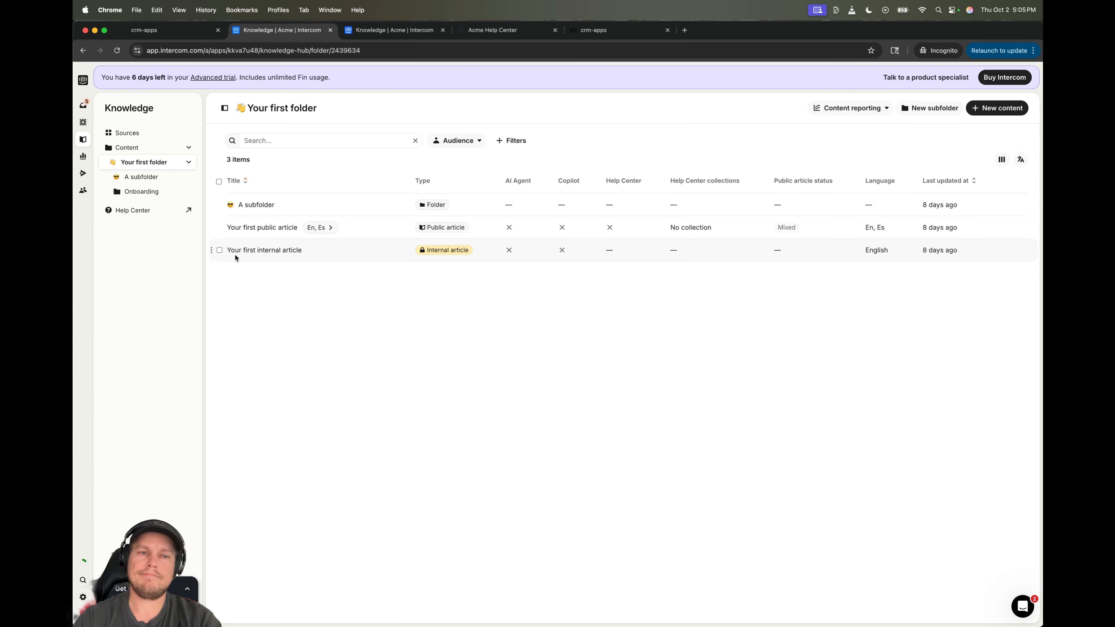
- Browse Your first folder's subfolders and drag Onboarding up to the top Content level
left_click(140, 191)
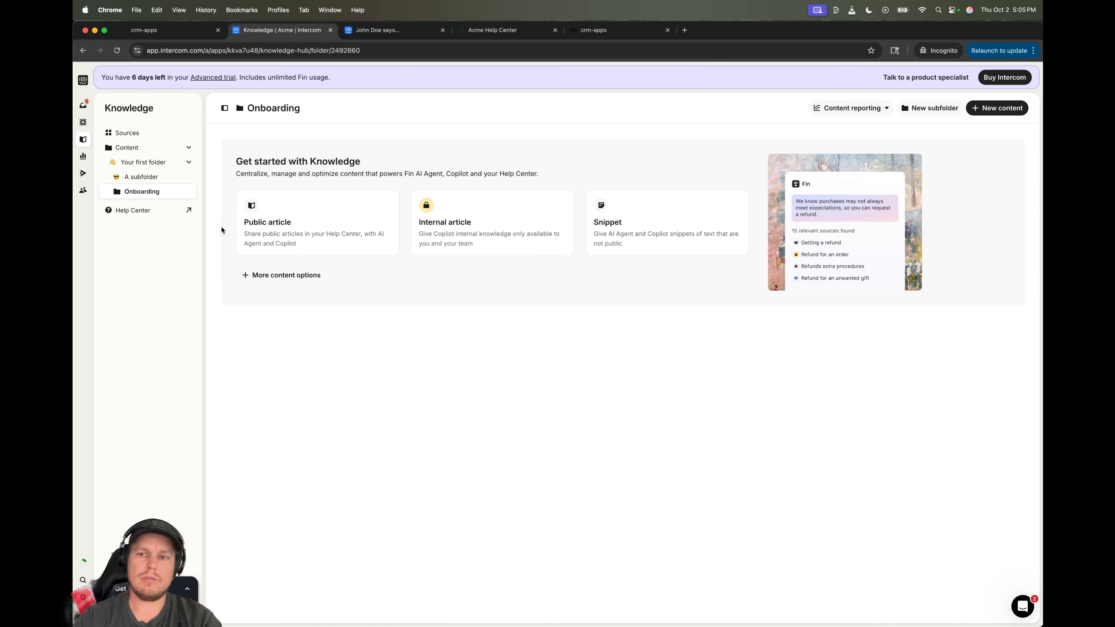
left_click(157, 168)
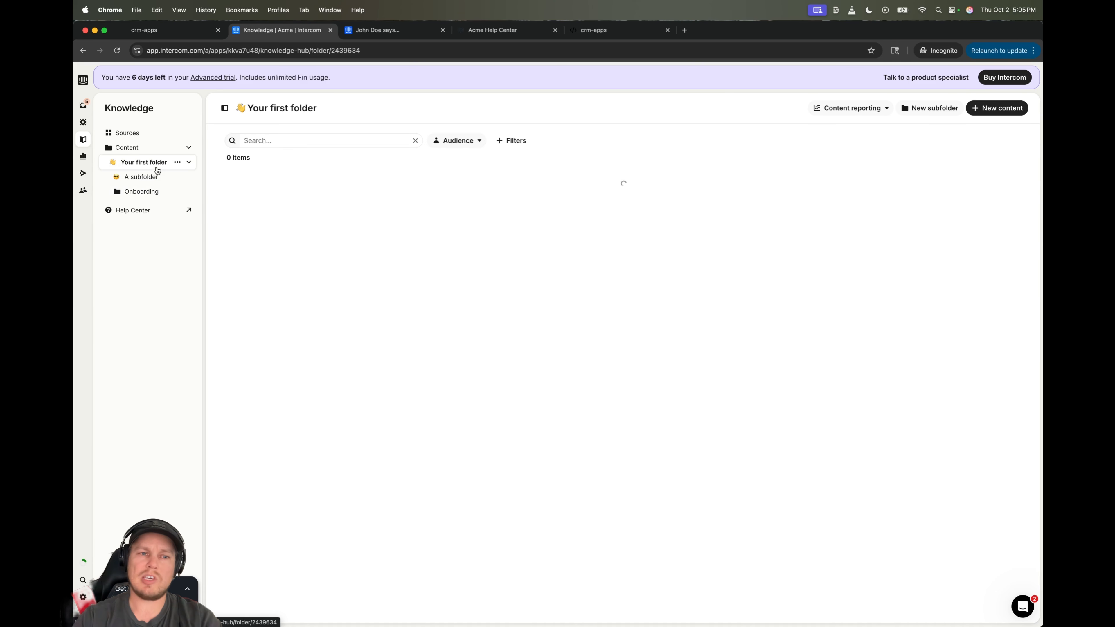
left_click(147, 177)
left_click(126, 148)
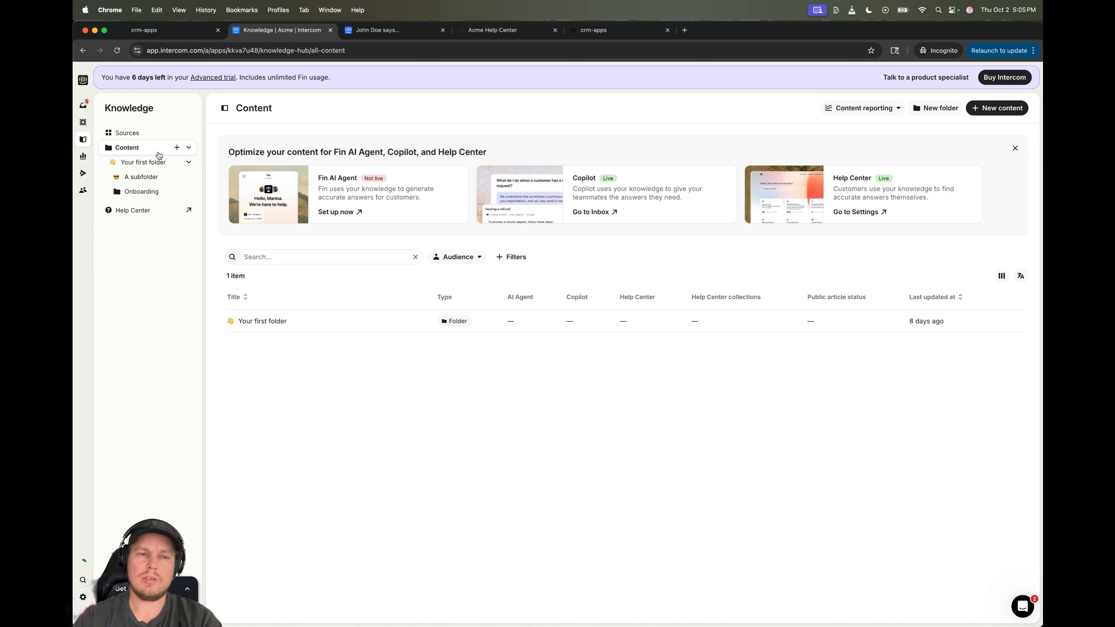
left_click(188, 164)
left_click(188, 164)
left_click(139, 167)
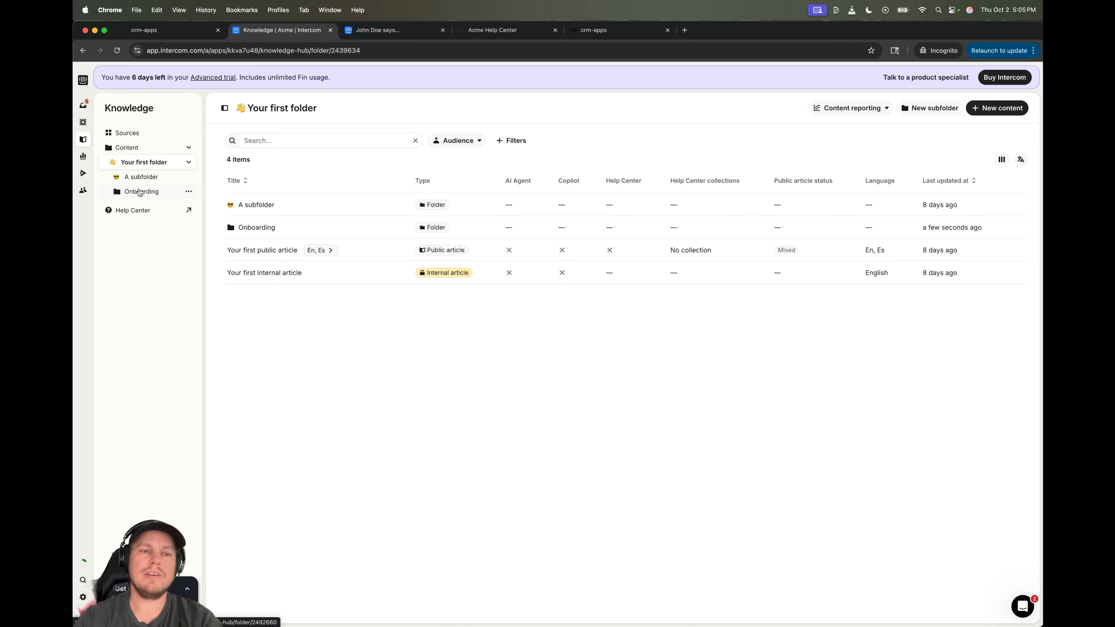
left_click_drag(138, 196, 128, 143)
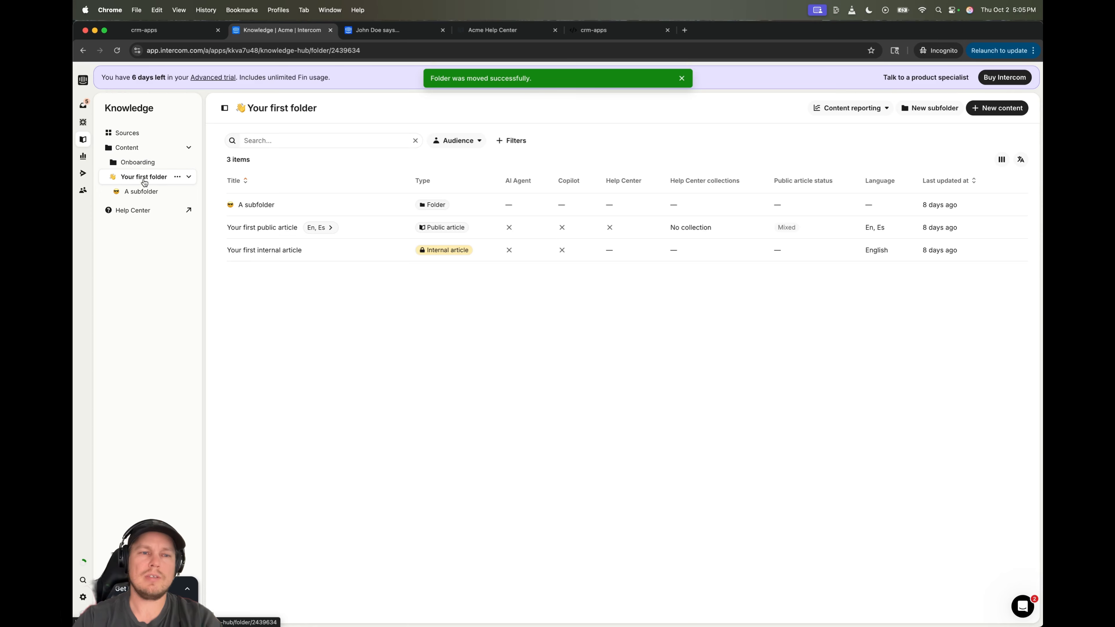
- Open the Onboarding folder, then switch over to the GoHighLevel dashboard
left_click(149, 166)
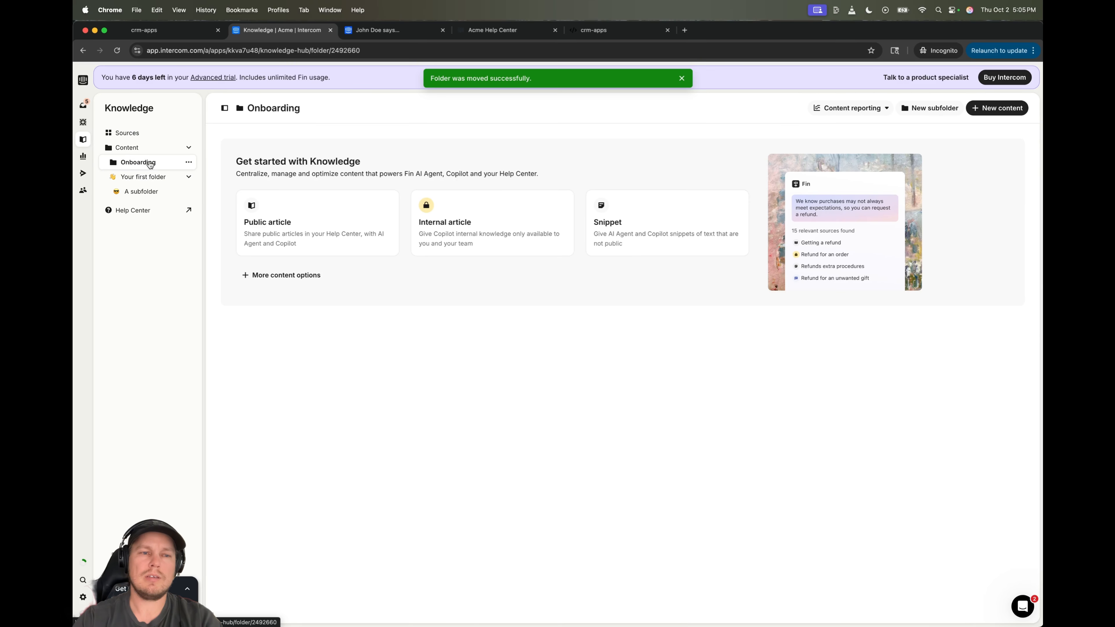
left_click(146, 176)
left_click(126, 147)
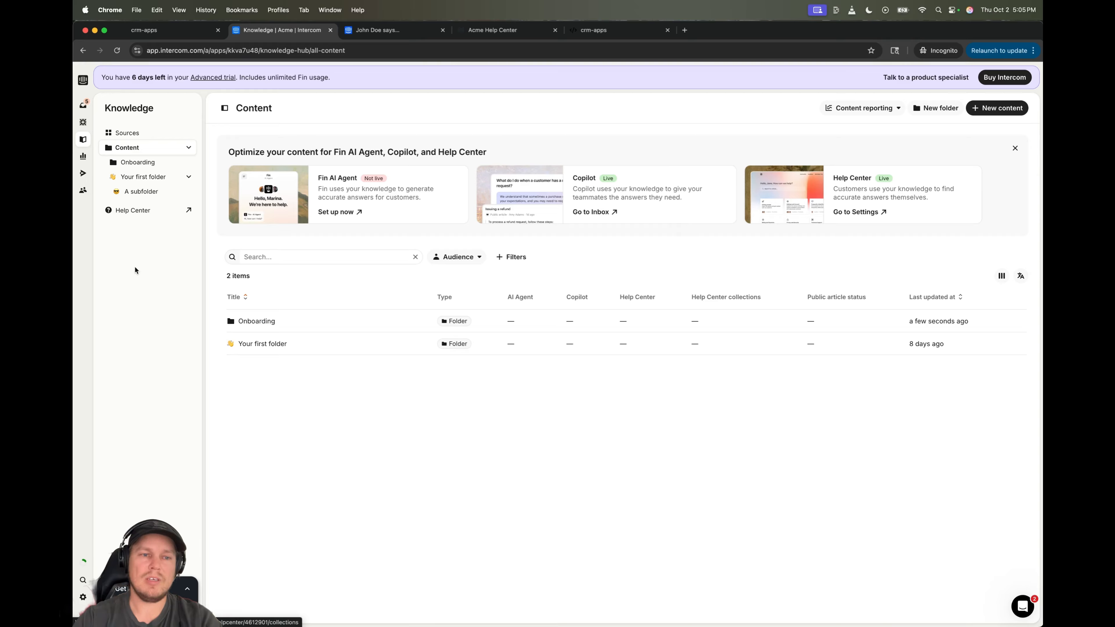
left_click(189, 177)
left_click(189, 177)
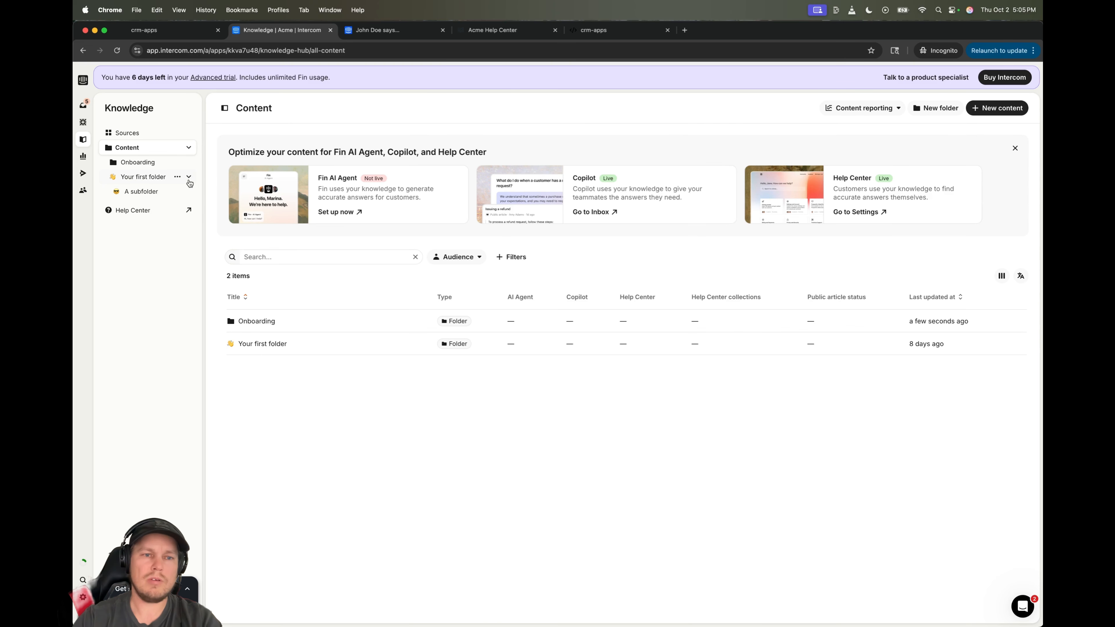
left_click(189, 176)
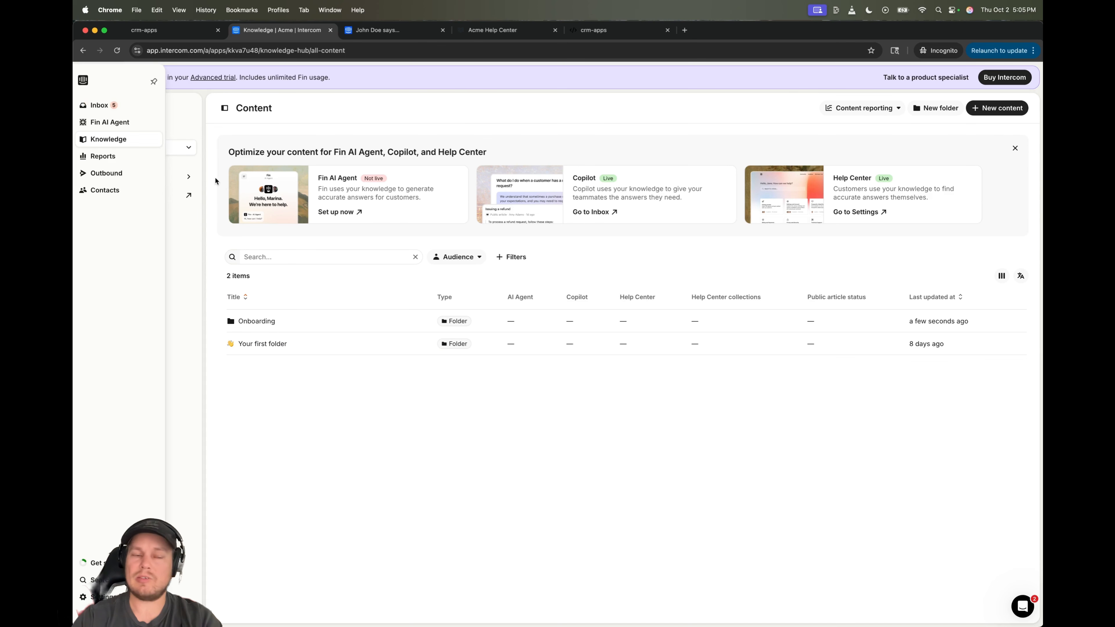
left_click(265, 321)
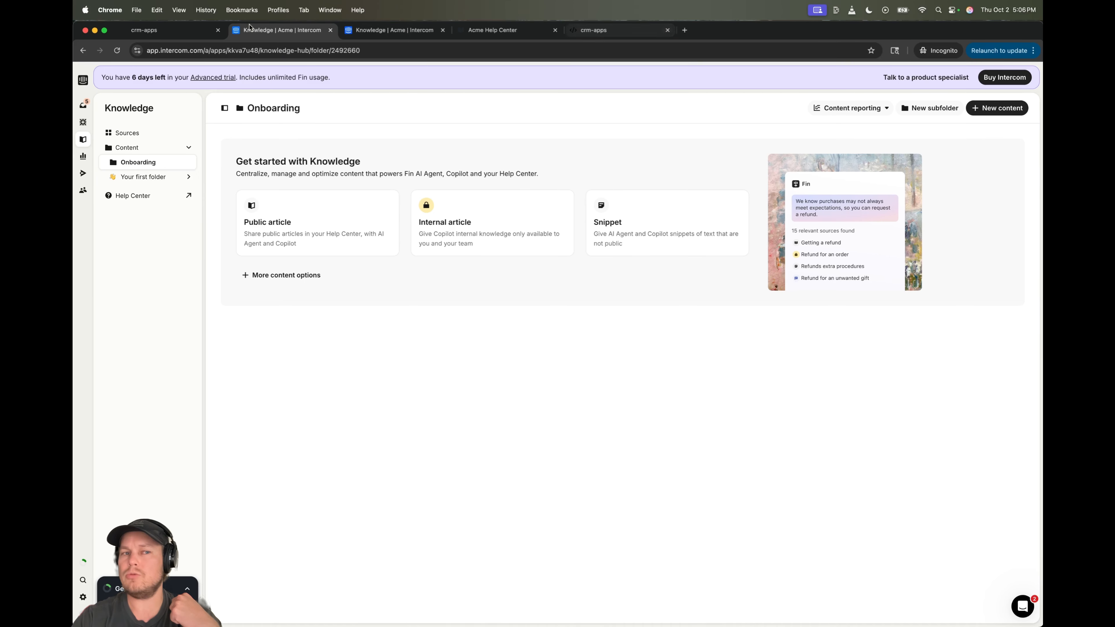
left_click(166, 30)
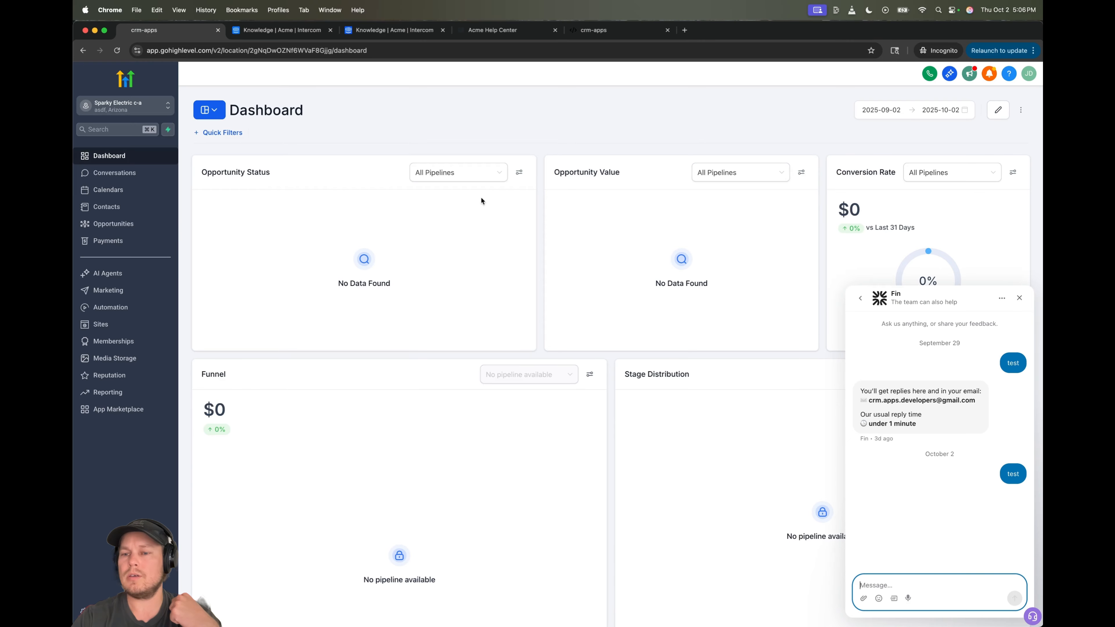
- Return the Messenger widget to its home screen and go back to Intercom's Onboarding folder
left_click(860, 298)
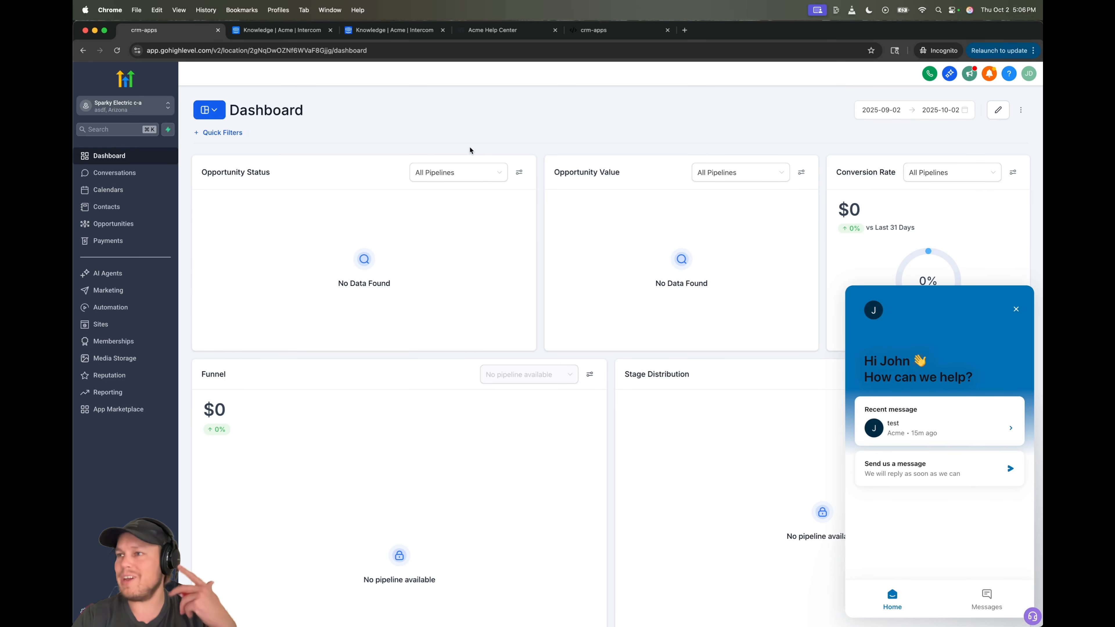
left_click(287, 27)
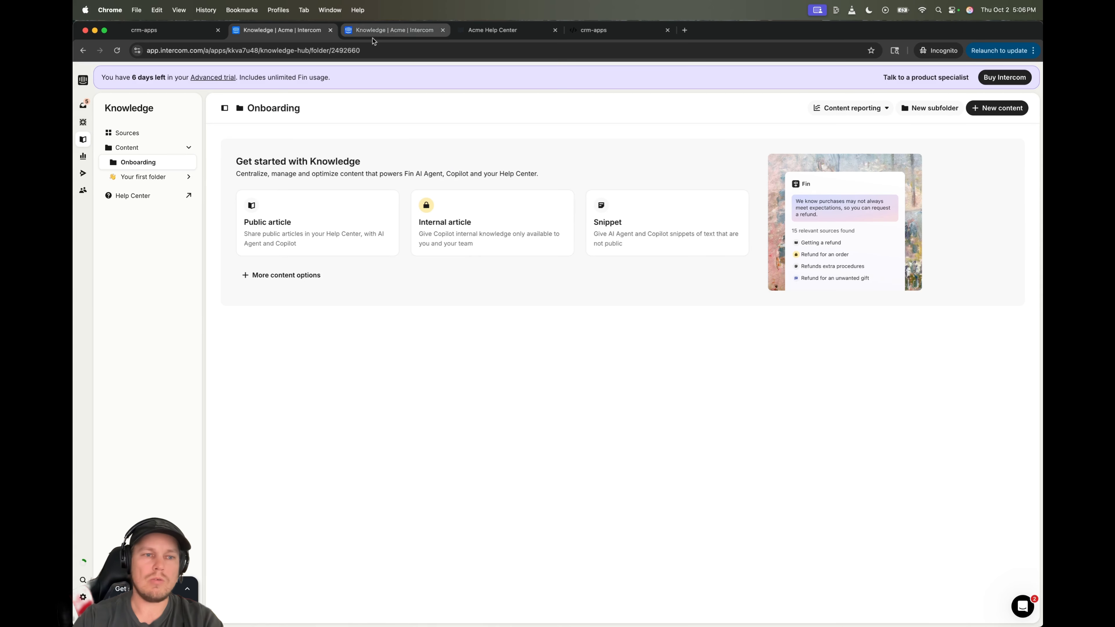
- Bring up the Add content dialog for the Onboarding folder
left_click(997, 108)
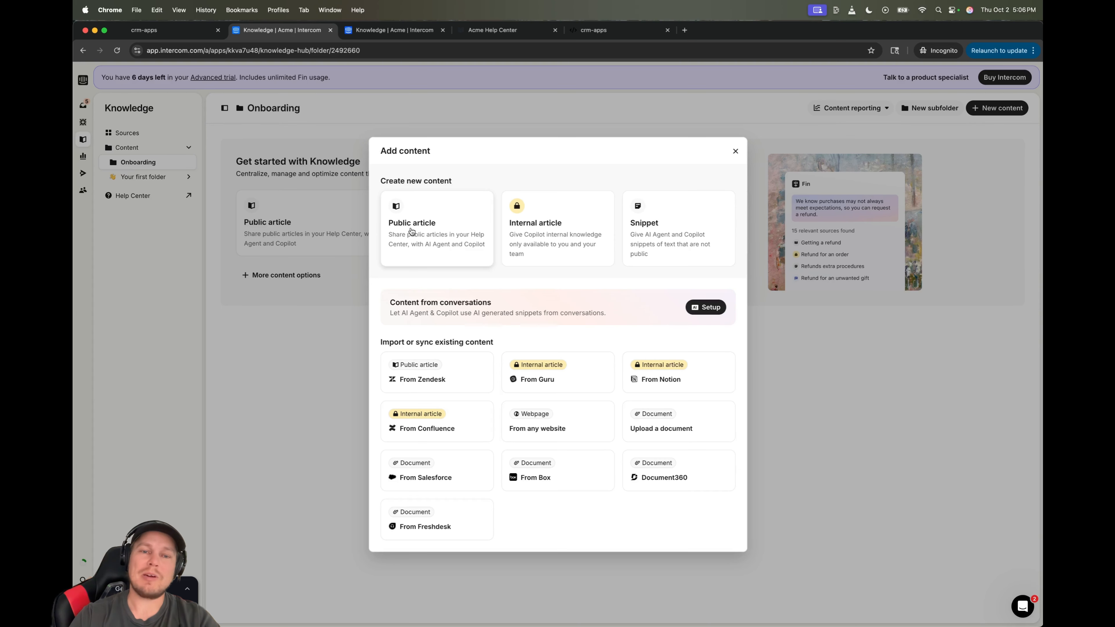
- Create a public article in Onboarding, trying a title and then clearing it back to blank
left_click(439, 227)
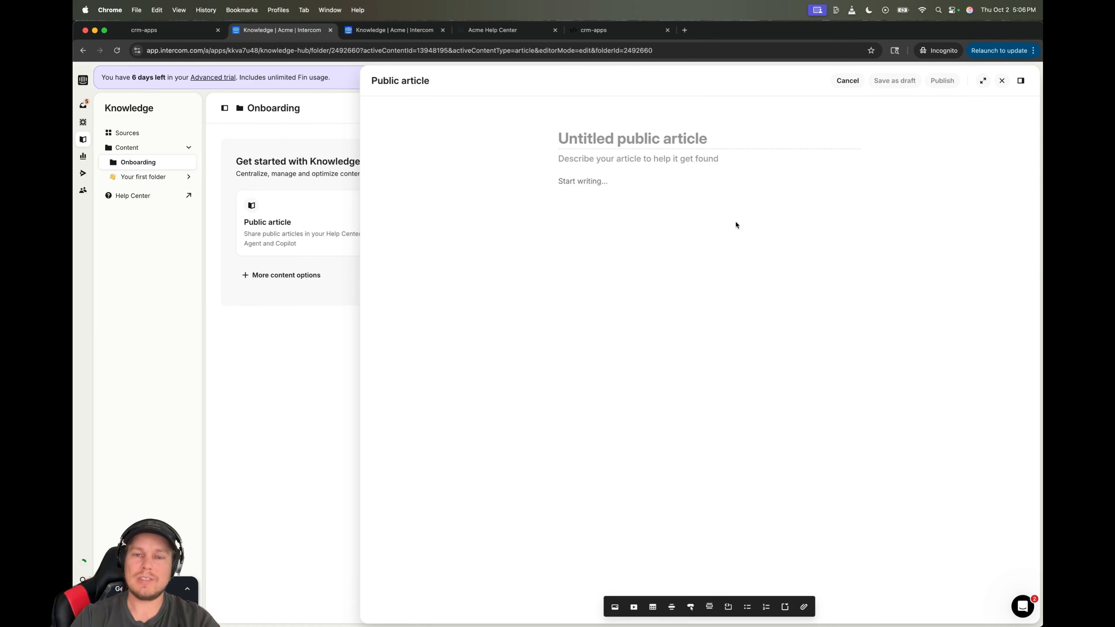
type("f")
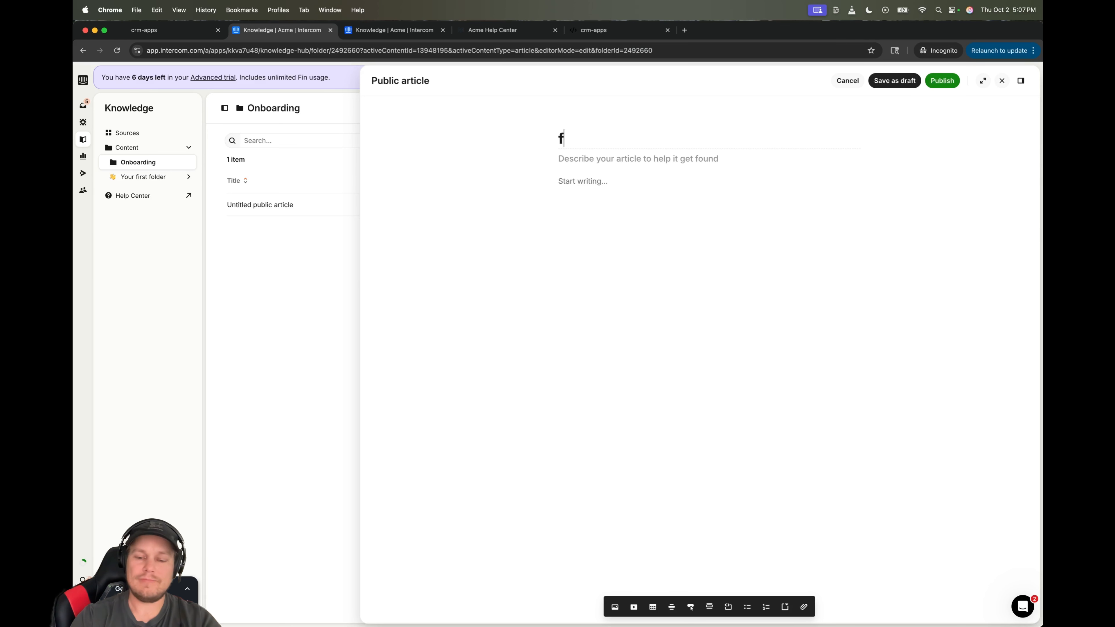
type("irsta")
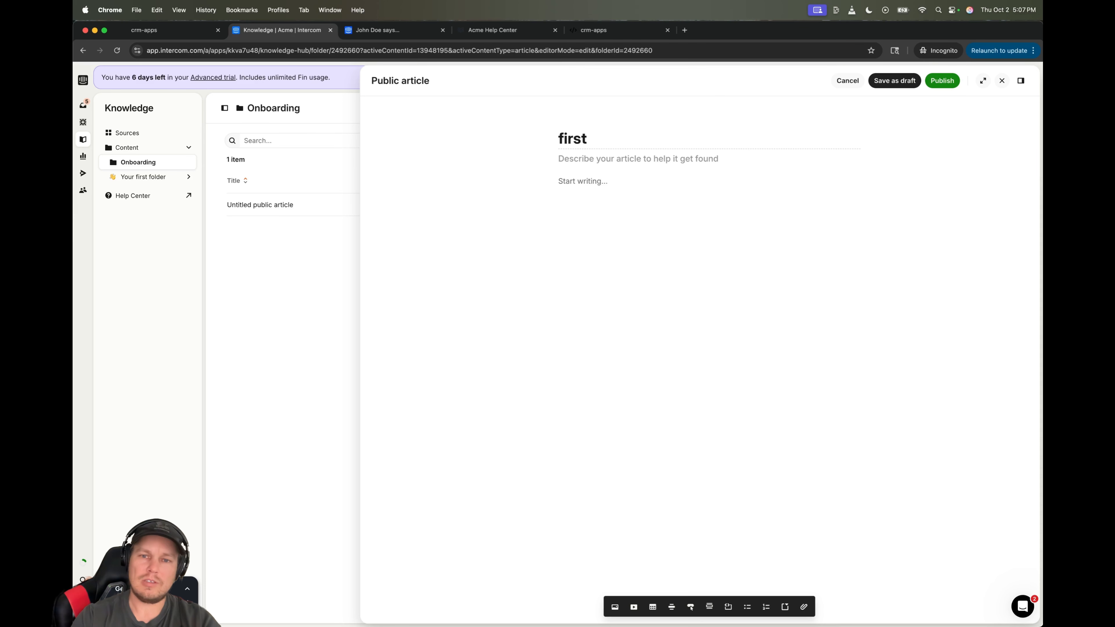
key("BackSpace")
key("BackSpace")
type("This")
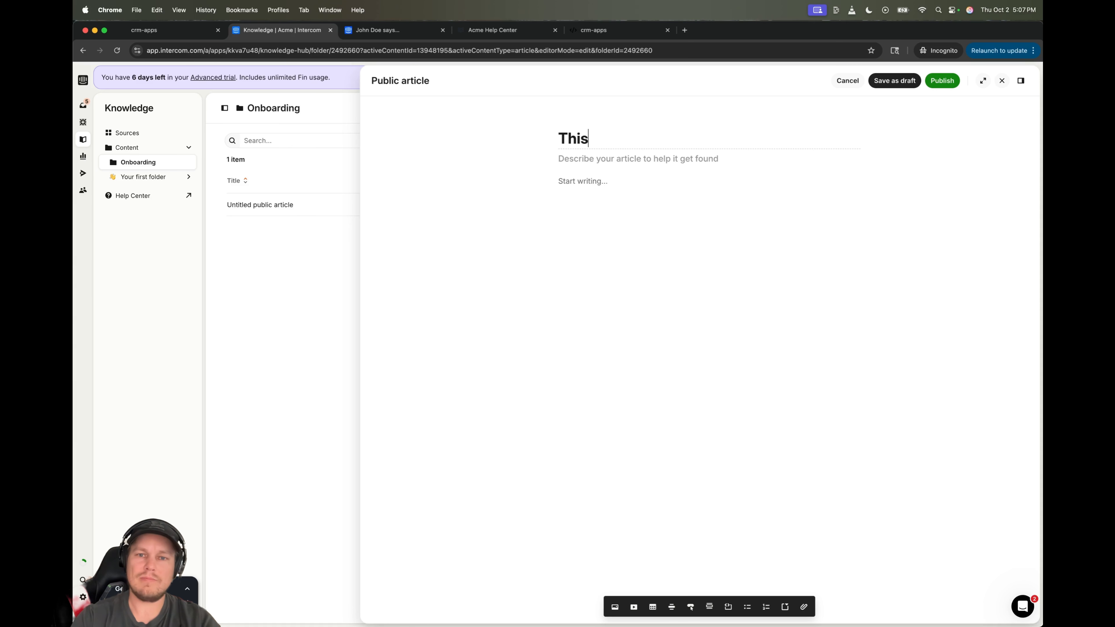
type(" is h")
key("BackSpace")
key("BackSpace")
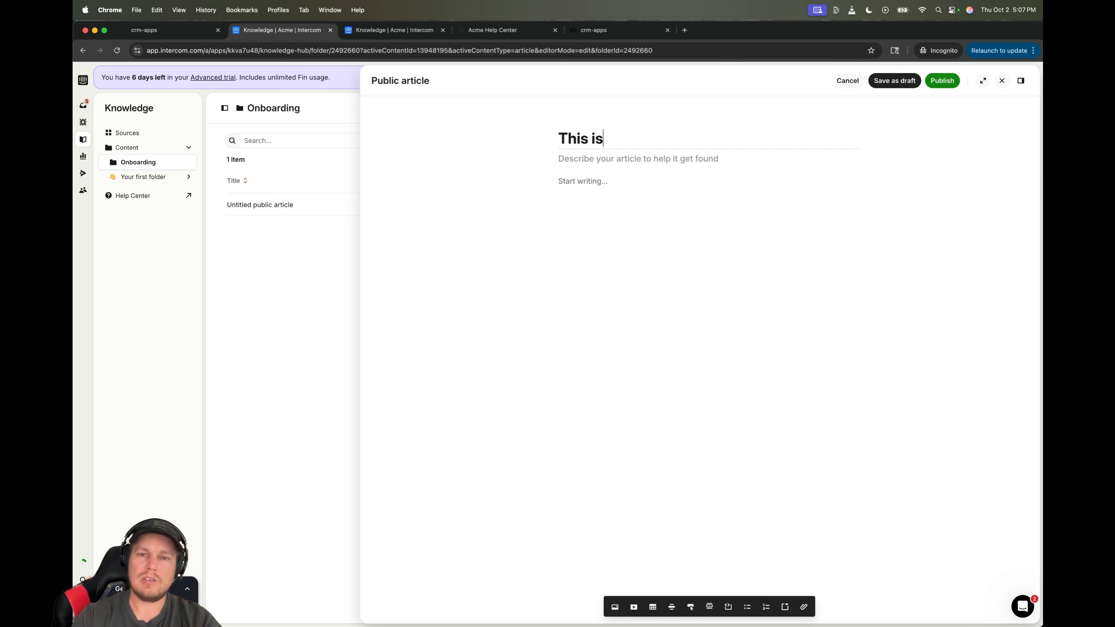
key("BackSpace")
key("BackSpace")
key("BackSpace")
key("BackSpace")
key("BackSpace")
key("BackSpace")
key("BackSpace")
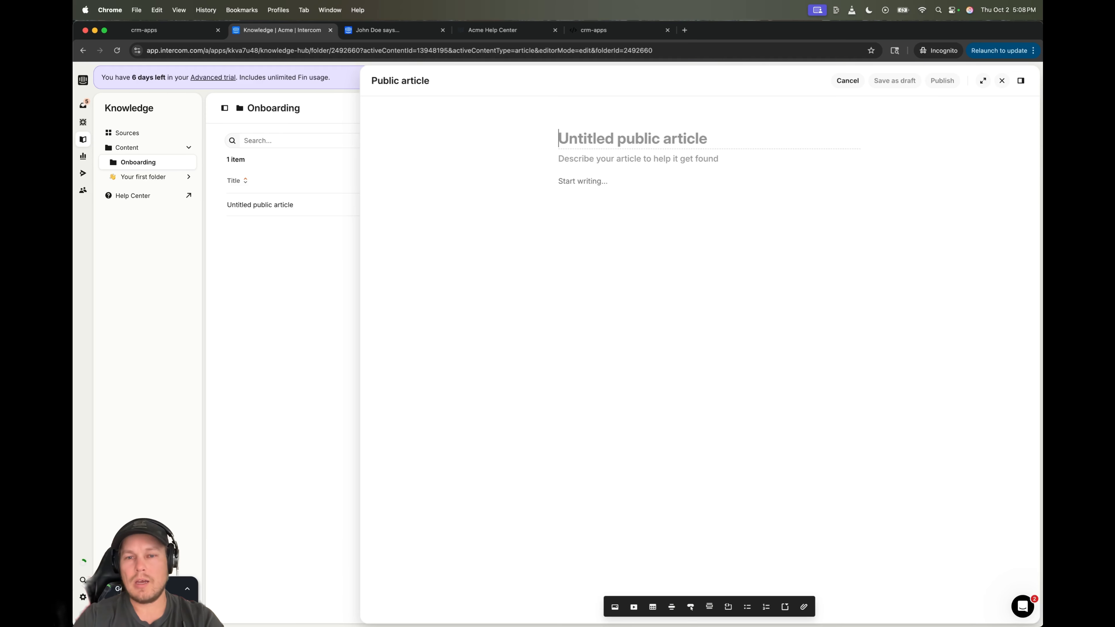
- Title the article 'This is the title' with description 'Apples and Oranges'
type("First")
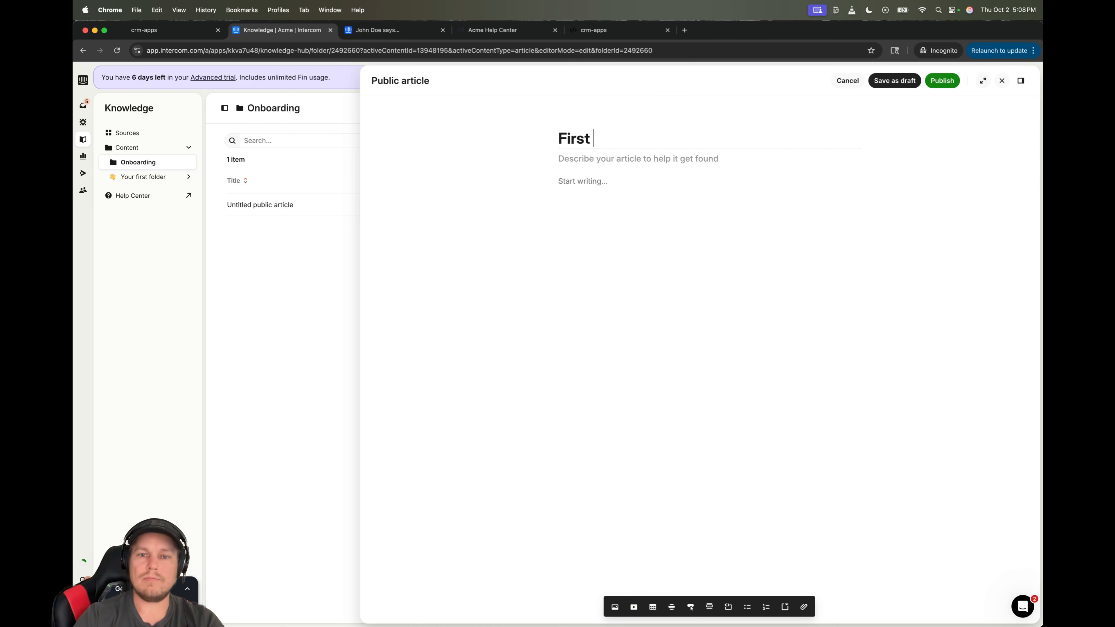
key("BackSpace")
key("BackSpace")
key("BackSpace")
key("BackSpace")
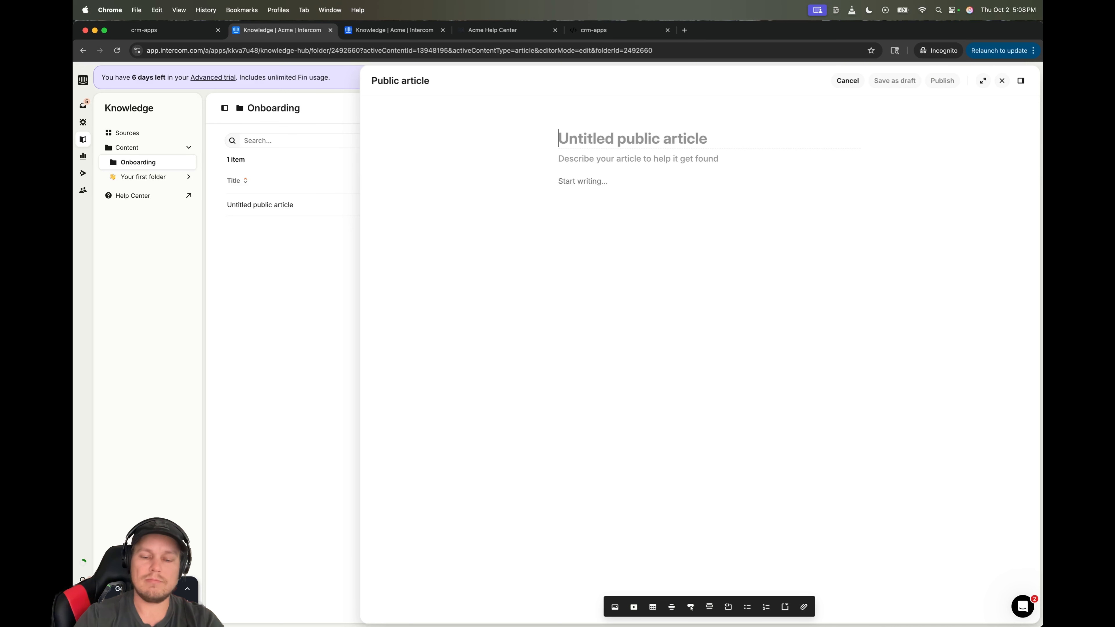
type("This is the title")
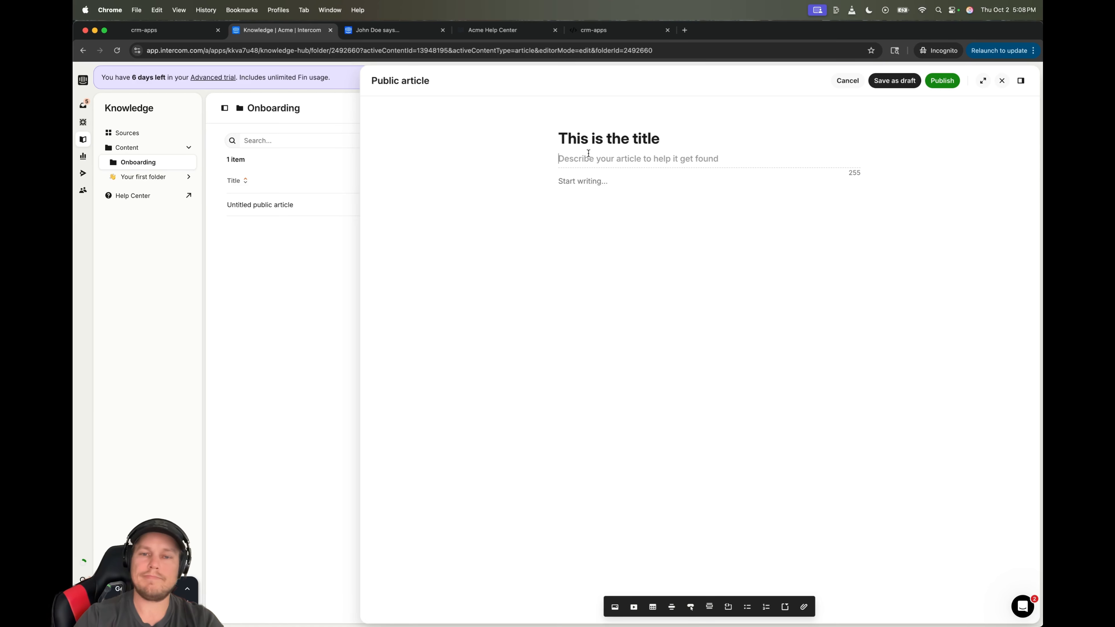
type("ples and Oran")
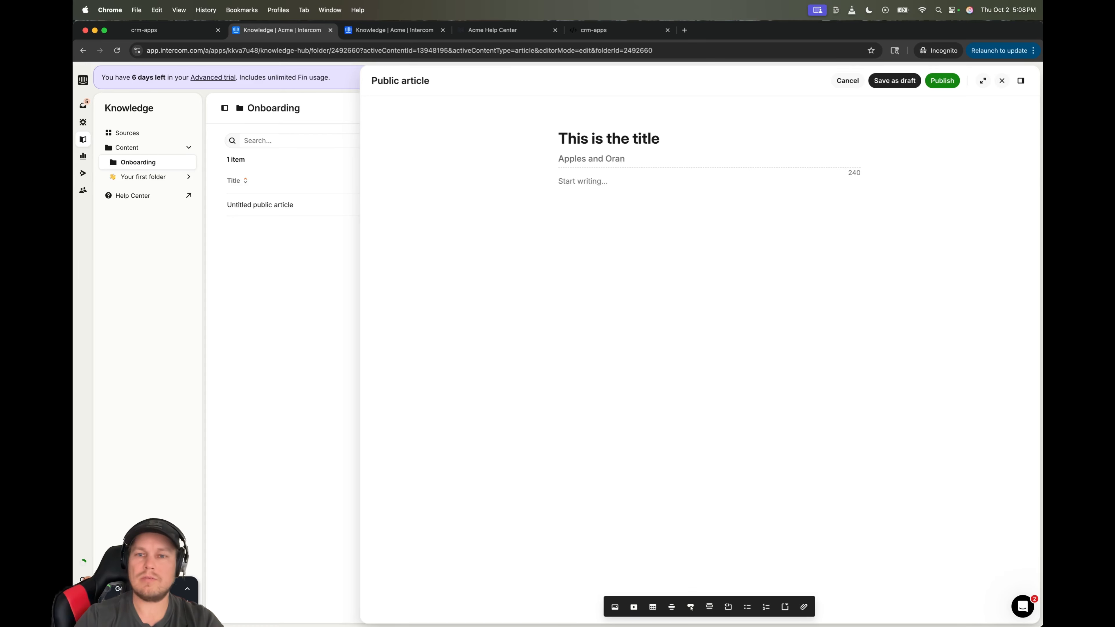
type("ges")
- Add a line of placeholder body text and an embed video block
left_click(588, 180)
type("adsfasdf")
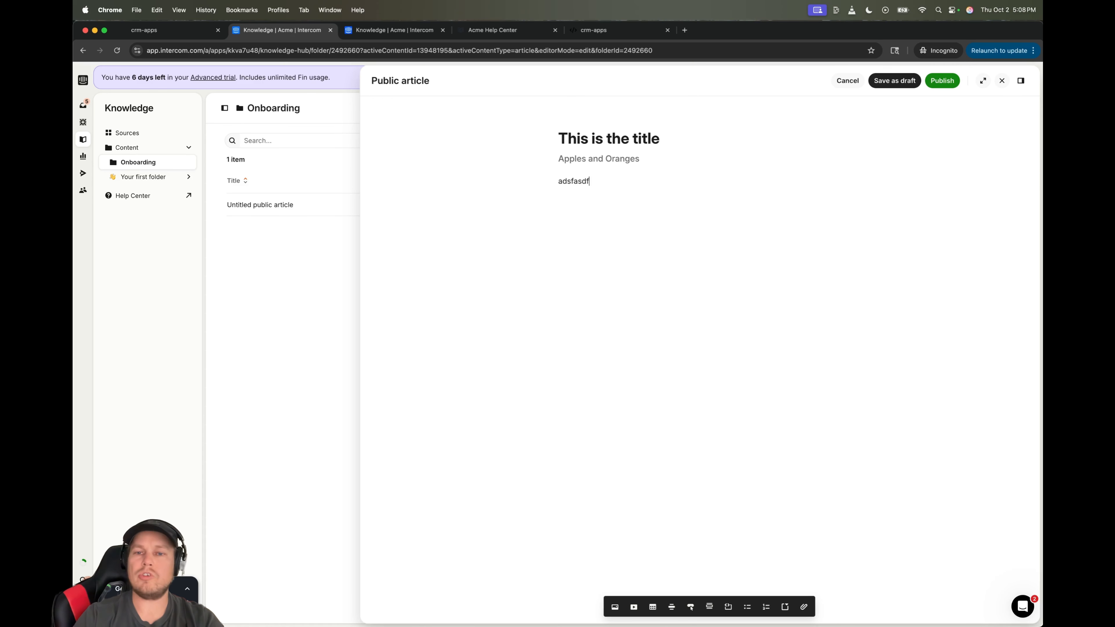
type("asdf")
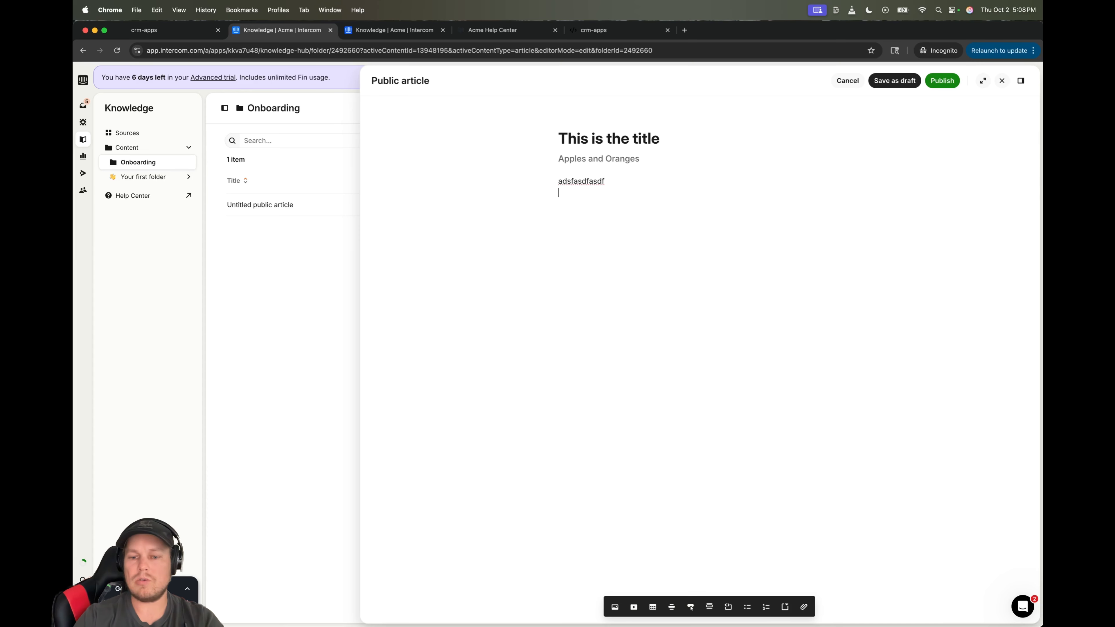
left_click(634, 609)
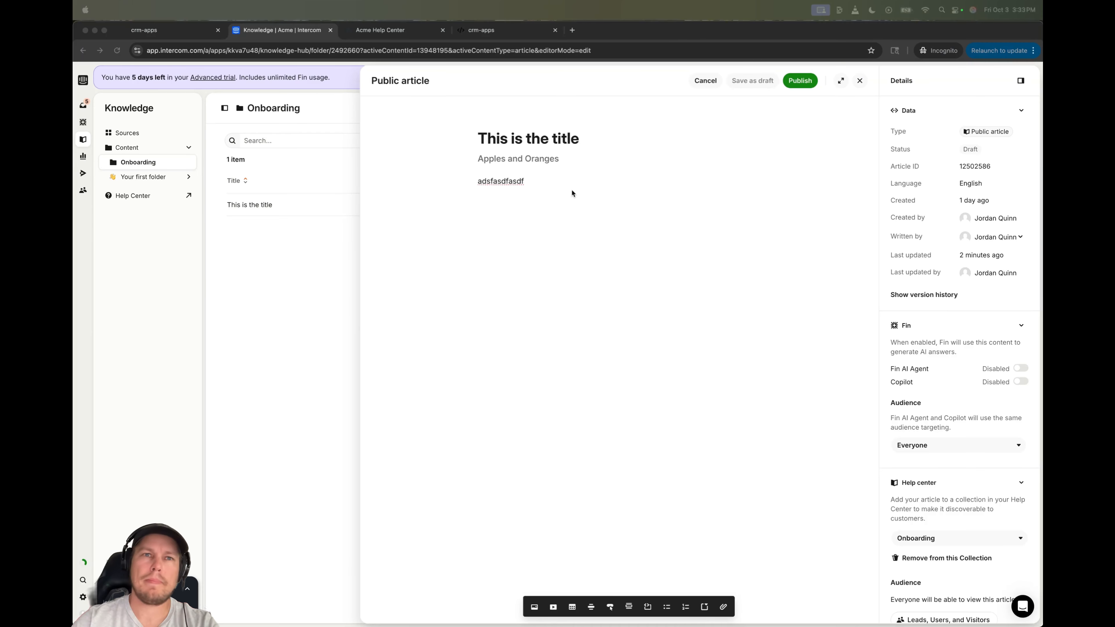
left_click(579, 183)
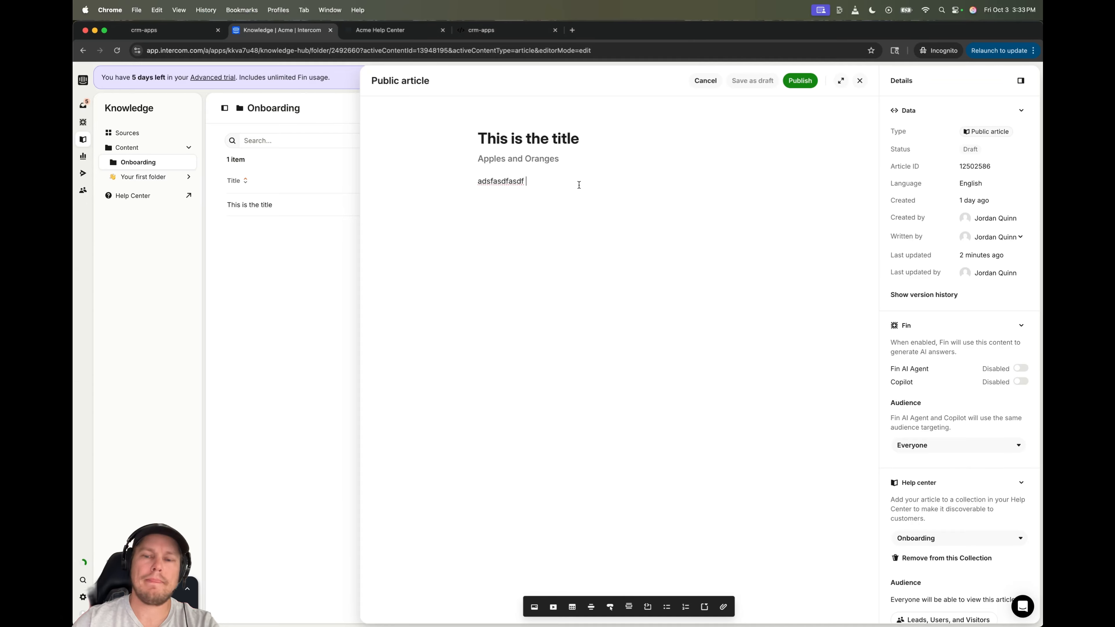
- Insert a call-to-action button and a callout block below the body text
key("Return")
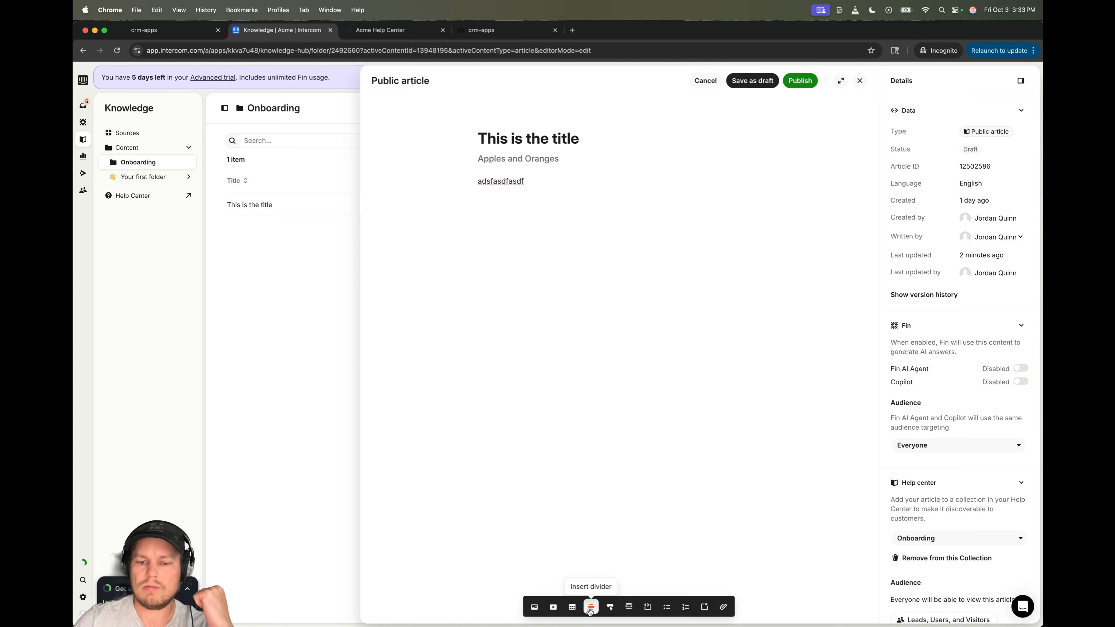
left_click(610, 608)
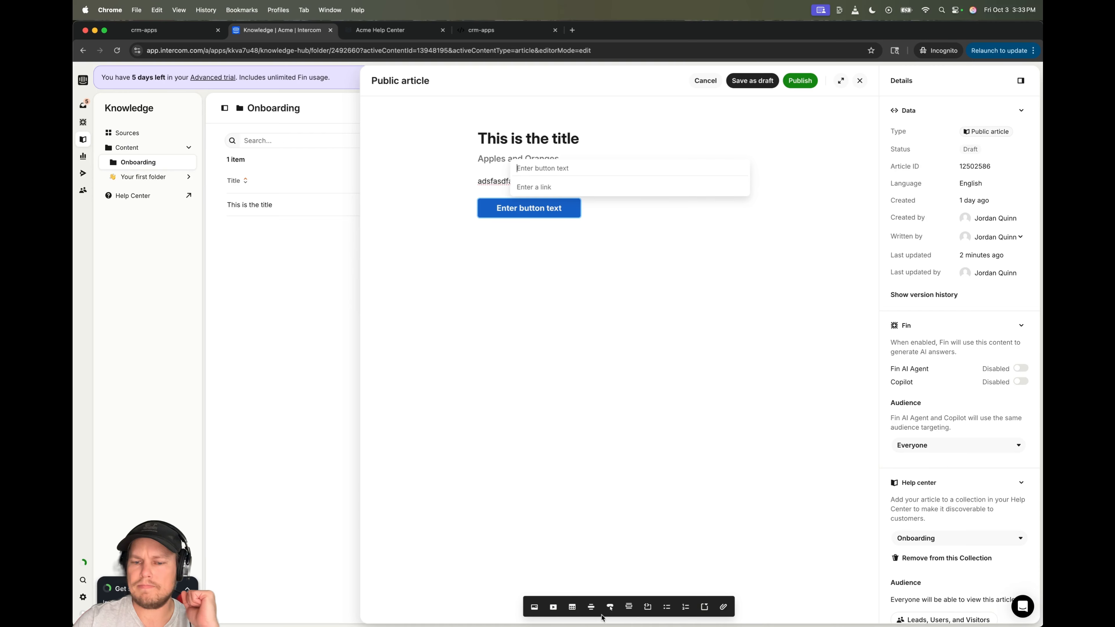
left_click(631, 610)
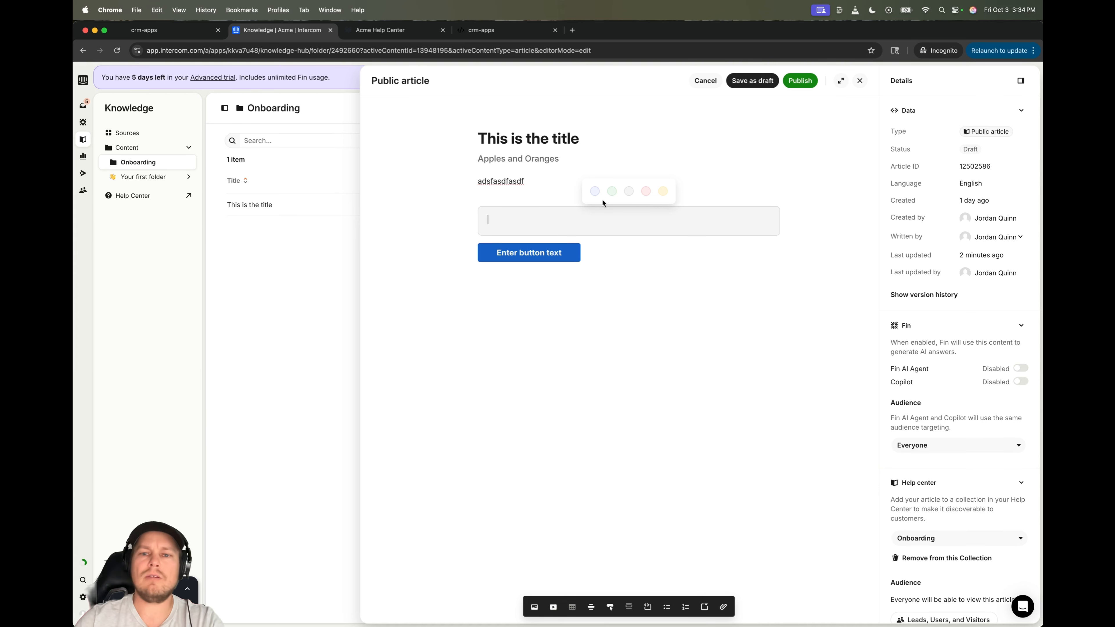
left_click(537, 259)
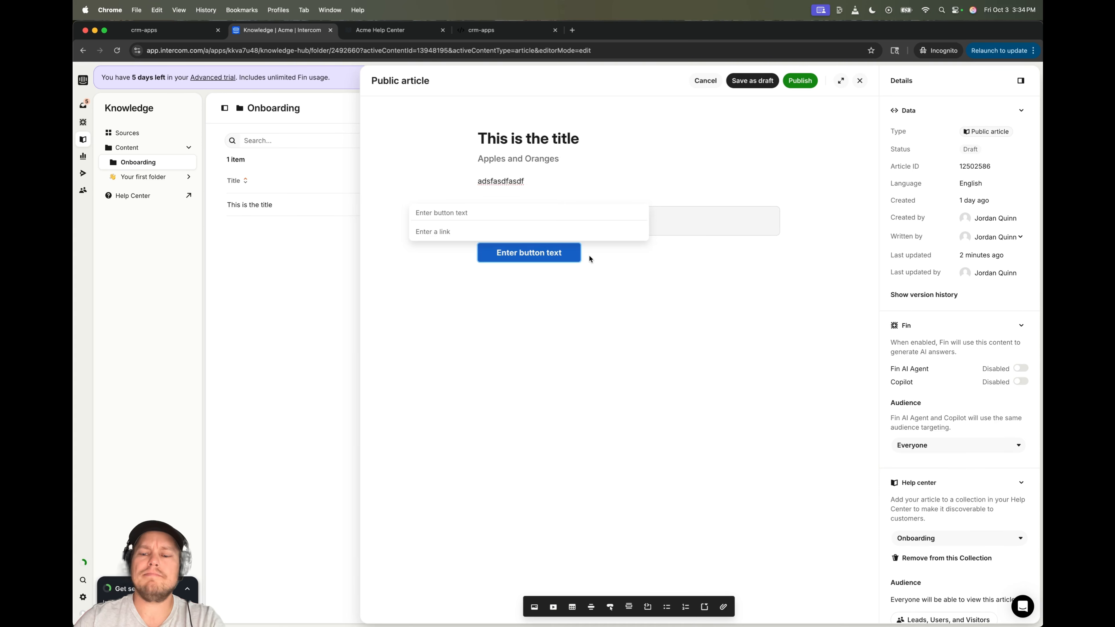
left_click(605, 258)
left_click(637, 250)
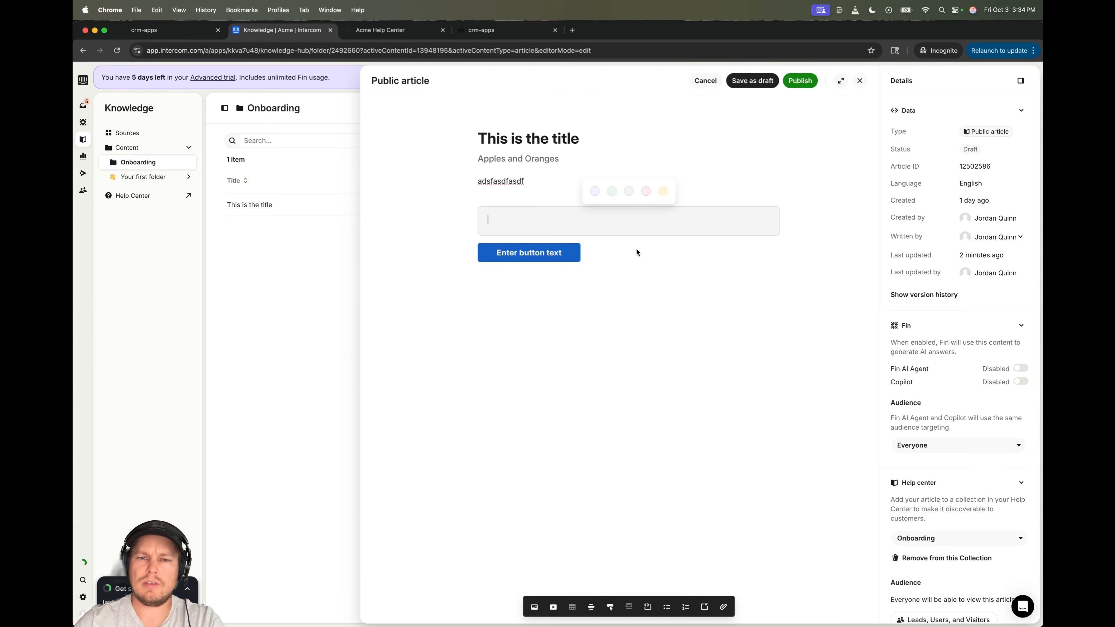
left_click(637, 249)
left_click(607, 249)
left_click(603, 260)
left_click(603, 260)
left_click(602, 259)
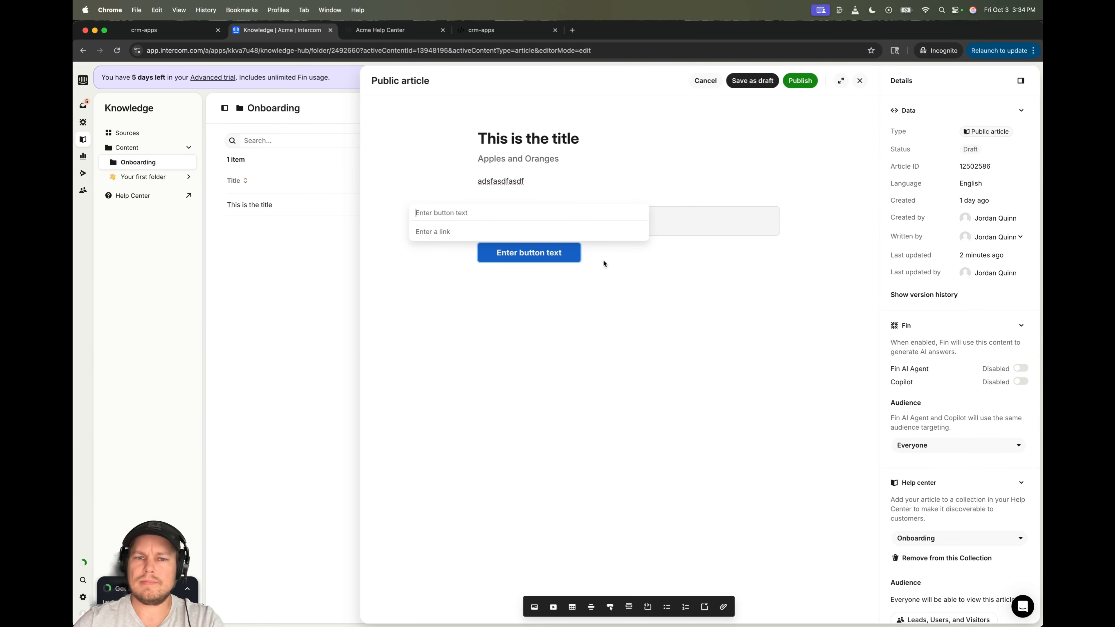
left_click(603, 260)
left_click(518, 231)
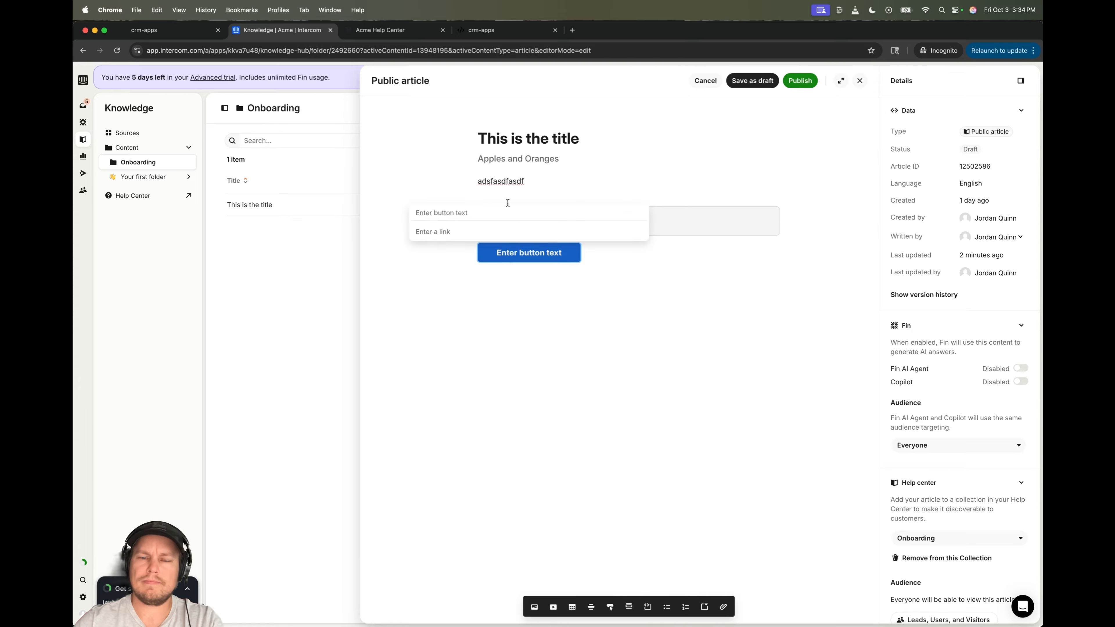
- Add the line 'asdfasd', label the button 'asdfasdf' linking to 'asdfasdasdf.c', and publish
left_click(562, 310)
type("asdfasd")
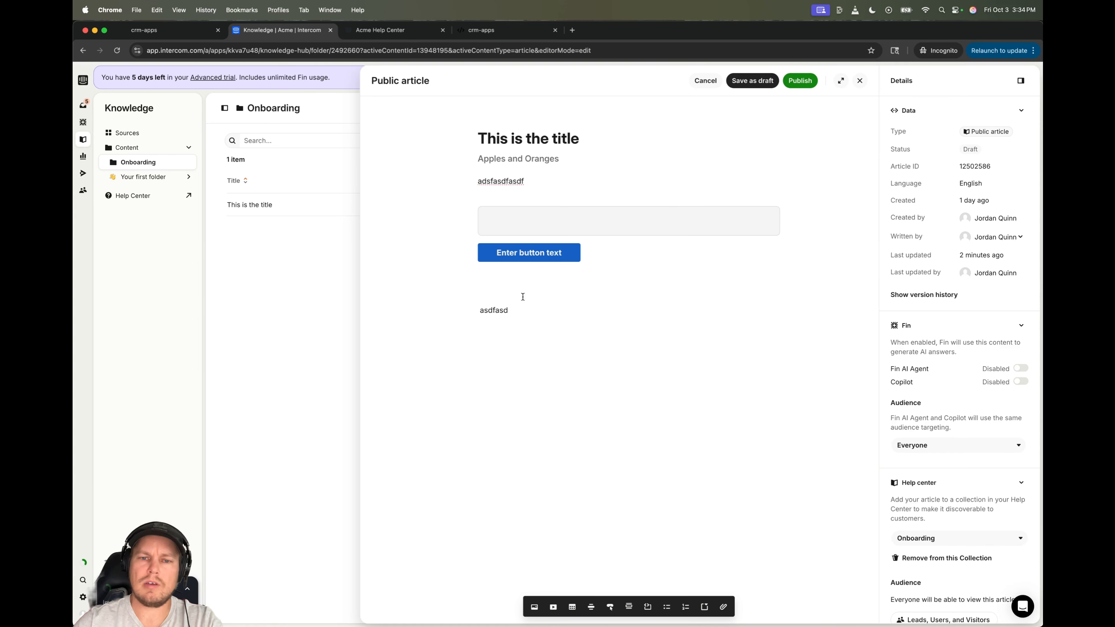
key("BackSpace")
key("BackSpace")
key("BackSpace")
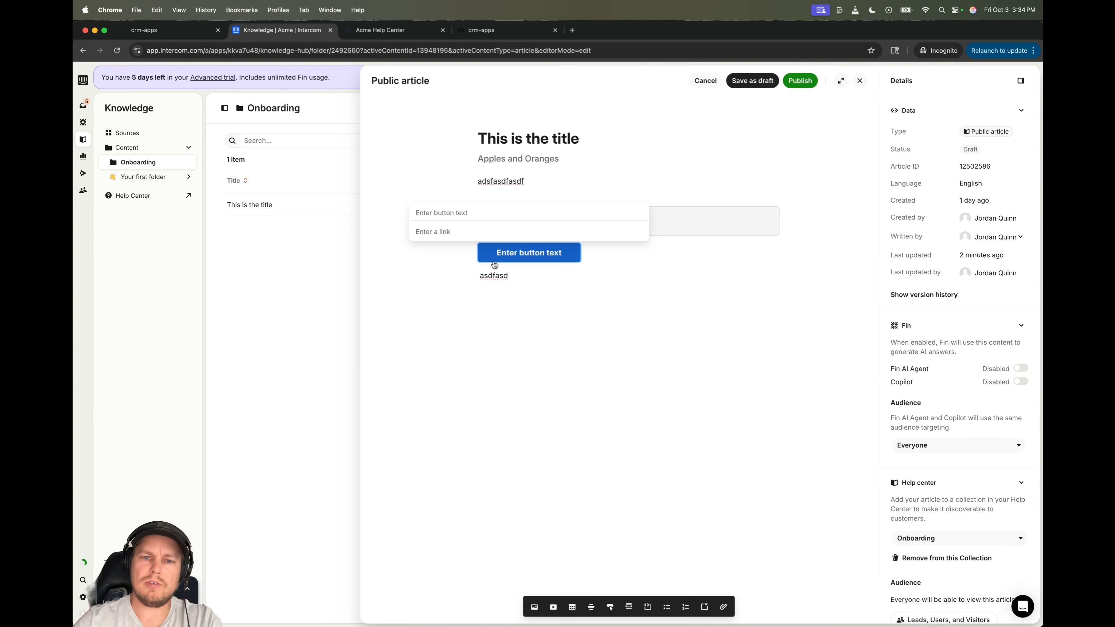
type("asdfasdf")
left_click(463, 236)
type("asdfasdasdf.c")
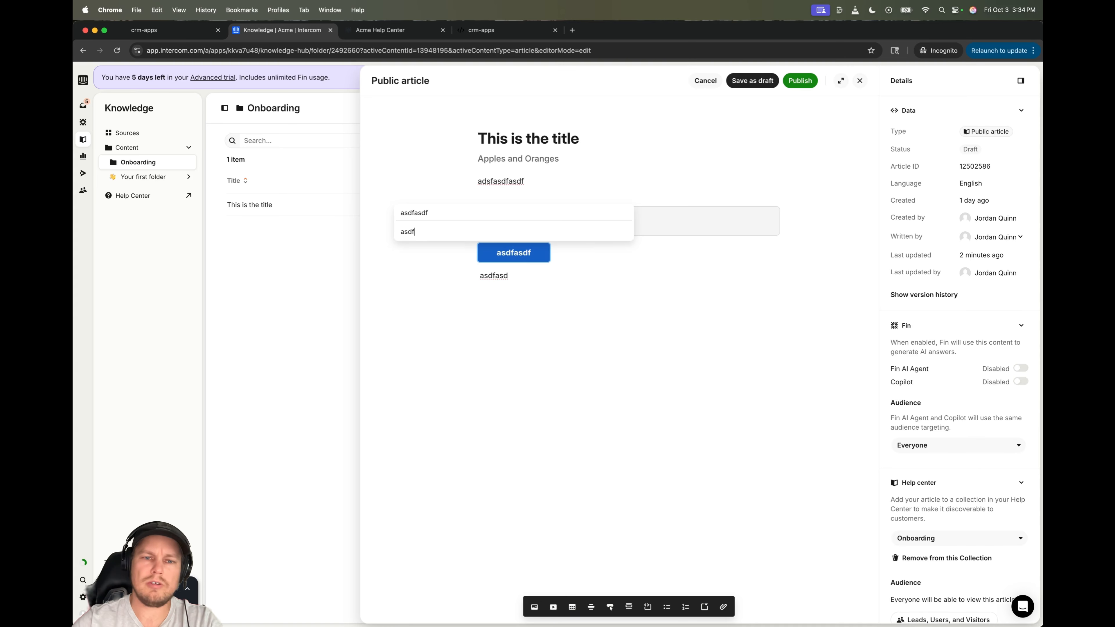
left_click(713, 303)
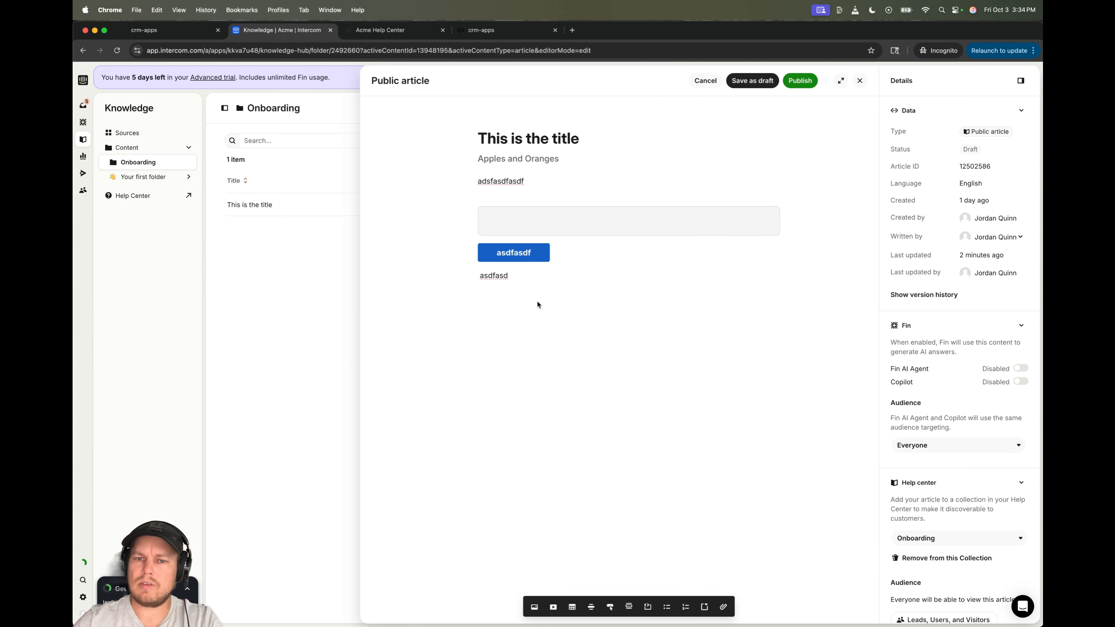
left_click(801, 82)
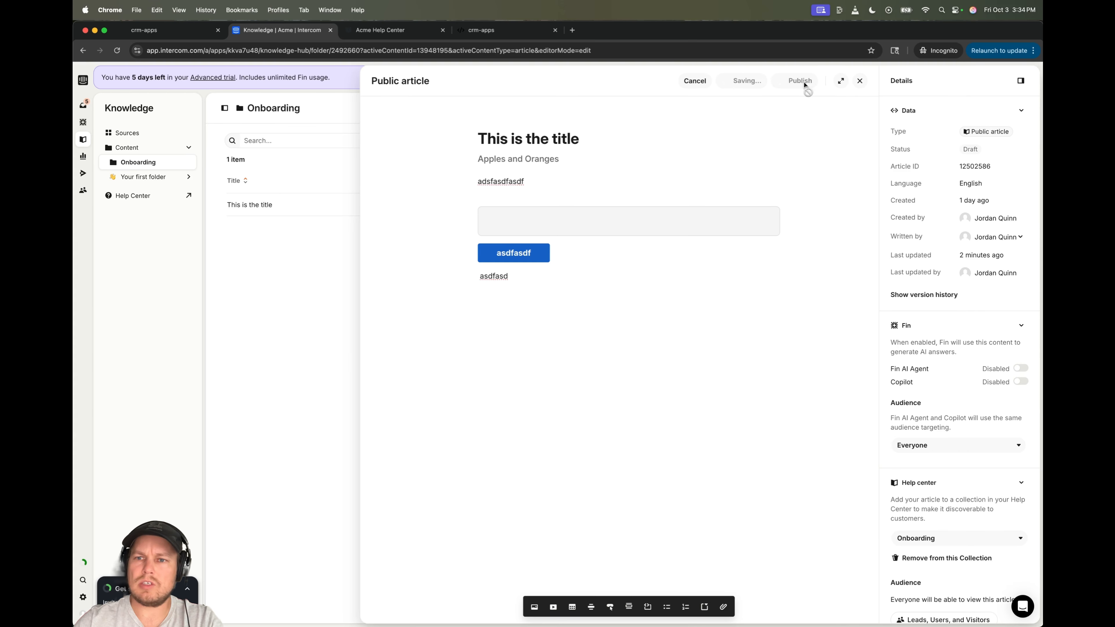
- Check the GoHighLevel and Help Center tabs, then try publishing the article from the editor
left_click(167, 31)
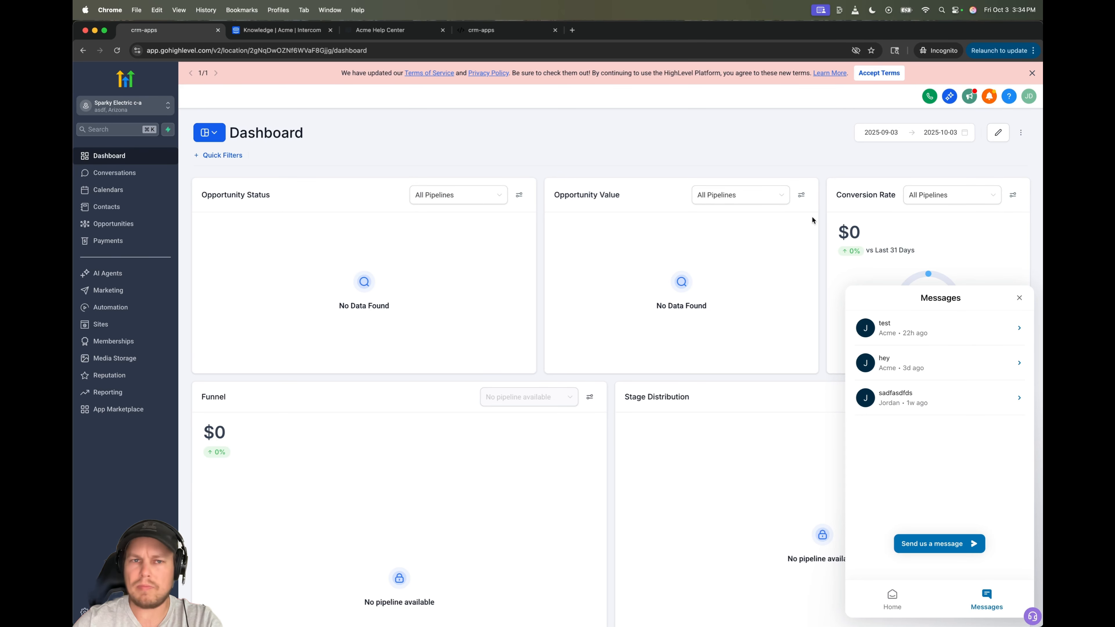
left_click(380, 30)
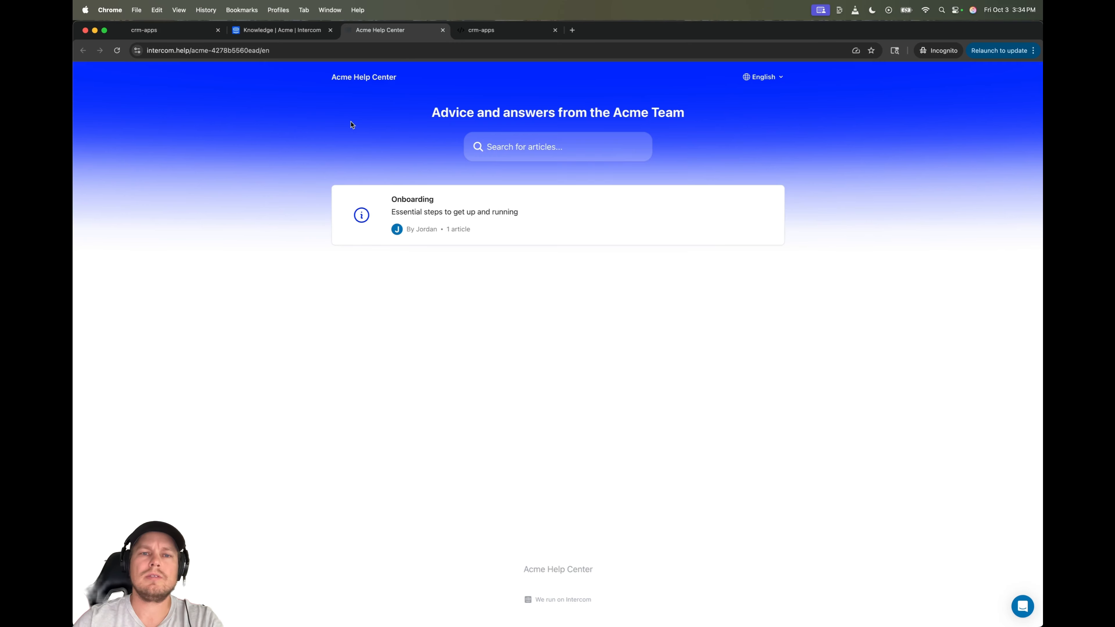
left_click(274, 31)
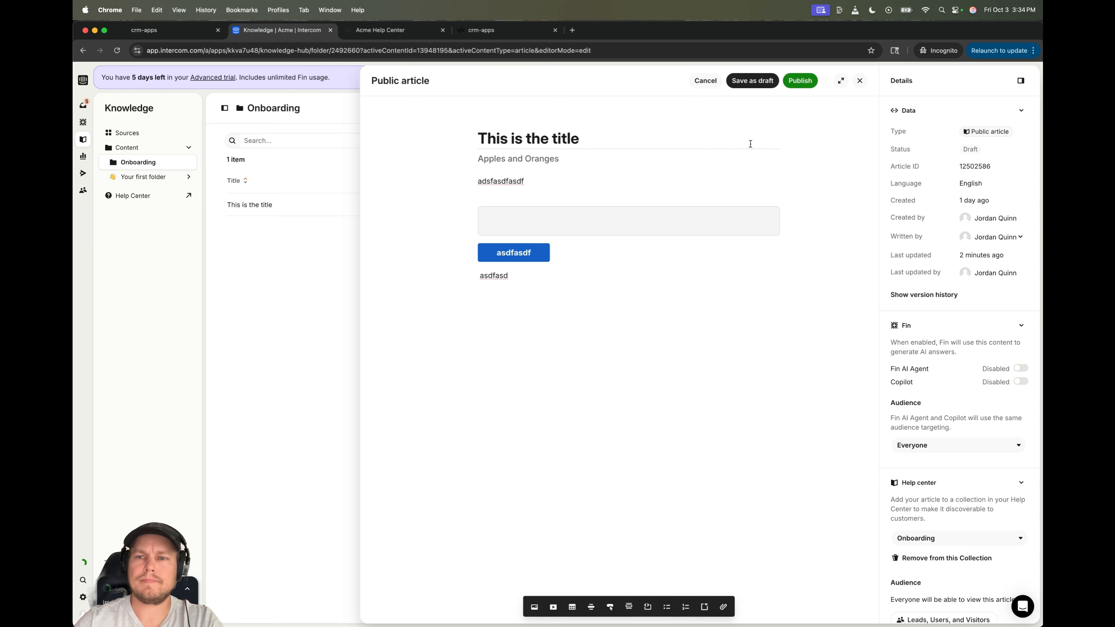
left_click(800, 80)
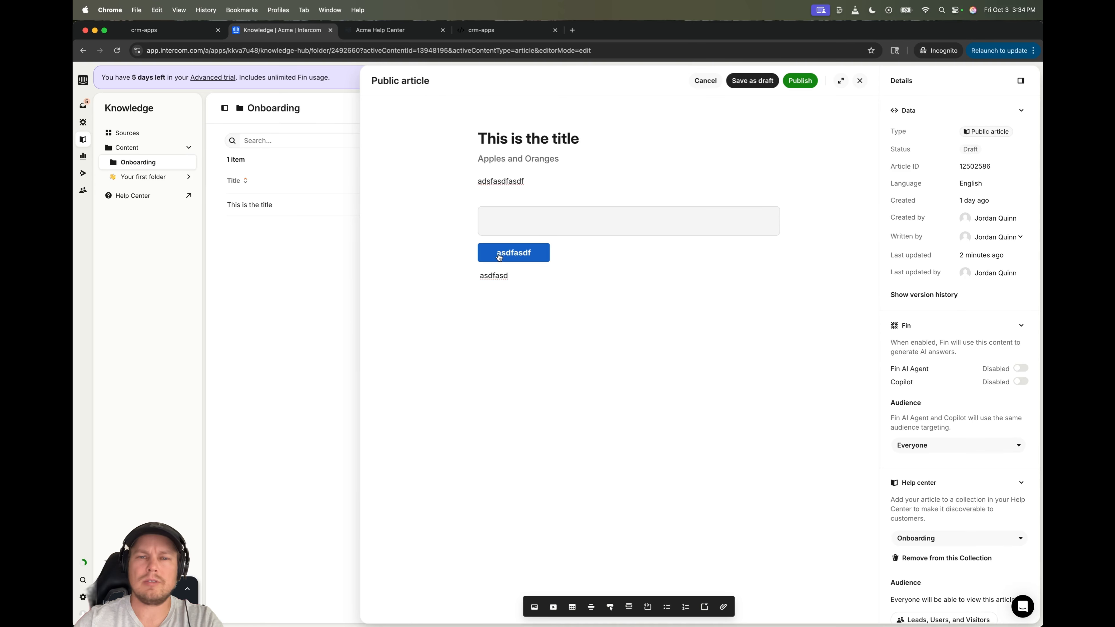
- Link the article's button to asdfasdf.com, publish the article, and return to GoHighLevel
left_click(514, 254)
type("asdfasdf.com")
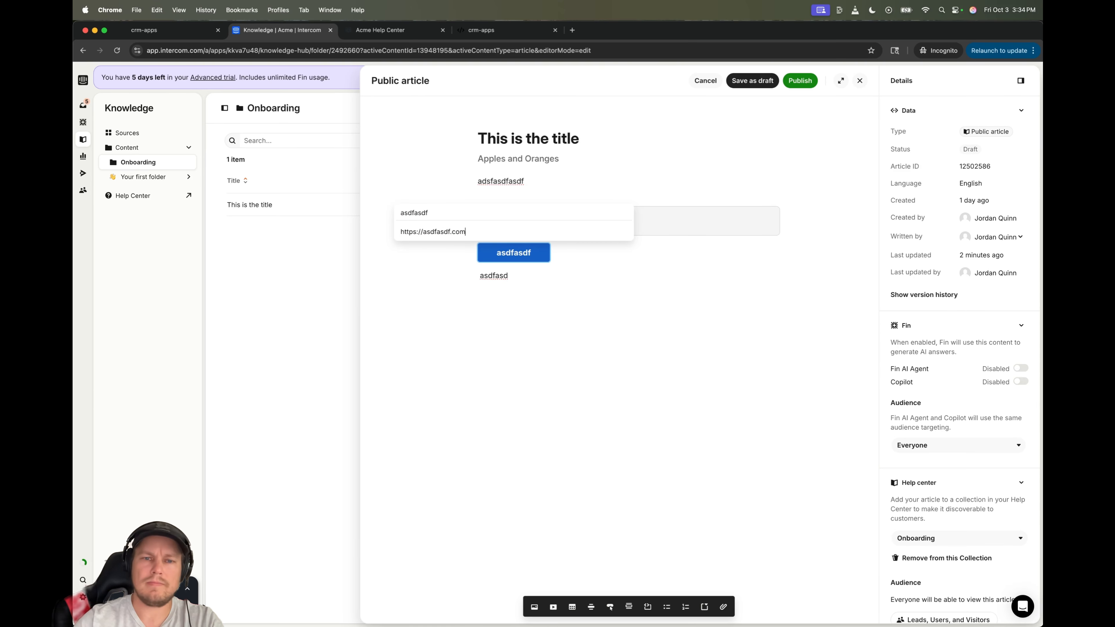
key("Return")
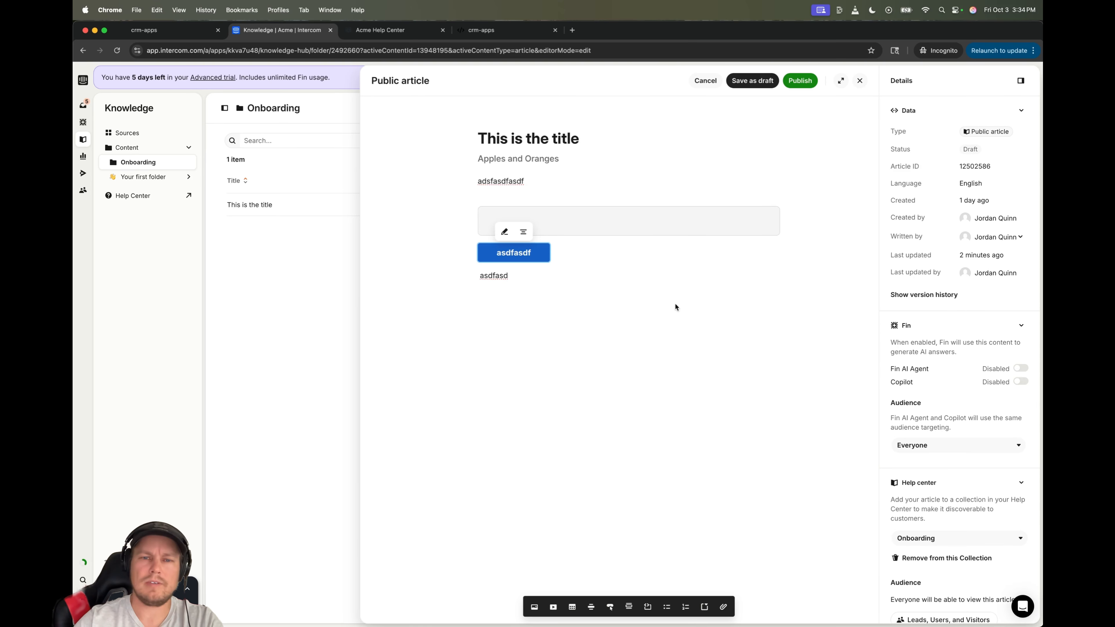
left_click(620, 330)
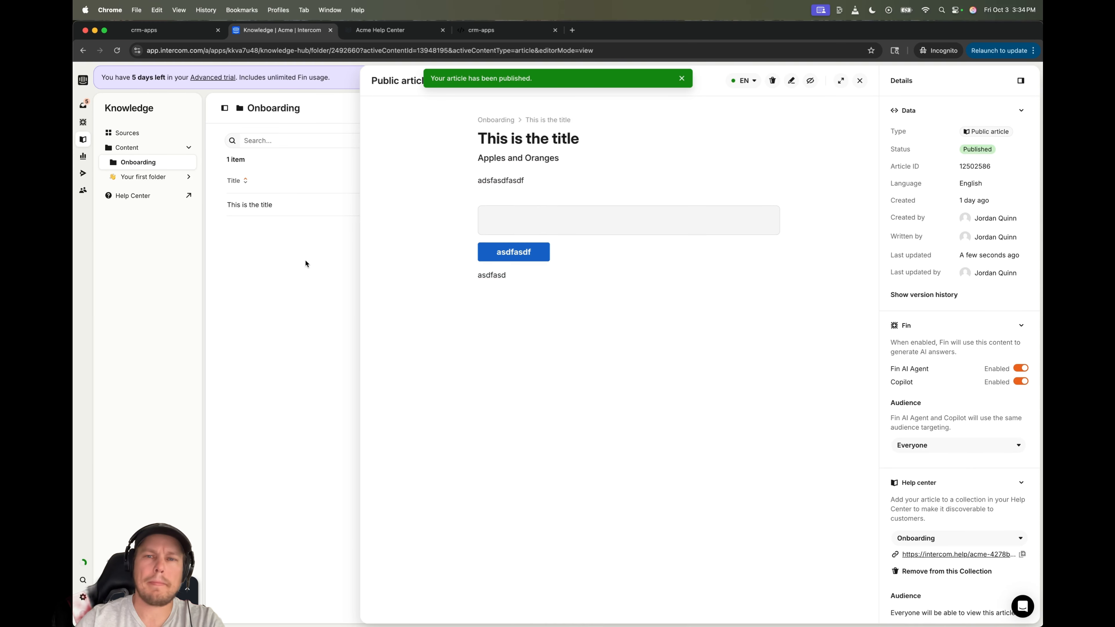
left_click(159, 33)
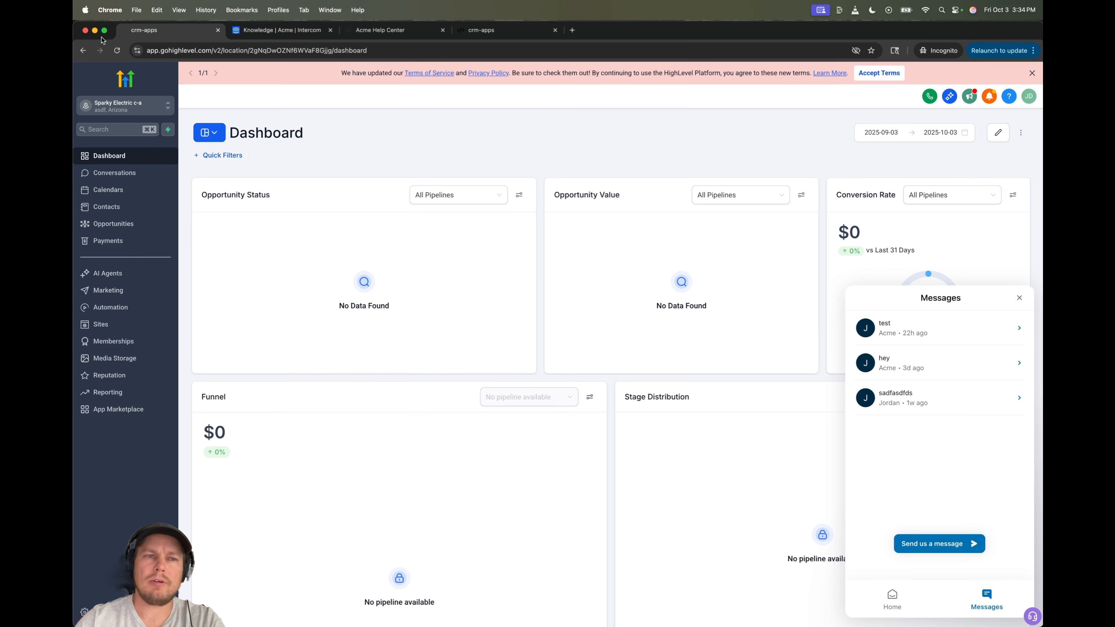
- Reload the GoHighLevel dashboard and open the chat messenger to its conversation list
left_click(117, 51)
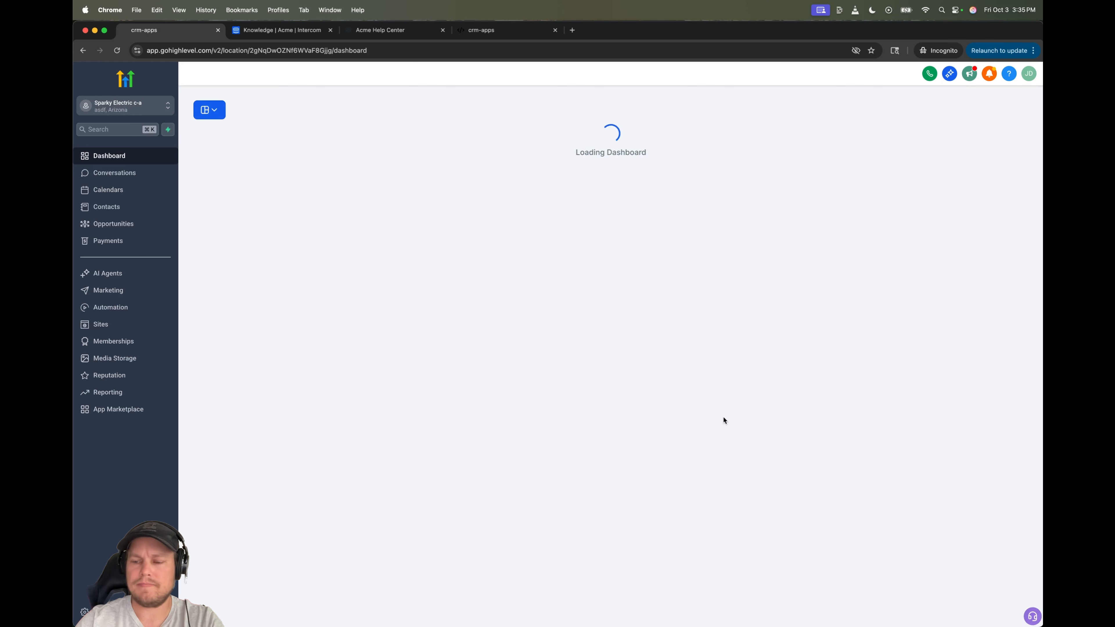
left_click(1032, 616)
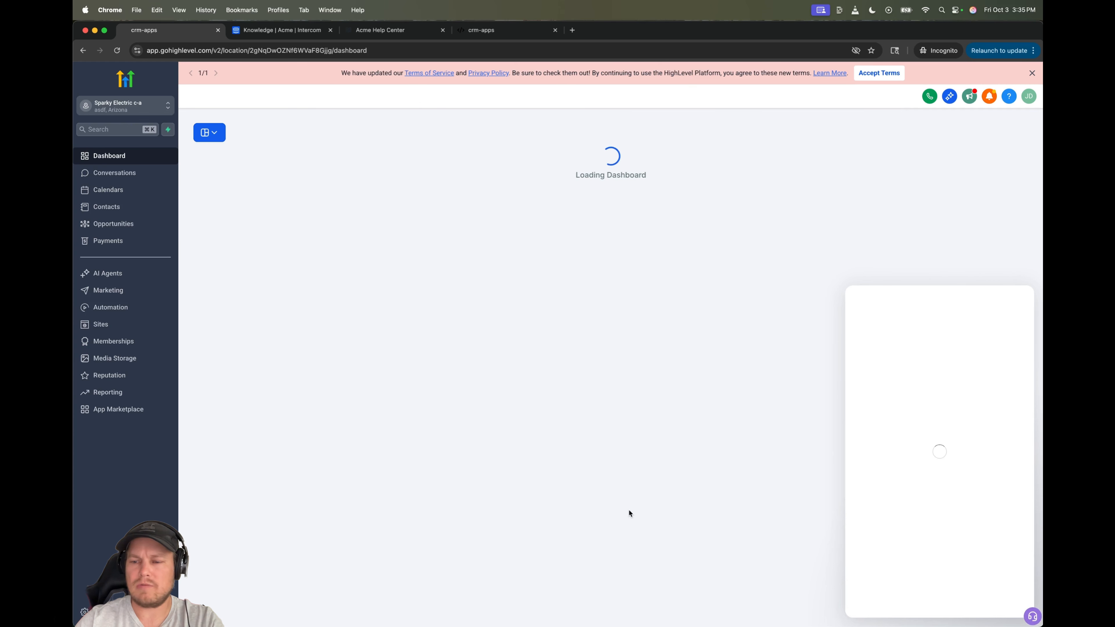
left_click(861, 299)
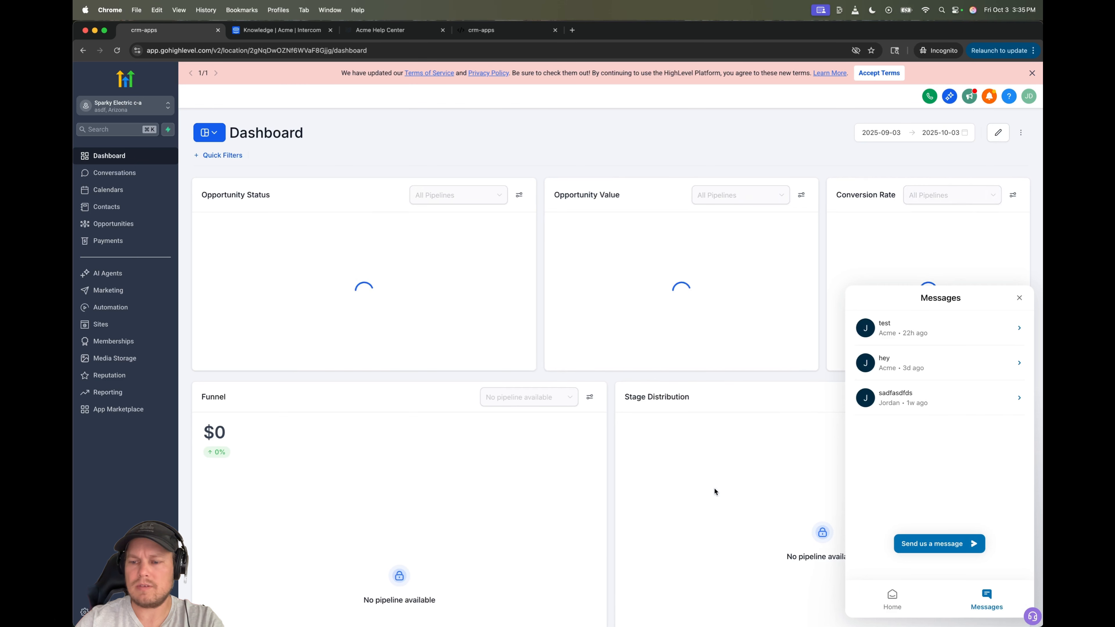
- Open the Intercom workspace Settings from the account menu
left_click(273, 32)
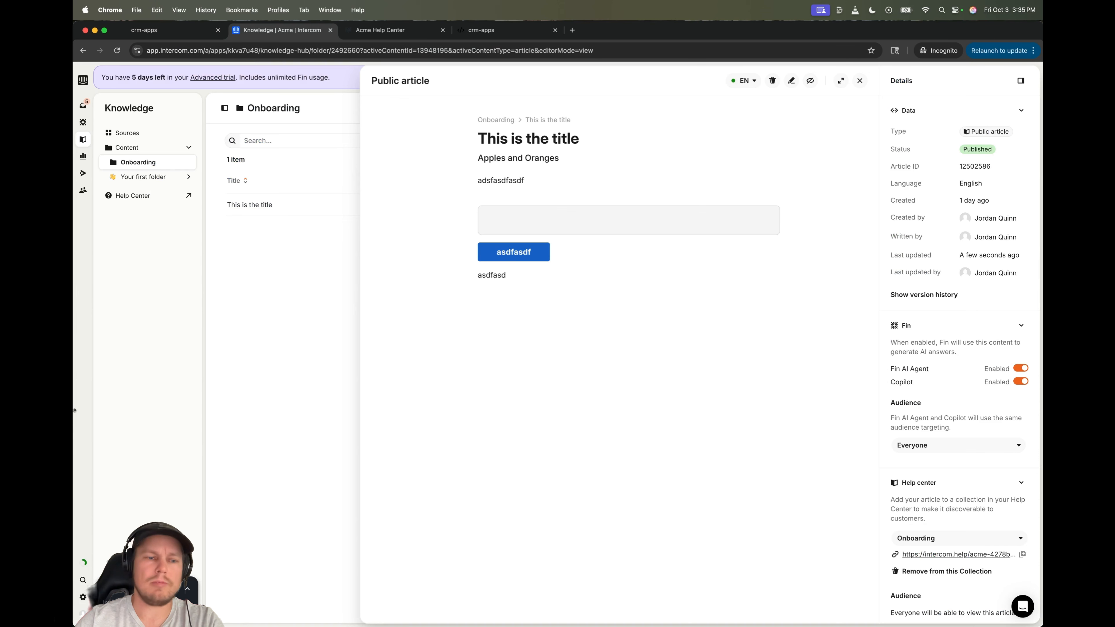
left_click(83, 613)
left_click(103, 597)
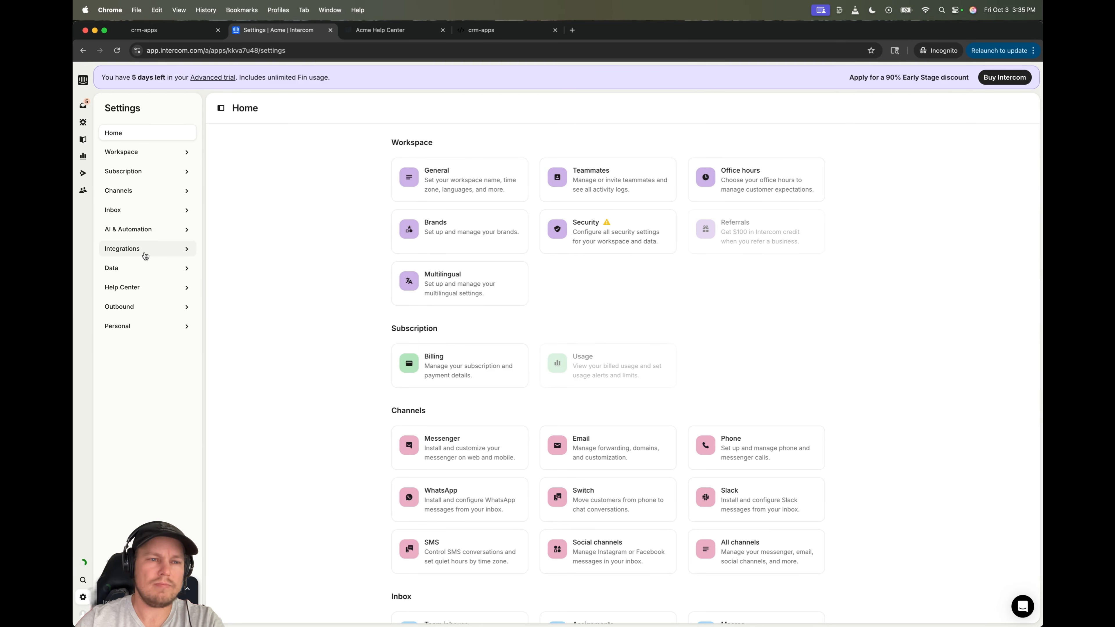
- Under Messenger Spaces for Users, add the Help space and set it live
left_click(154, 194)
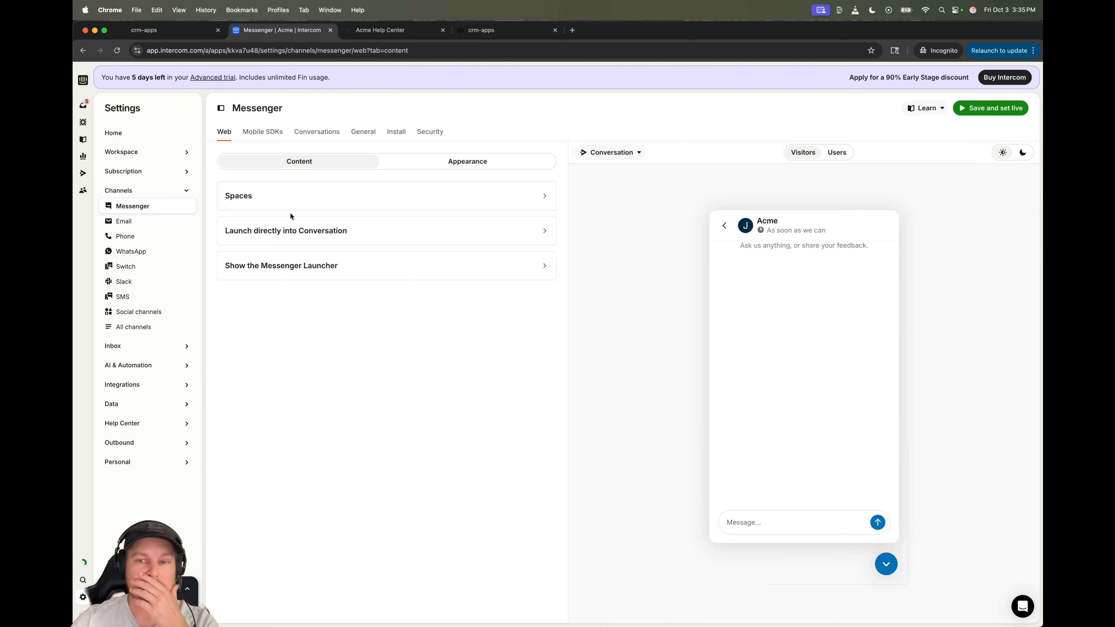
left_click(319, 200)
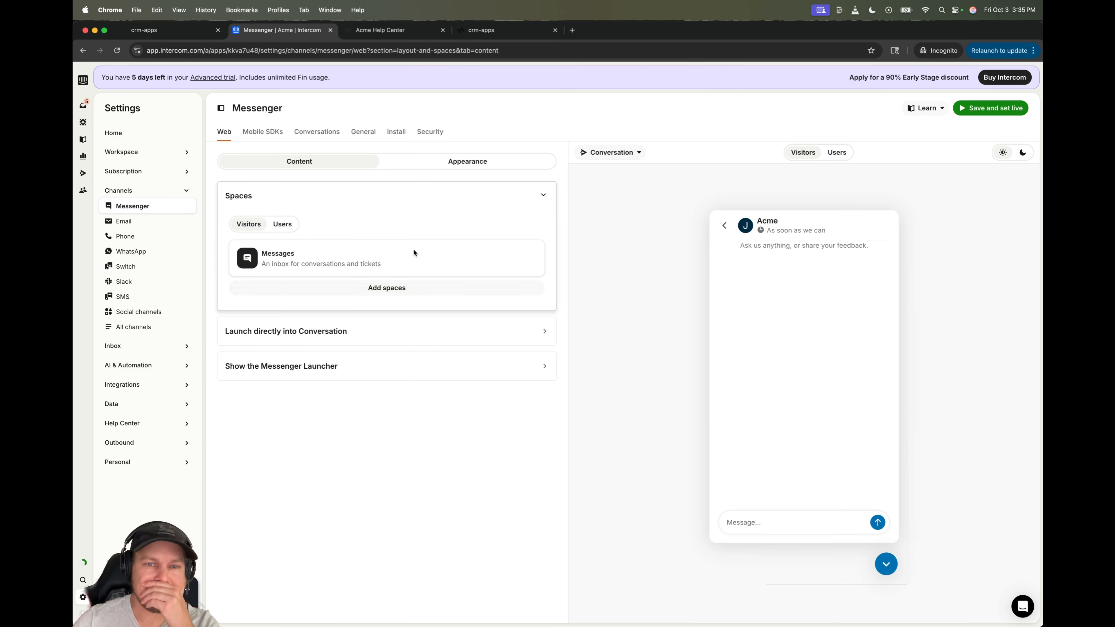
left_click(836, 154)
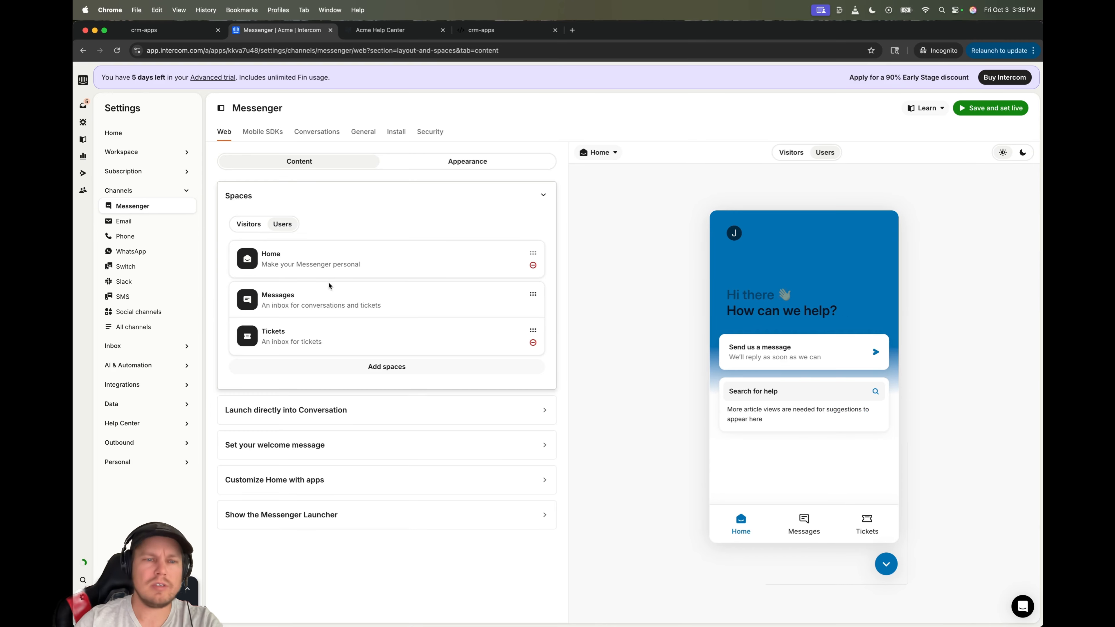
left_click(366, 369)
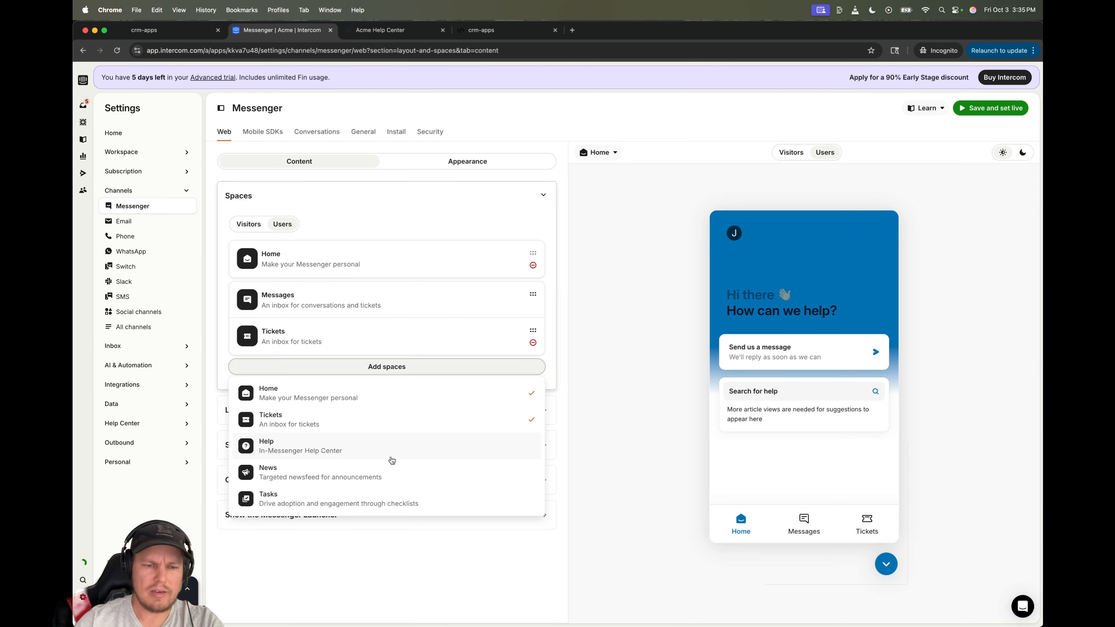
left_click(419, 448)
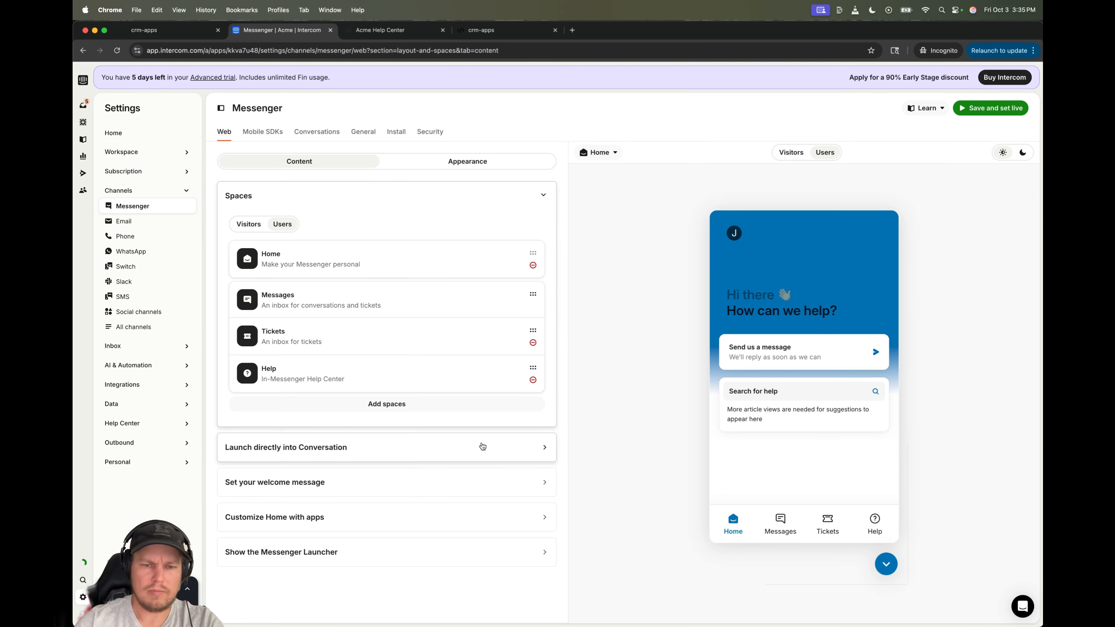
left_click(1018, 113)
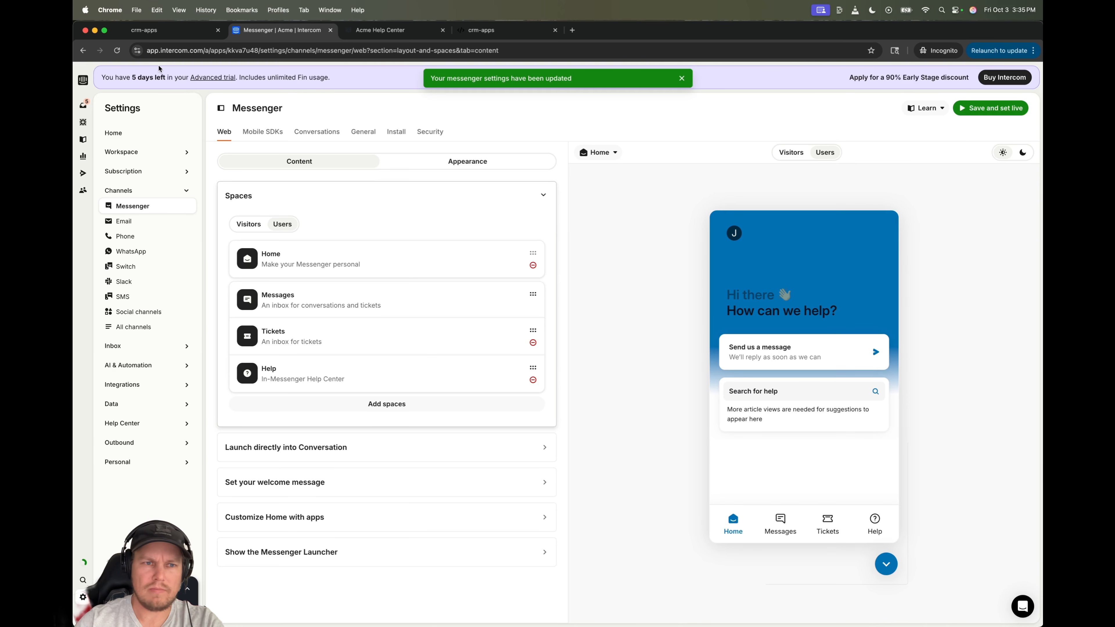
left_click(175, 31)
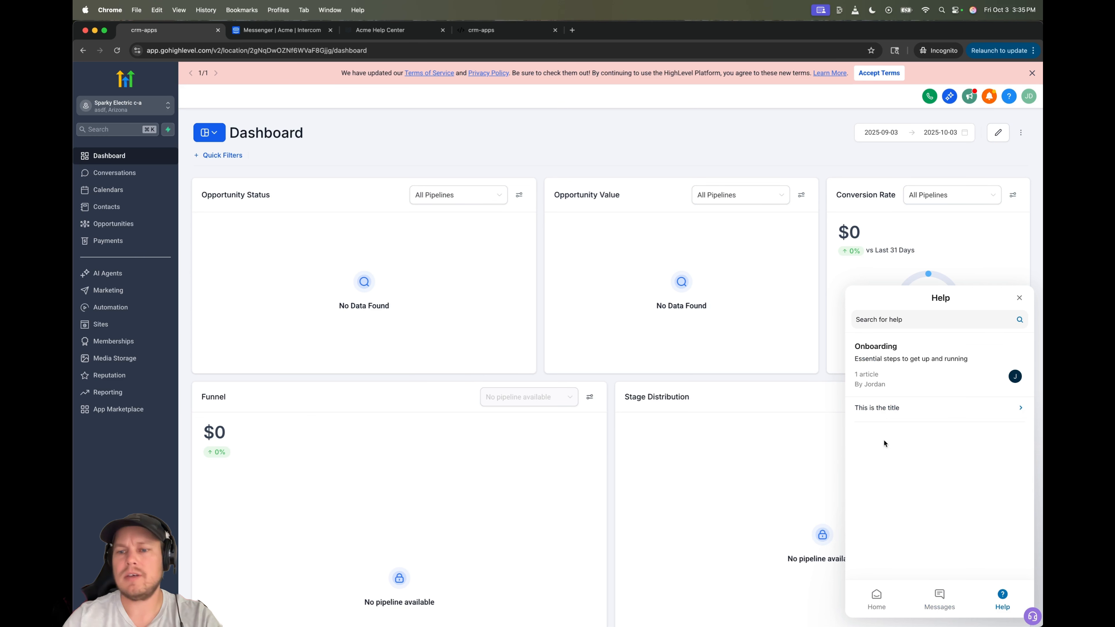
- Preview the article 'This is the title' twice in GoHighLevel's Help messenger, then return to Intercom
left_click(874, 410)
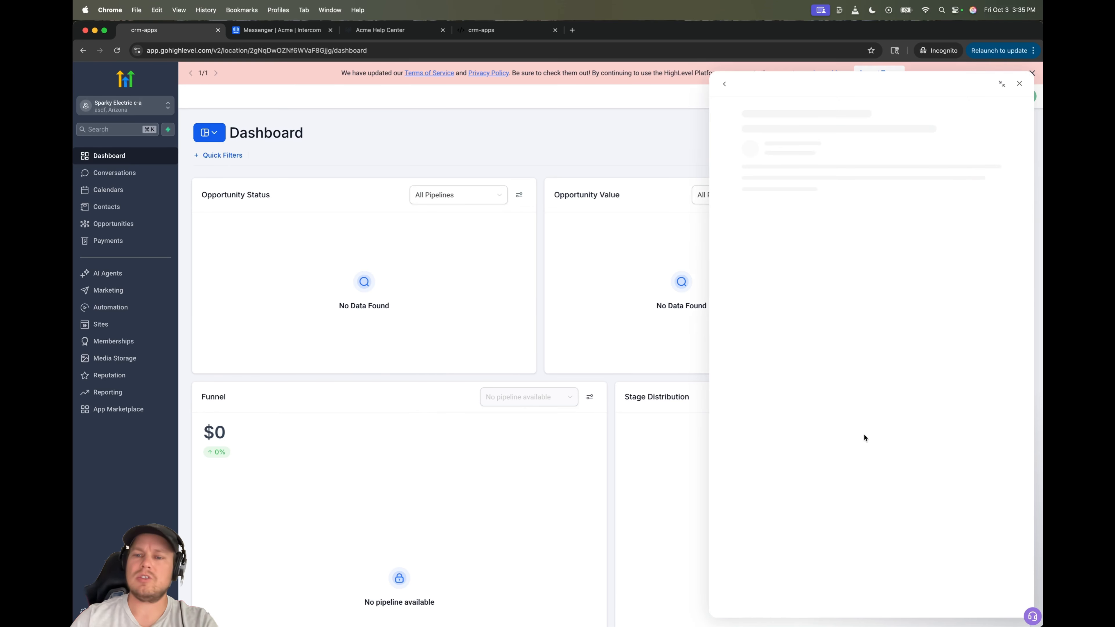
left_click(724, 85)
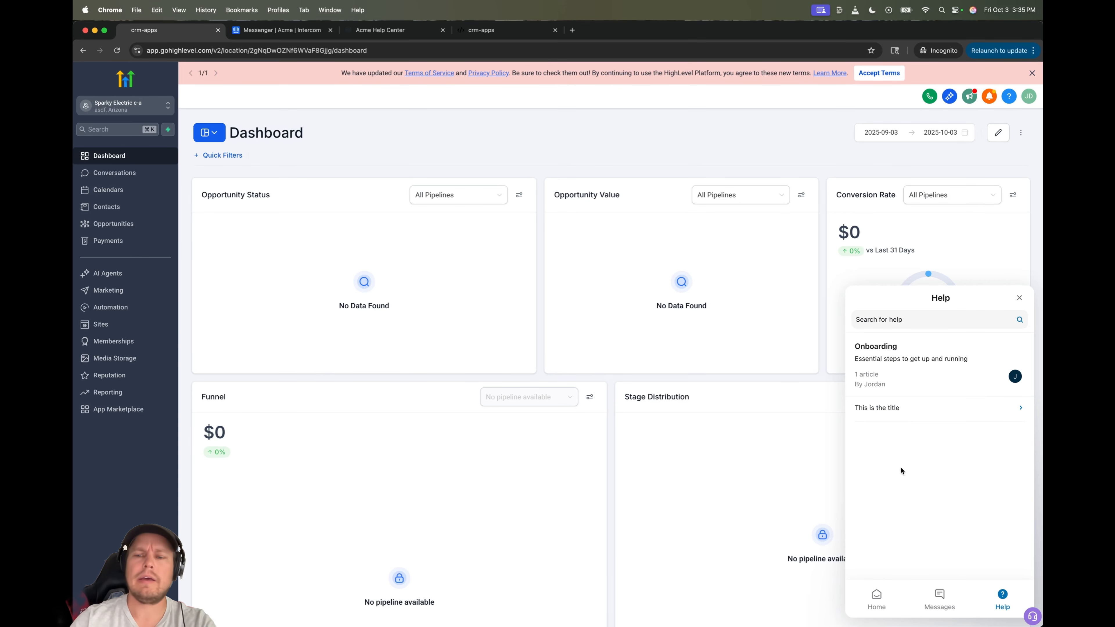
left_click(916, 414)
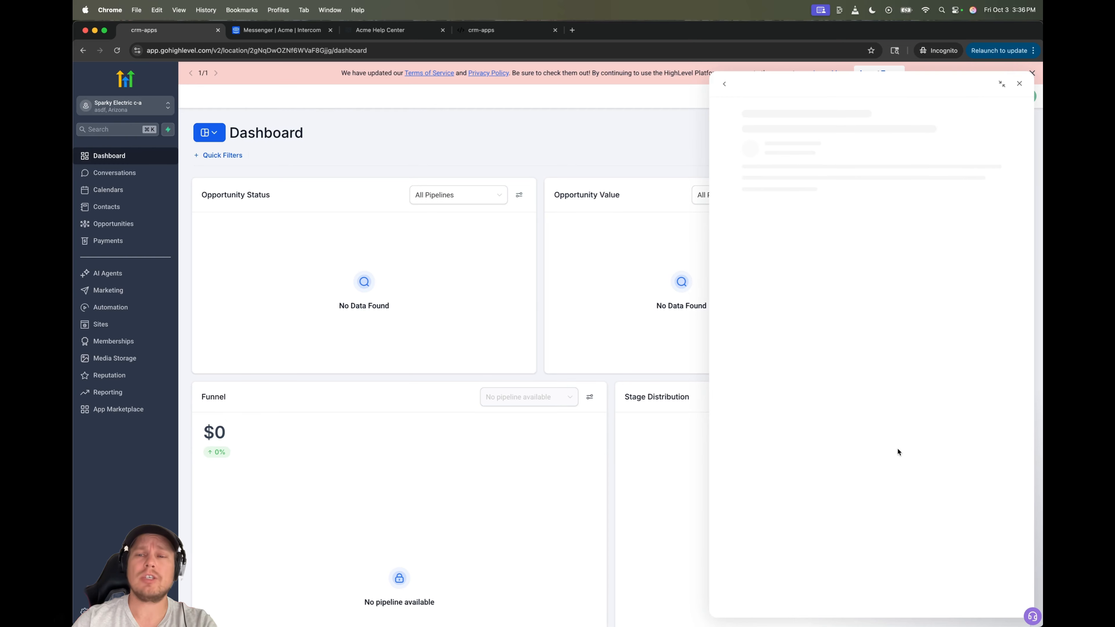
left_click(724, 84)
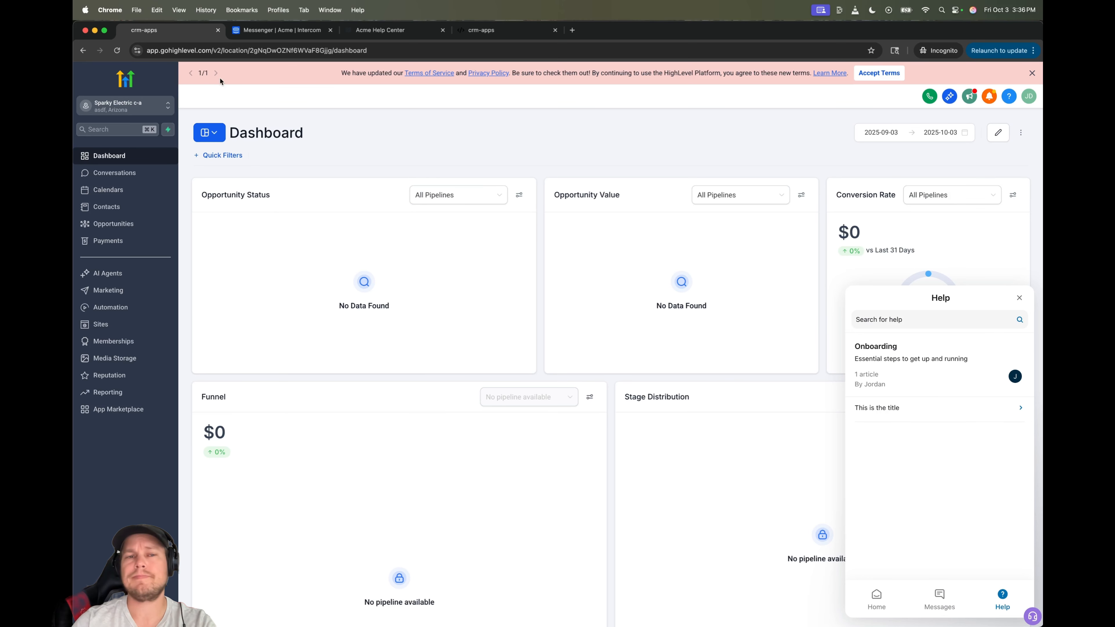
left_click(281, 30)
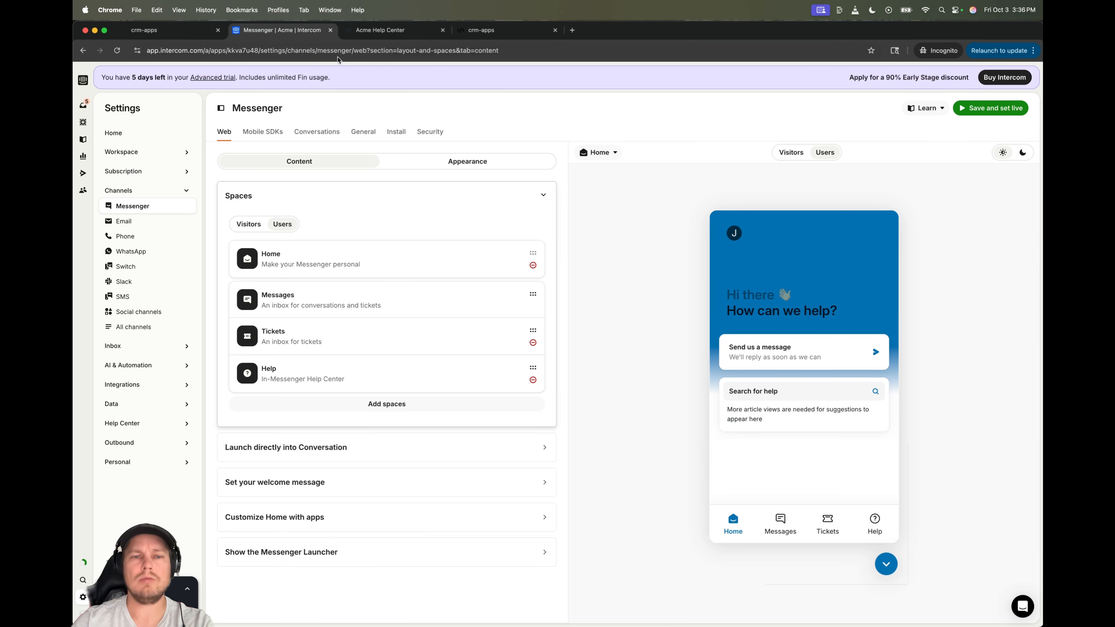
- Open Knowledge > Help Center collections, expand Onboarding, and open its ••• actions menu
mouse_move(95, 191)
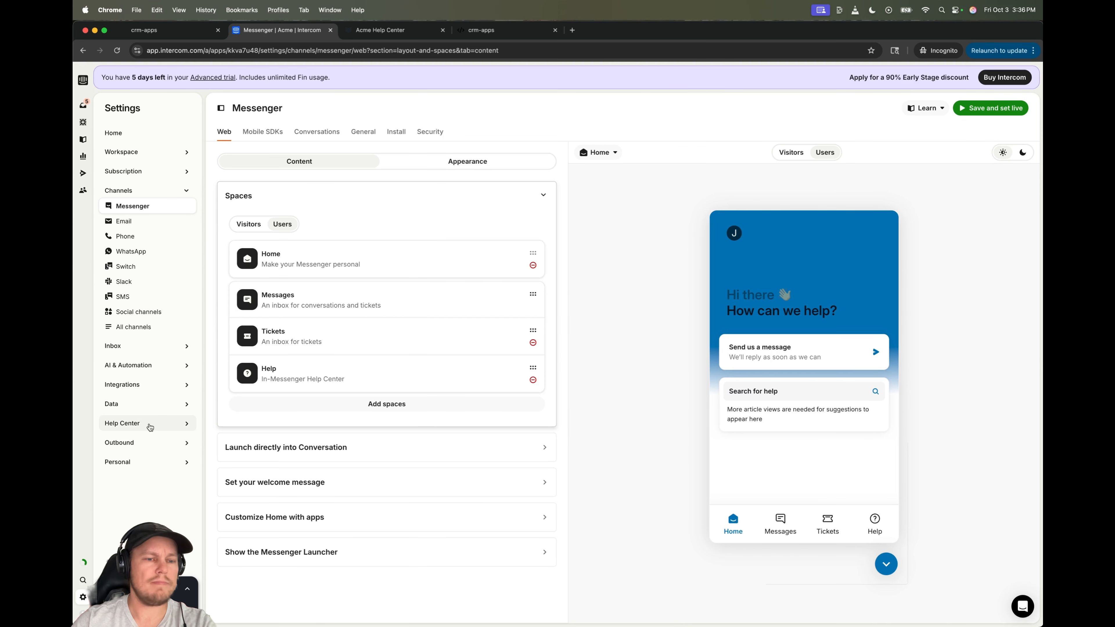
left_click(147, 424)
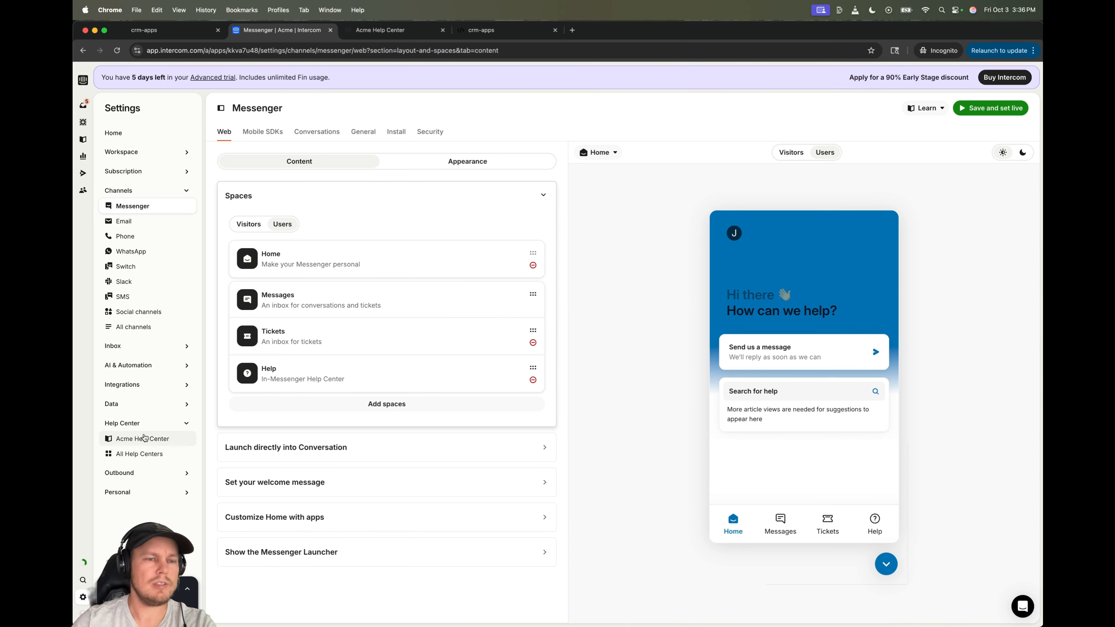
left_click(102, 149)
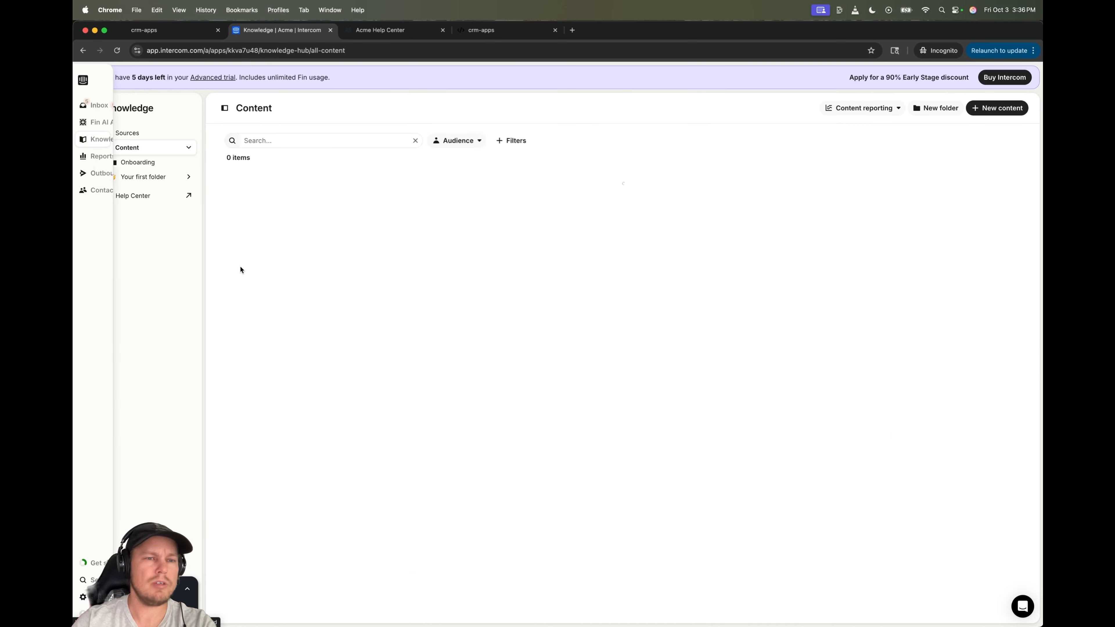
left_click(146, 201)
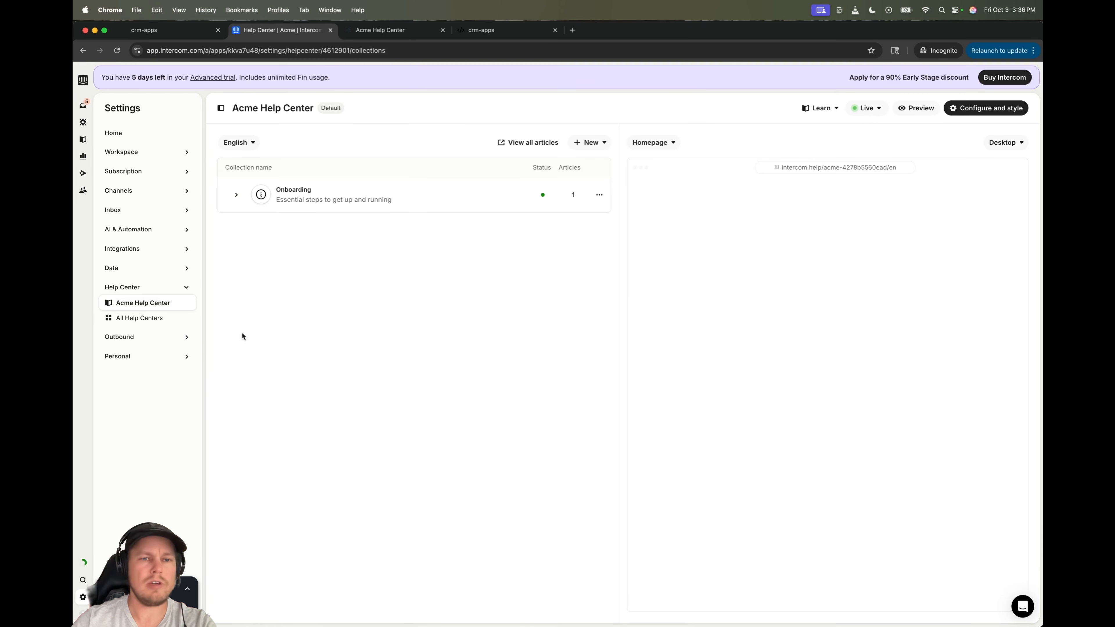
left_click(237, 196)
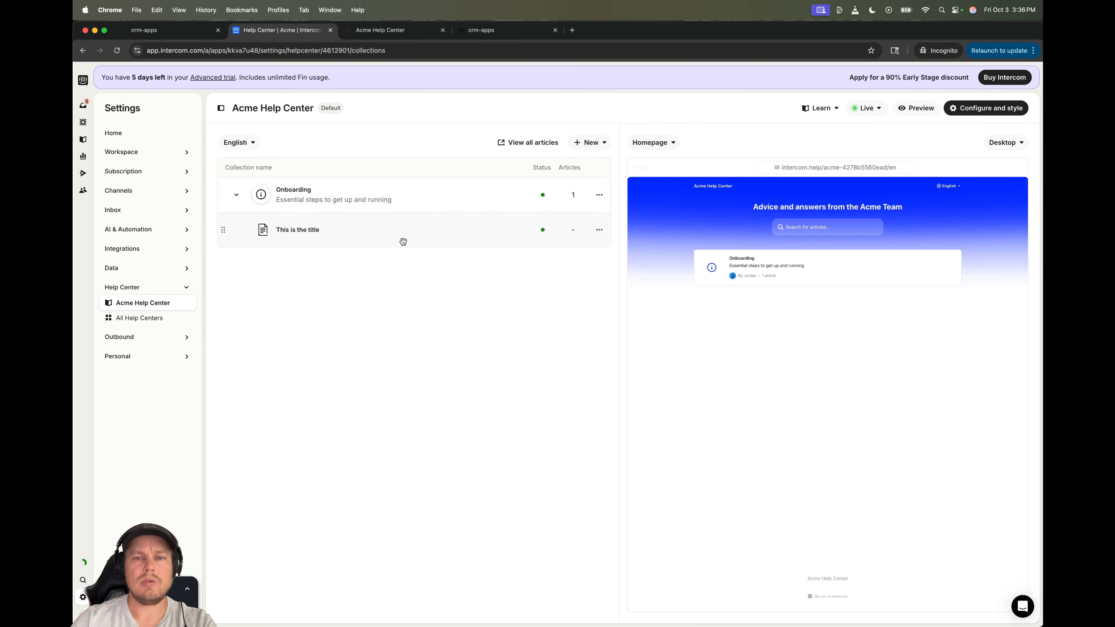
left_click(607, 196)
left_click(600, 195)
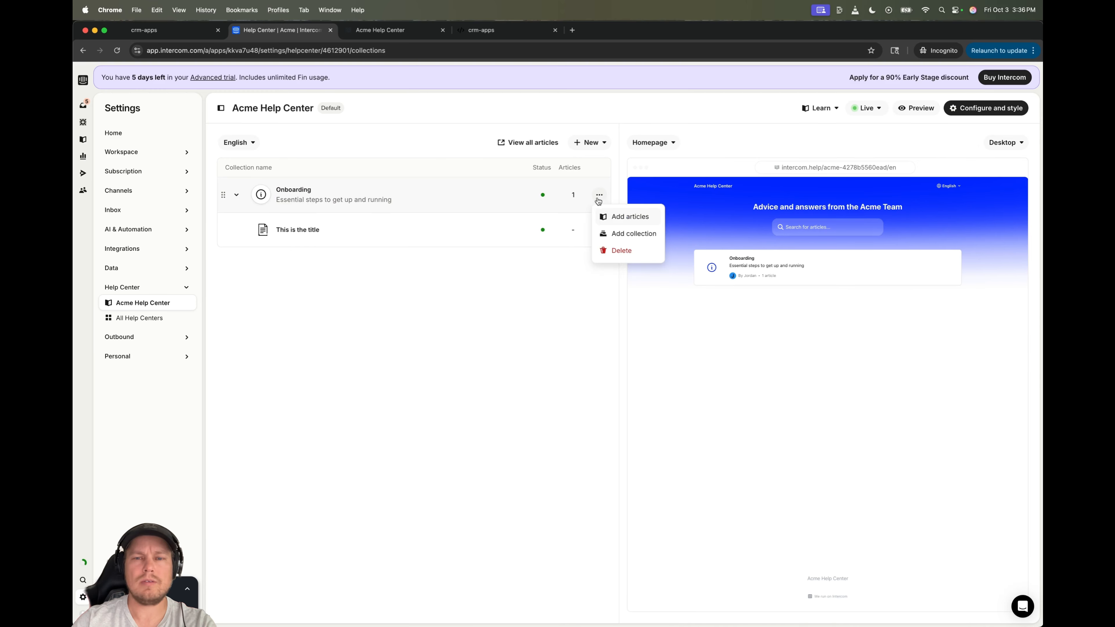
- Create Collection 2, described 'asdfadsf', inside Onboarding, then start a sub-collection under it
left_click(623, 233)
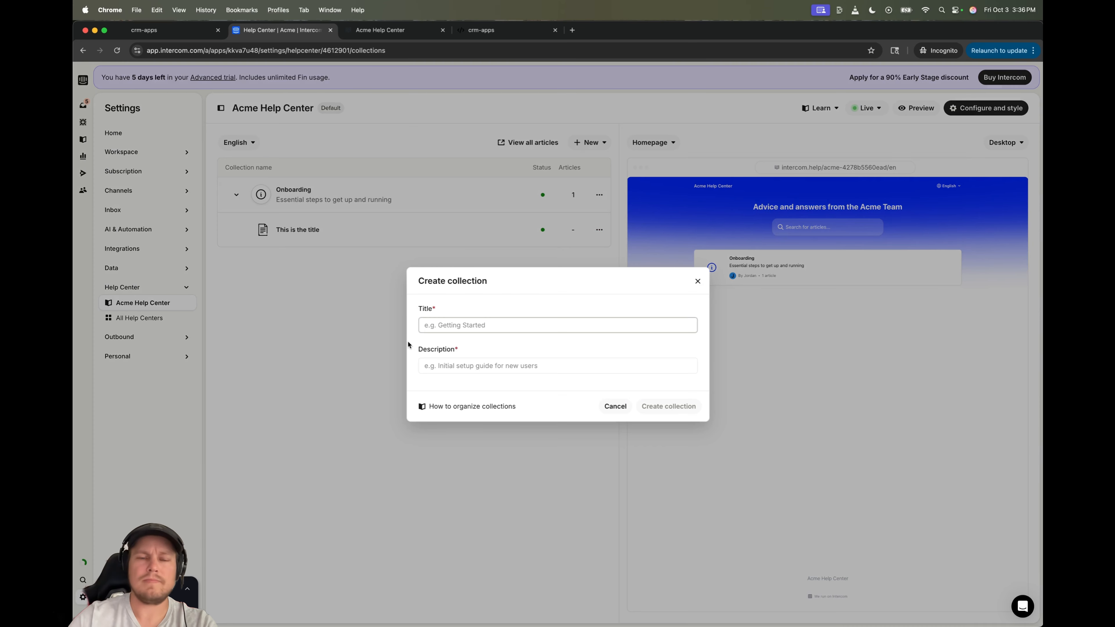
type("Collection 2")
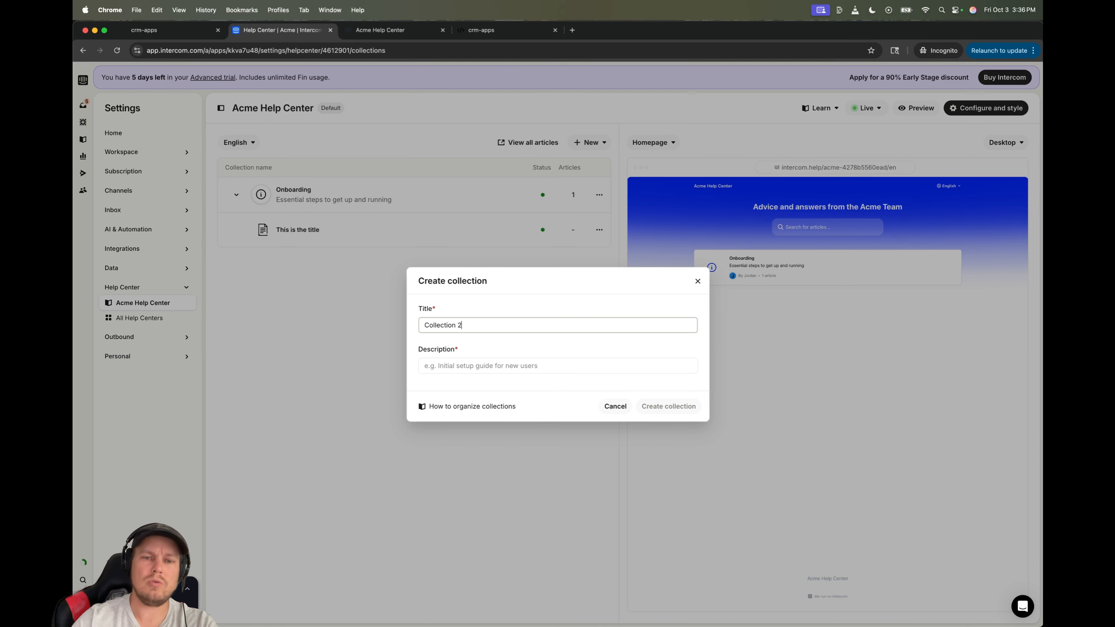
key("Tab")
type("asdfadsf")
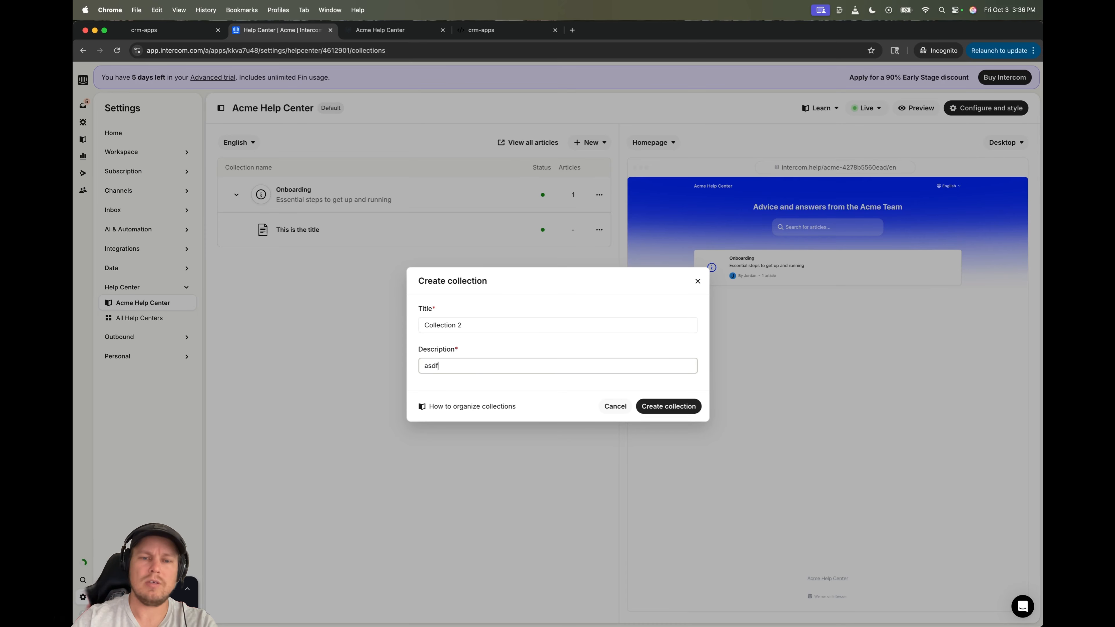
left_click(648, 407)
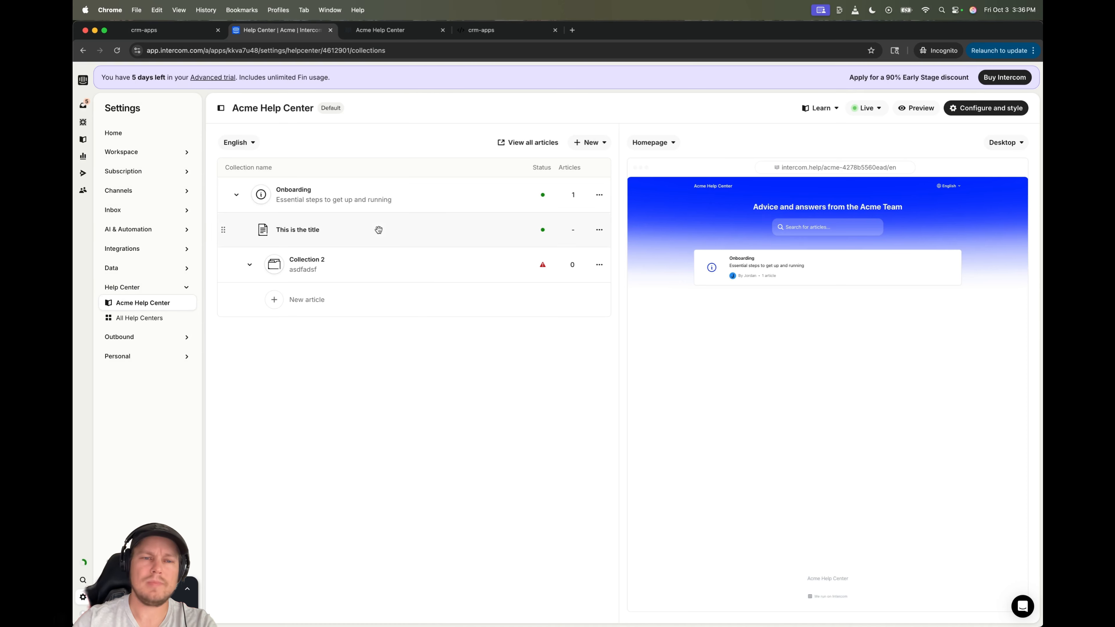
left_click(599, 265)
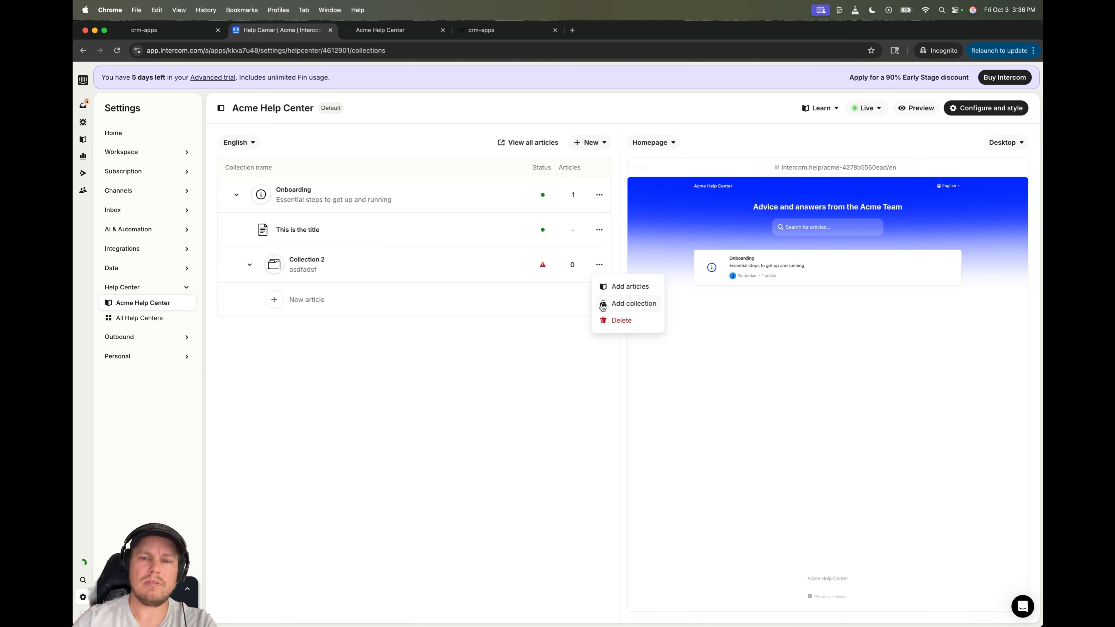
left_click(602, 306)
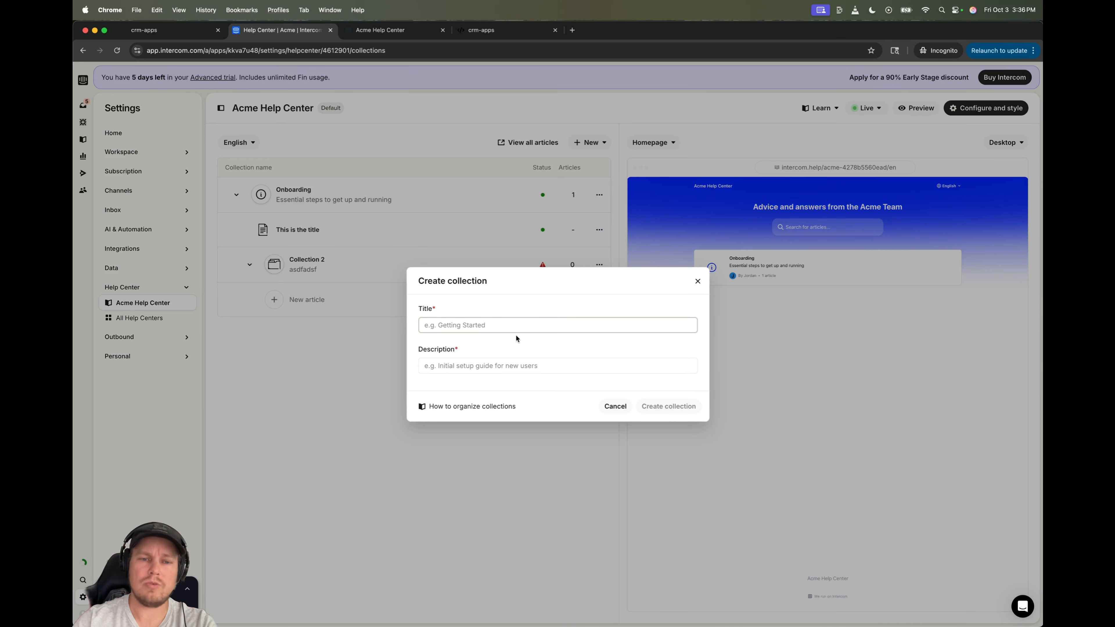
- Create Collection 3, described 'asdfasf', inside Collection 2, then return to the GoHighLevel dashboard
type("Collection 3")
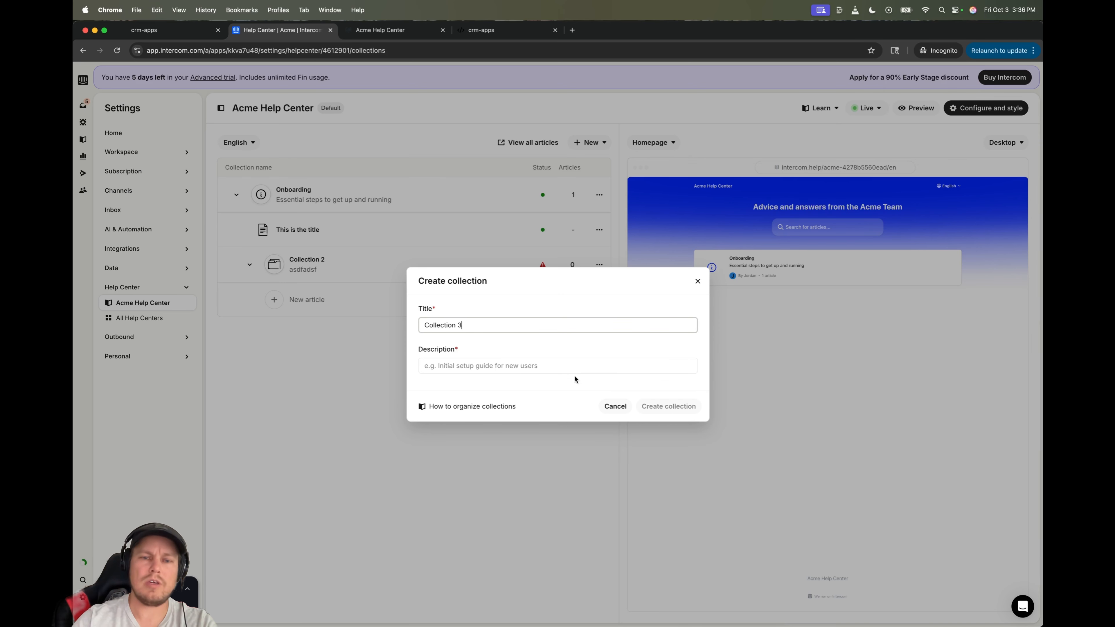
left_click(565, 369)
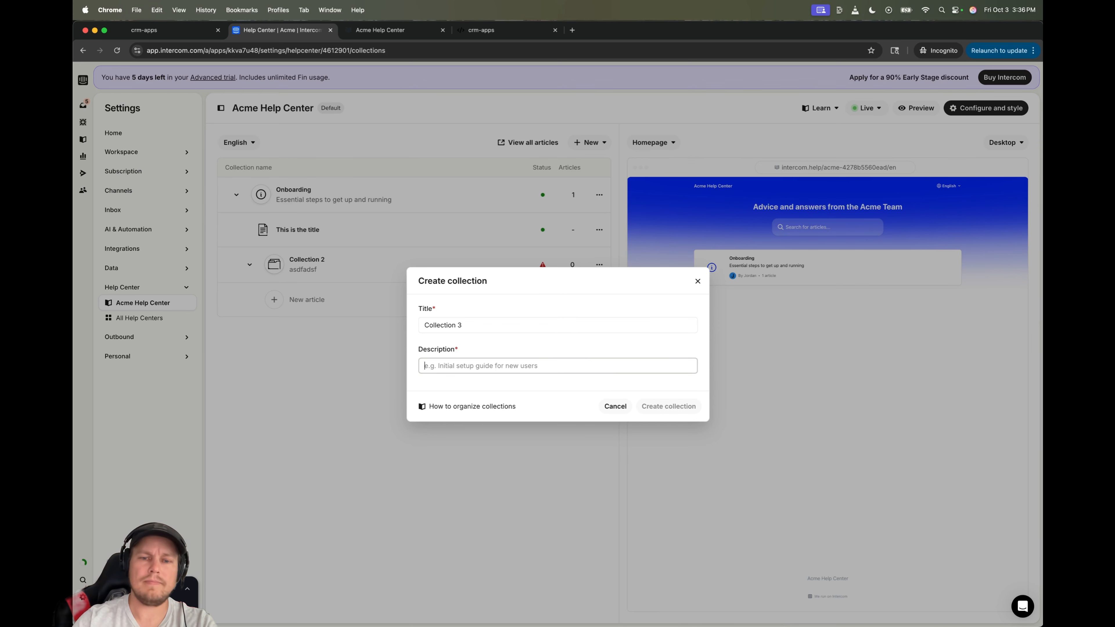
type("asdfasf")
left_click(667, 405)
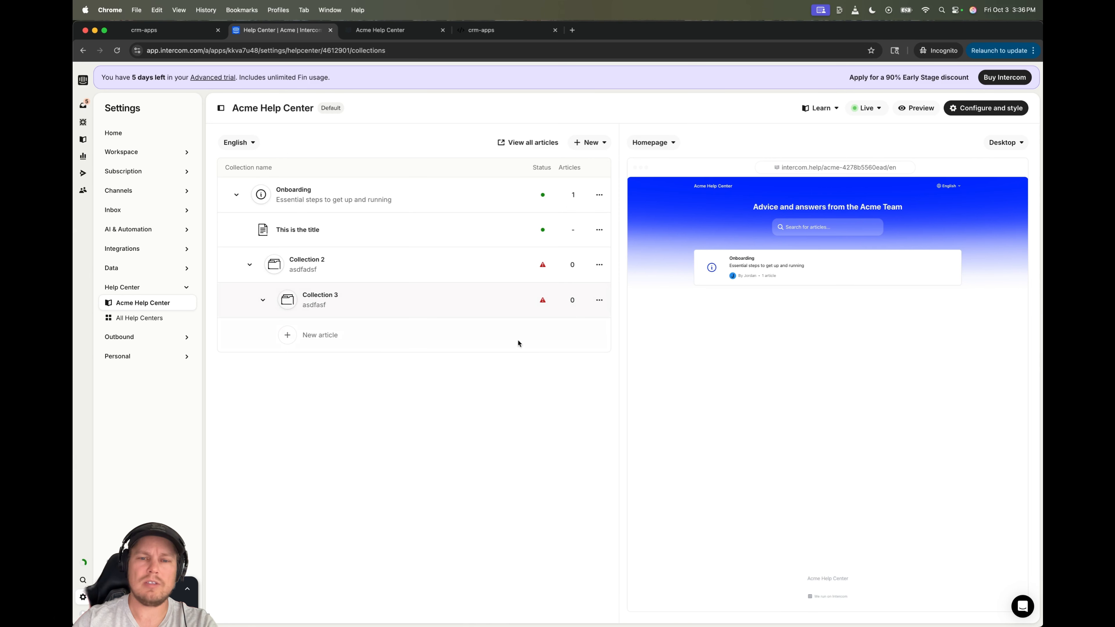
mouse_move(541, 302)
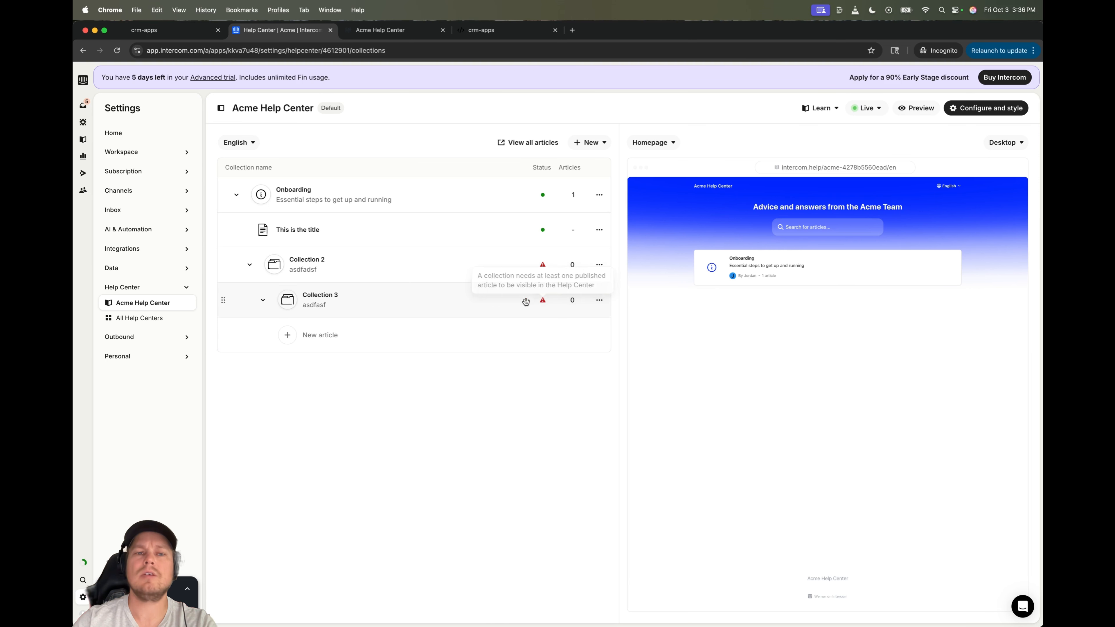
left_click(198, 27)
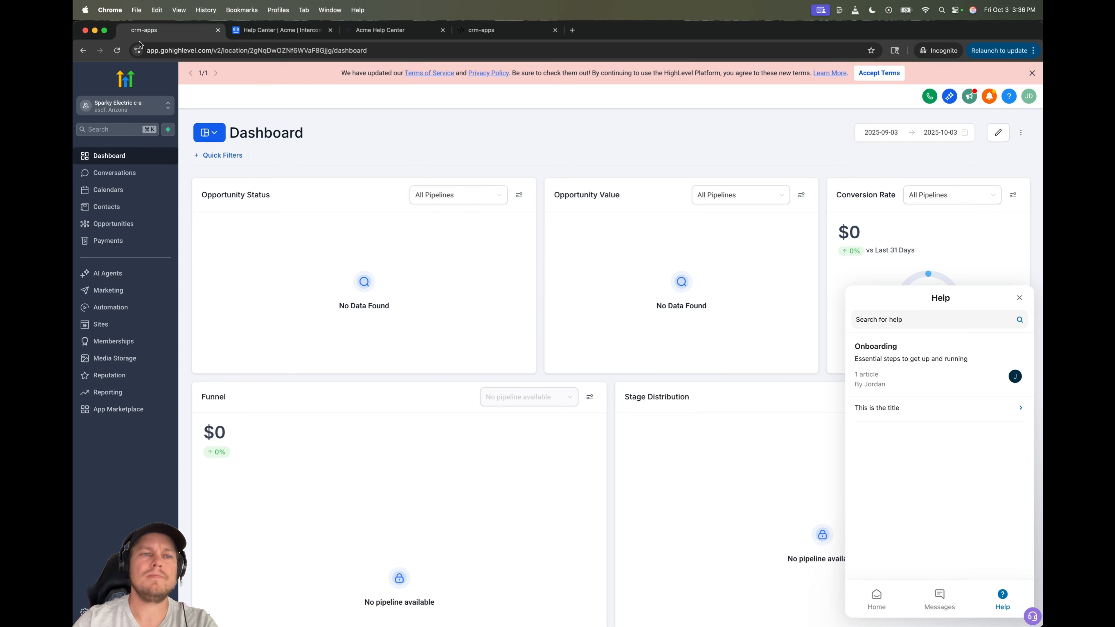
- Reload GoHighLevel, check the Messenger's Help space, then return to Intercom's collections list
left_click(116, 50)
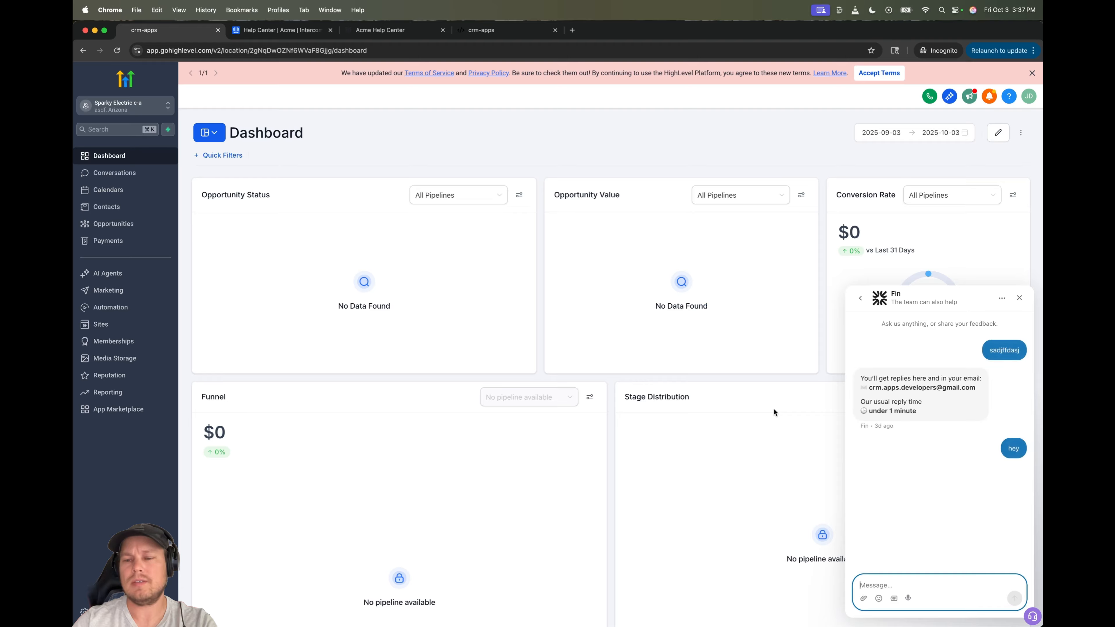
left_click(861, 302)
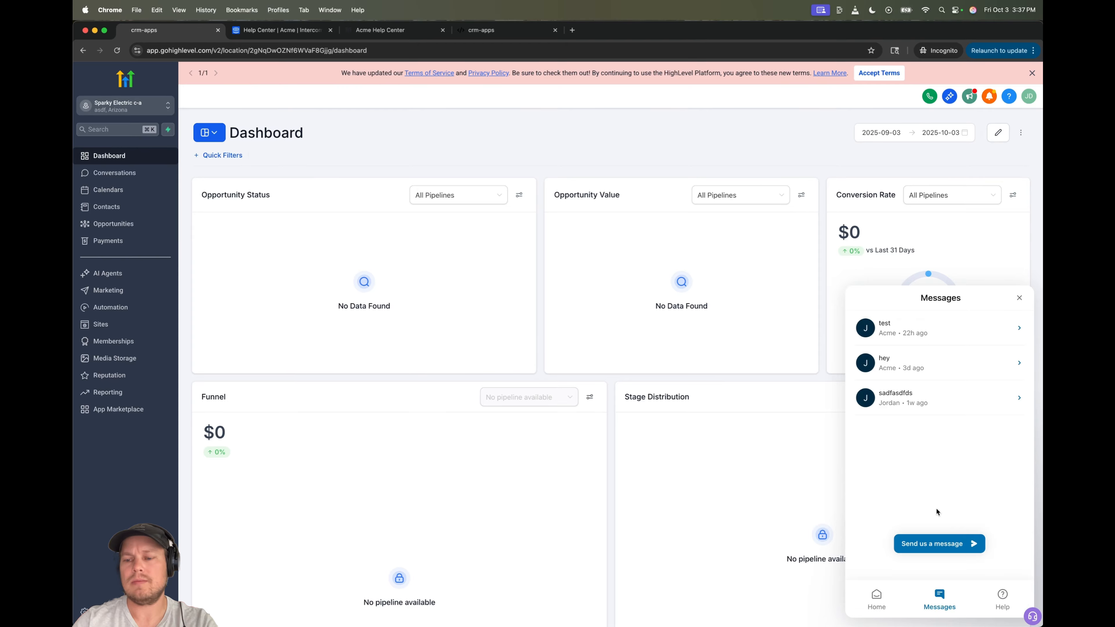
left_click(1009, 595)
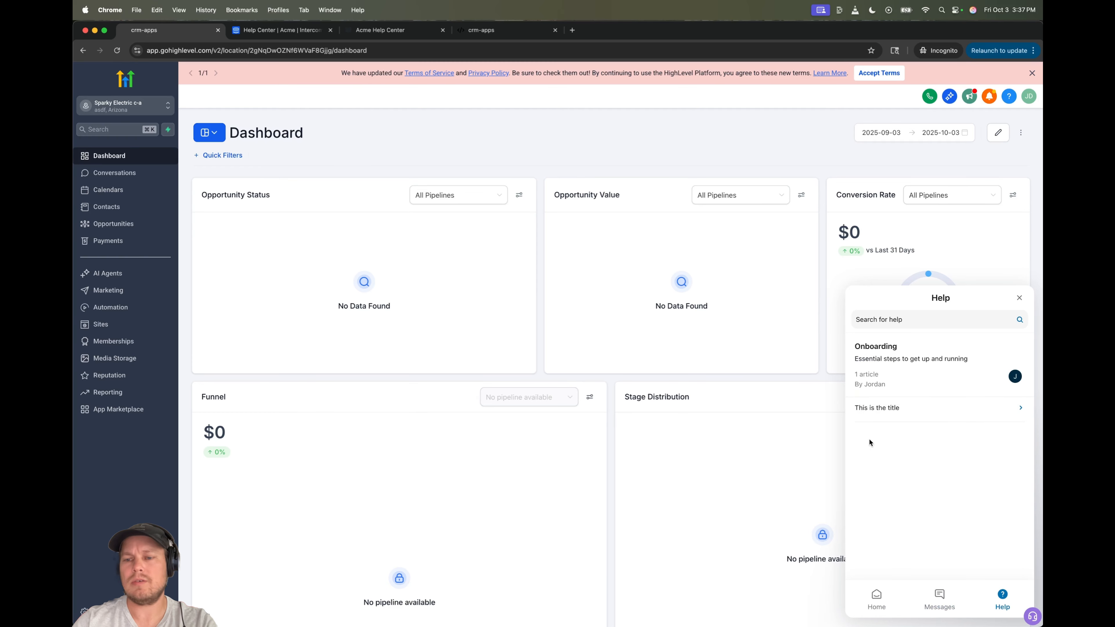
left_click(259, 31)
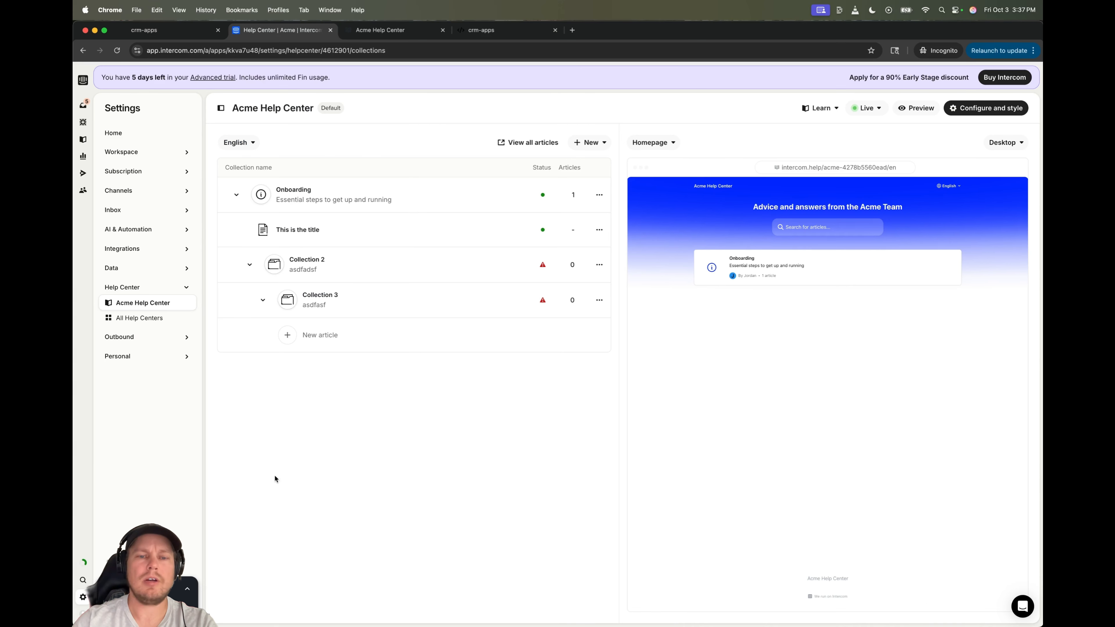
- Open and dismiss Collection 3's actions menu twice without choosing anything
left_click(599, 300)
left_click(544, 366)
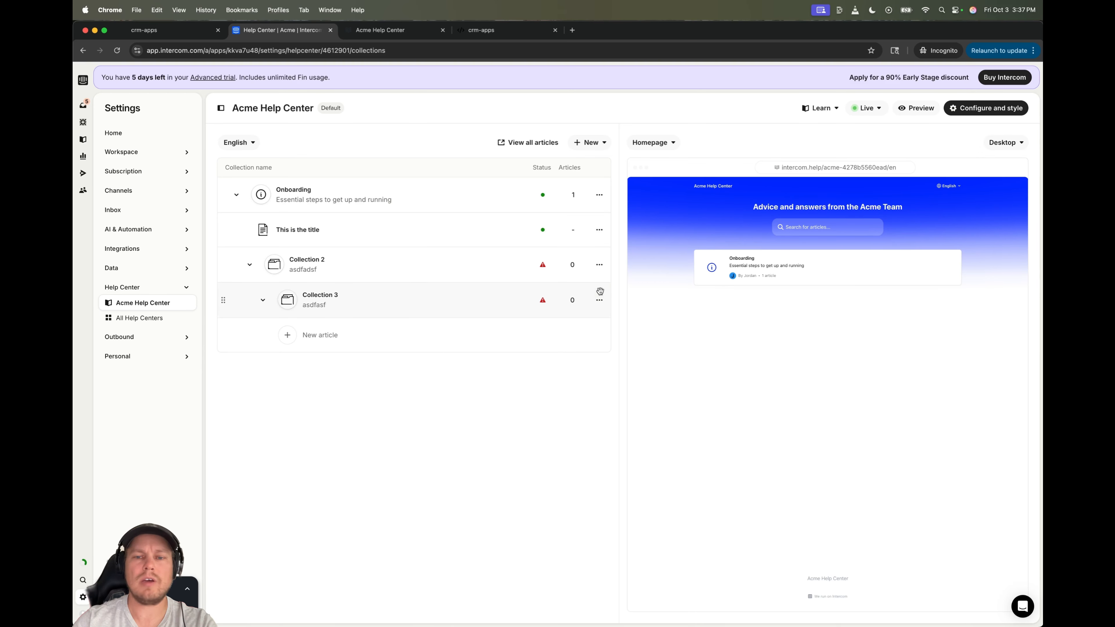
left_click(600, 303)
left_click(440, 403)
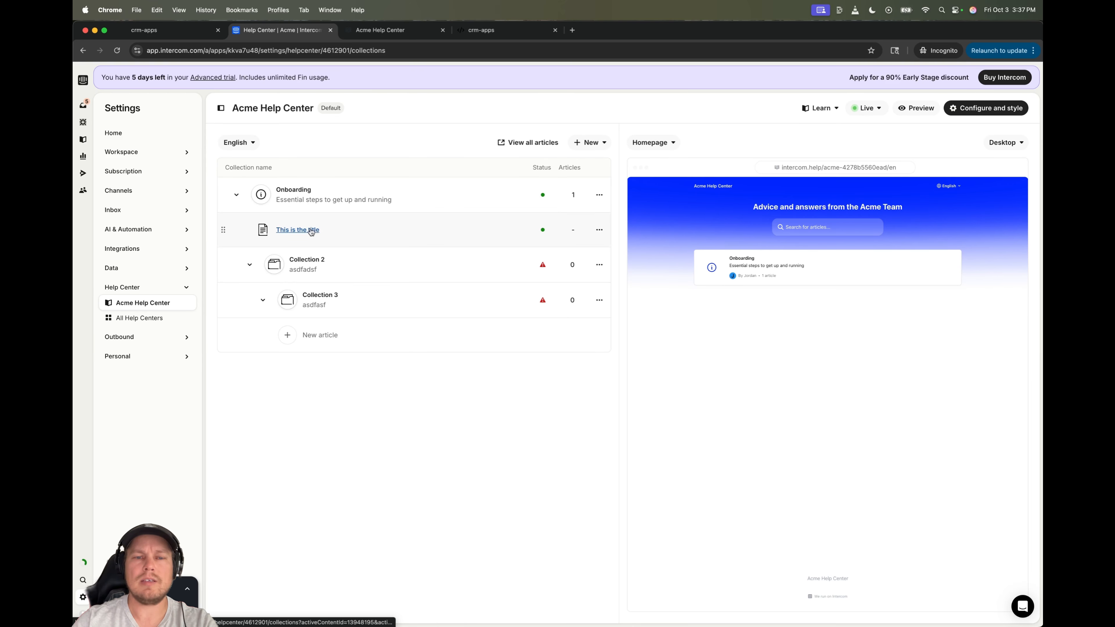
- Drag 'This is the title' from Onboarding into Collection 2, then switch to GoHighLevel
left_click_drag(313, 230, 307, 267)
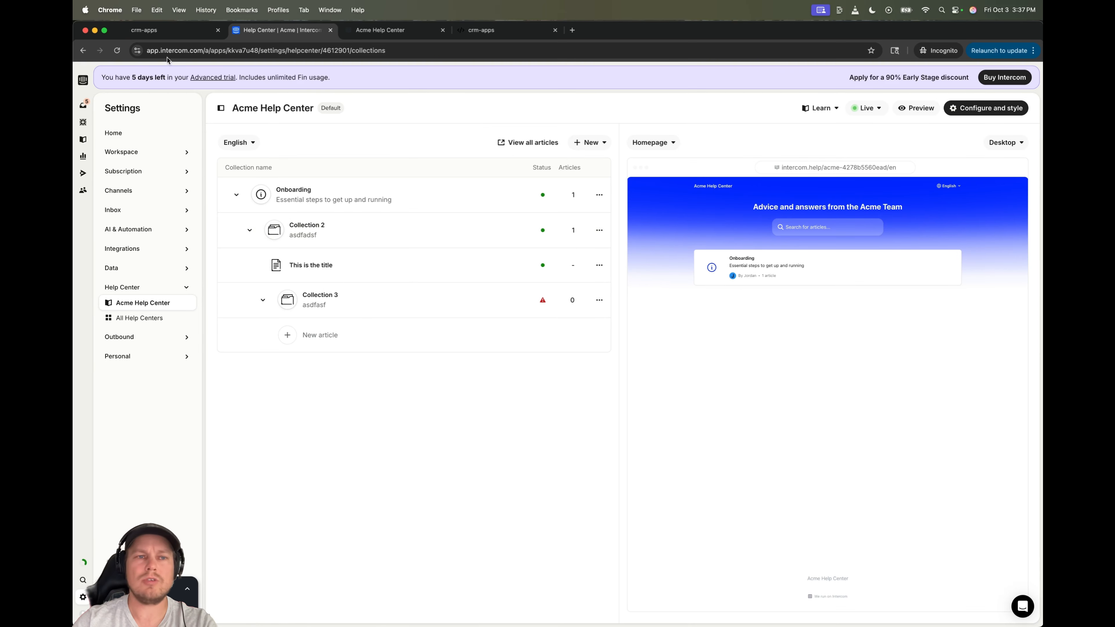
left_click(179, 9)
mouse_move(156, 10)
key("Escape")
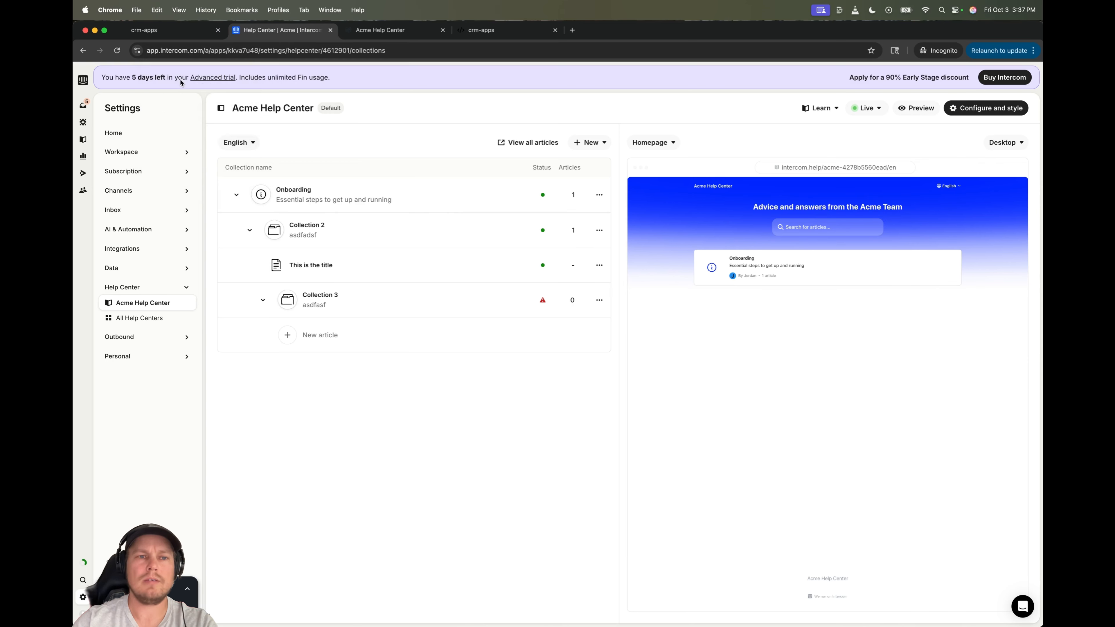
left_click(147, 30)
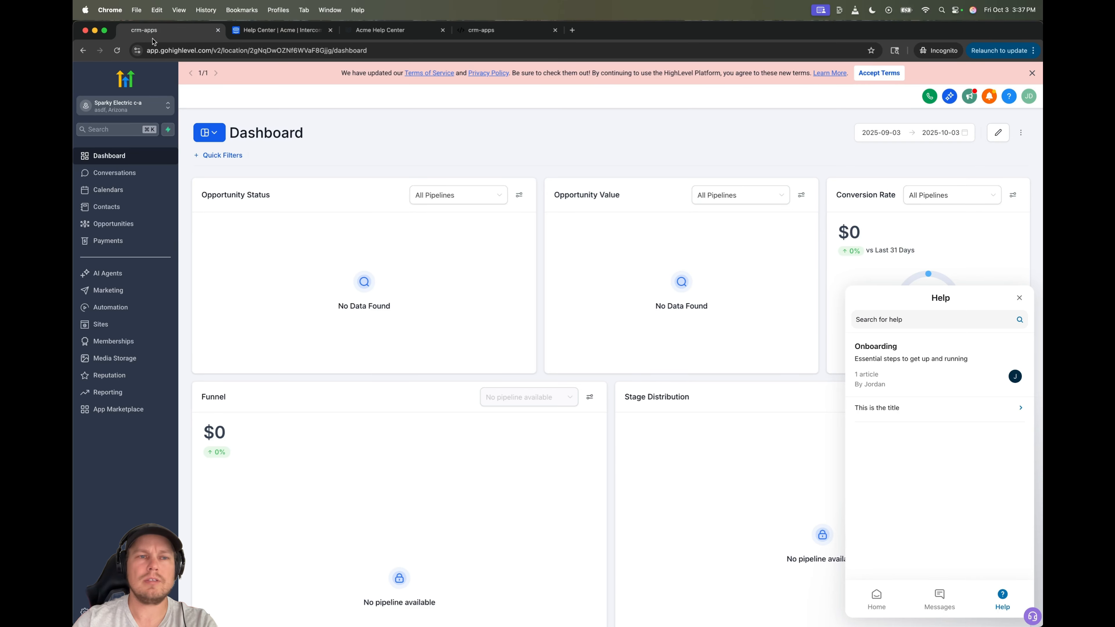
- Reload GoHighLevel and view Collection 2 and its article 'This is the title' in the Help messenger
left_click(117, 51)
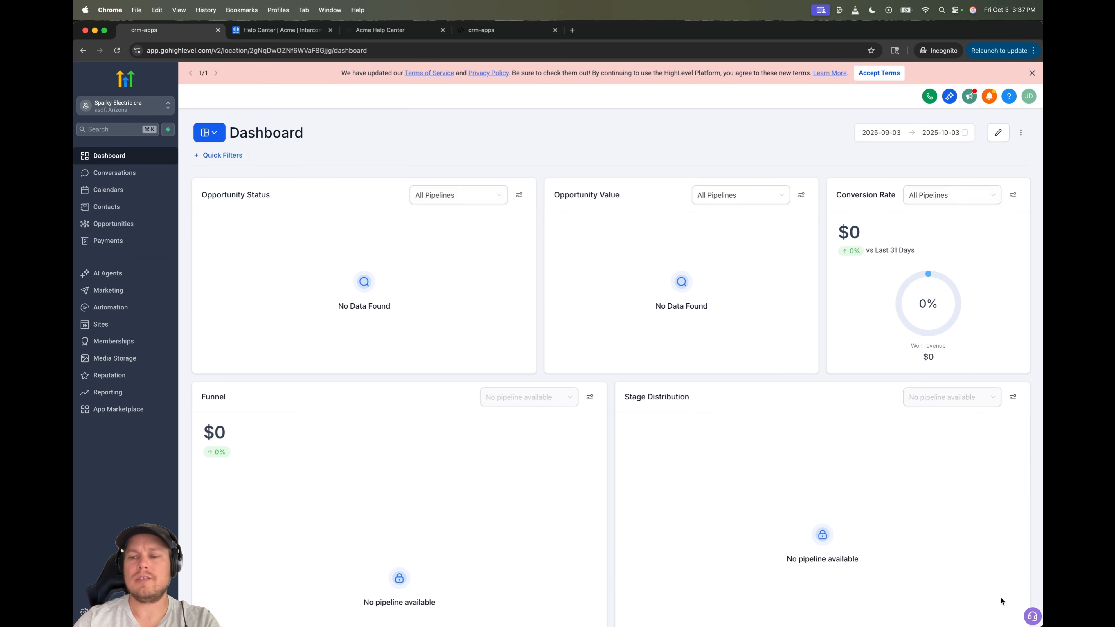
left_click(1032, 616)
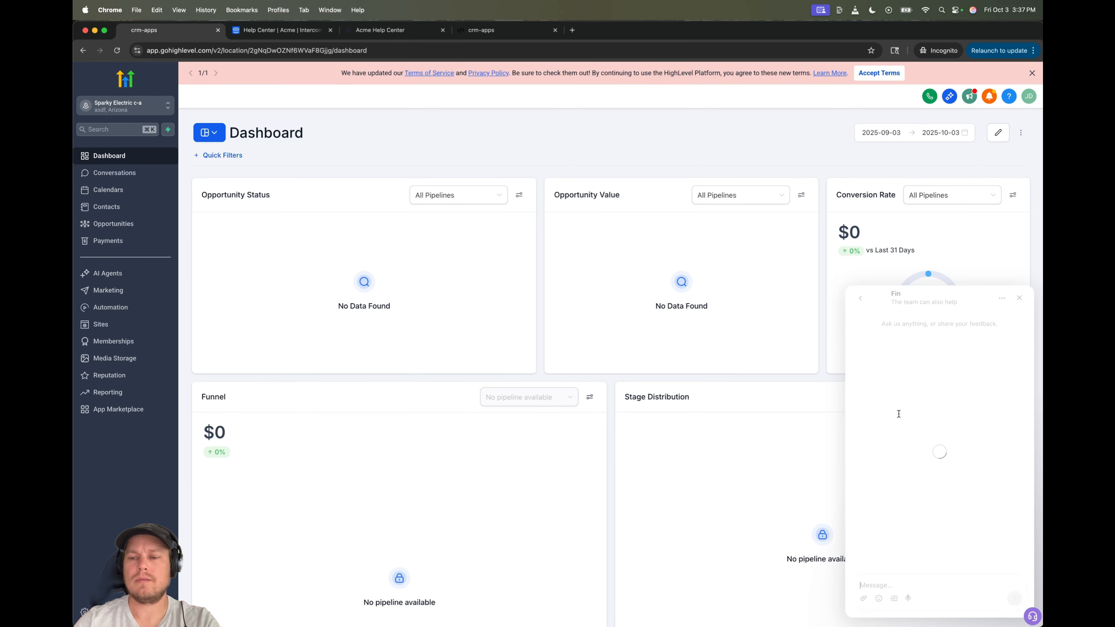
left_click(860, 298)
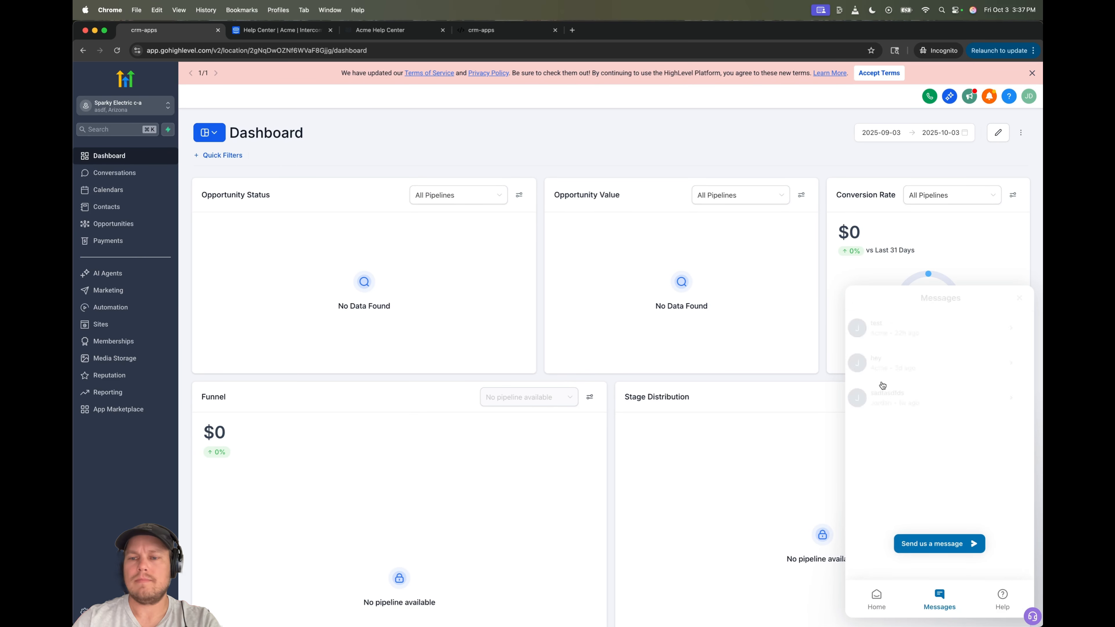
left_click(1003, 596)
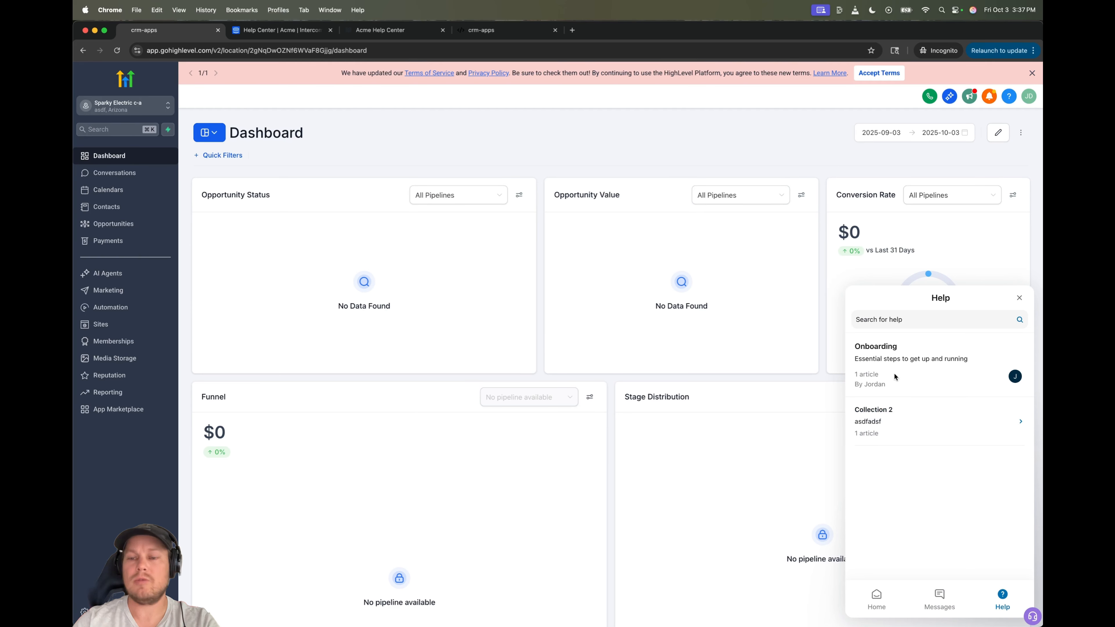
left_click(911, 424)
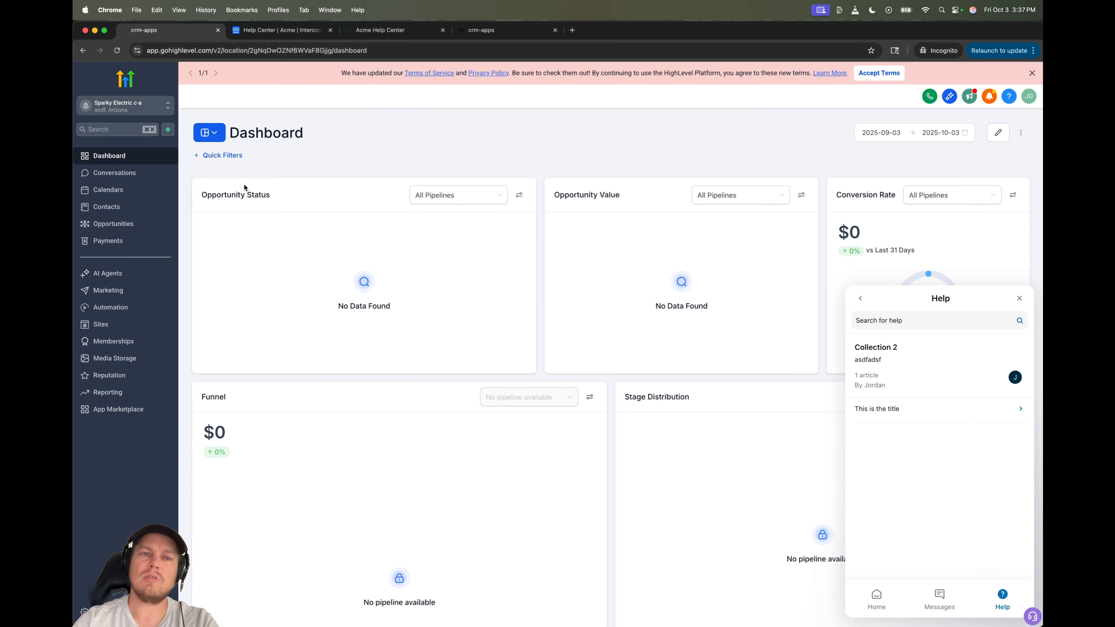
left_click(882, 401)
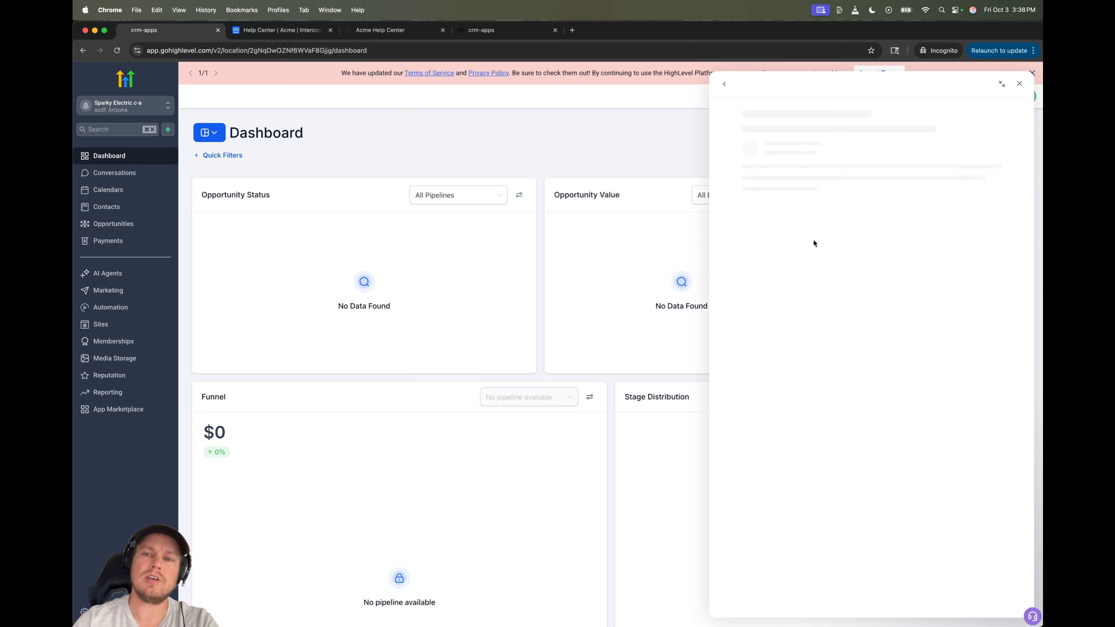
left_click(724, 85)
- In Intercom, drag 'This is the title' into Collection 3, then return to GoHighLevel
left_click(275, 30)
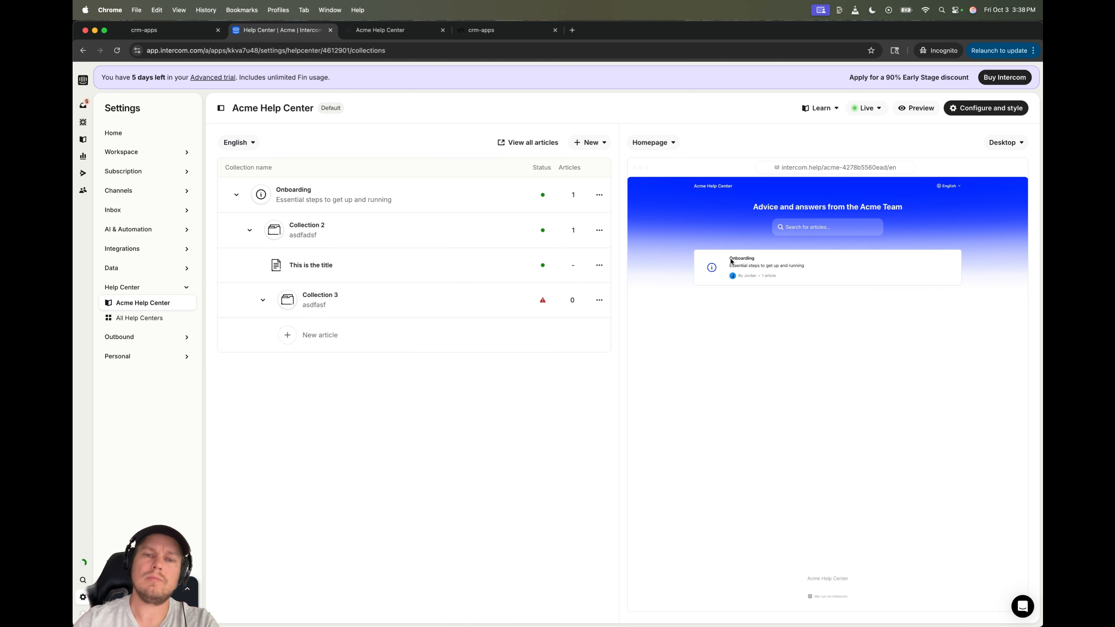
left_click_drag(323, 264, 395, 309)
left_click(154, 30)
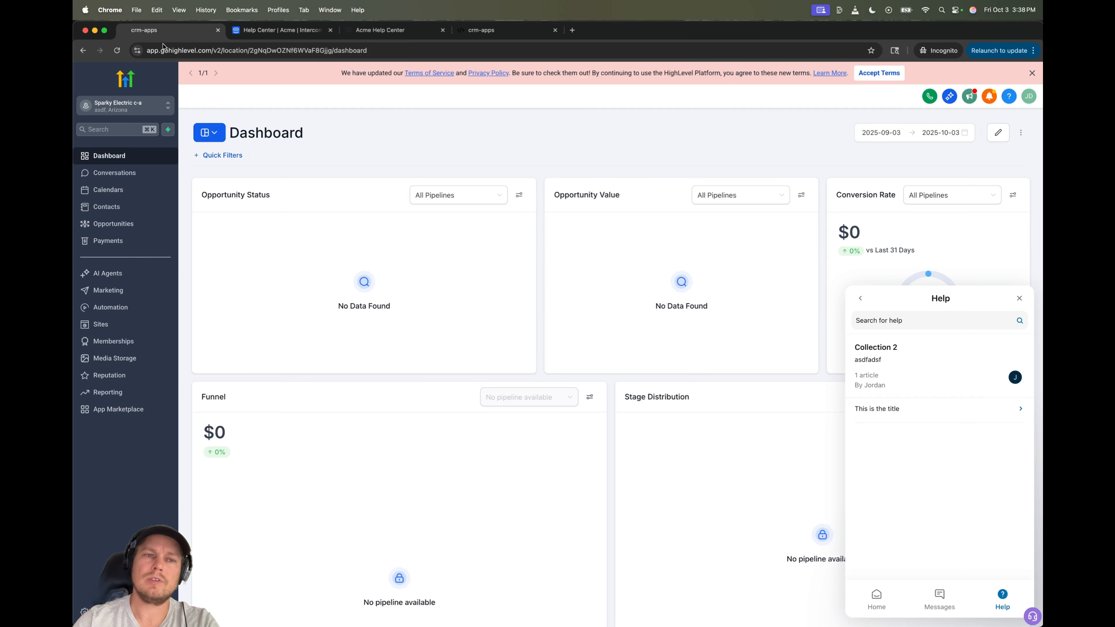
- Reload the GoHighLevel dashboard and switch the support Messenger to its Help space
left_click(118, 51)
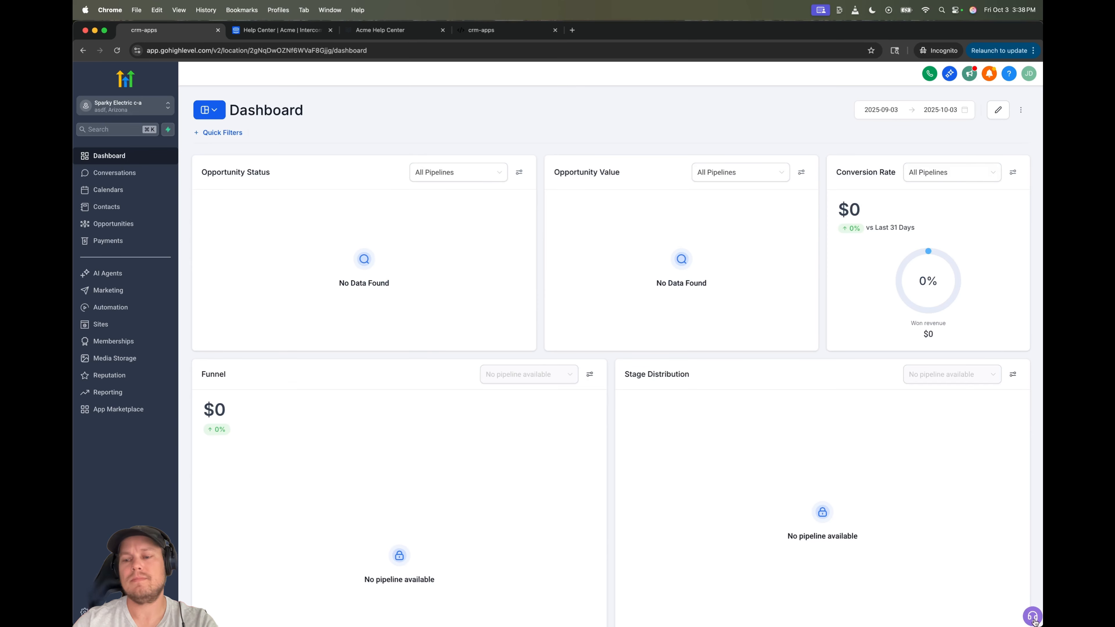
left_click(1033, 619)
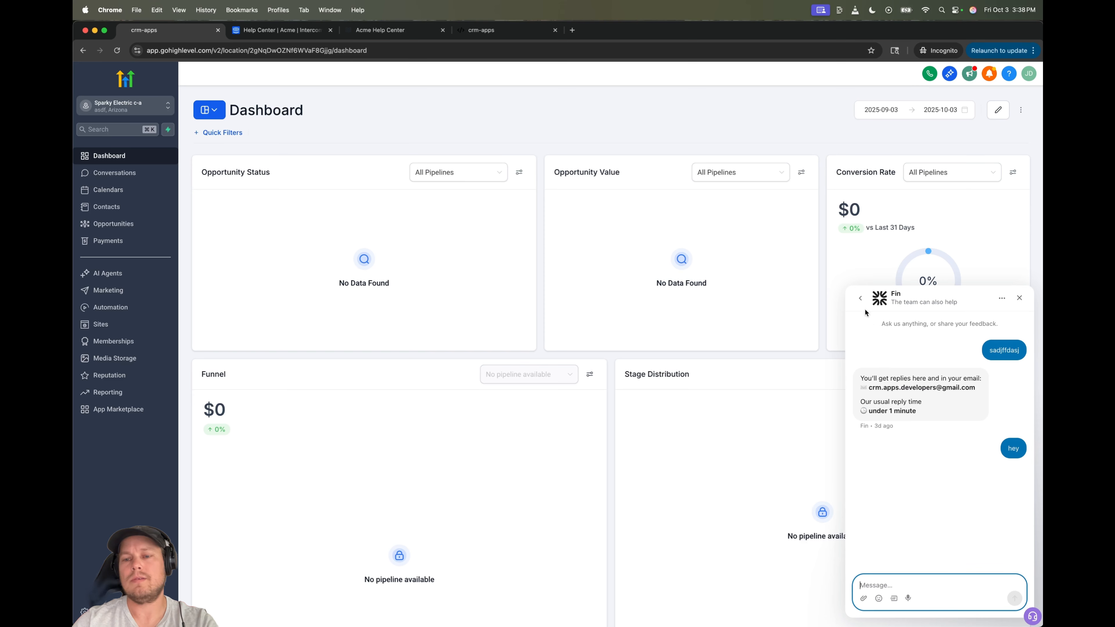
left_click(860, 299)
left_click(1001, 595)
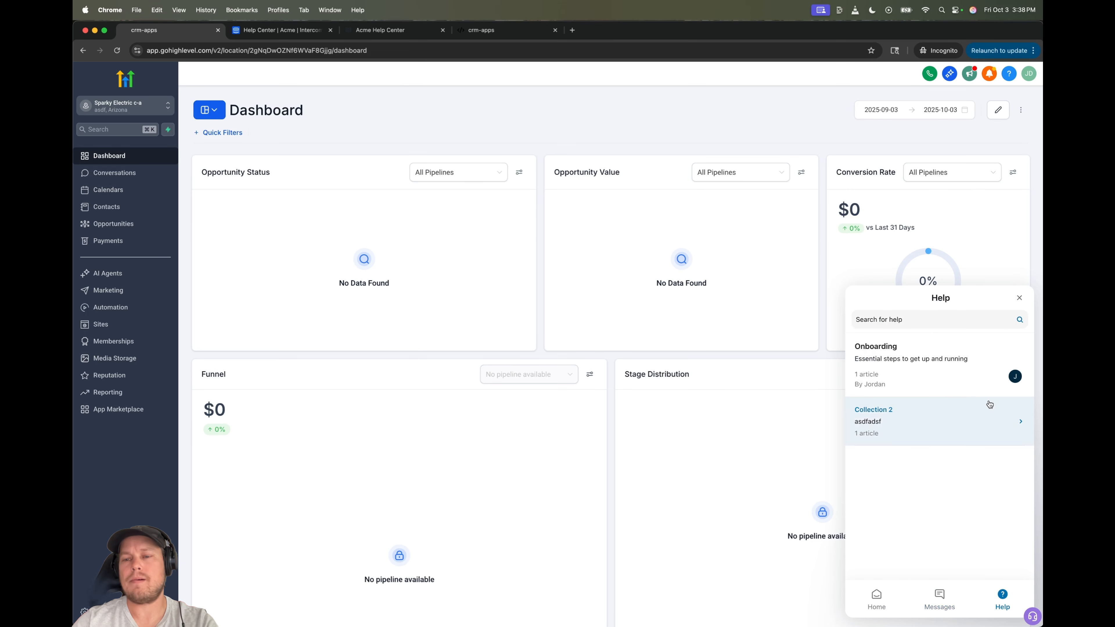
- Browse Collection 2 > Collection 3, view the article 'This is the title', then return to Intercom
left_click(900, 418)
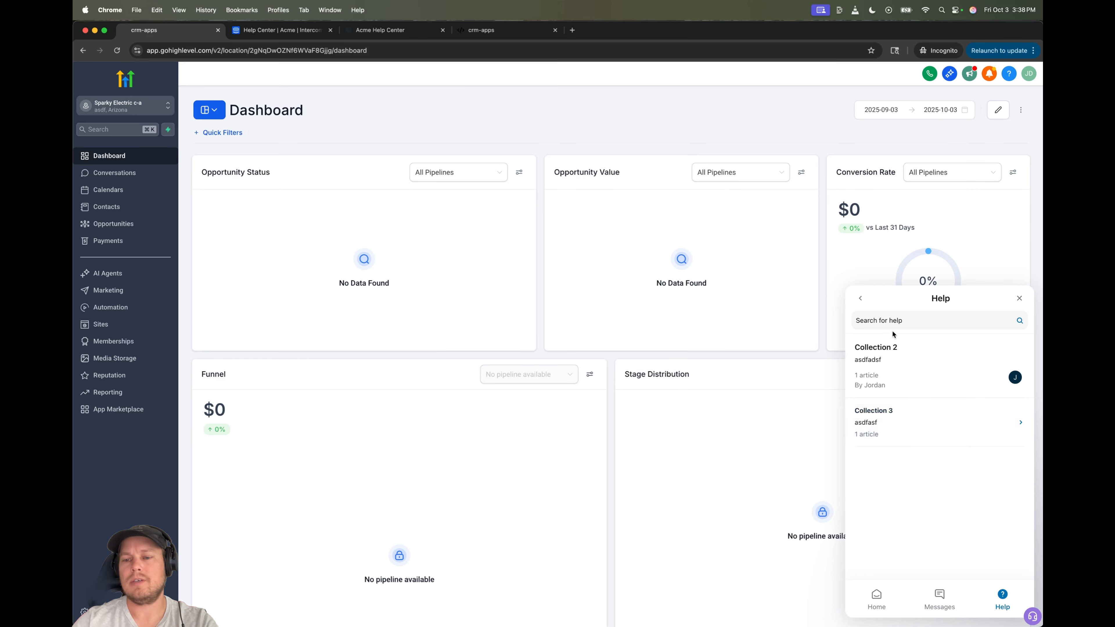
left_click(888, 420)
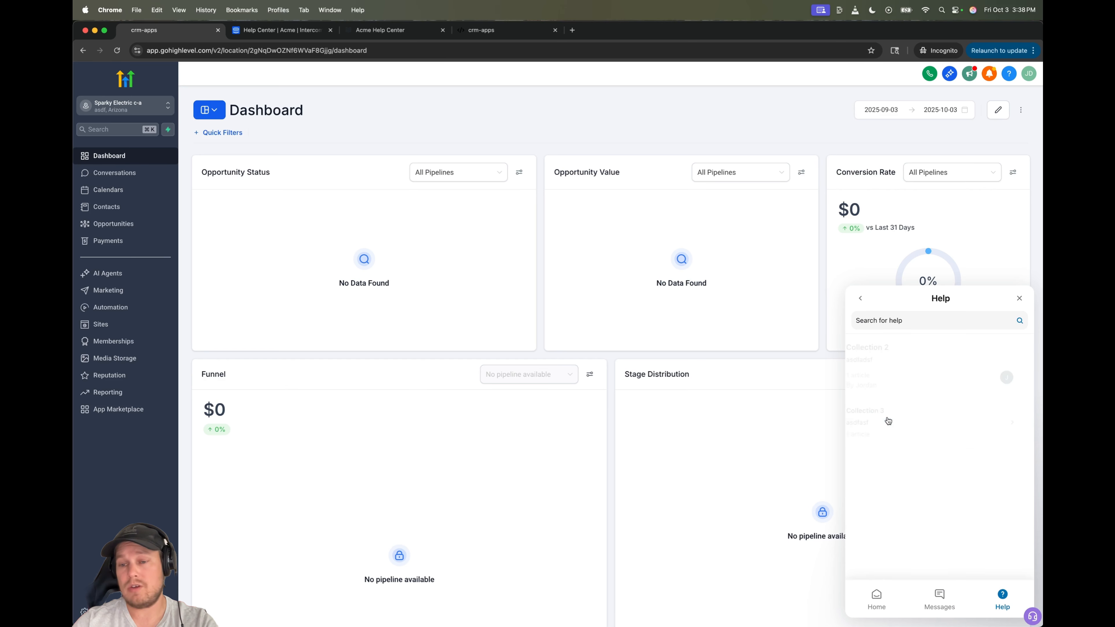
left_click(895, 409)
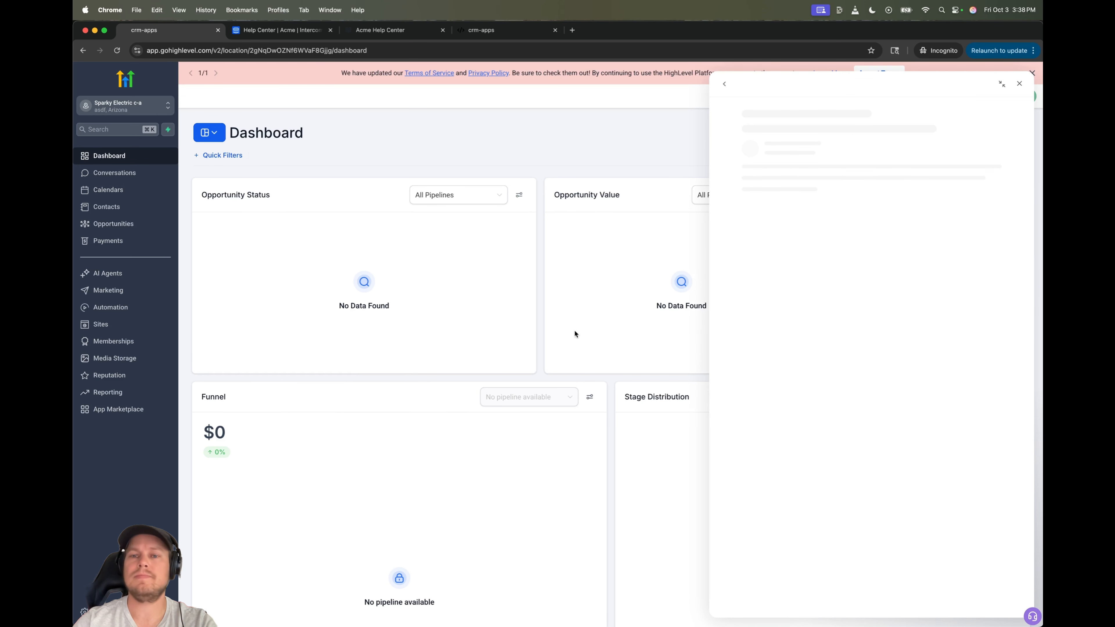
left_click(1019, 83)
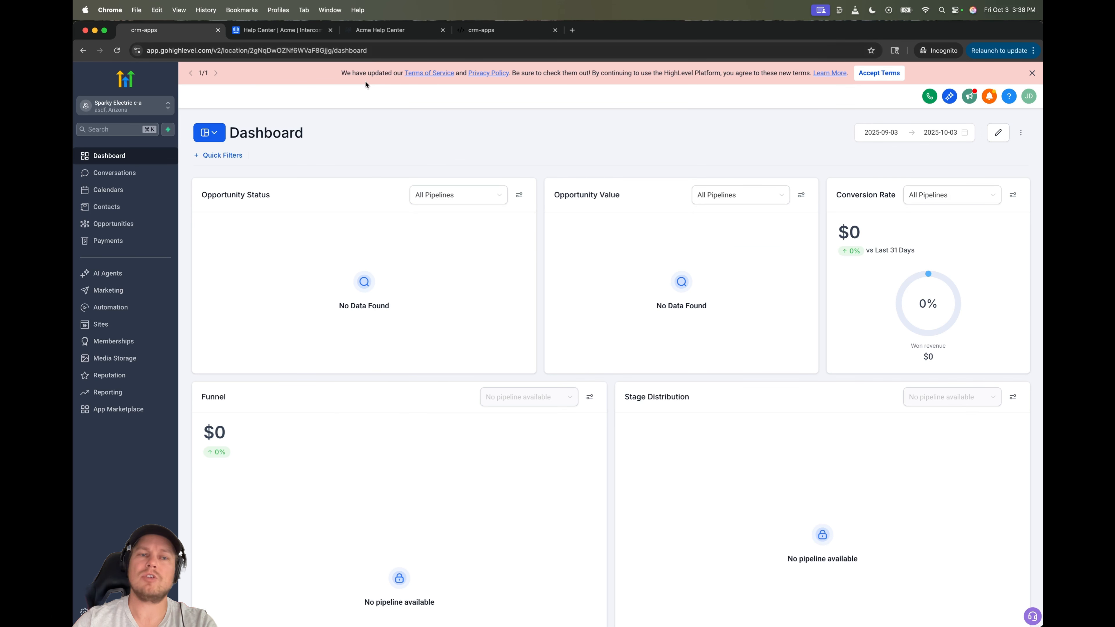
left_click(281, 29)
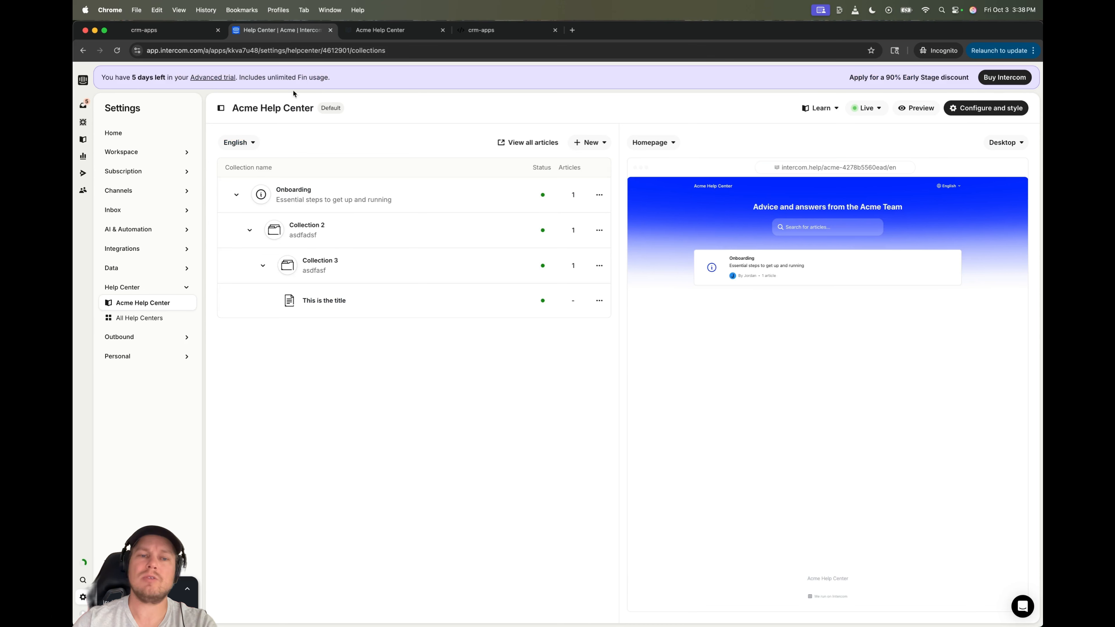
- Open 'This is the title' in Intercom and verify its asdfasdf button leads to asdfasdf.com
left_click(318, 302)
left_click(541, 251)
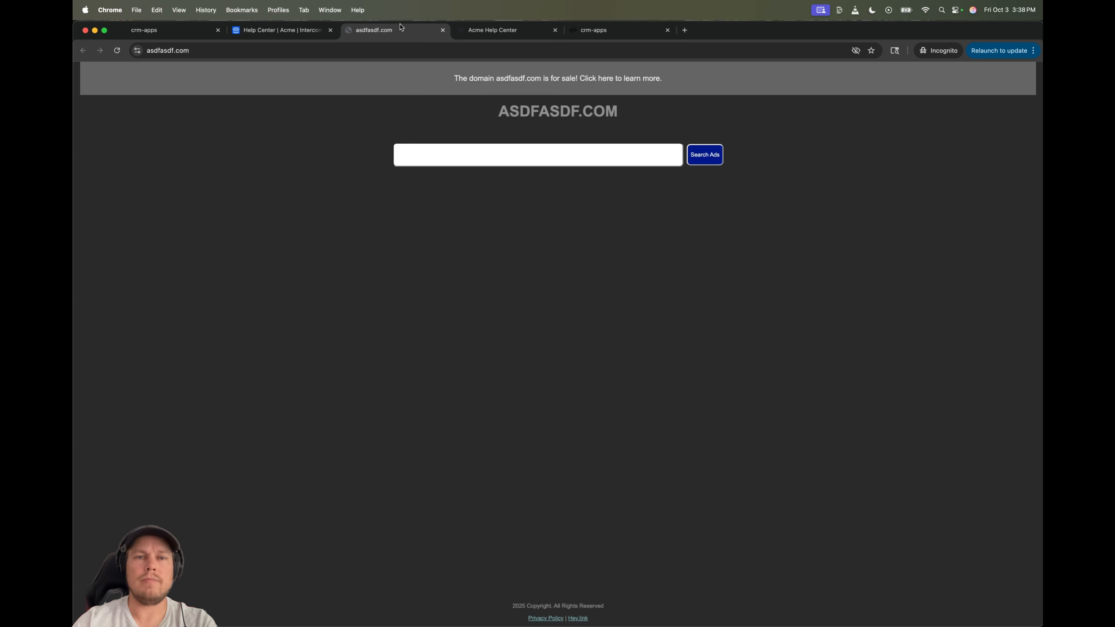
left_click(443, 30)
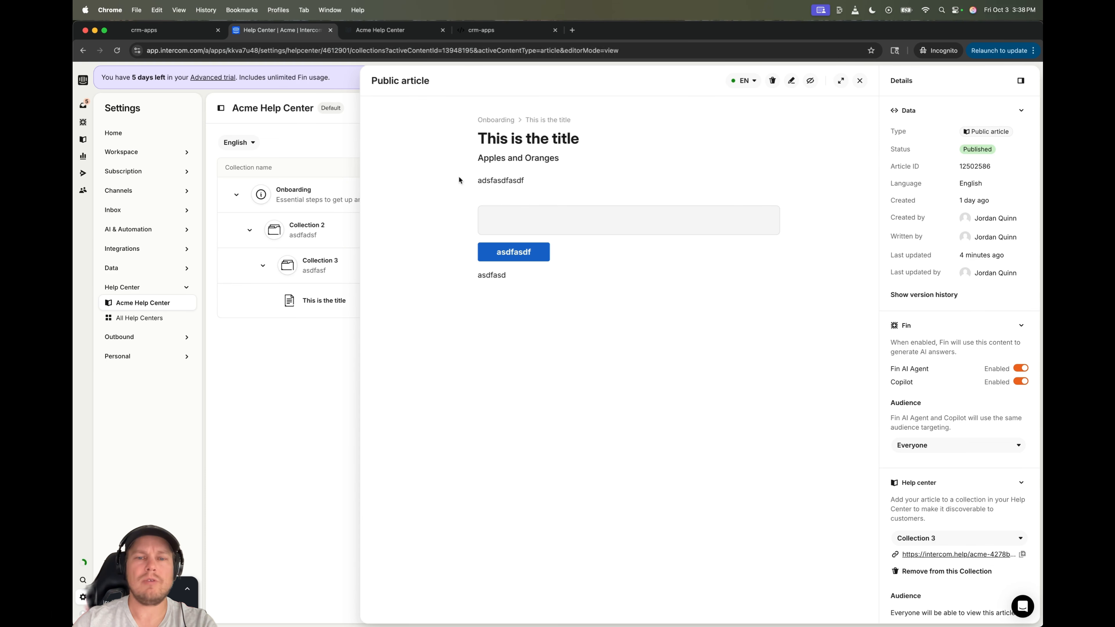
- Edit the article and add an empty line below the body text
left_click(791, 81)
left_click(518, 276)
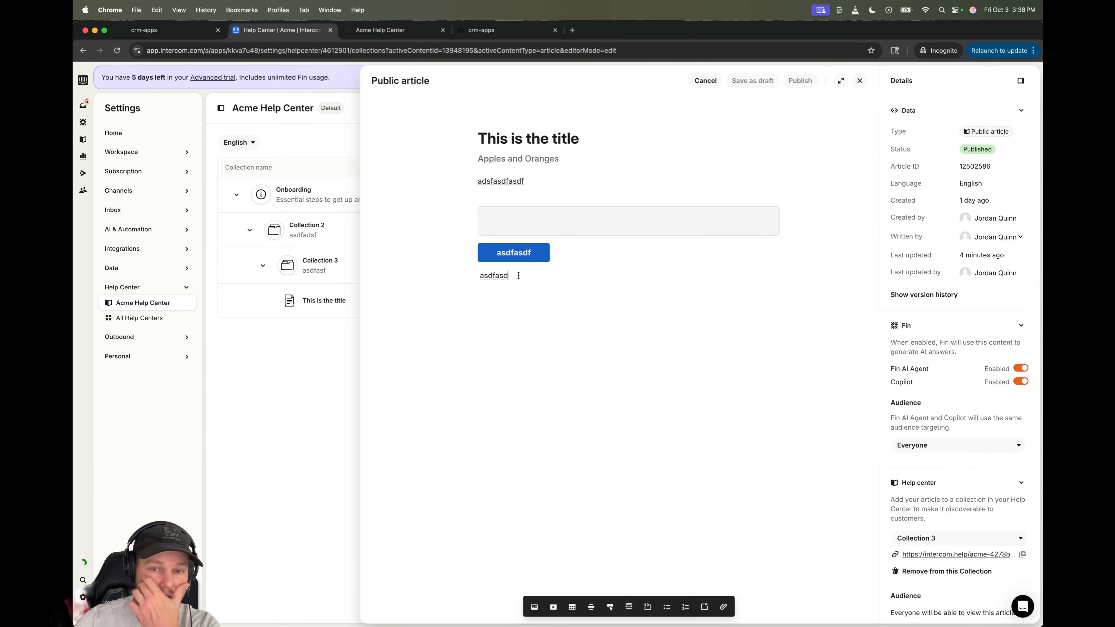
key("Return")
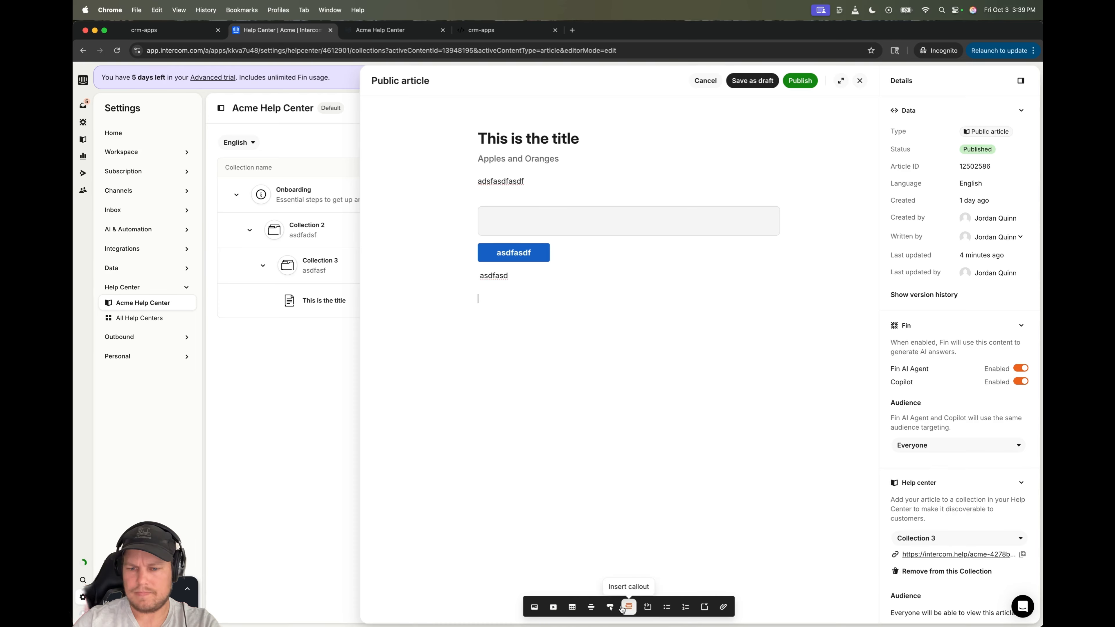
- Inspect the asdfasdf button's label and link settings, then close the editor via the save prompt
left_click(508, 261)
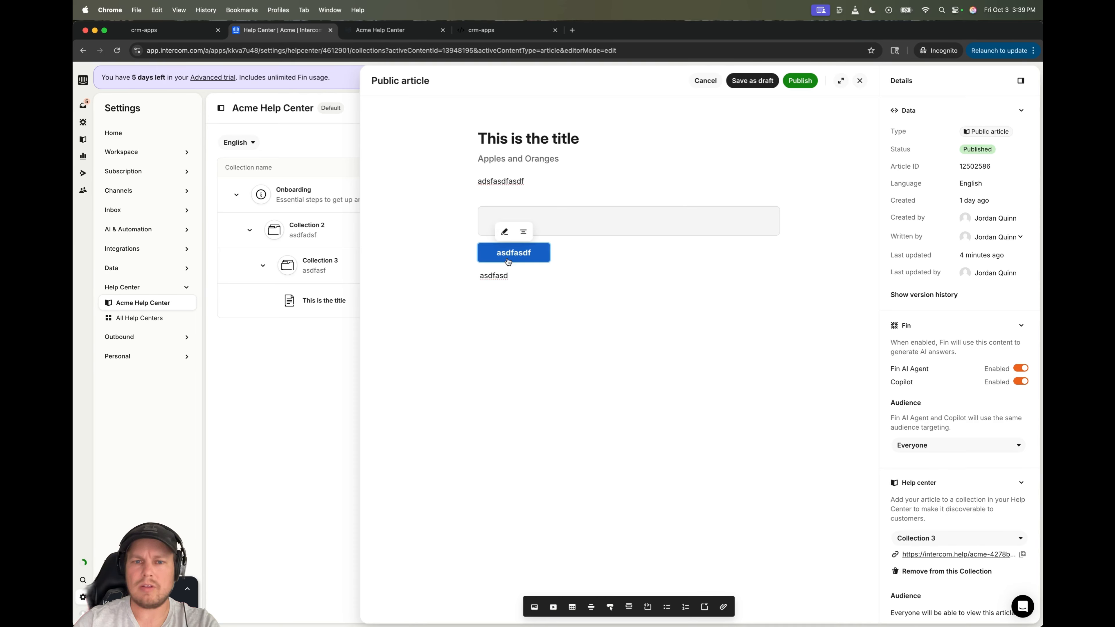
left_click(504, 231)
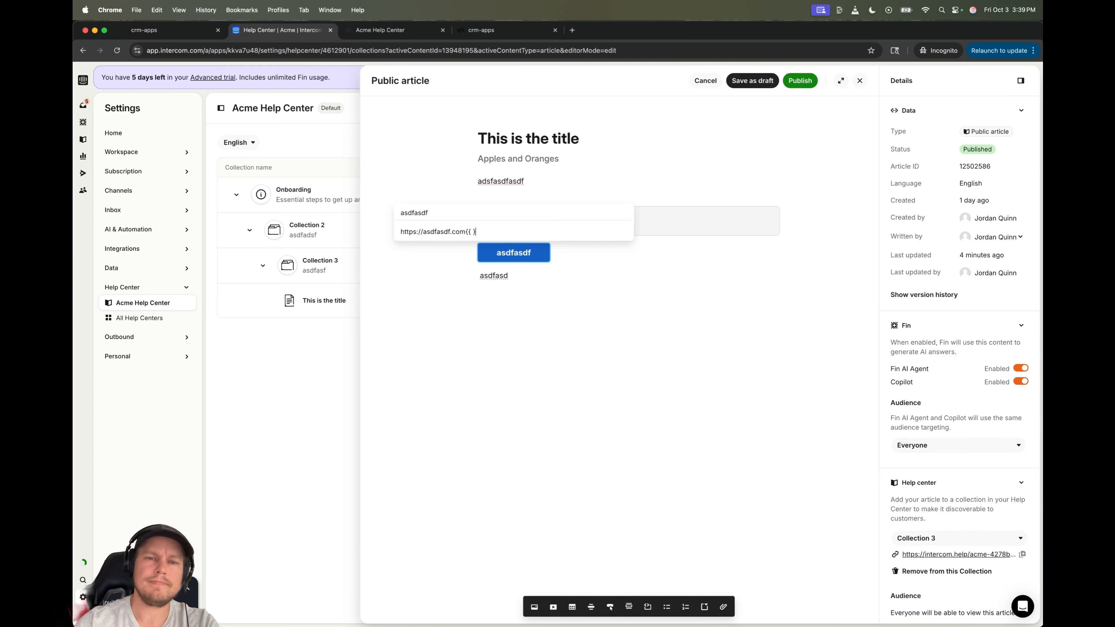
left_click(626, 353)
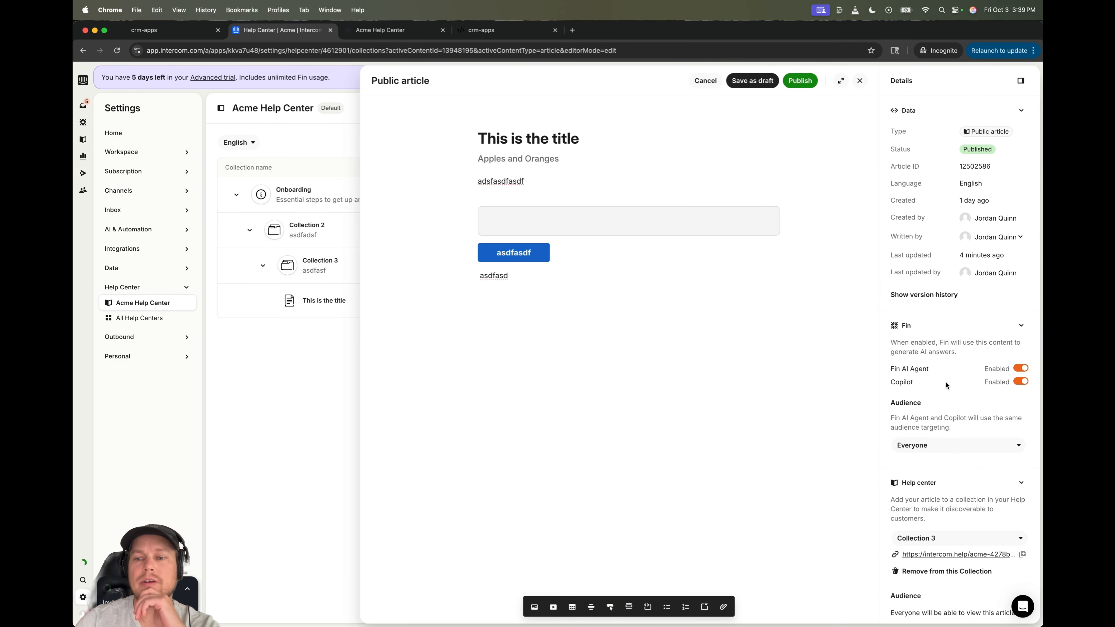
scroll(954, 388, "down", 10)
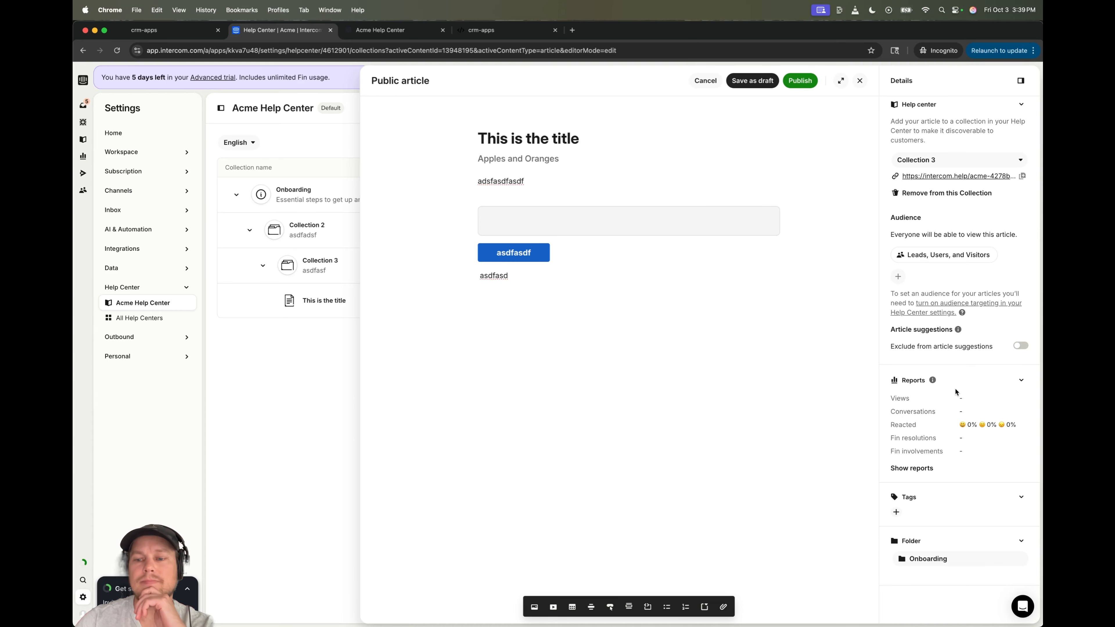
scroll(913, 359, "up", 10)
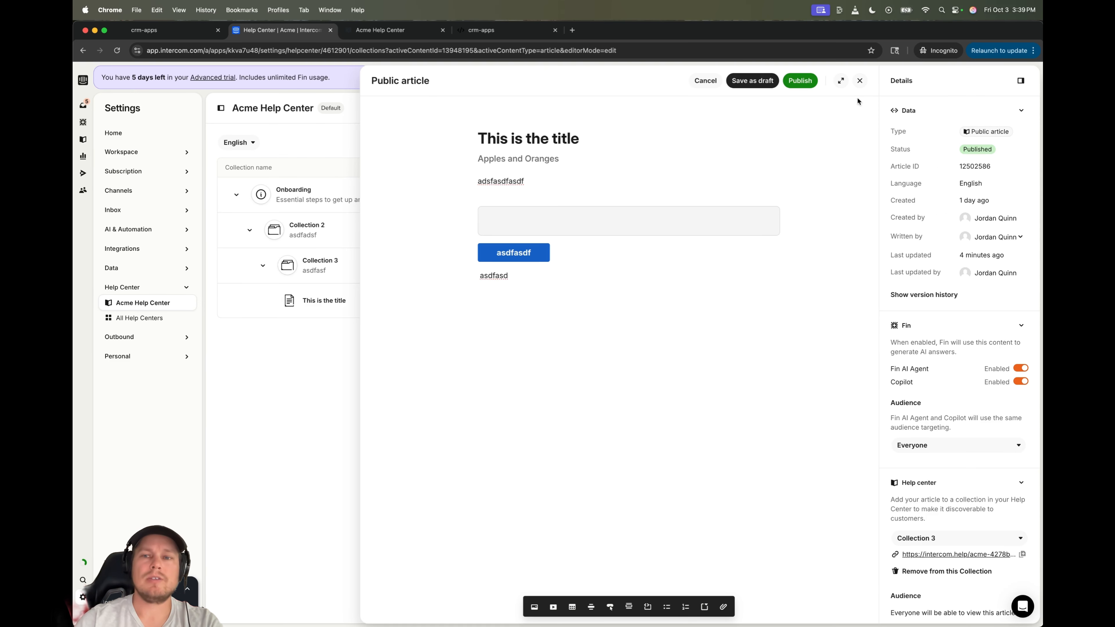
left_click(860, 80)
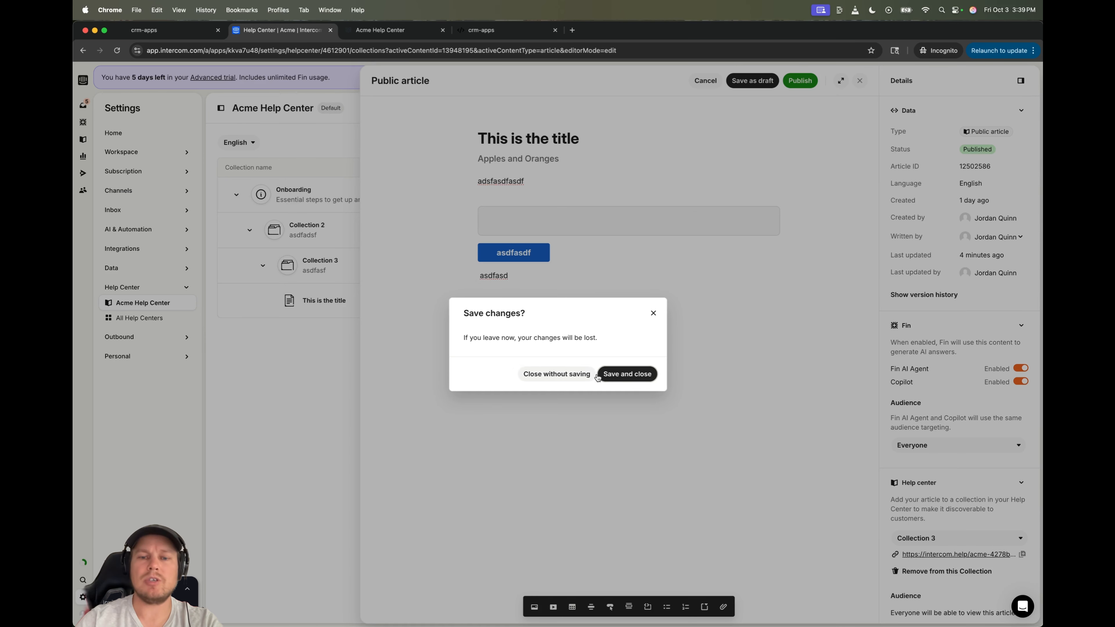
left_click(577, 374)
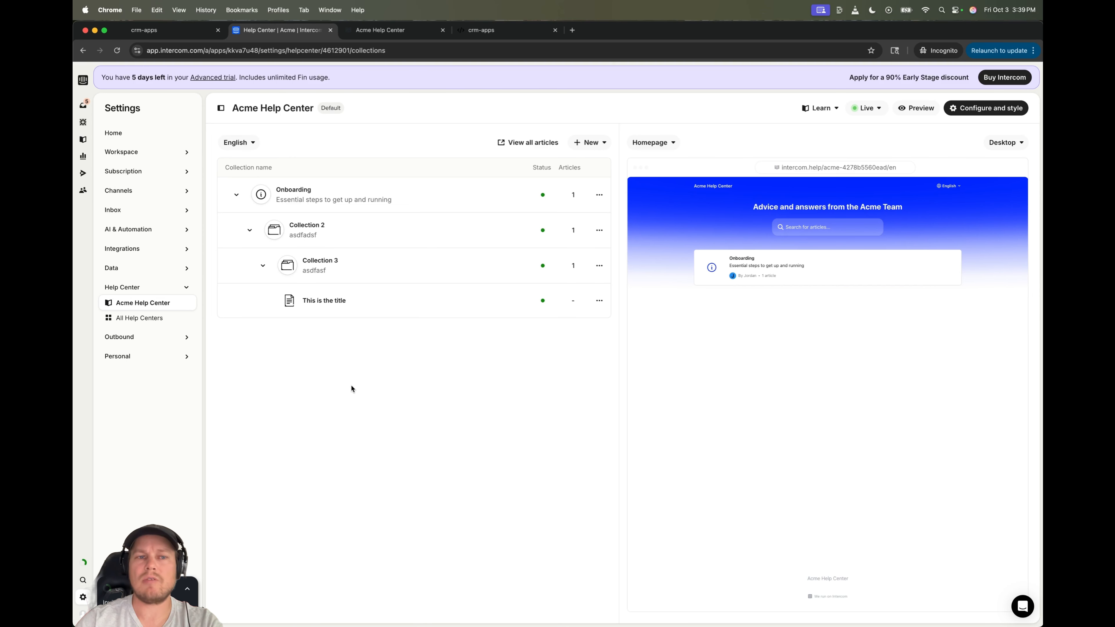
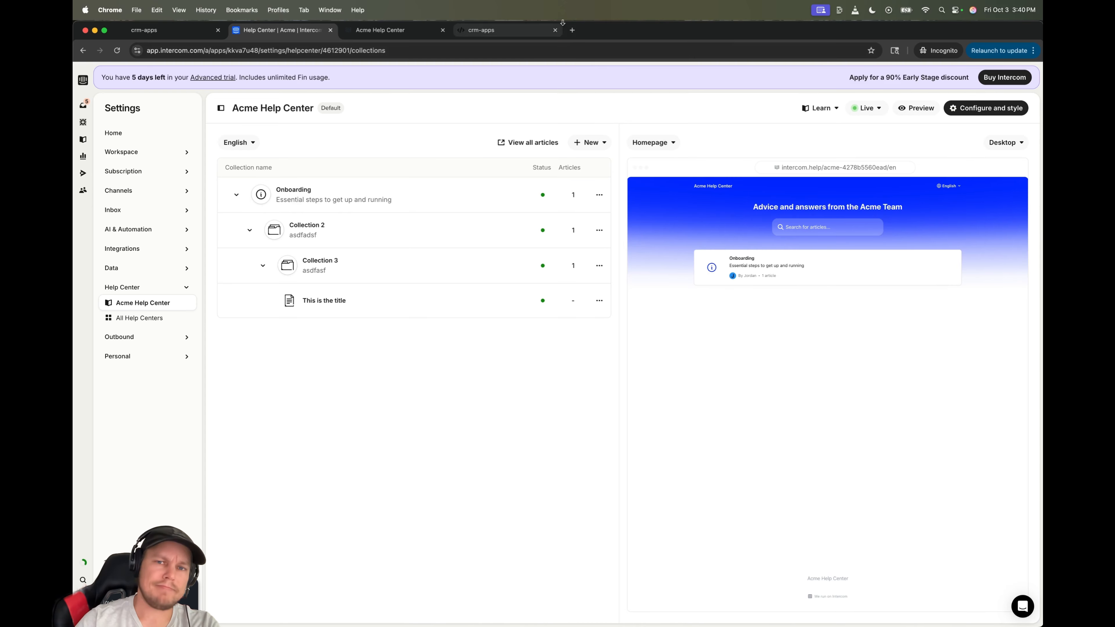
- Open a new incognito browser tab beside the Intercom tab
left_click(572, 30)
- Load help.gohighlevel.com in the incognito tab to reach the HighLevel Support Portal
type("he")
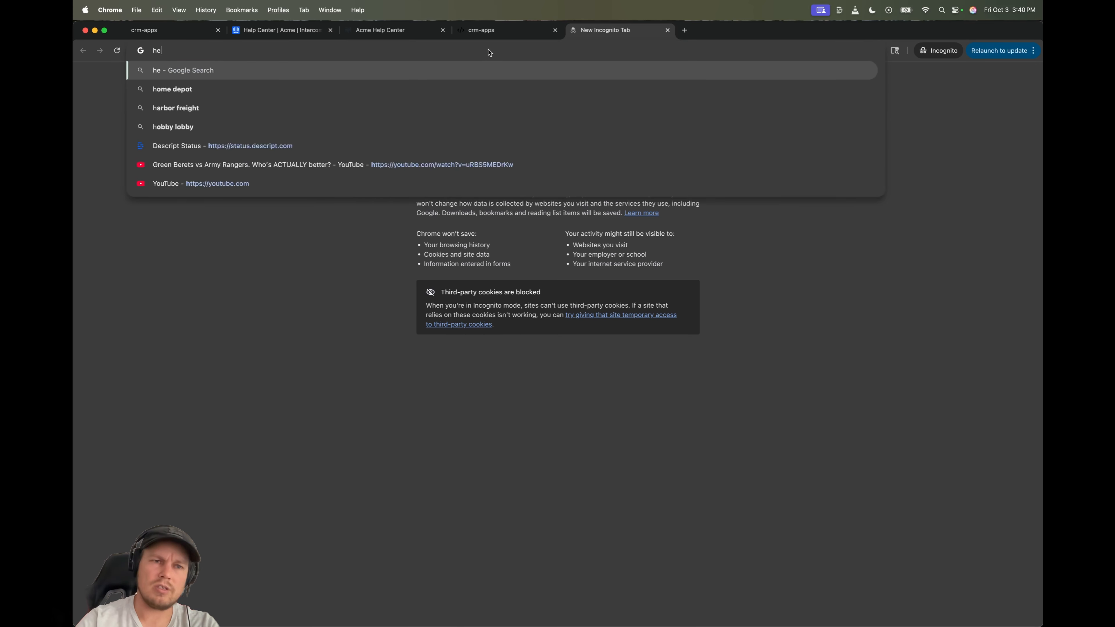
type("lp.gop")
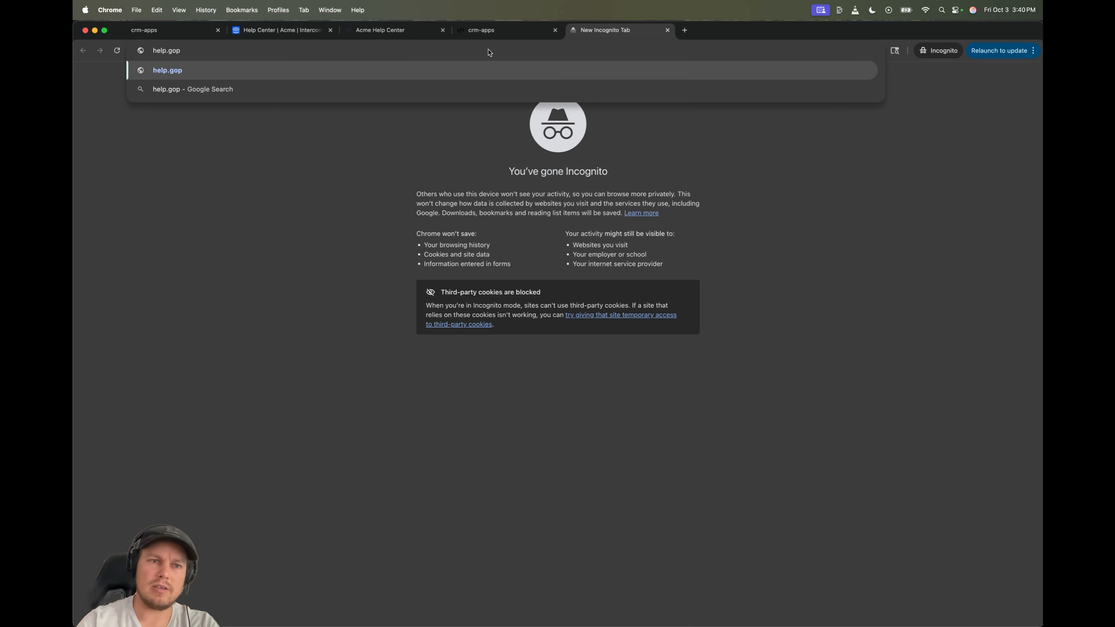
key("BackSpace")
type("highle")
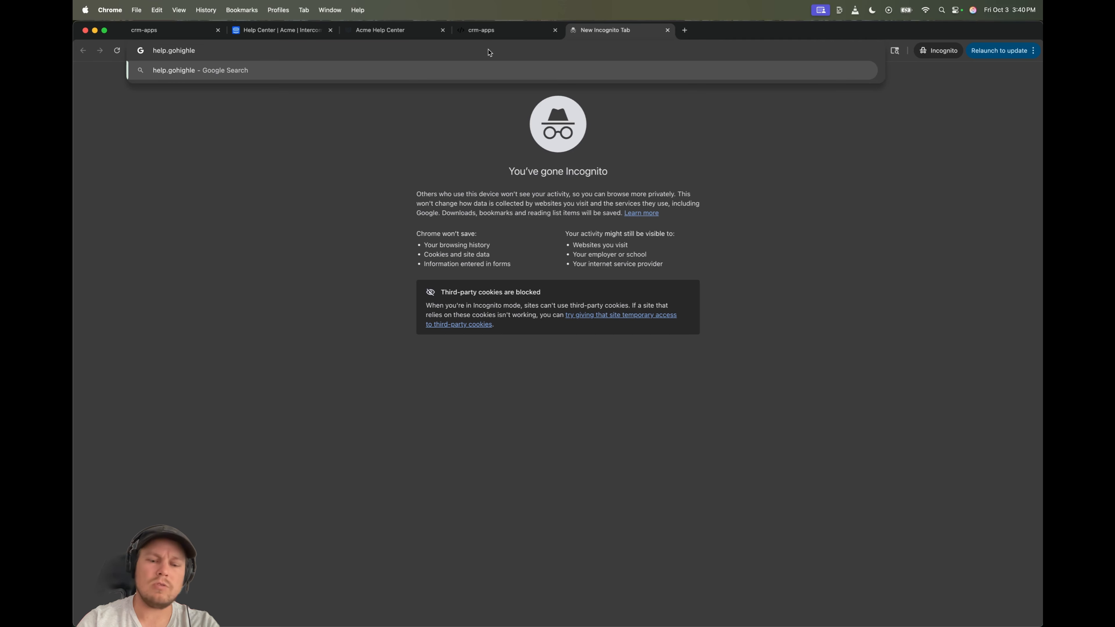
type("vel.com")
key("Return")
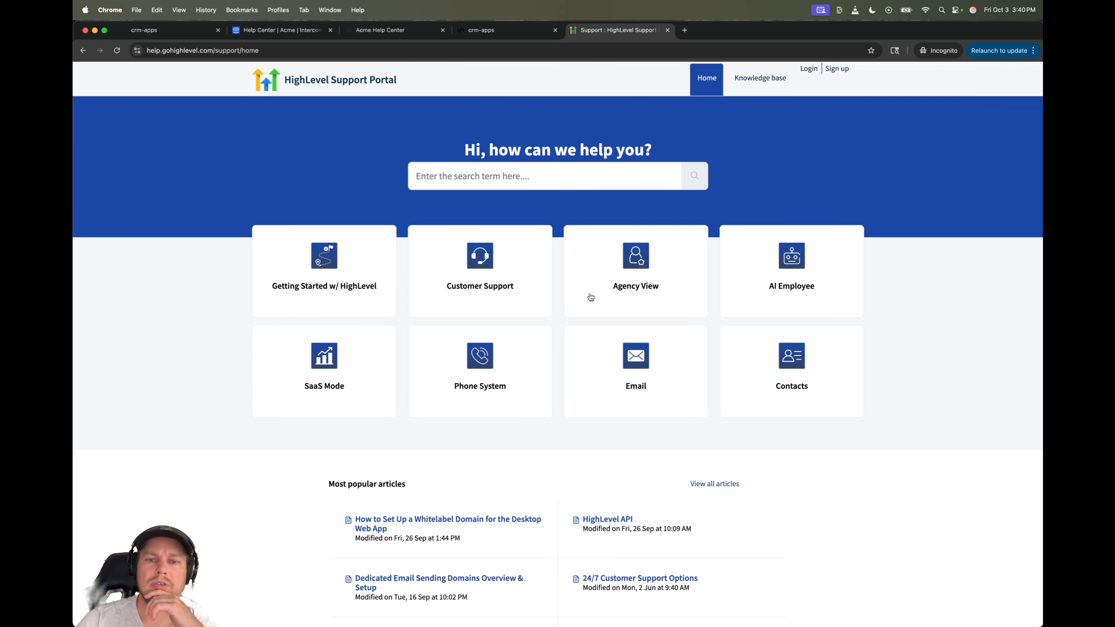
- Open the Knowledge base and scroll through categories like Agency settings, AI Employee and App Marketplace
left_click(773, 78)
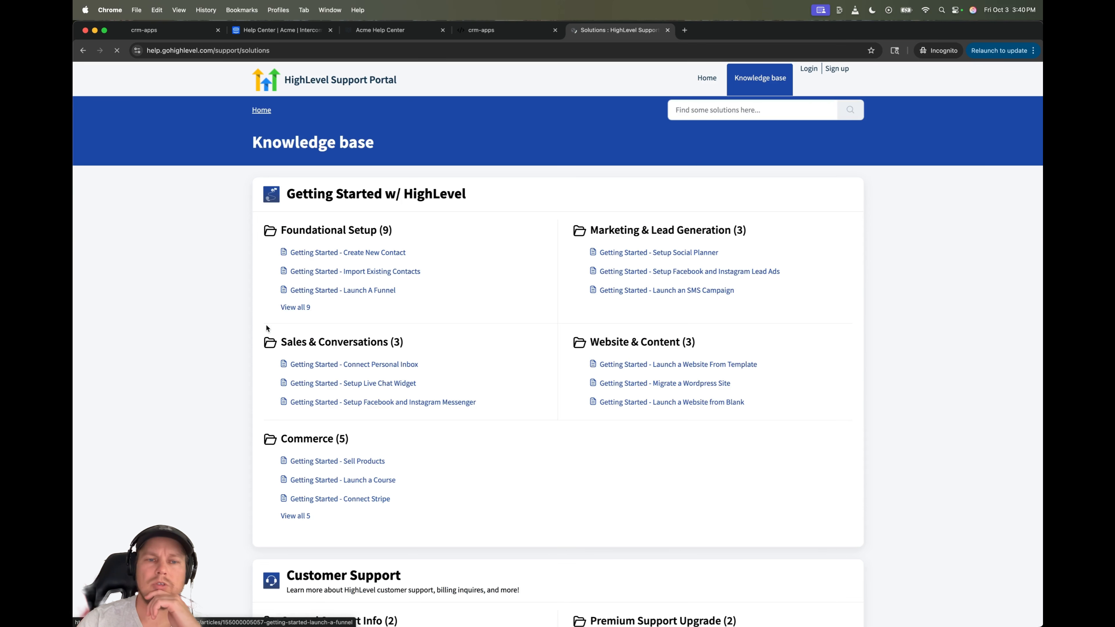
scroll(262, 332, "down", 6)
scroll(261, 332, "down", 5)
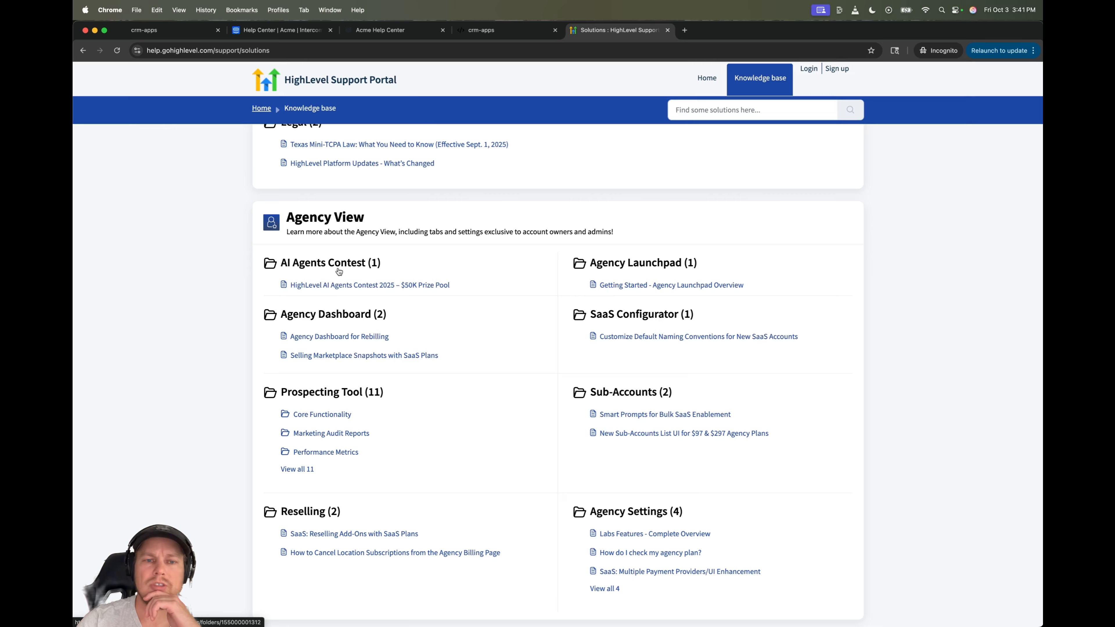
scroll(178, 405, "down", 5)
scroll(178, 405, "down", 3)
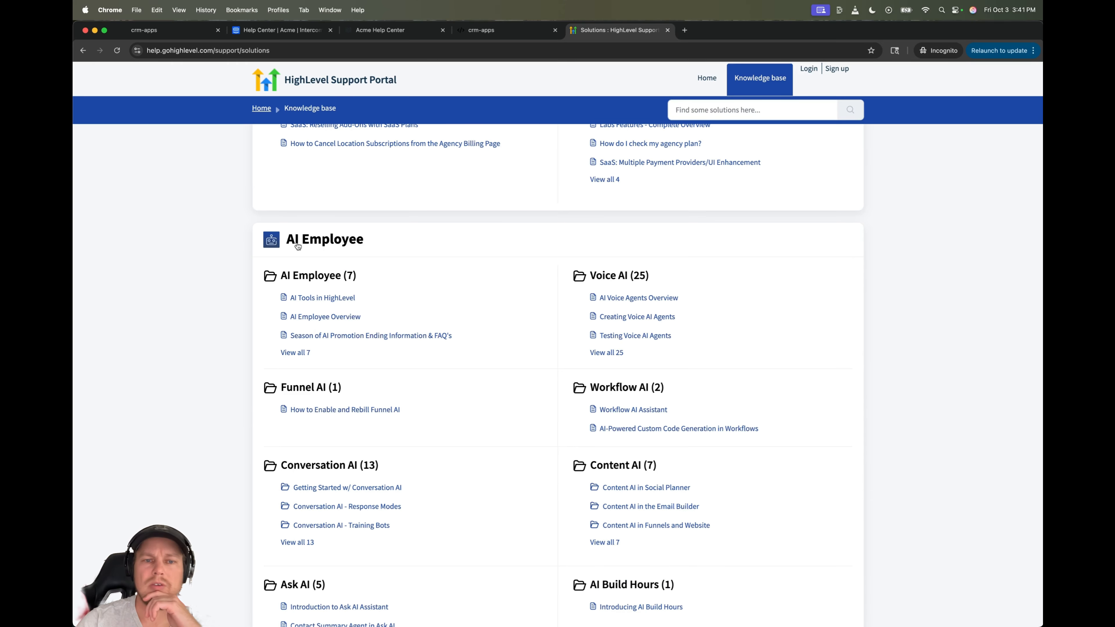
scroll(169, 503, "down", 15)
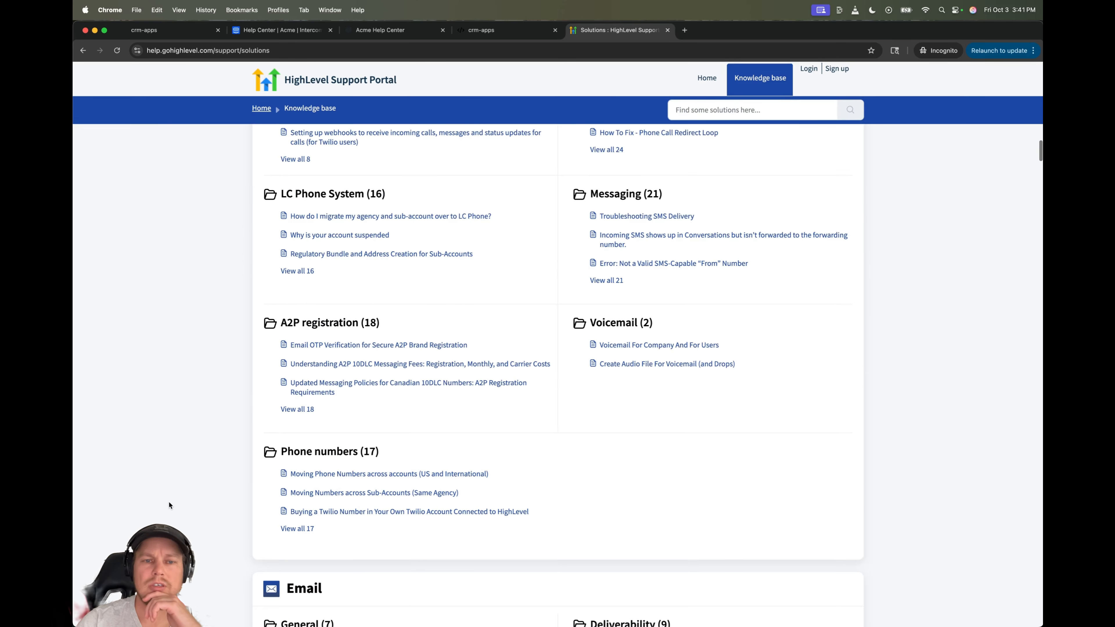
scroll(169, 502, "up", 10)
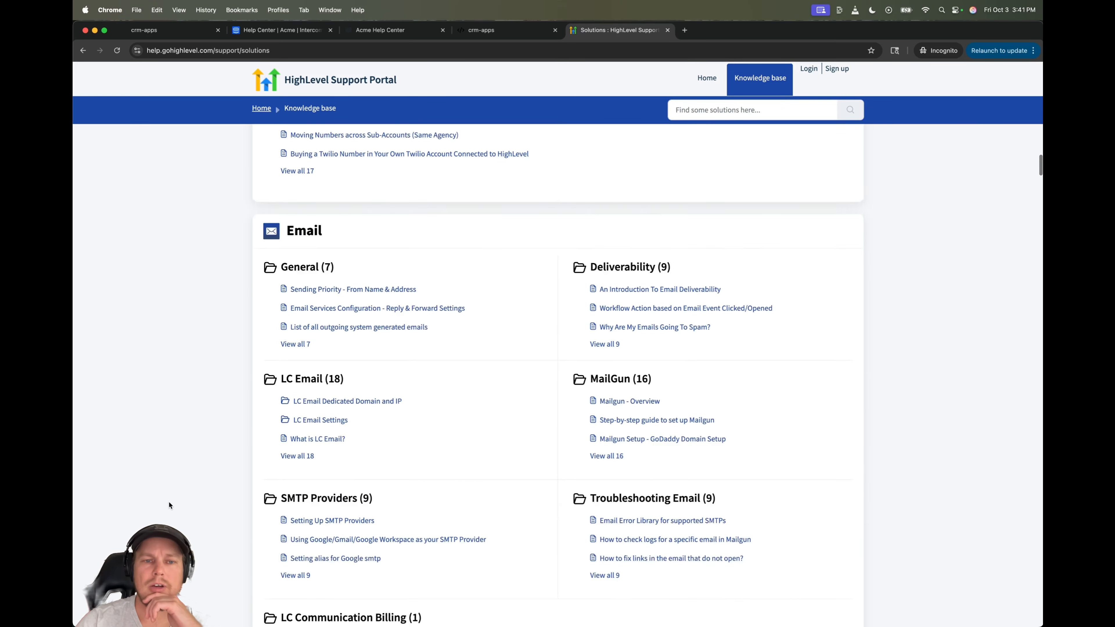
scroll(189, 453, "up", 5)
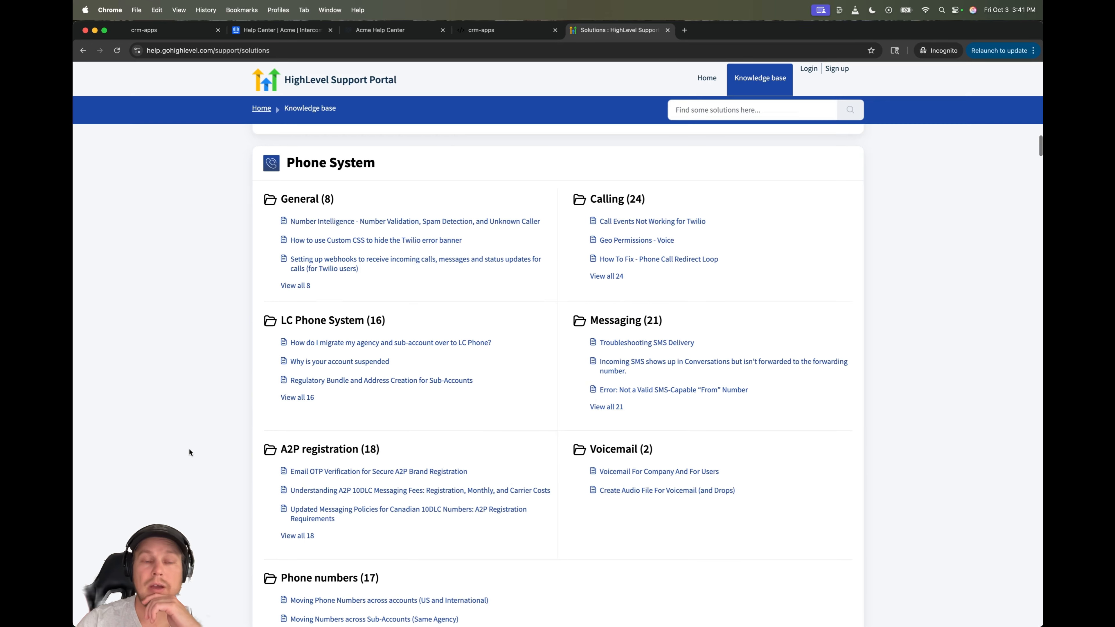
scroll(187, 289, "down", 15)
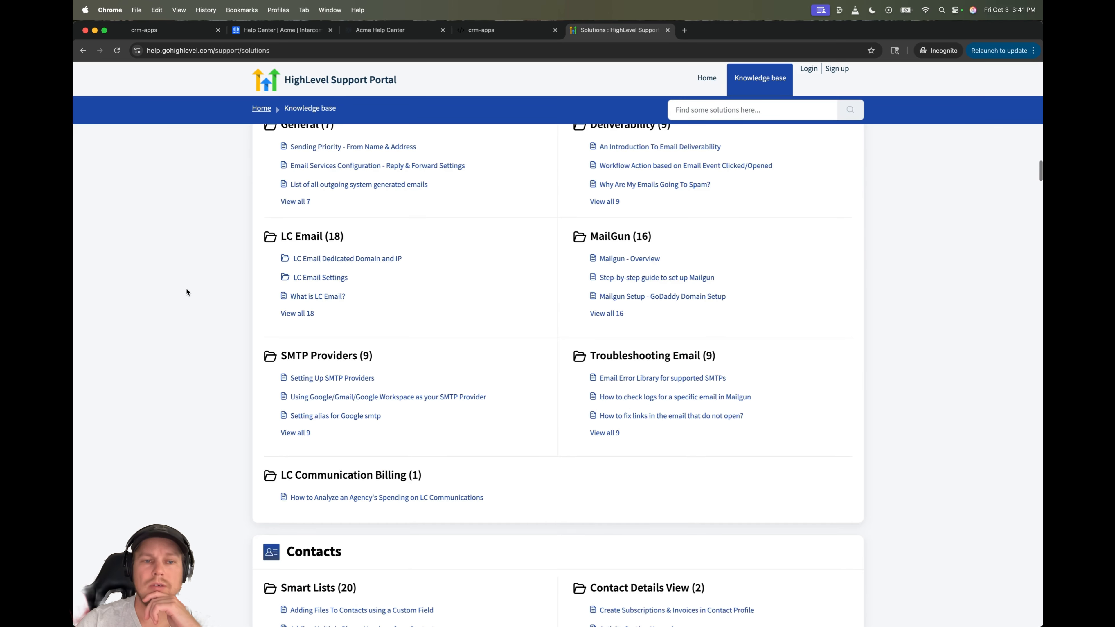
scroll(280, 273, "up", 8)
scroll(184, 373, "down", 20)
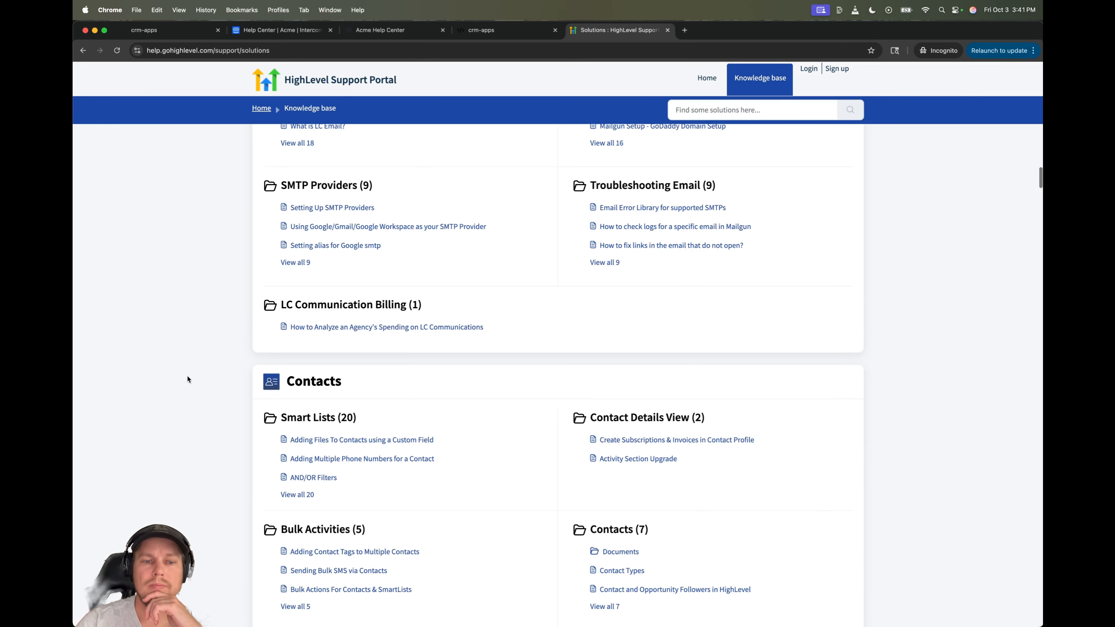
scroll(187, 380, "down", 15)
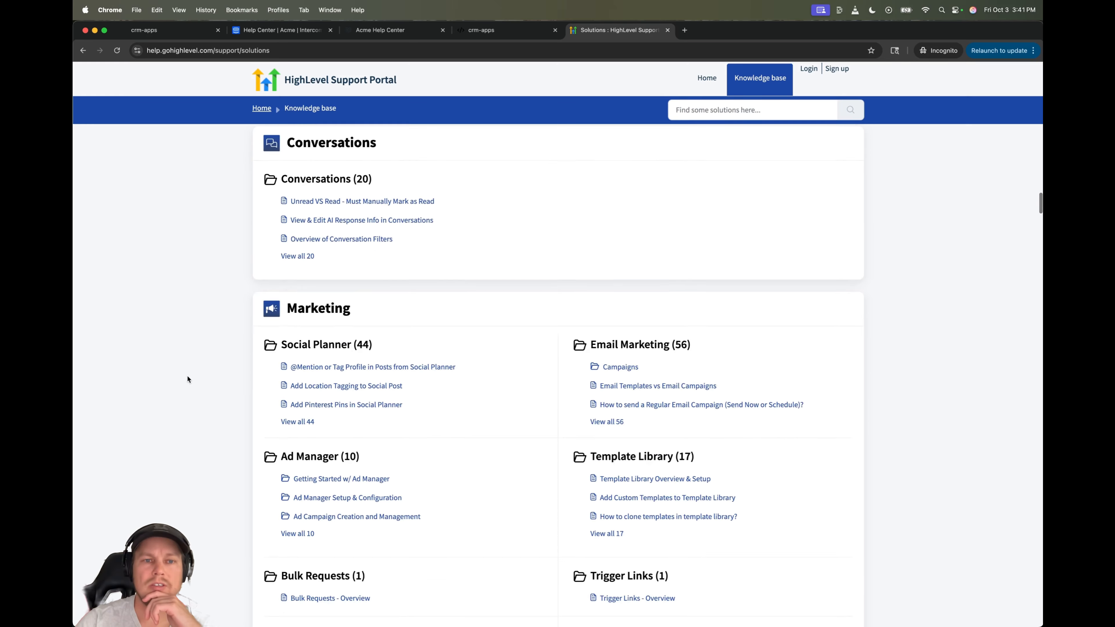
scroll(187, 379, "down", 15)
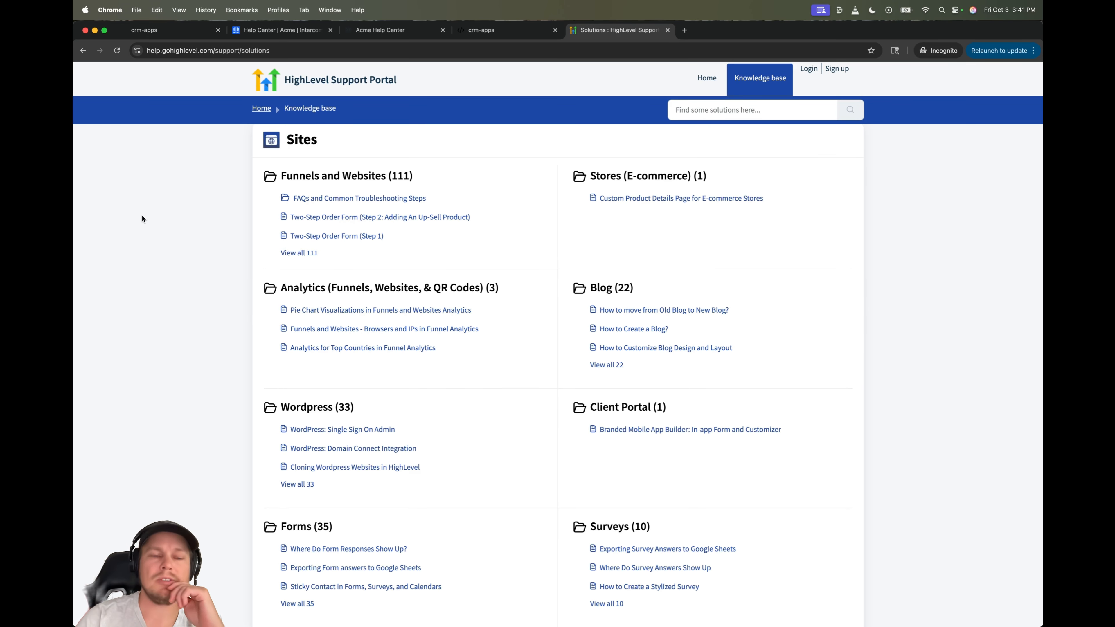
scroll(142, 218, "down", 10)
scroll(145, 330, "down", 20)
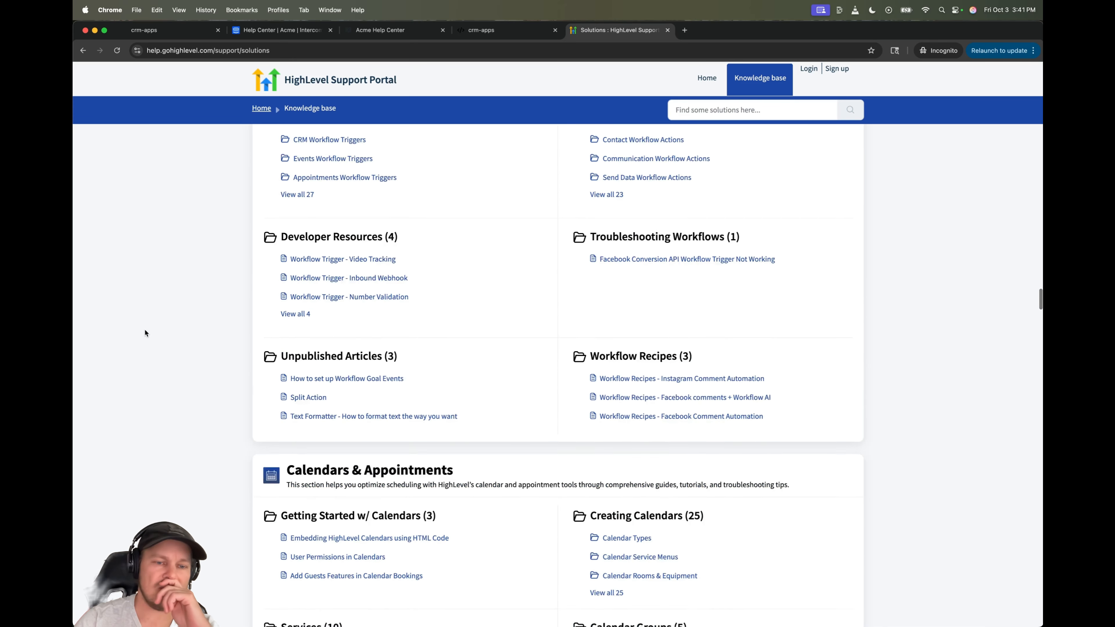
scroll(144, 330, "down", 20)
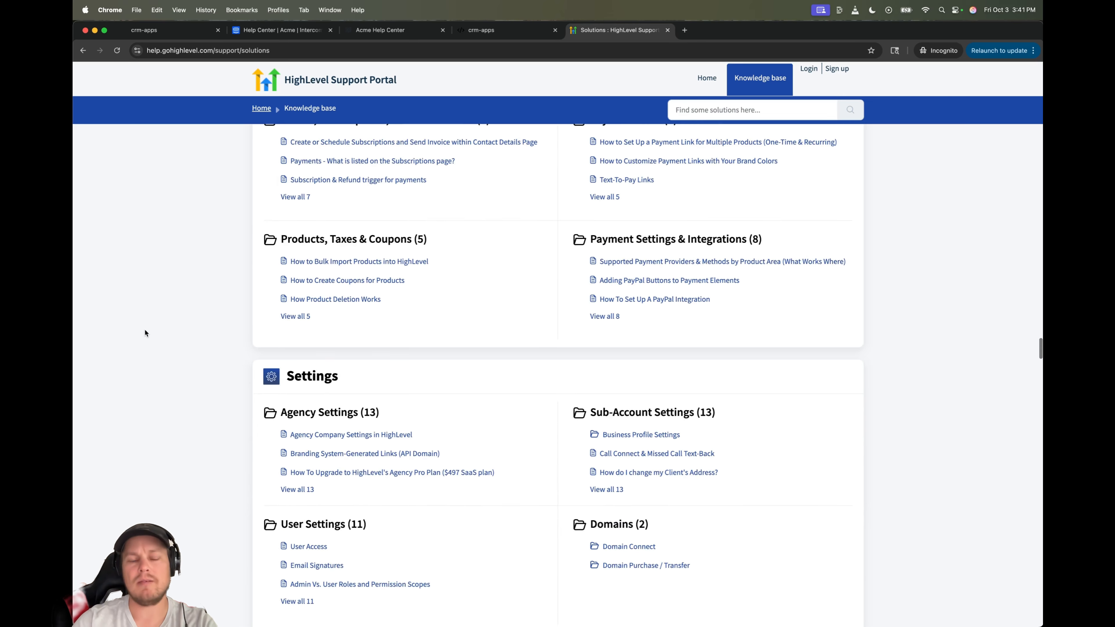
scroll(145, 332, "down", 20)
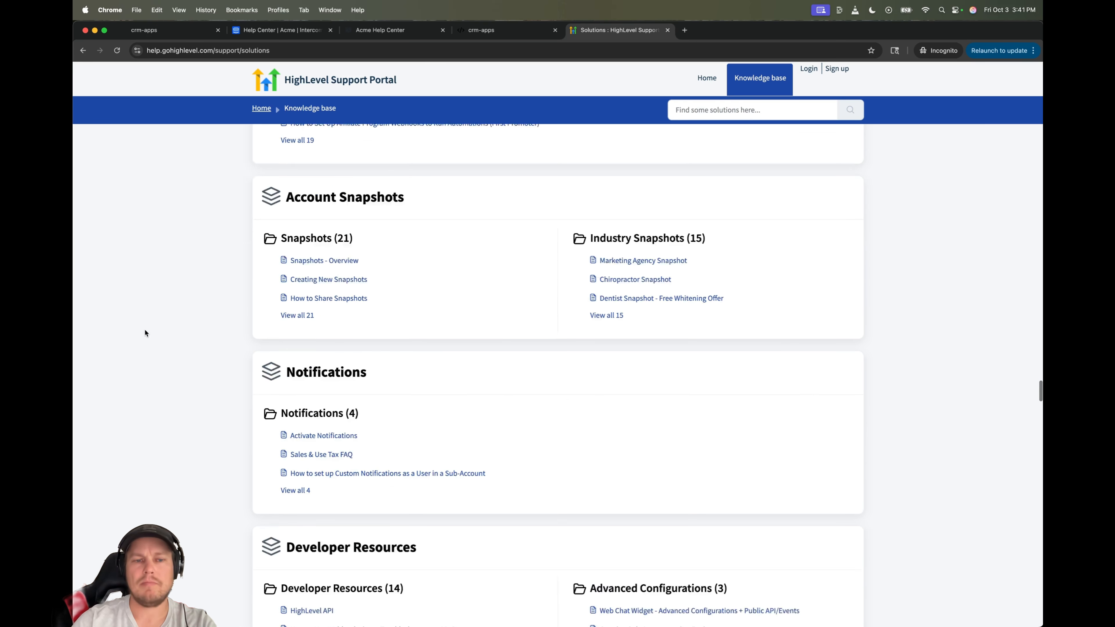
scroll(146, 333, "down", 20)
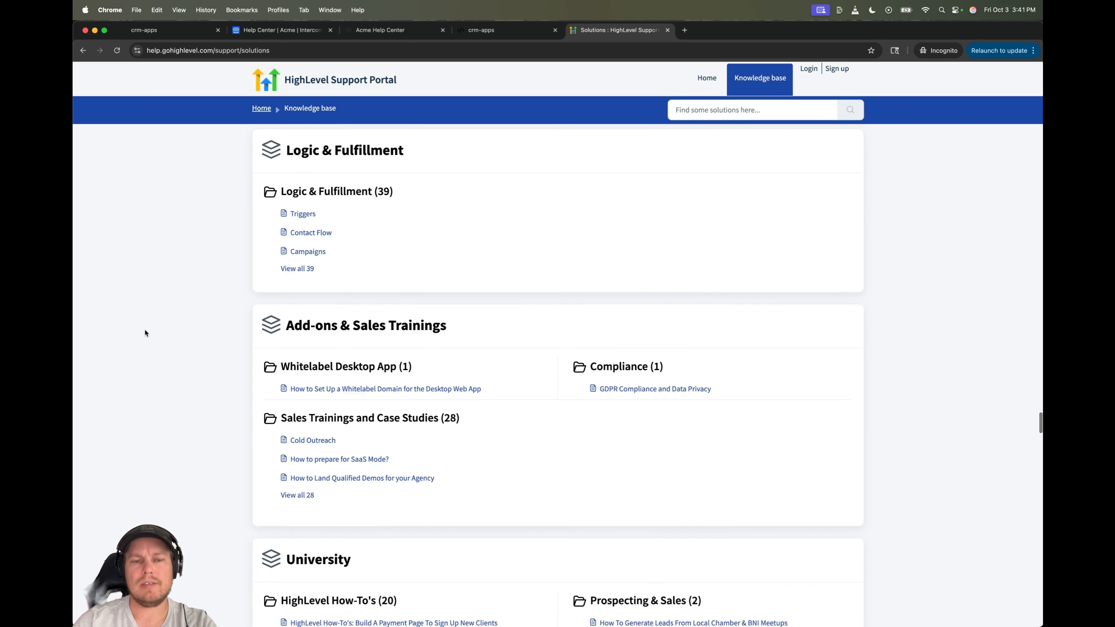
scroll(144, 332, "down", 10)
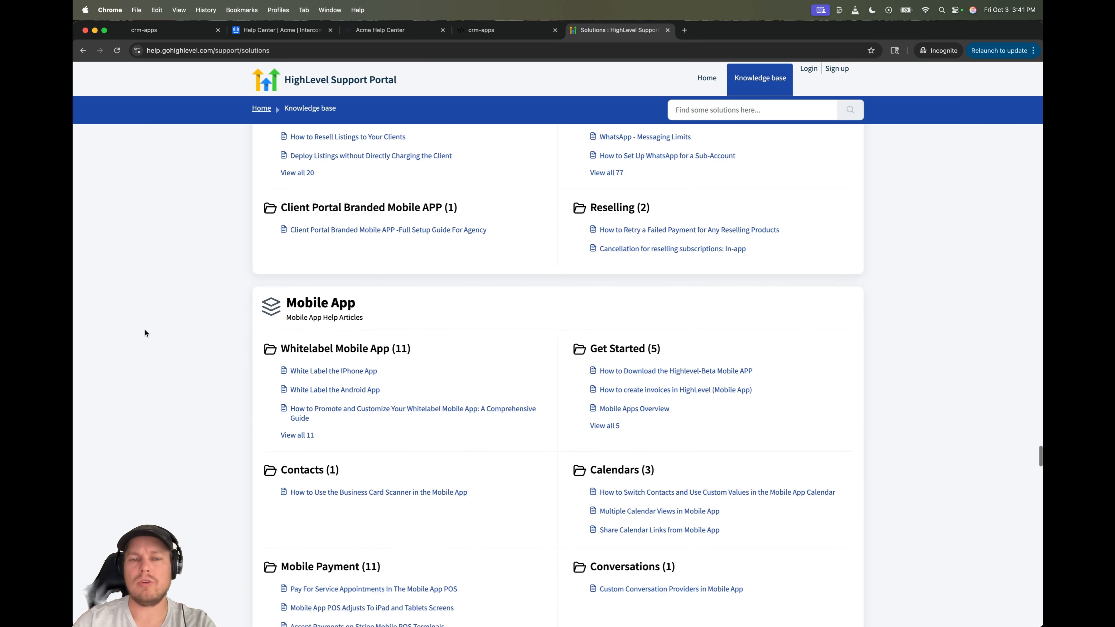
scroll(144, 330, "down", 20)
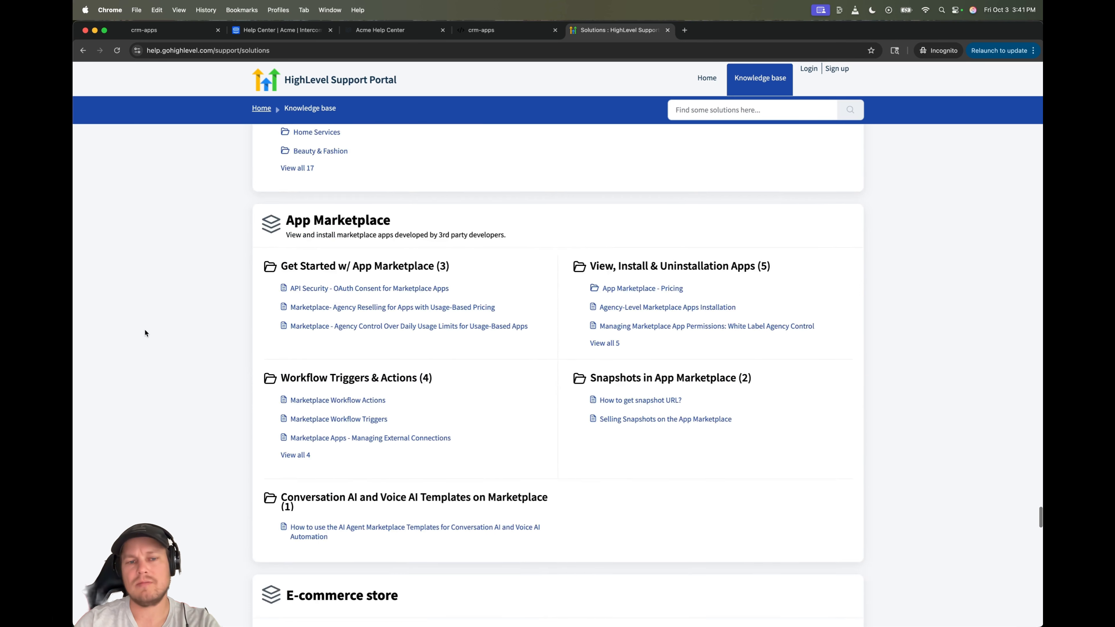
scroll(145, 333, "down", 15)
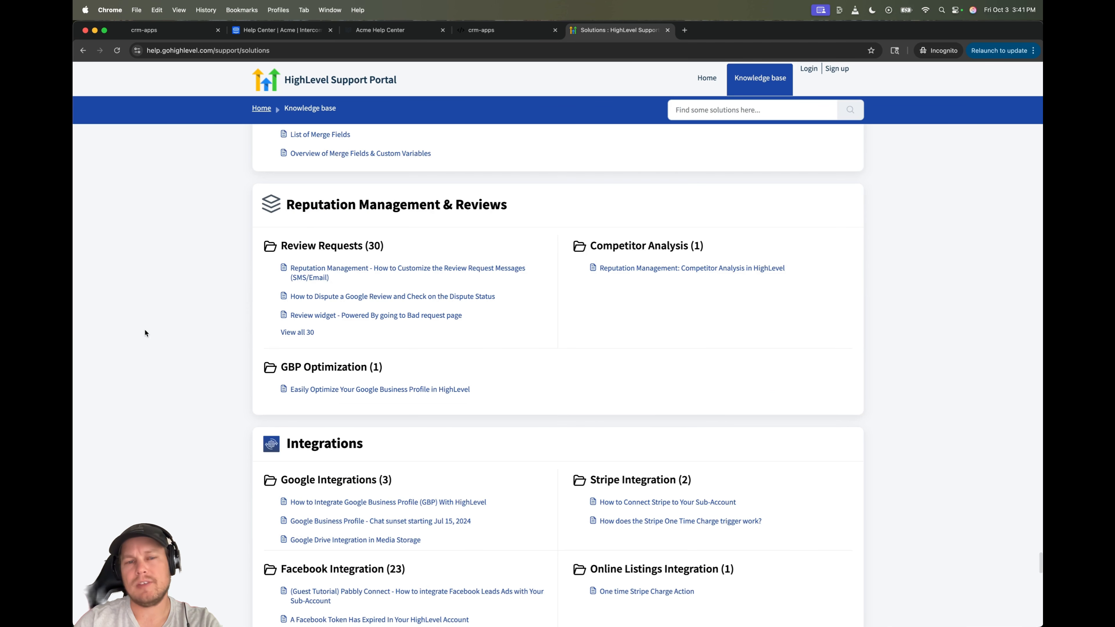
scroll(145, 331, "down", 15)
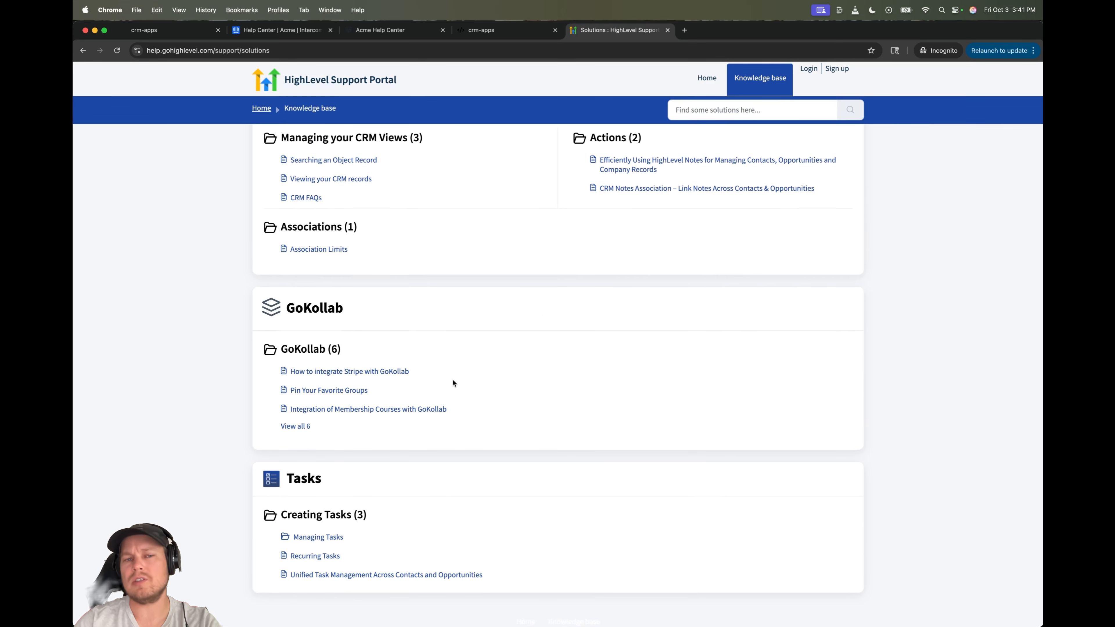
scroll(137, 326, "up", 20)
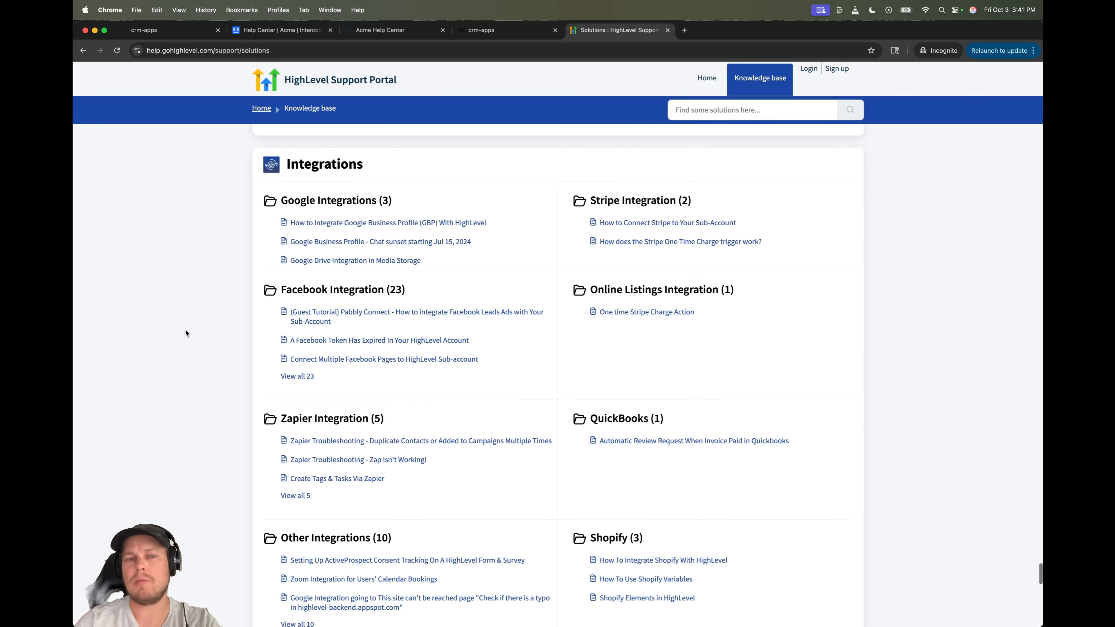
scroll(186, 331, "up", 20)
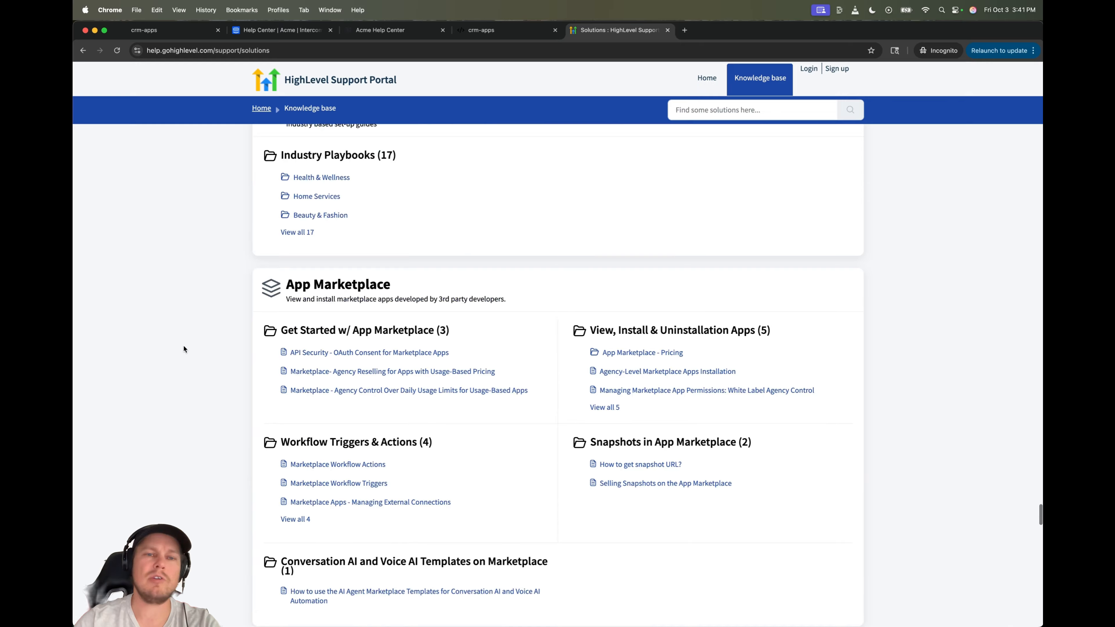
scroll(184, 349, "up", 8)
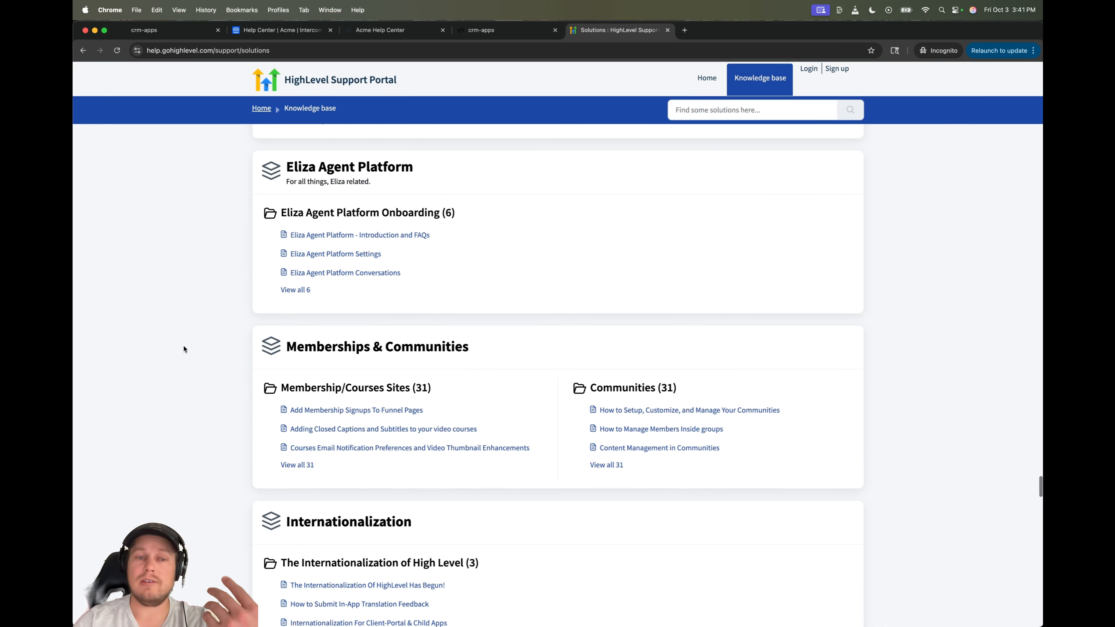
scroll(184, 350, "up", 15)
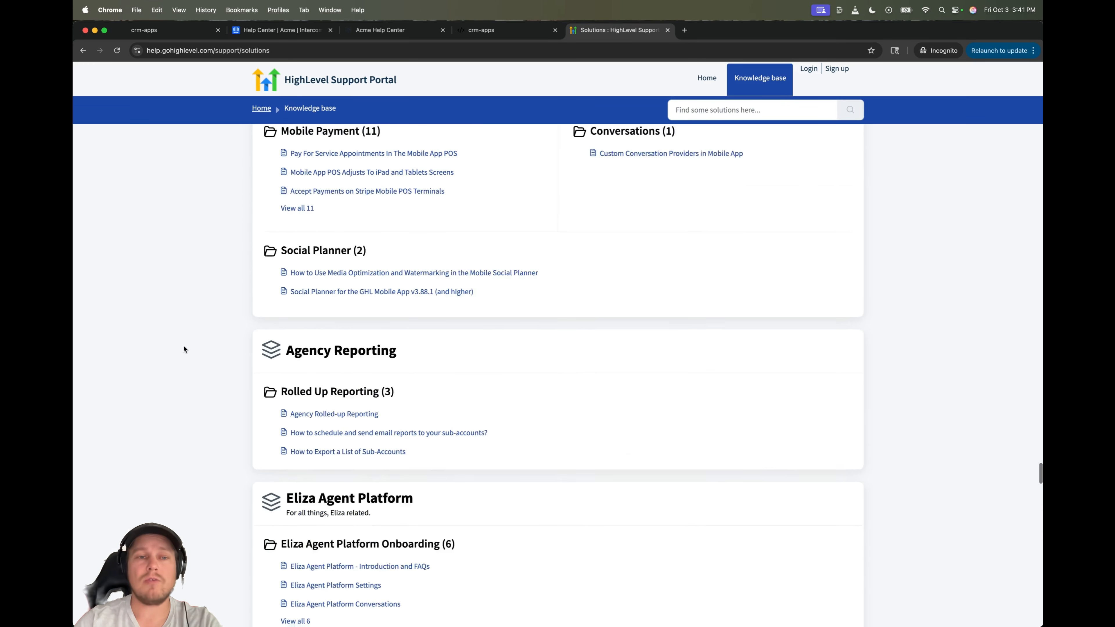
scroll(184, 349, "up", 20)
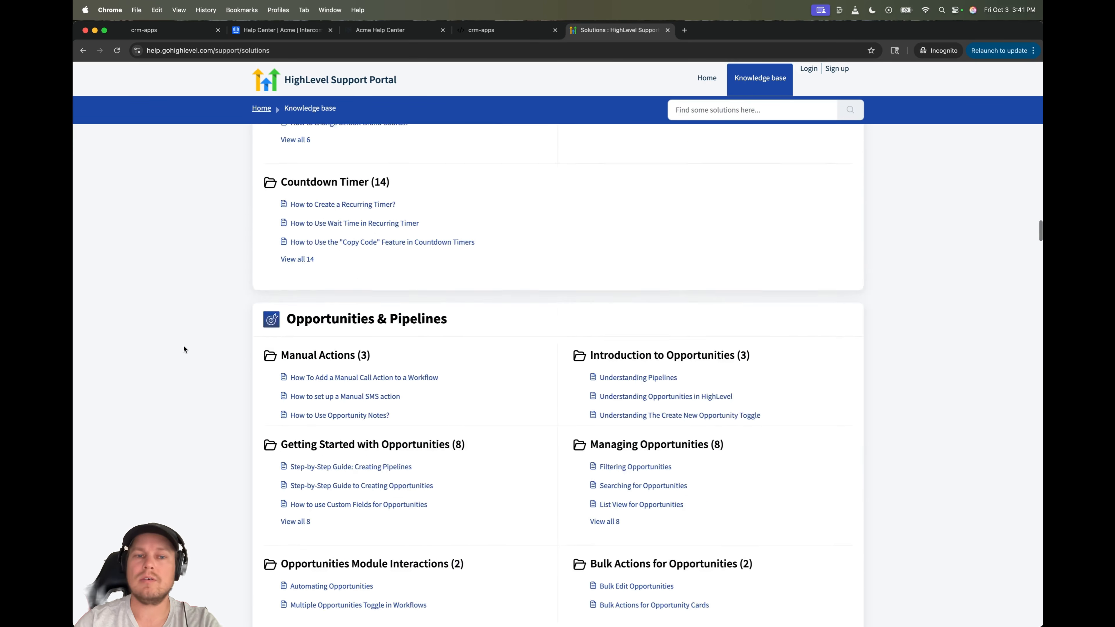
scroll(184, 349, "up", 10)
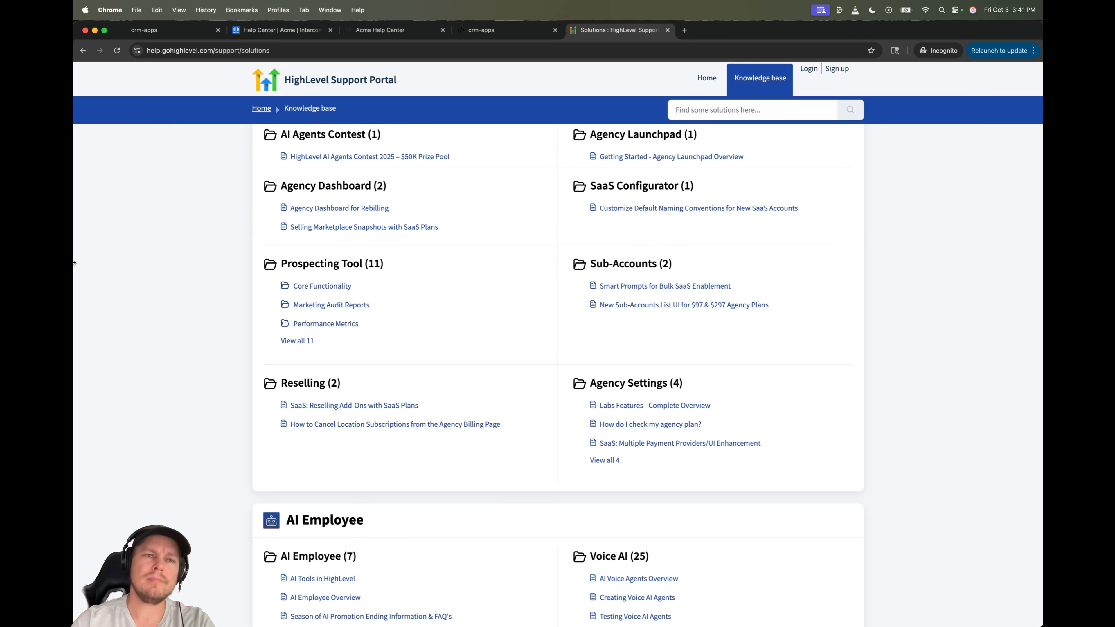
- In Intercom, show the AI Agent's sources under Knowledge > Sources
left_click(189, 29)
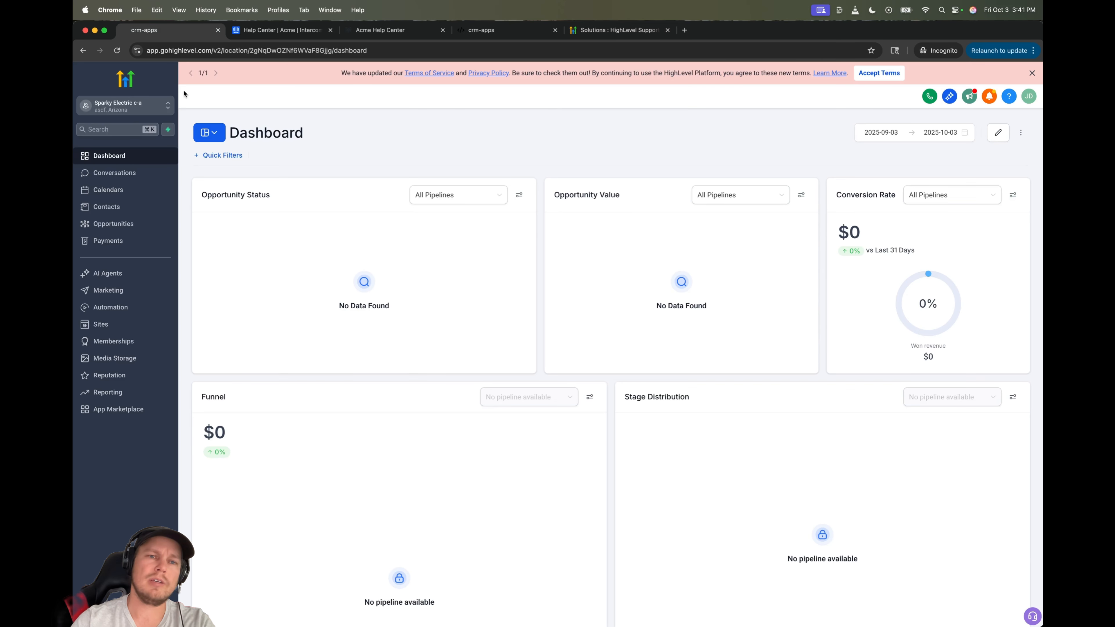
left_click(290, 29)
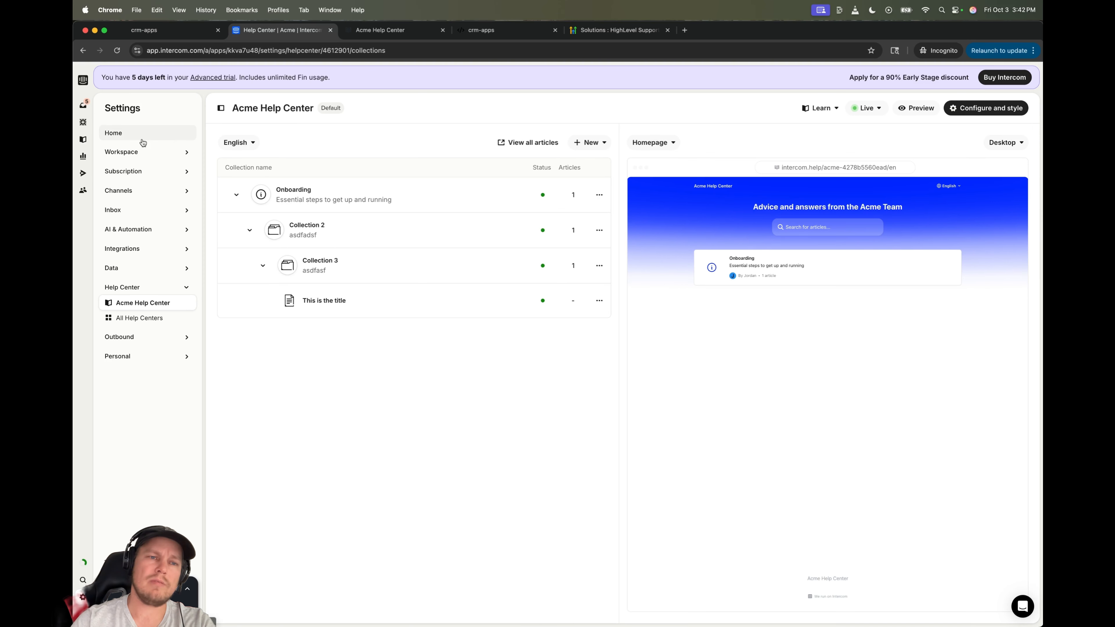
left_click(83, 139)
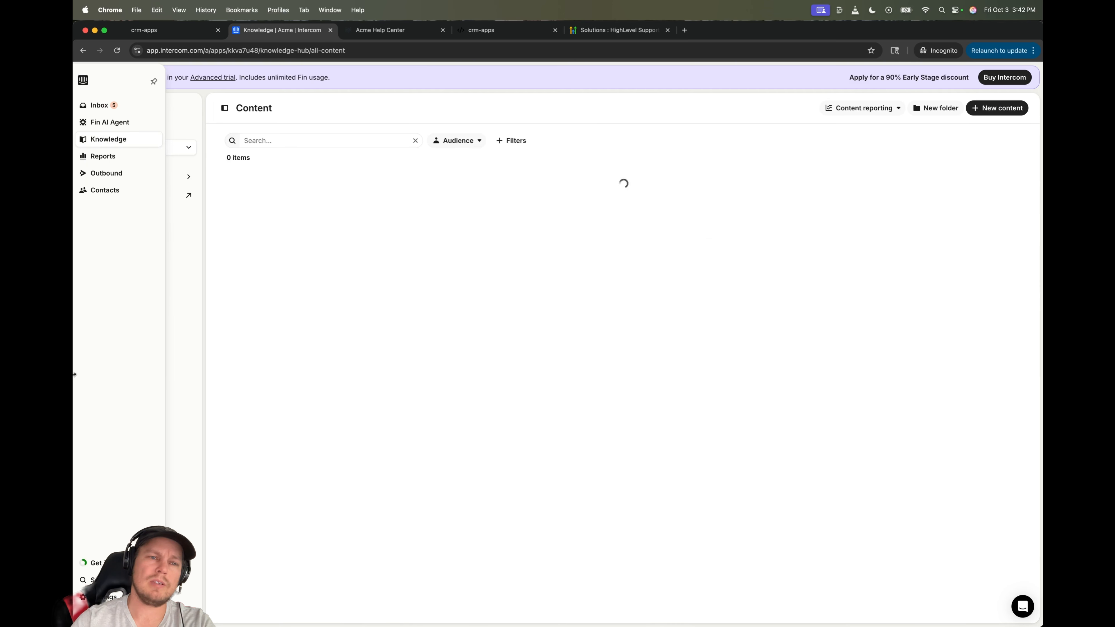
left_click(165, 135)
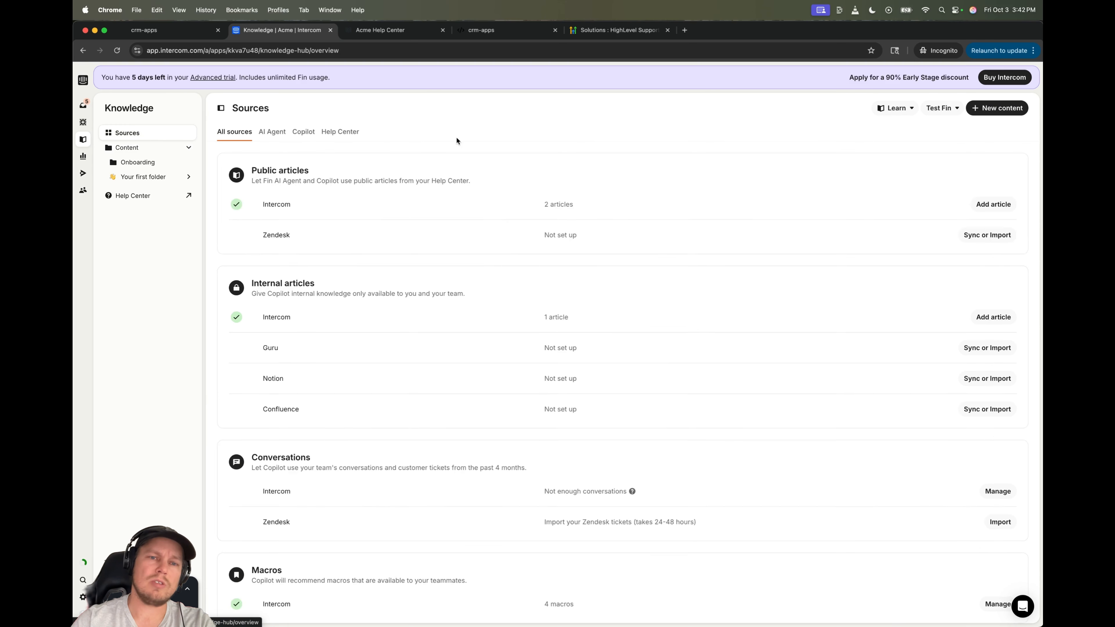
left_click(272, 132)
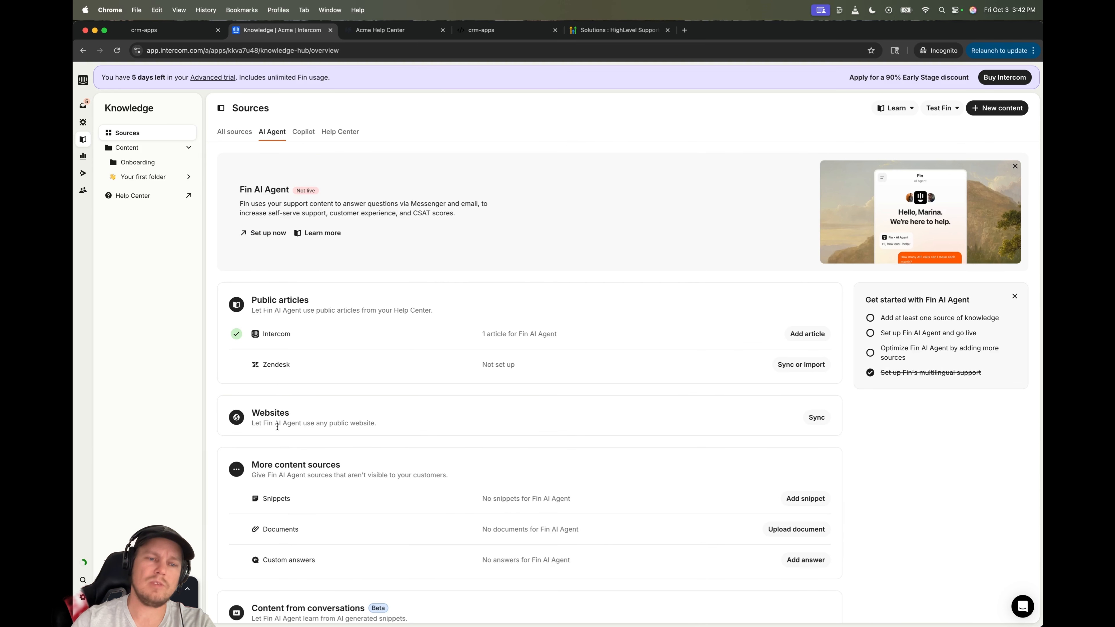
- Highlight the Websites source description, then go back to the HighLevel Support knowledge base
left_click_drag(306, 423, 198, 421)
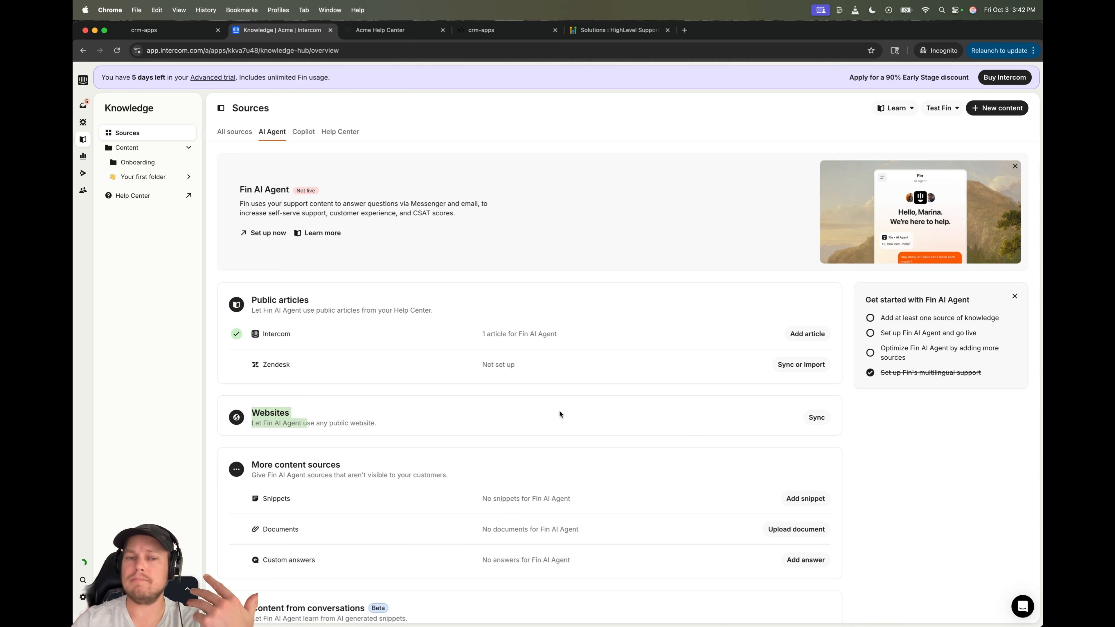
left_click(423, 427)
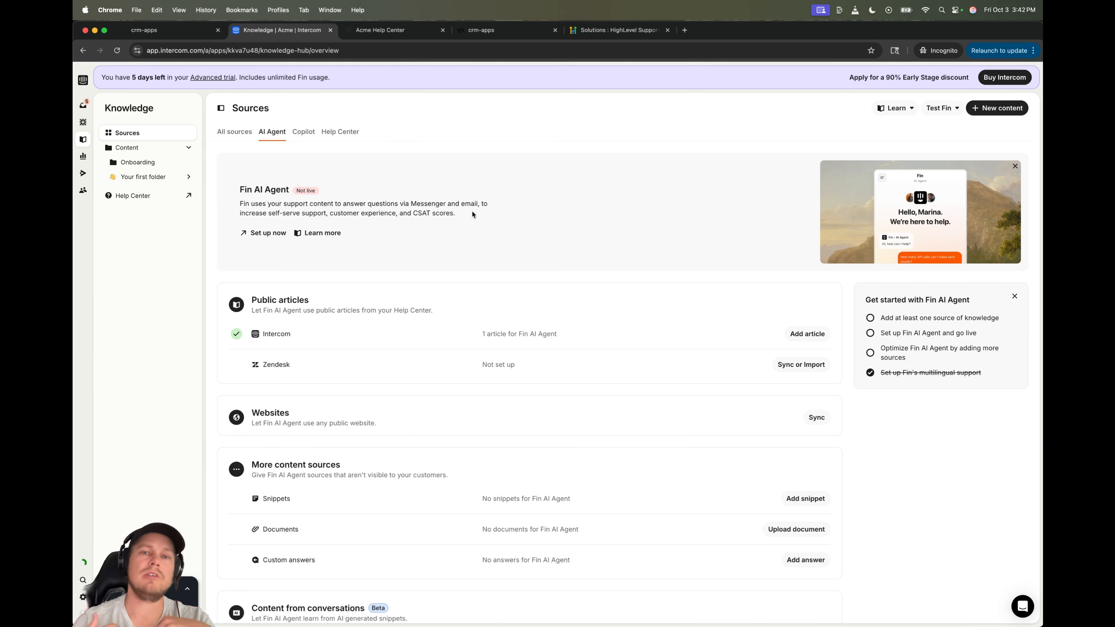
left_click(617, 30)
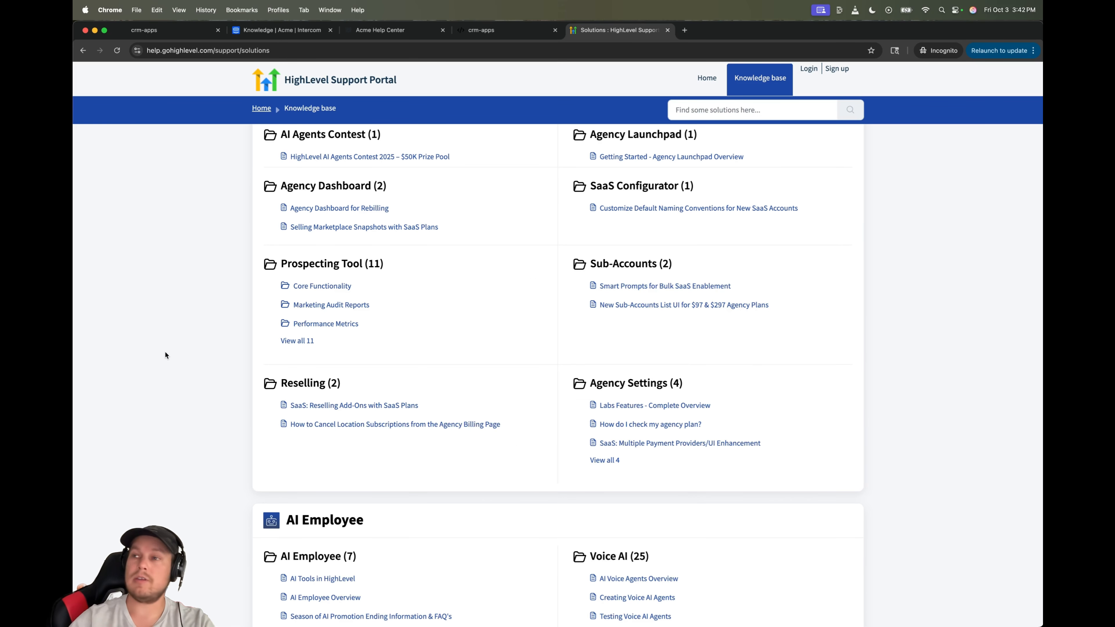
- Scroll through HighLevel's knowledge base categories, then return to Intercom's AI Agent knowledge sources
scroll(166, 355, "down", 3)
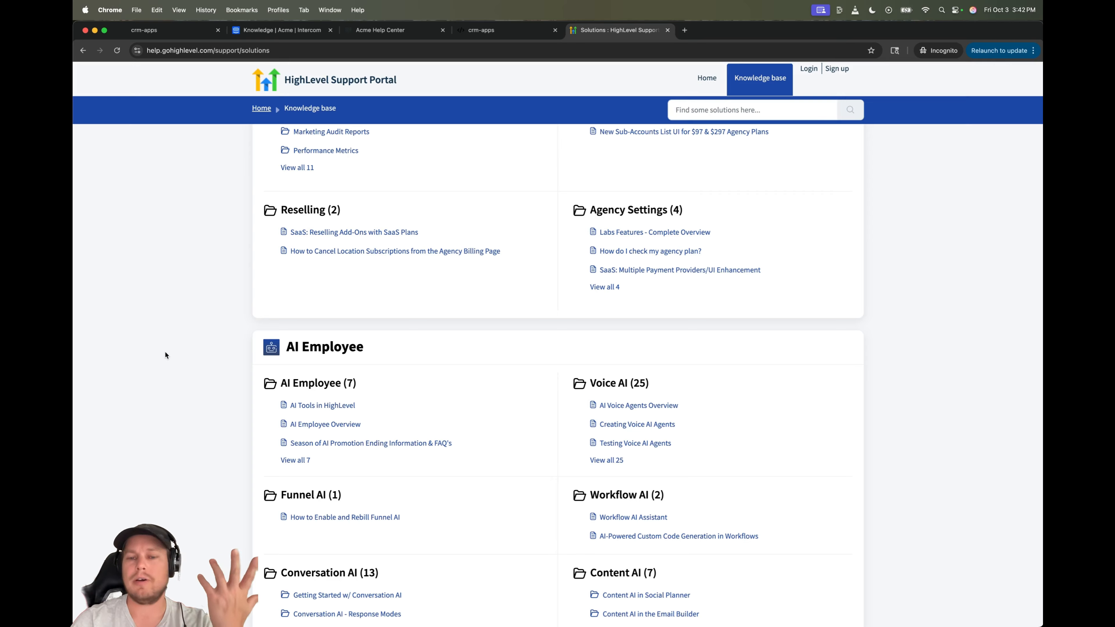
scroll(165, 354, "down", 15)
scroll(166, 355, "down", 18)
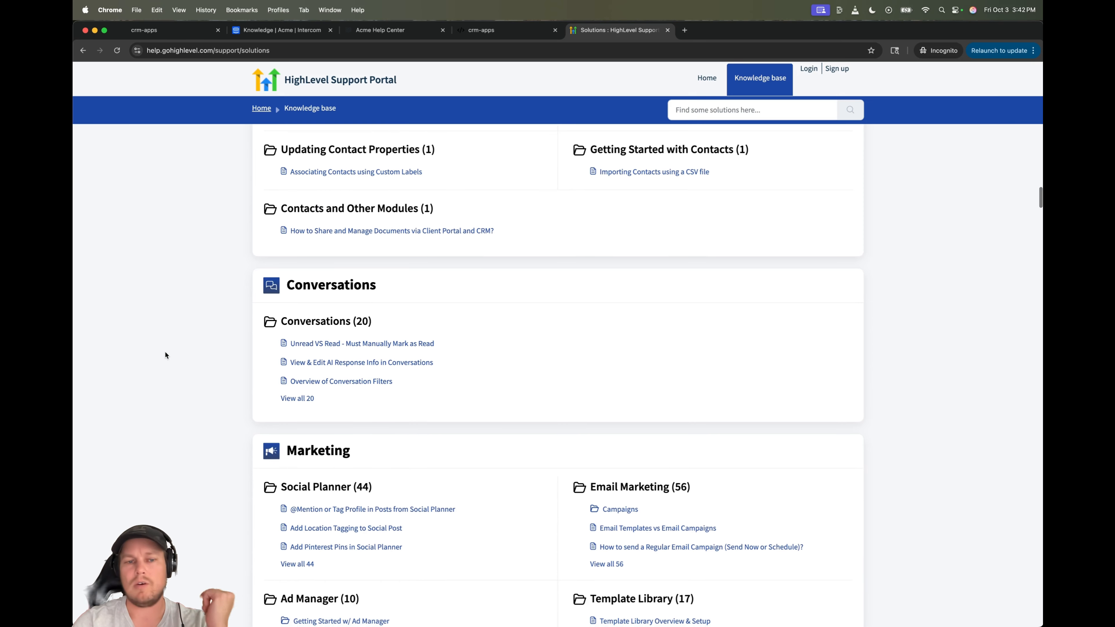
scroll(165, 352, "up", 20)
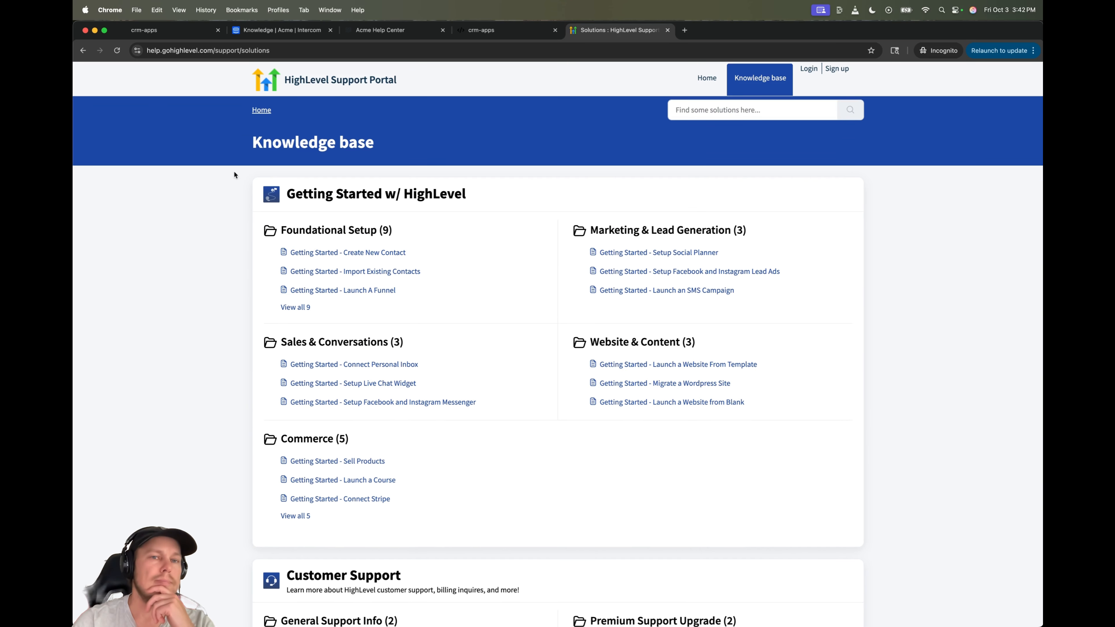
left_click(301, 32)
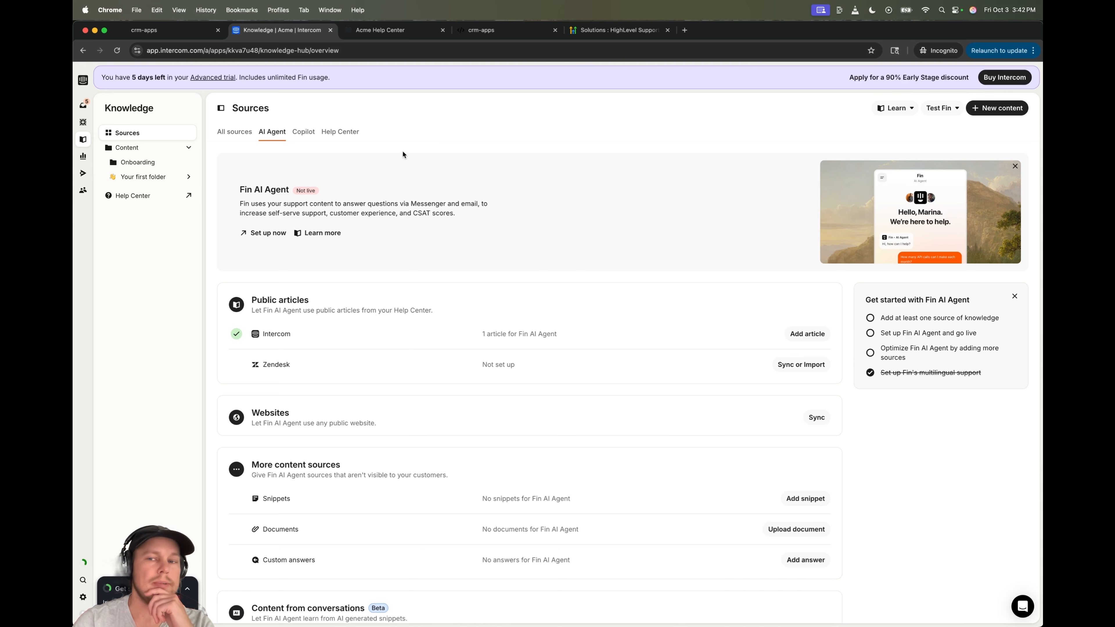
- View the public Acme Help Center and select its web address
left_click(392, 31)
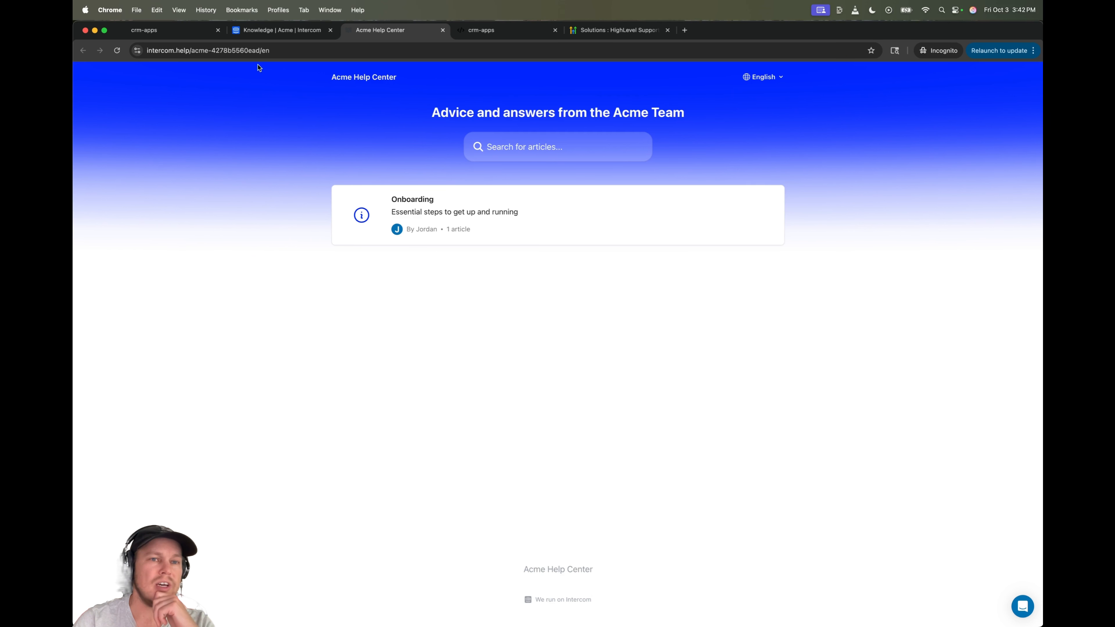
left_click(273, 52)
key("super+a")
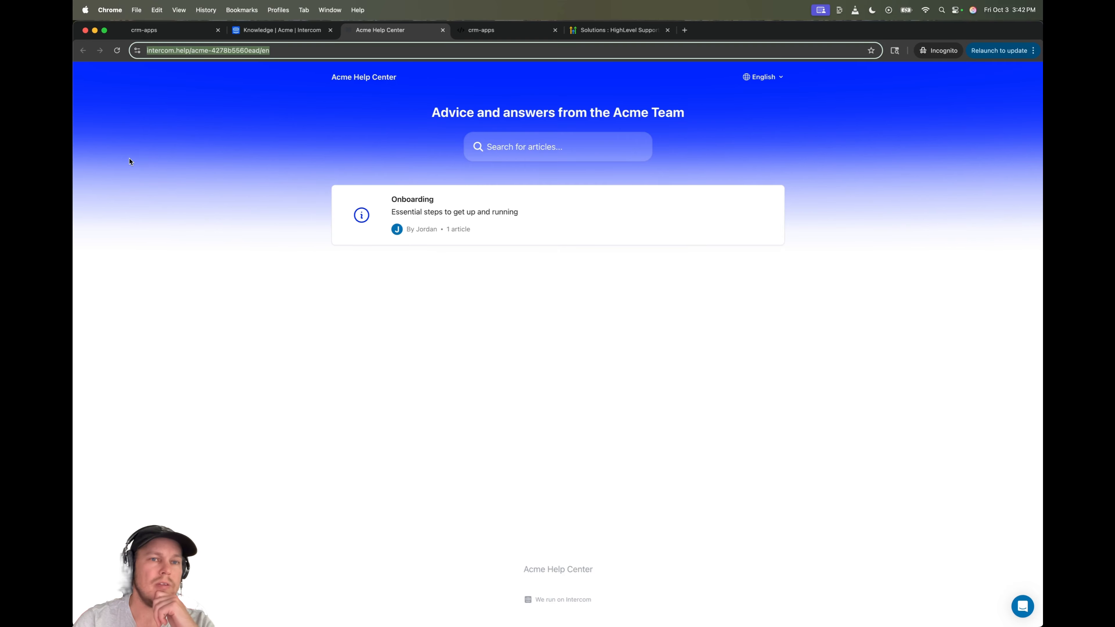
left_click(130, 162)
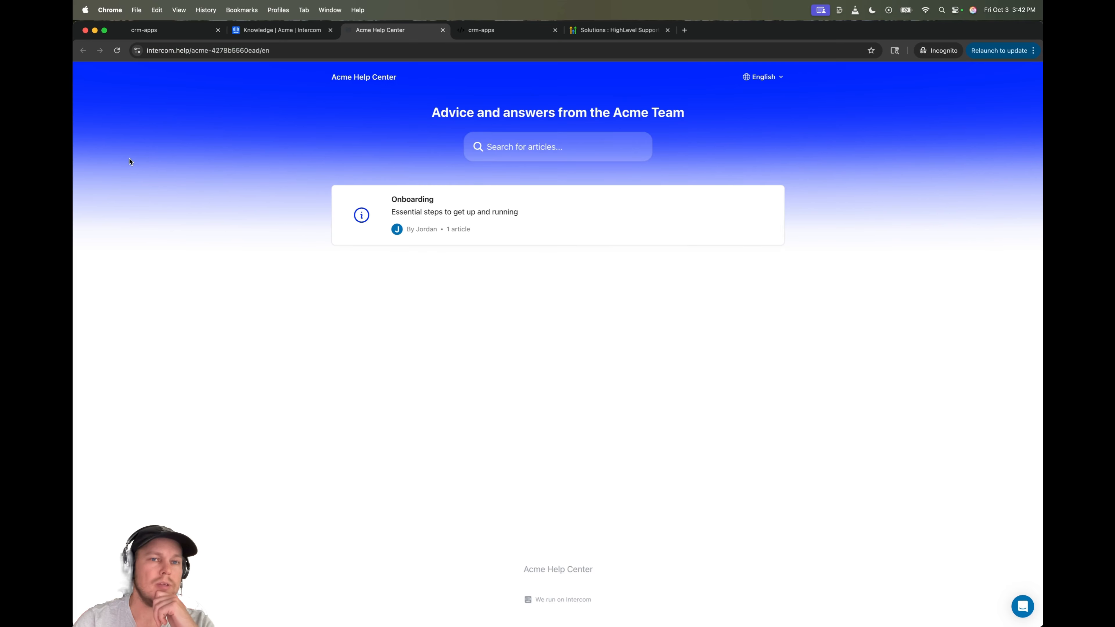
- On the HighLevel dashboard, open 'This is the title' in the support messenger
left_click(290, 35)
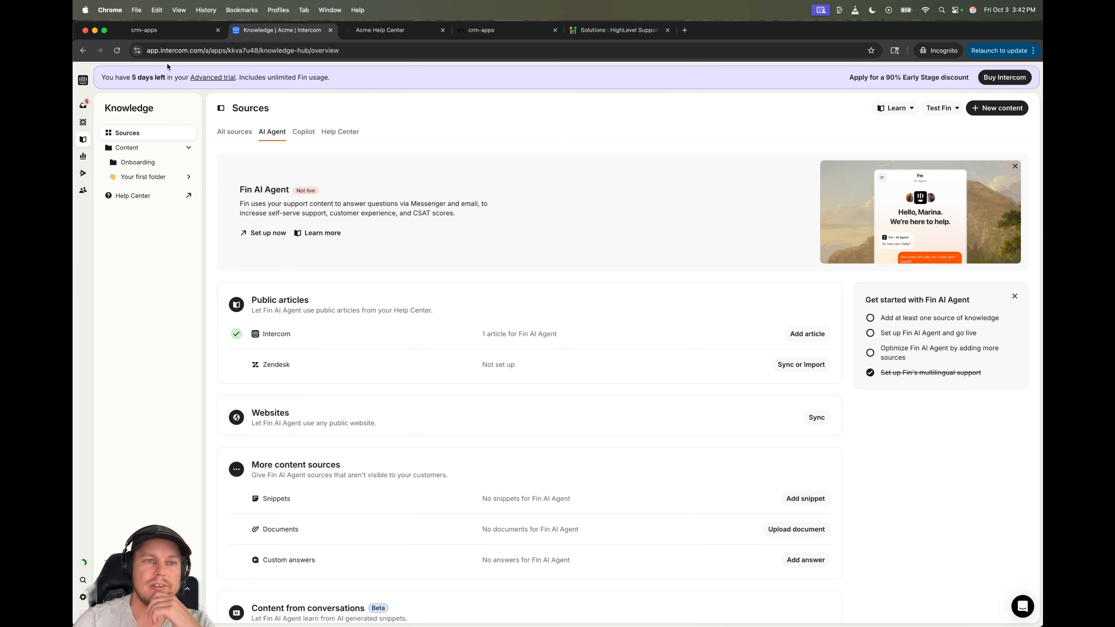
left_click(196, 37)
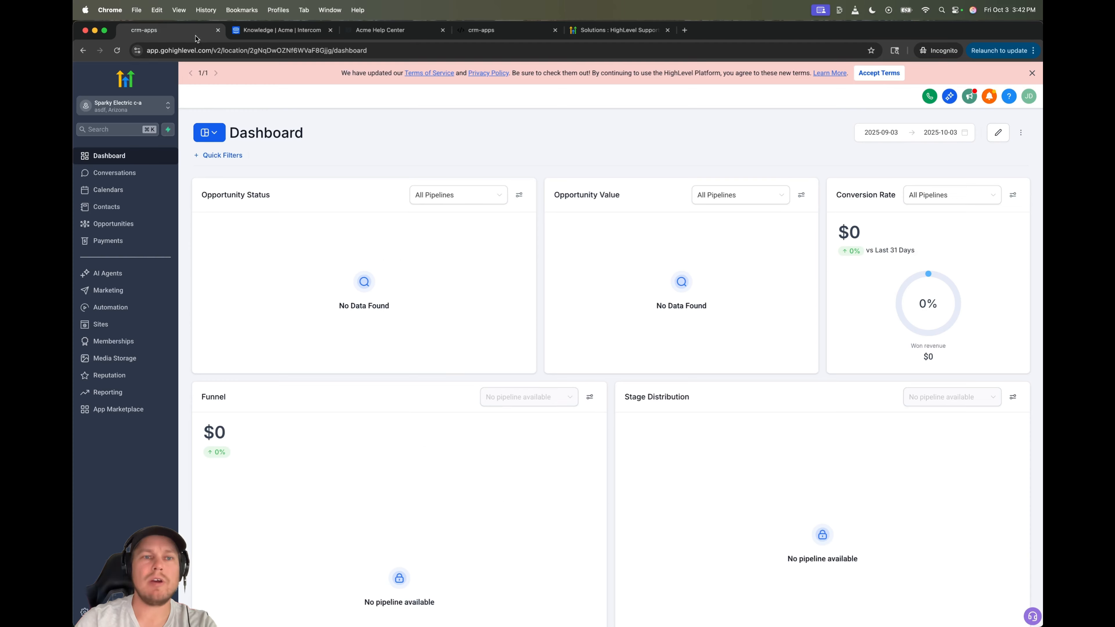
left_click(1029, 614)
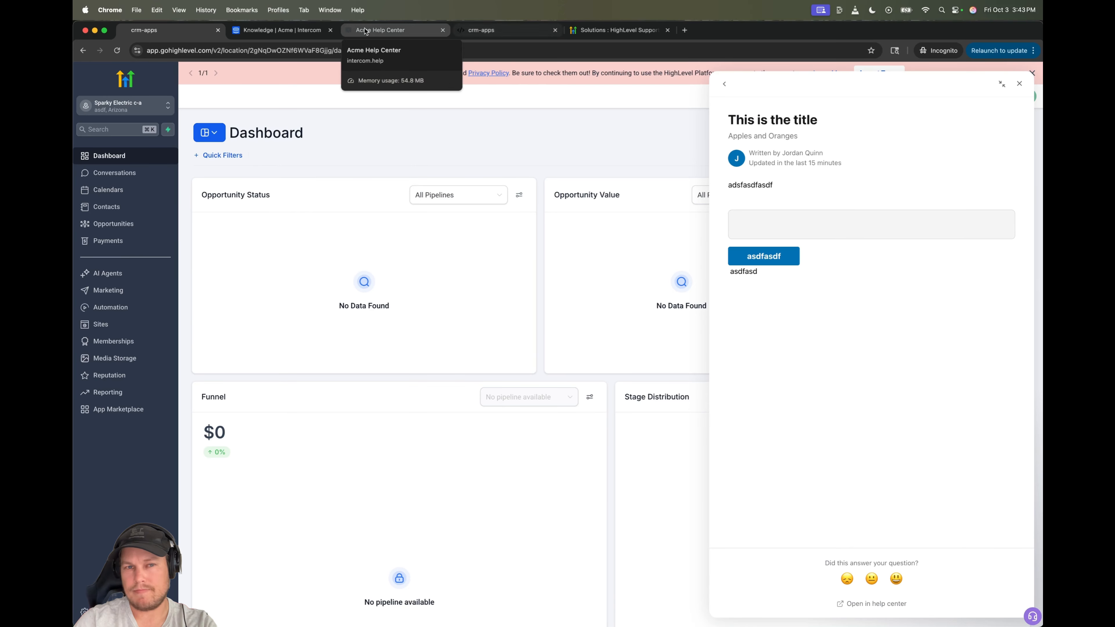
- Edit 'This is the title' from the Onboarding folder, then compare it in the dashboard messenger
left_click(386, 30)
left_click(281, 30)
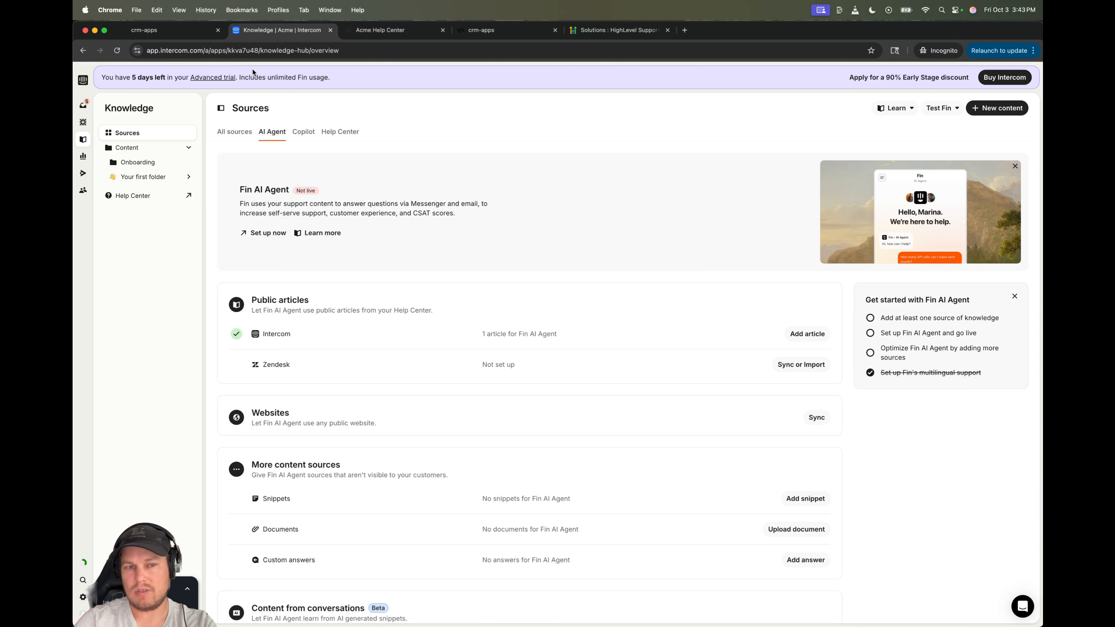
left_click(145, 170)
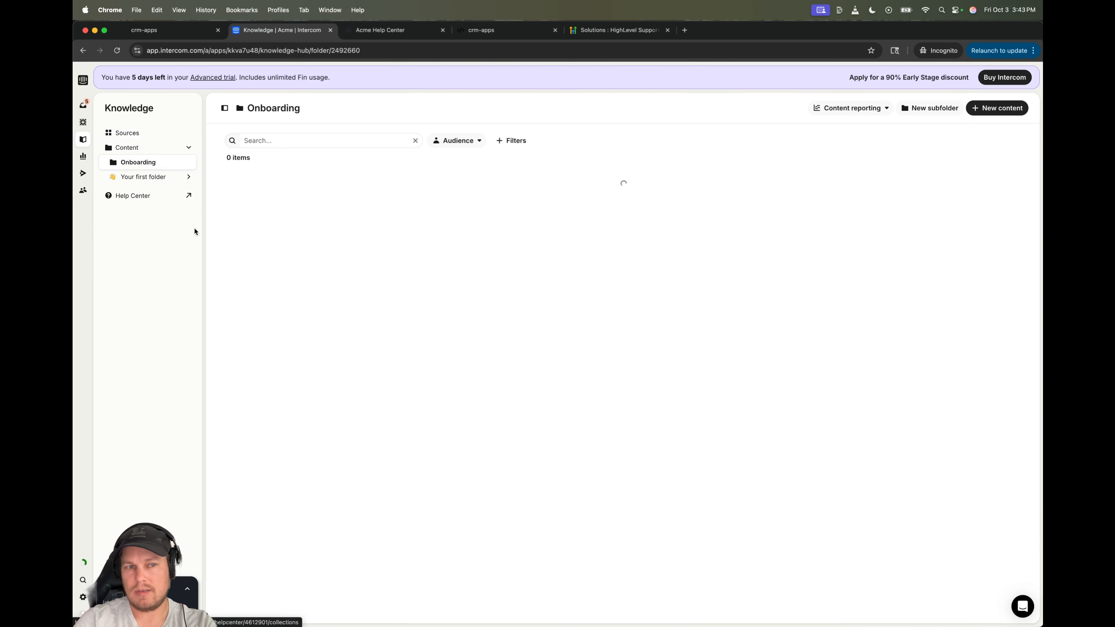
left_click(263, 205)
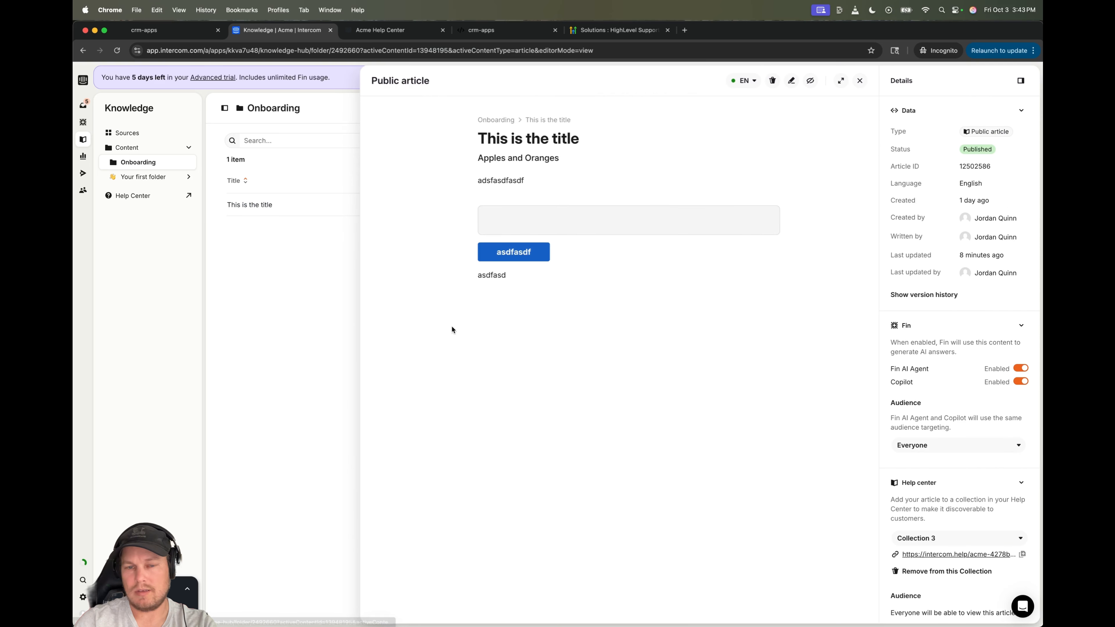
left_click(790, 81)
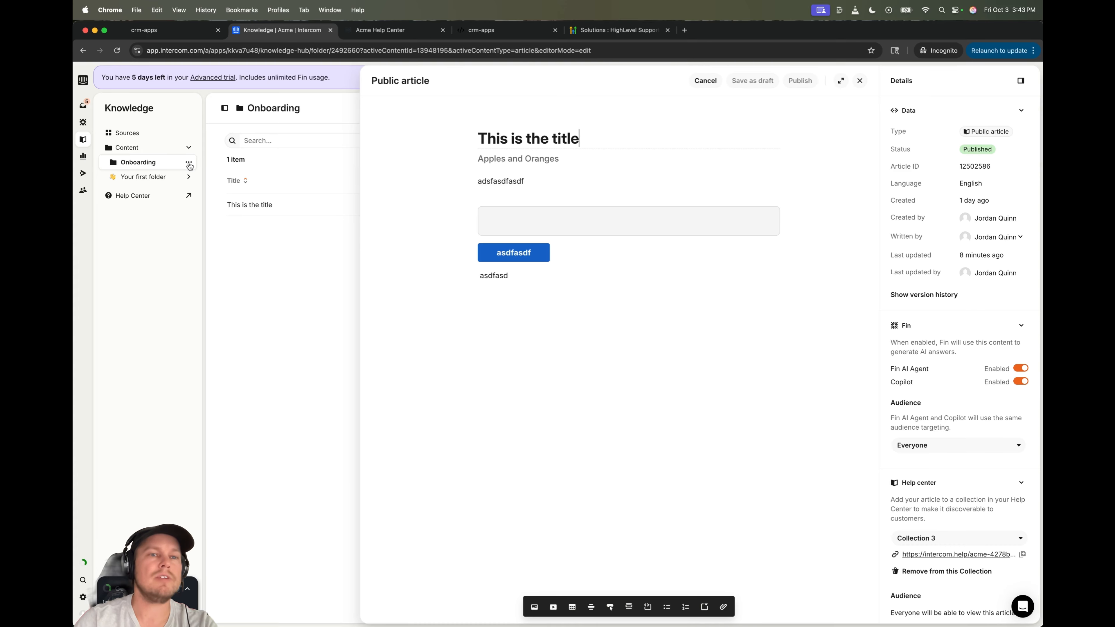
left_click(140, 32)
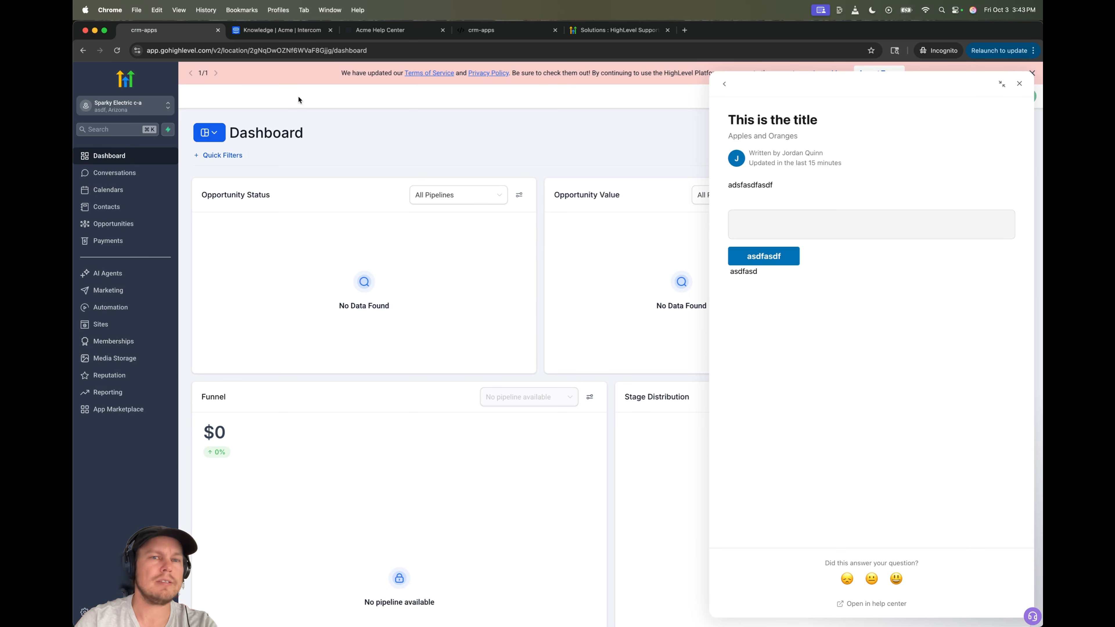
- On the HighLevel dashboard, switch to agency view, open DIY Support dev and expand Intercom guides
left_click(281, 30)
left_click(380, 29)
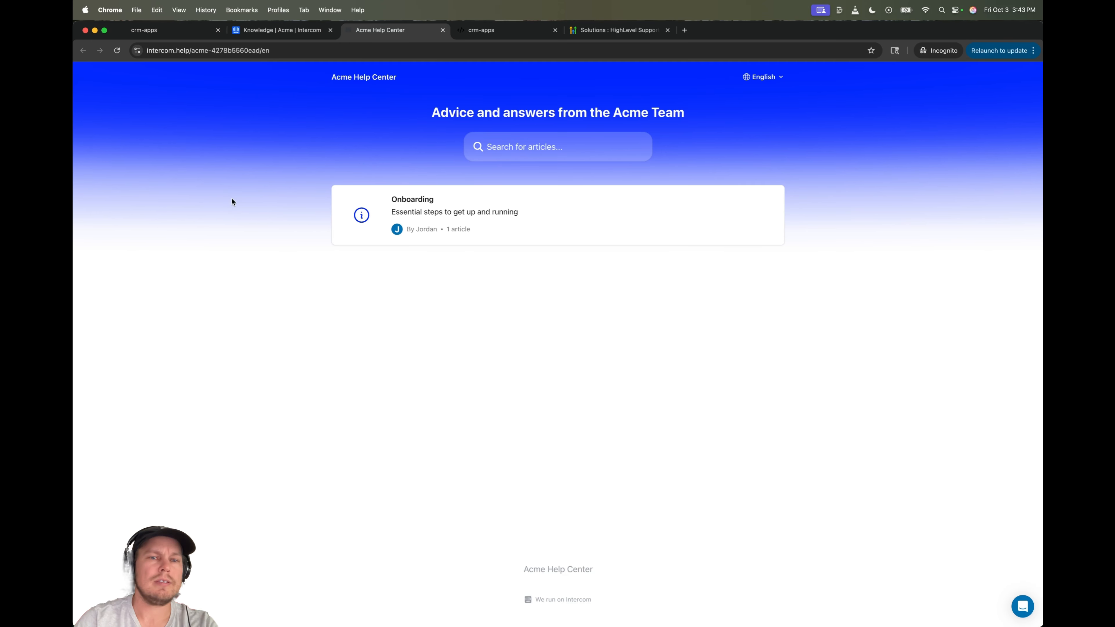
left_click(313, 27)
left_click(140, 30)
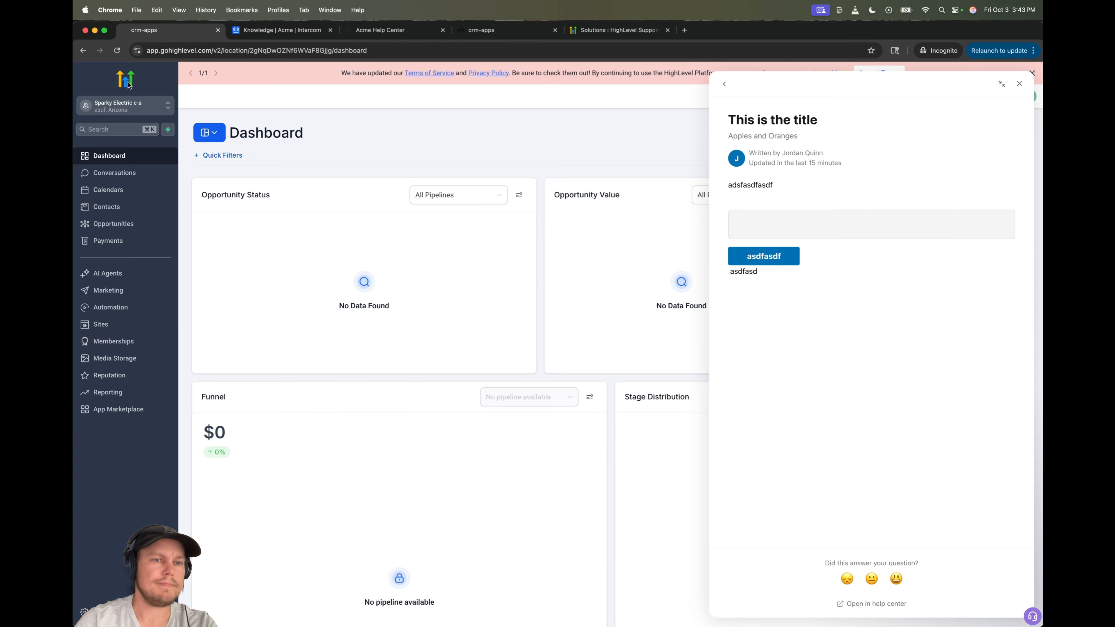
left_click(129, 105)
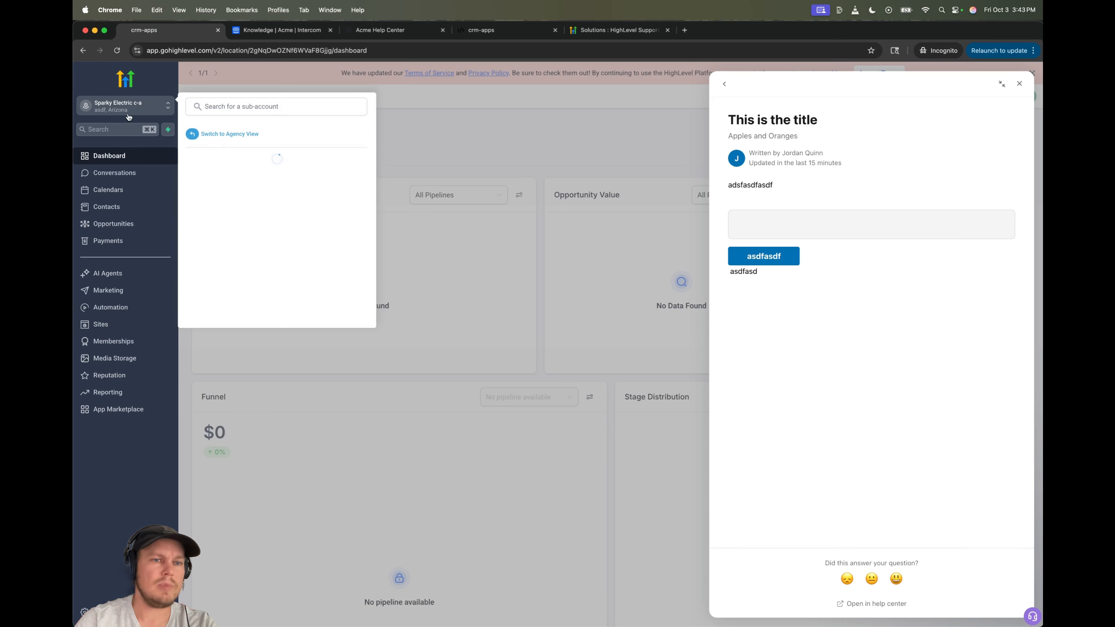
left_click(241, 140)
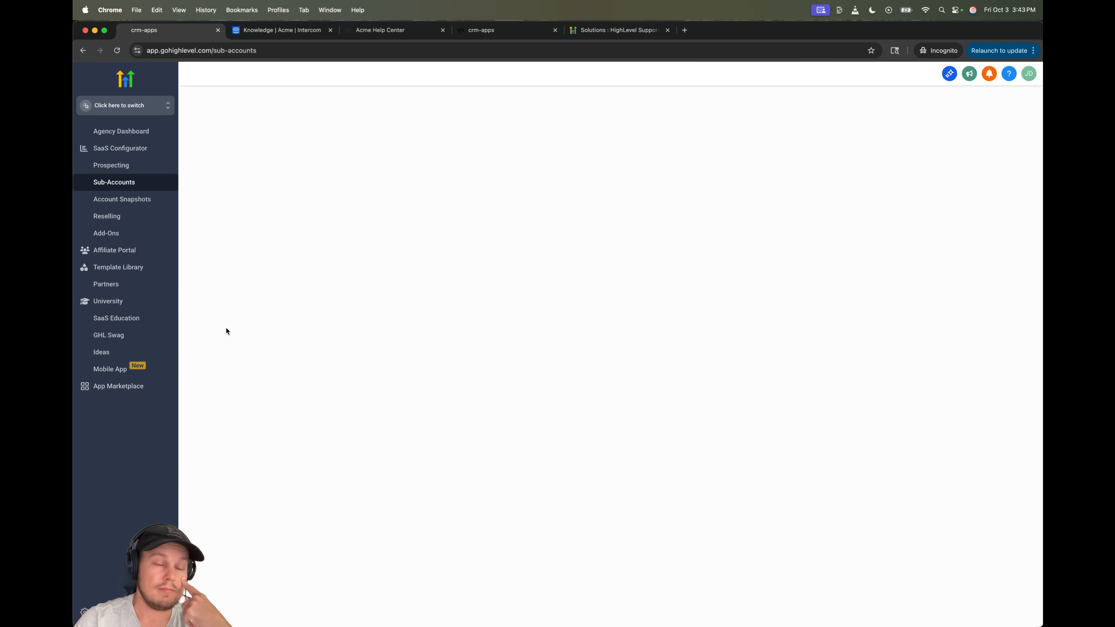
left_click(117, 402)
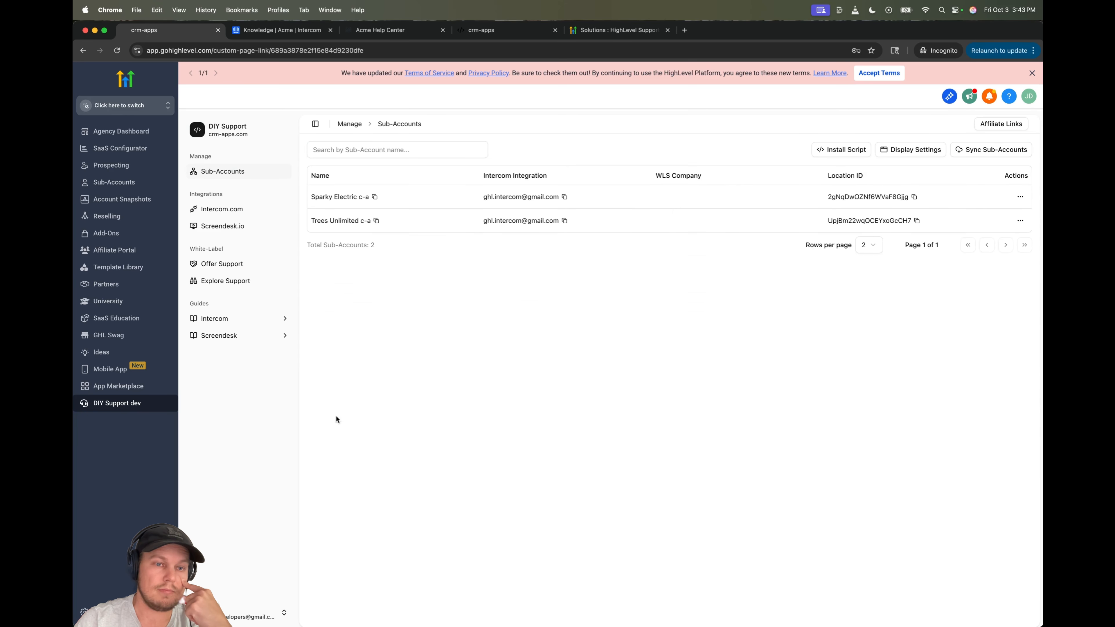
left_click(285, 318)
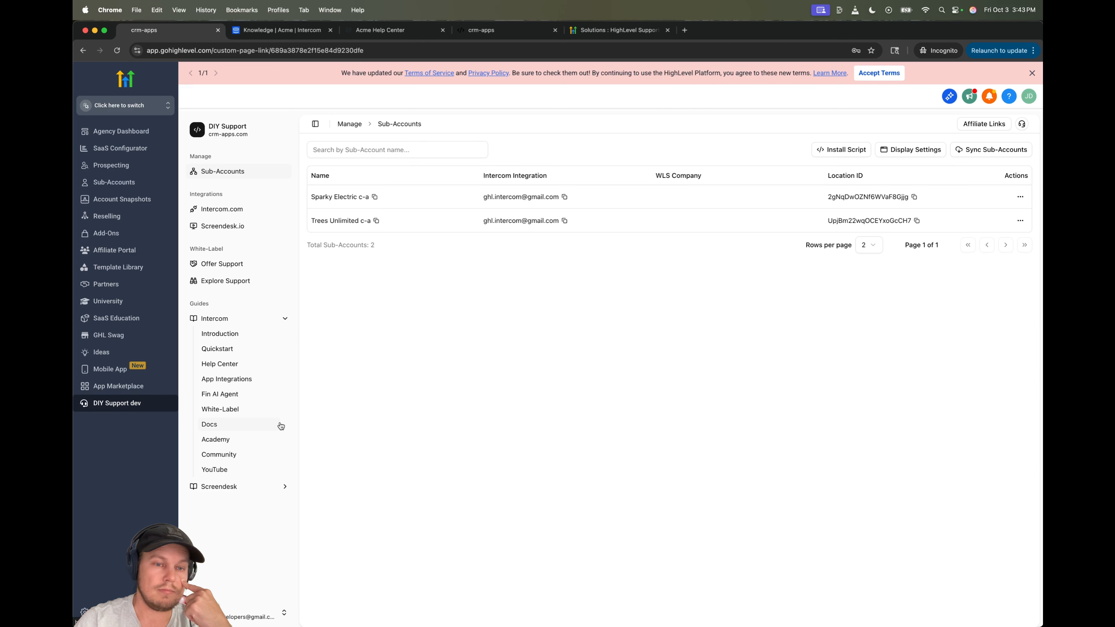